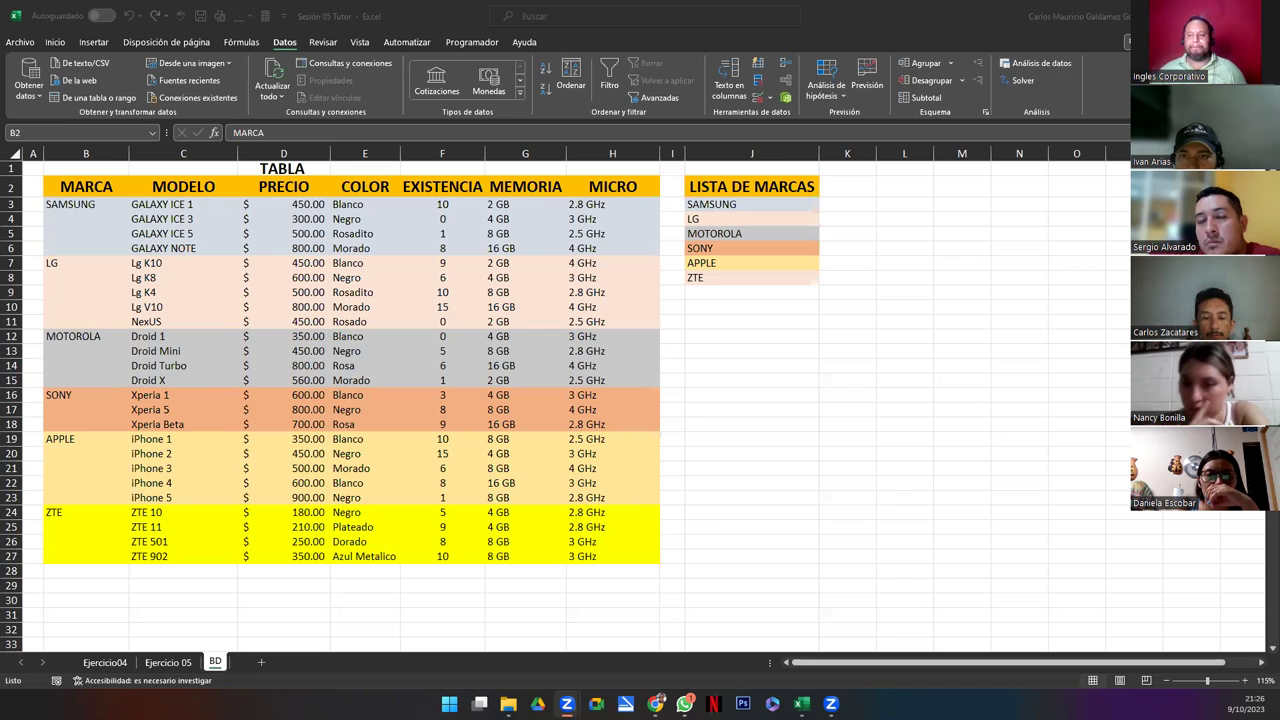
Step: On the Ejercicio 05 sheet, copy the format of the green MODELOS label onto the CODIGO label in the MODELO 2 block
click(167, 662)
click(220, 351)
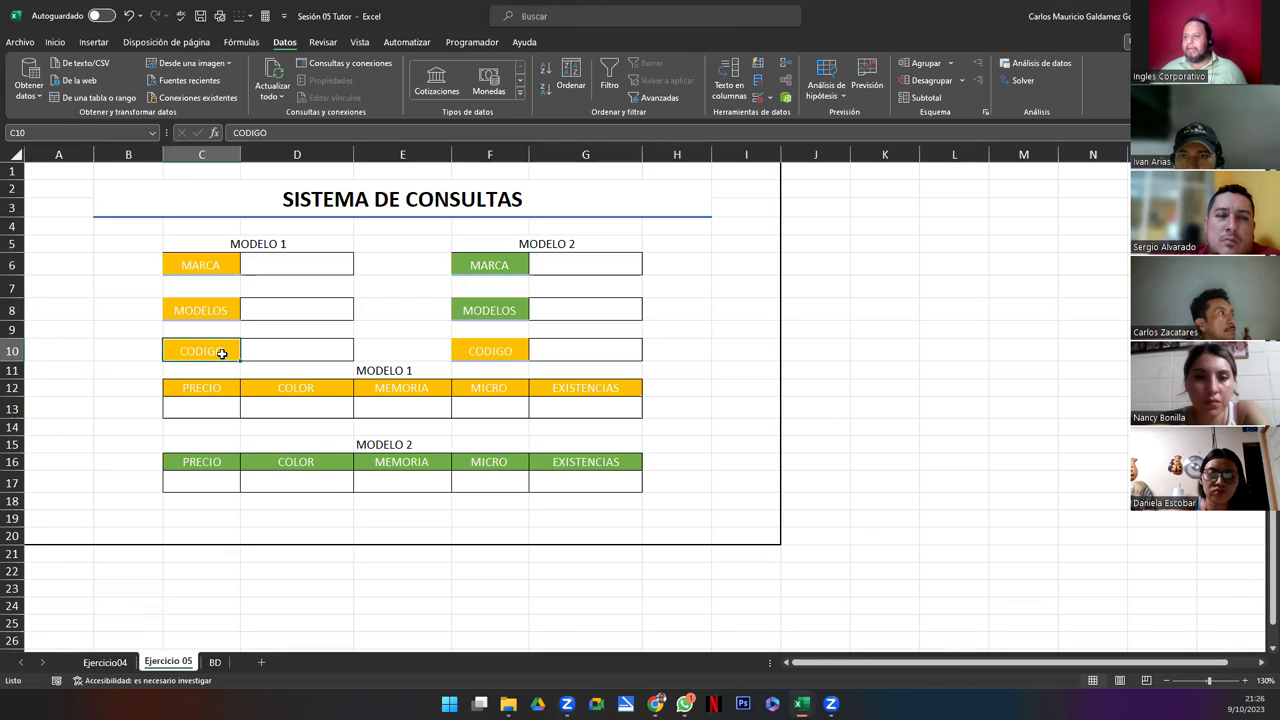
click(197, 202)
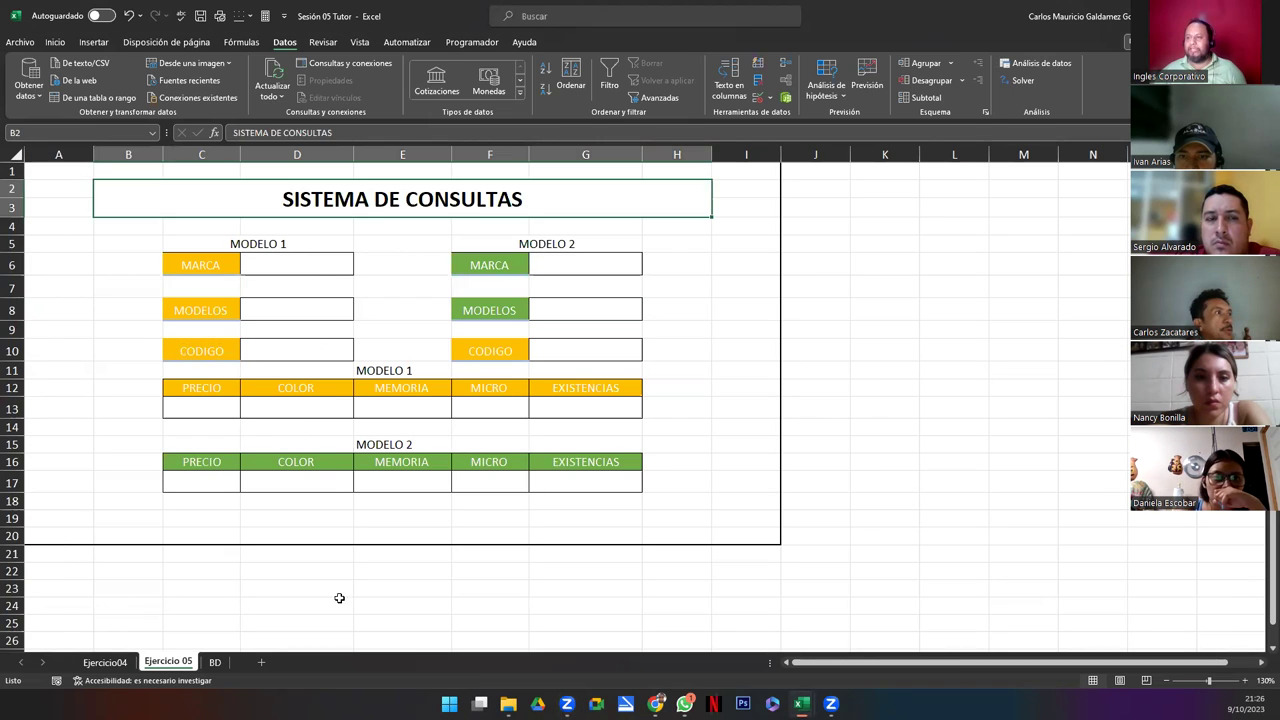
drag(201, 243, 580, 403)
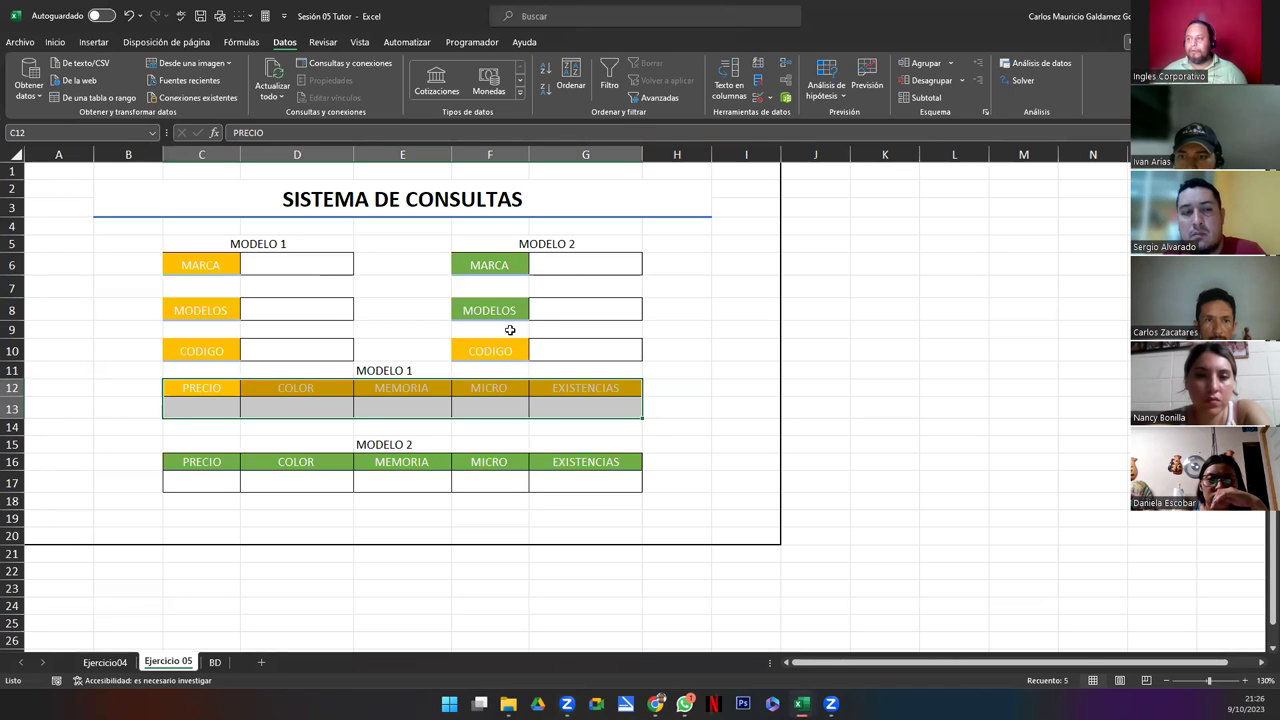
click(491, 307)
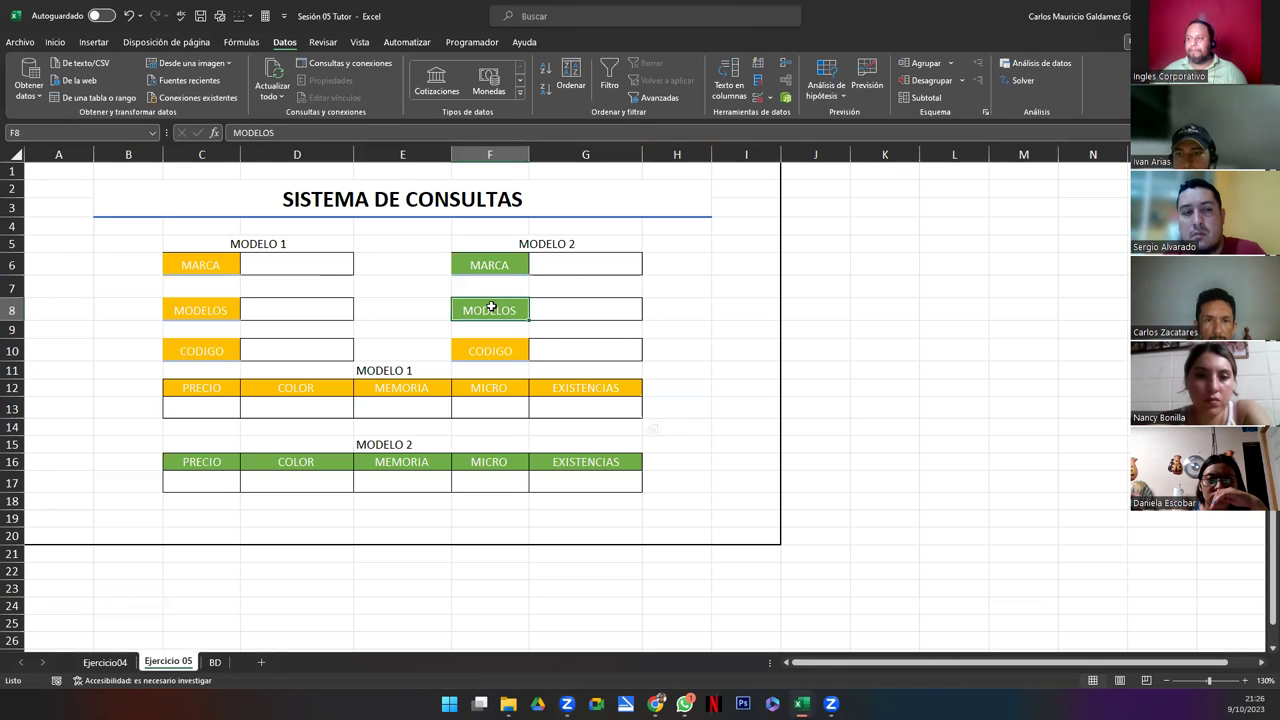
click(55, 42)
click(80, 97)
click(489, 350)
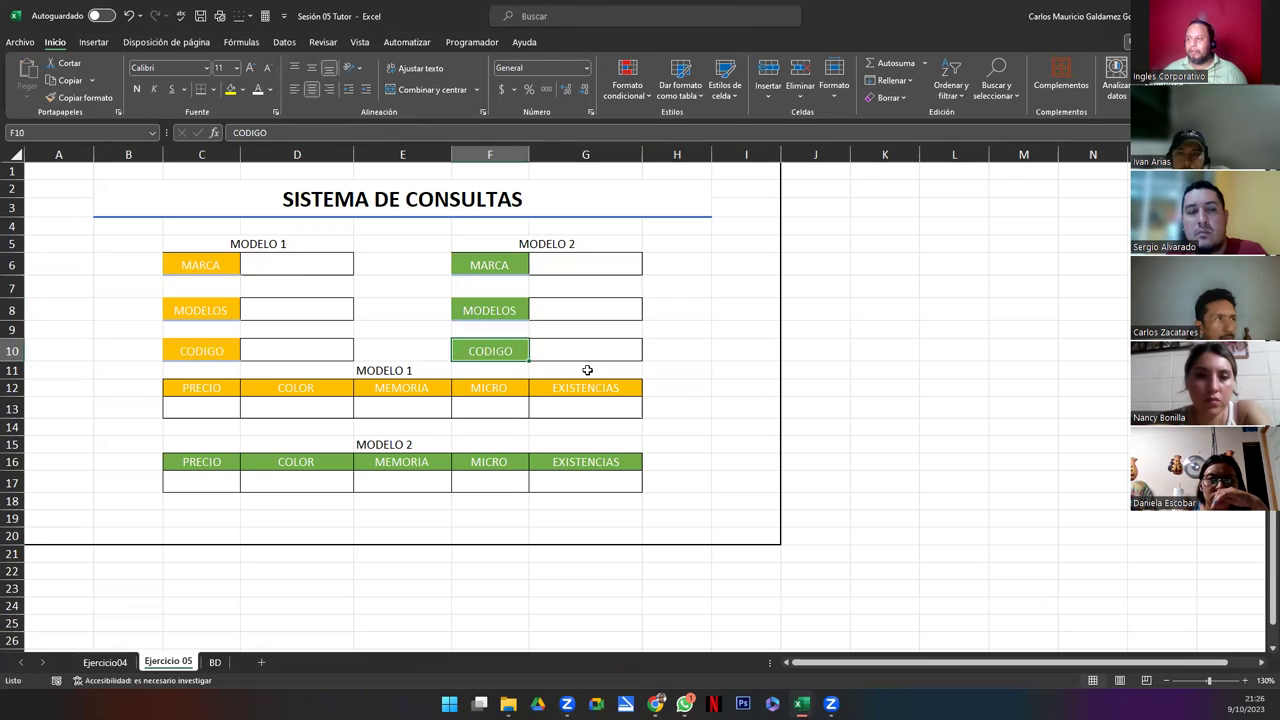
click(590, 354)
drag(188, 459, 580, 474)
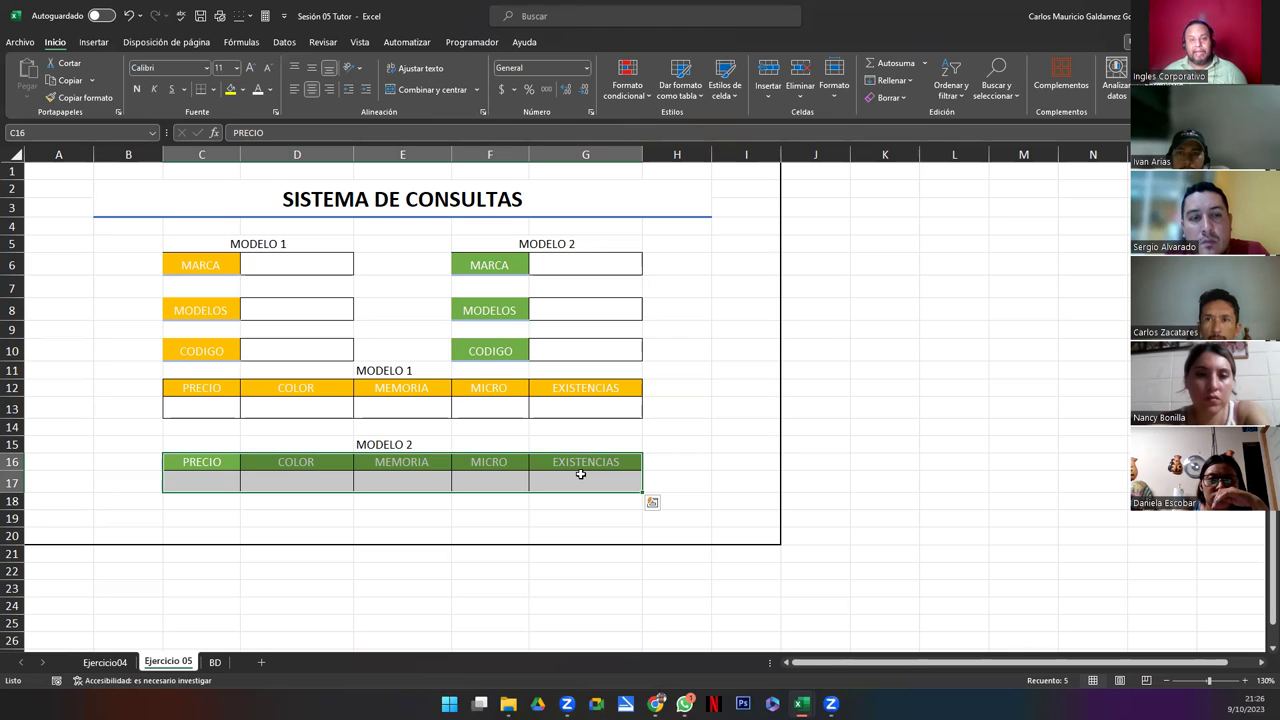
click(248, 535)
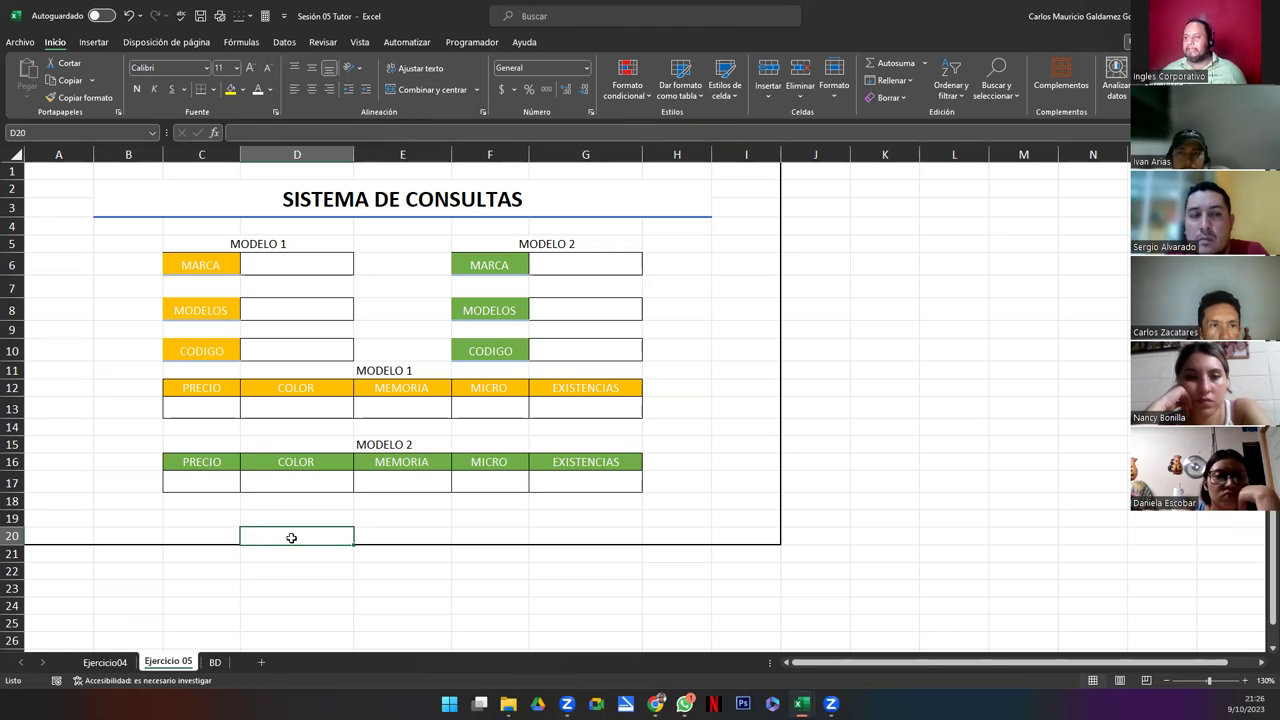
Step: Add list data validation to the MODELO 1 MARCA cell D6, using the brand list =BD!$J$3:$J$8 as its source
click(305, 263)
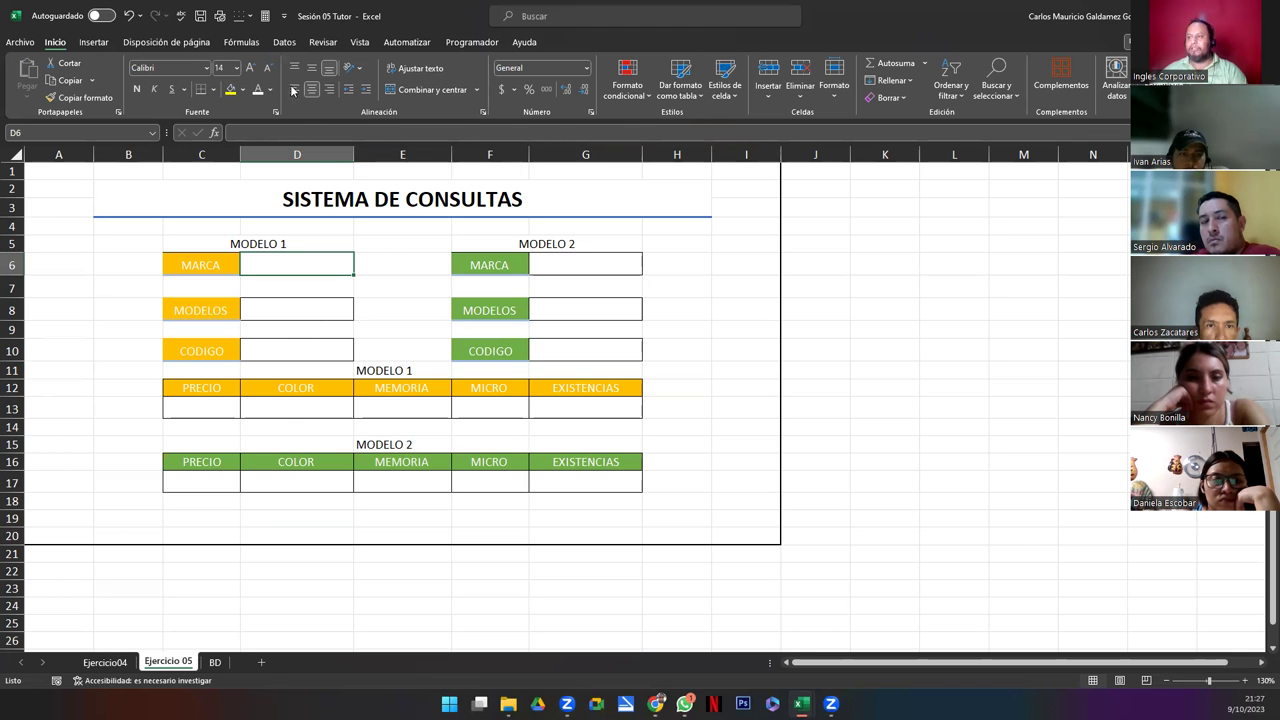
click(284, 42)
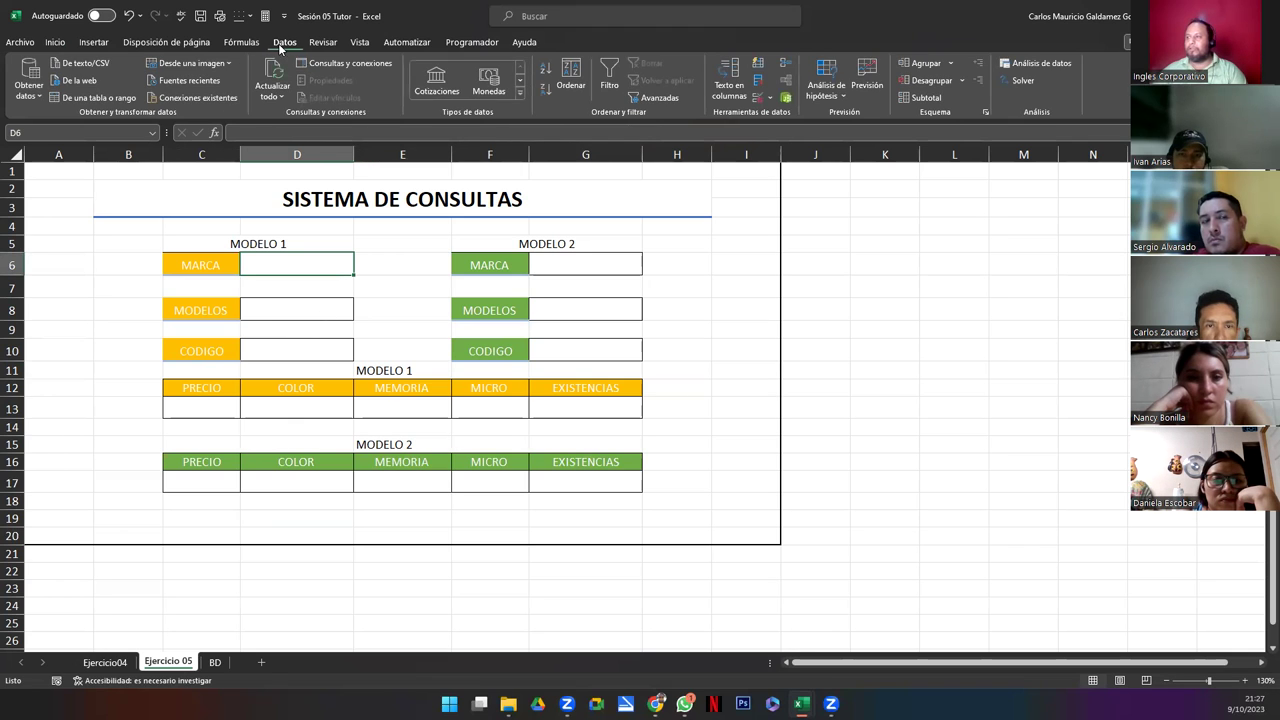
click(762, 99)
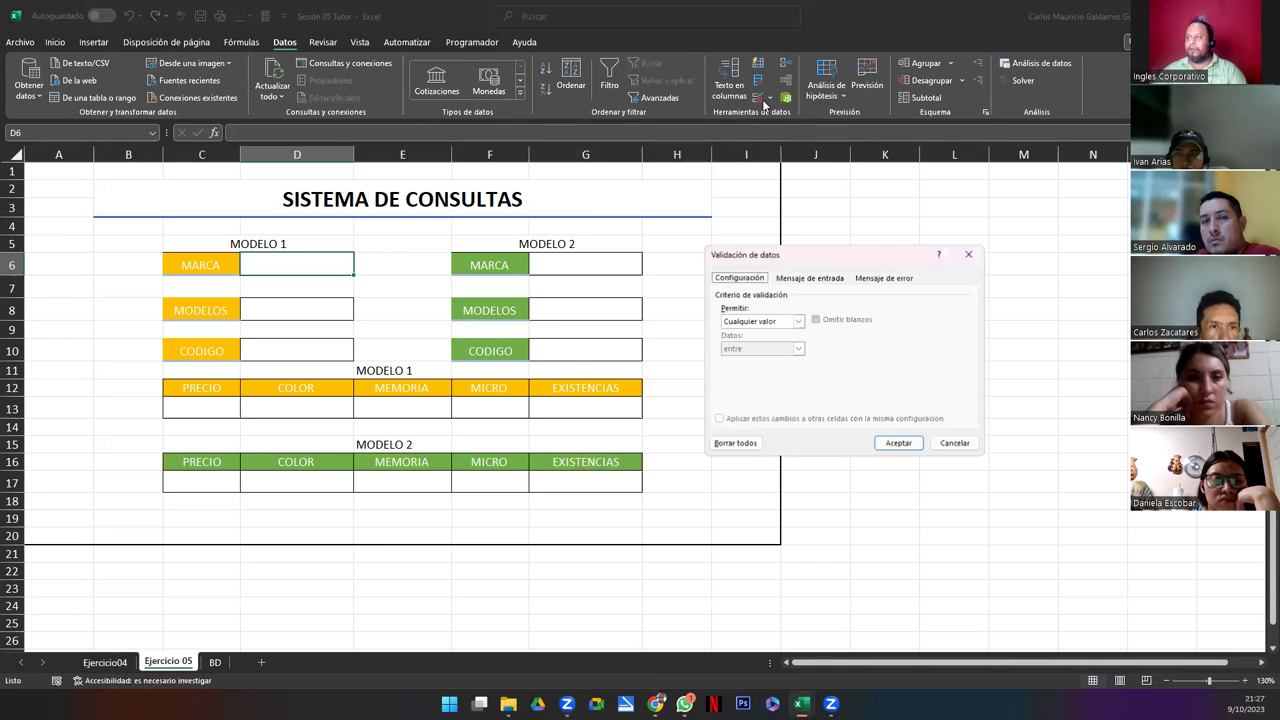
click(763, 322)
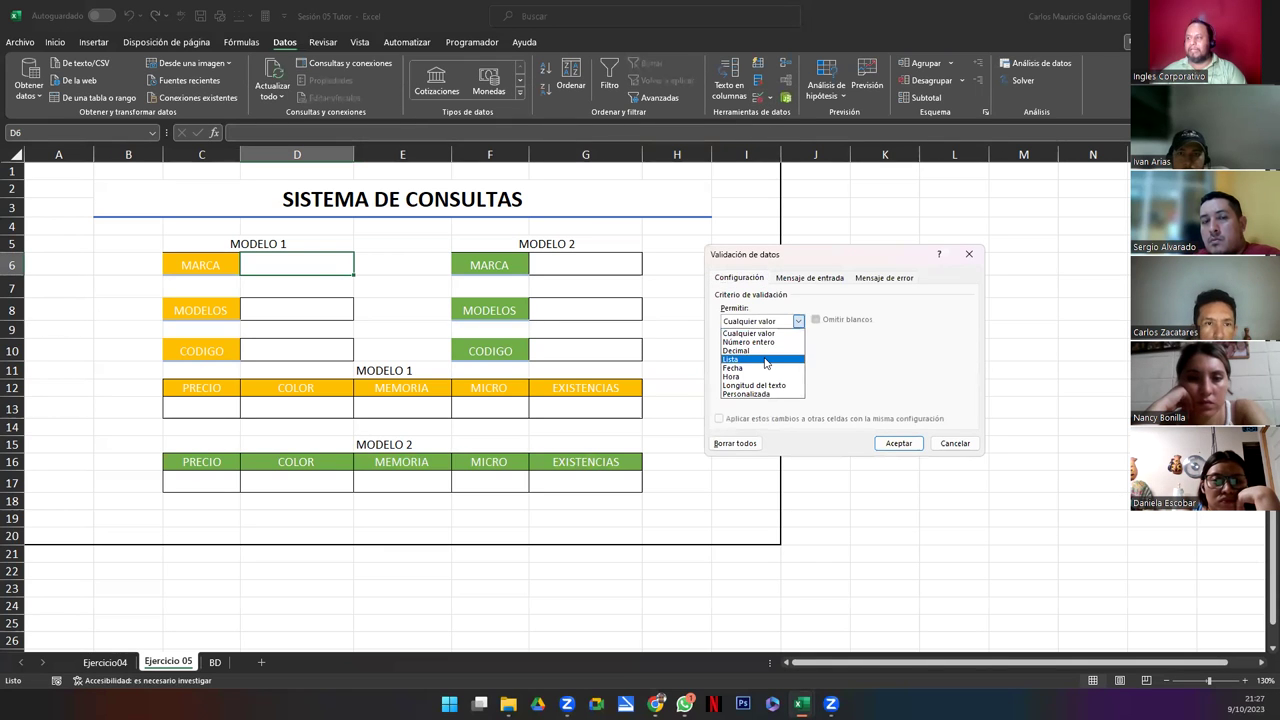
click(765, 360)
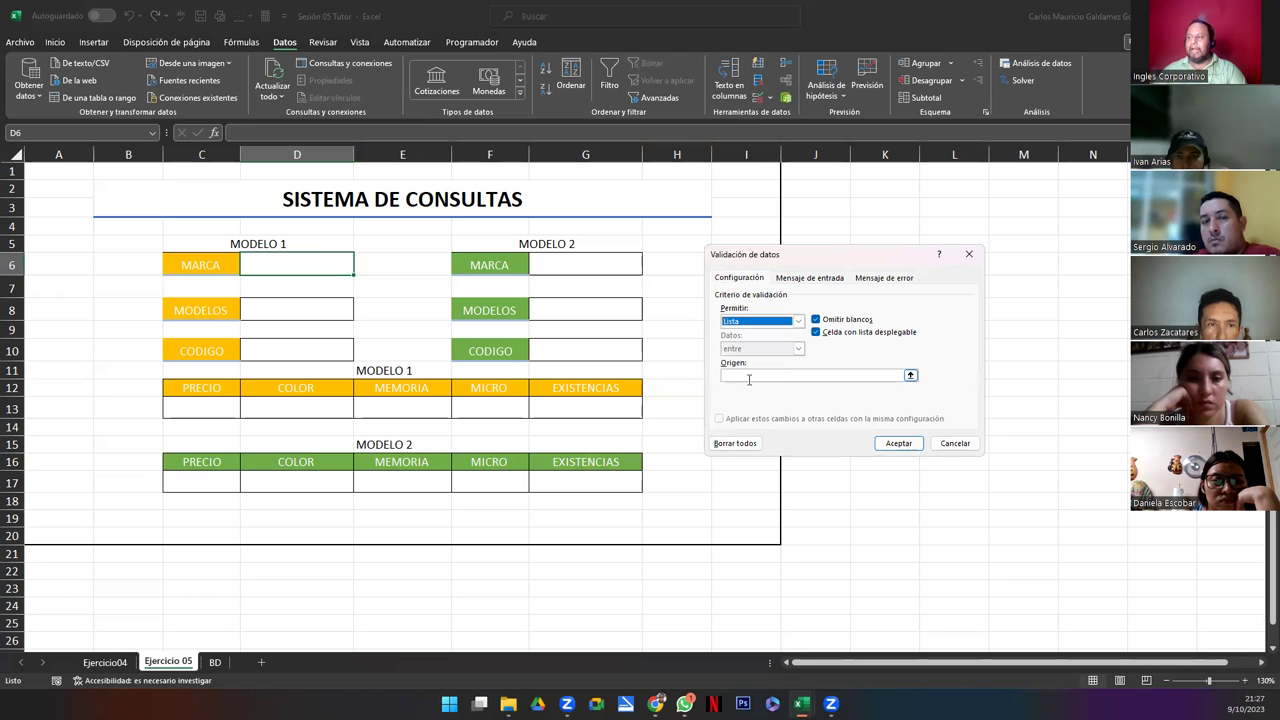
click(730, 374)
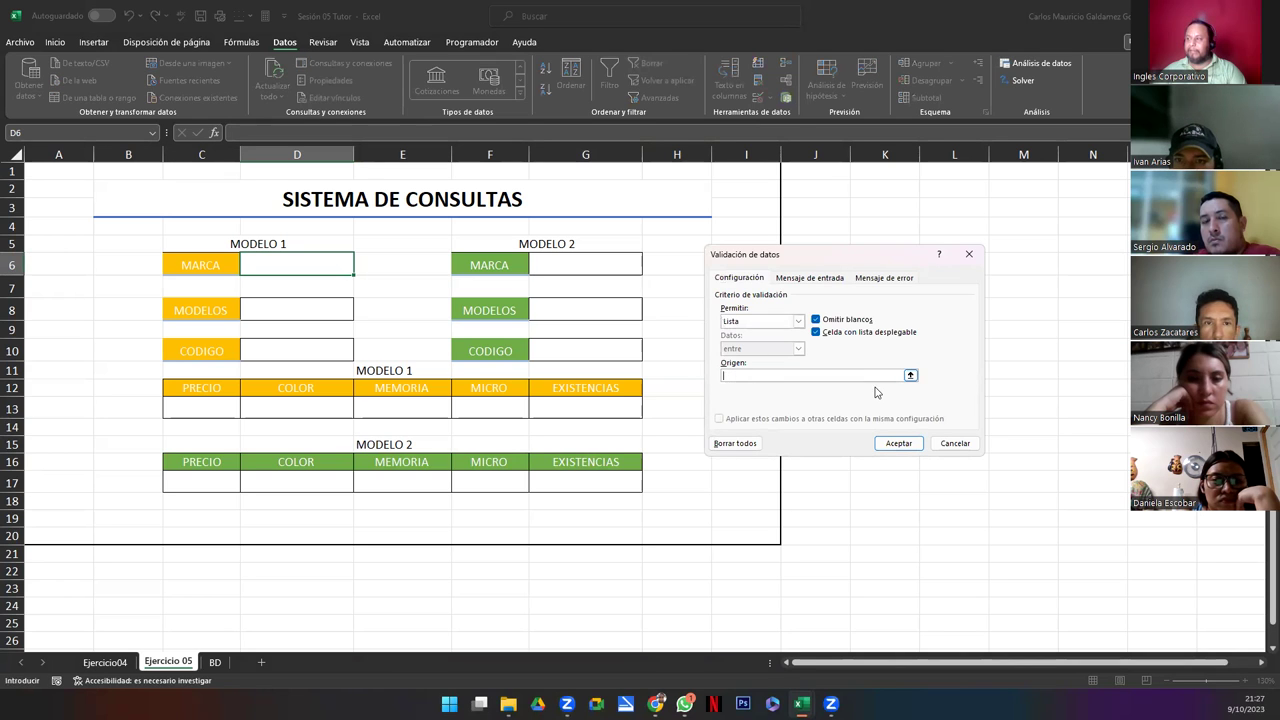
click(910, 377)
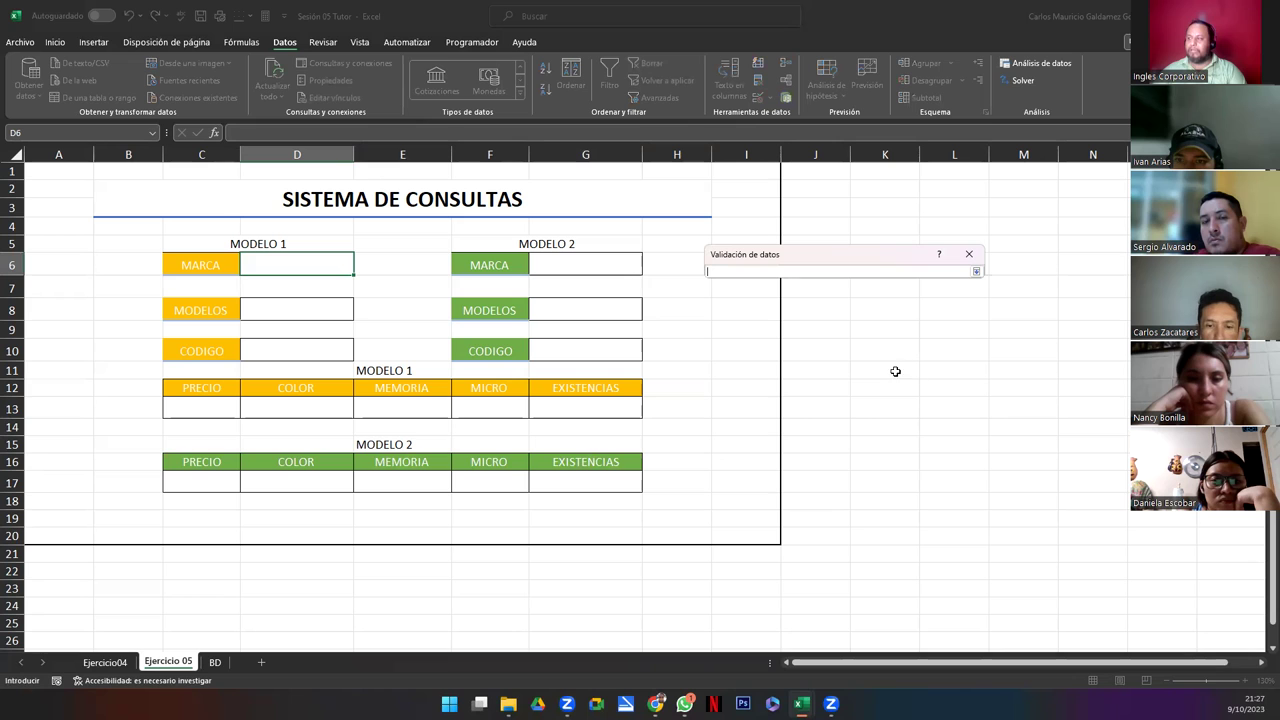
click(216, 663)
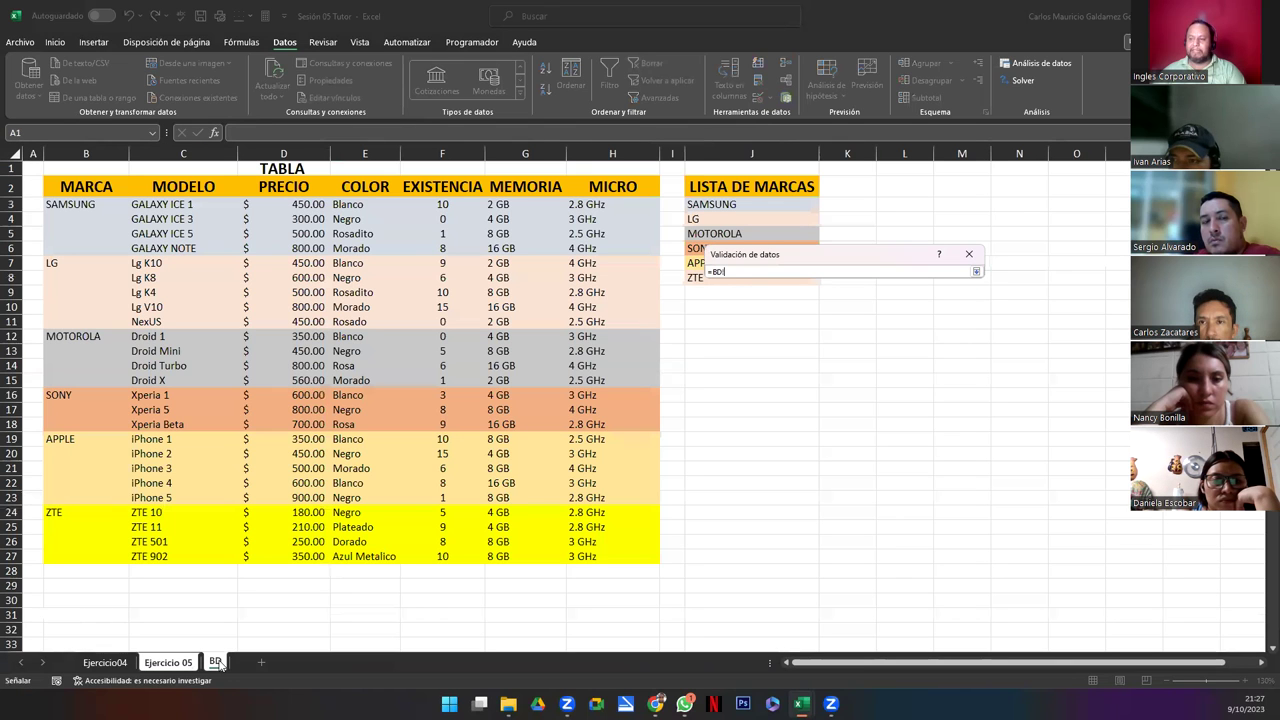
drag(697, 205, 697, 276)
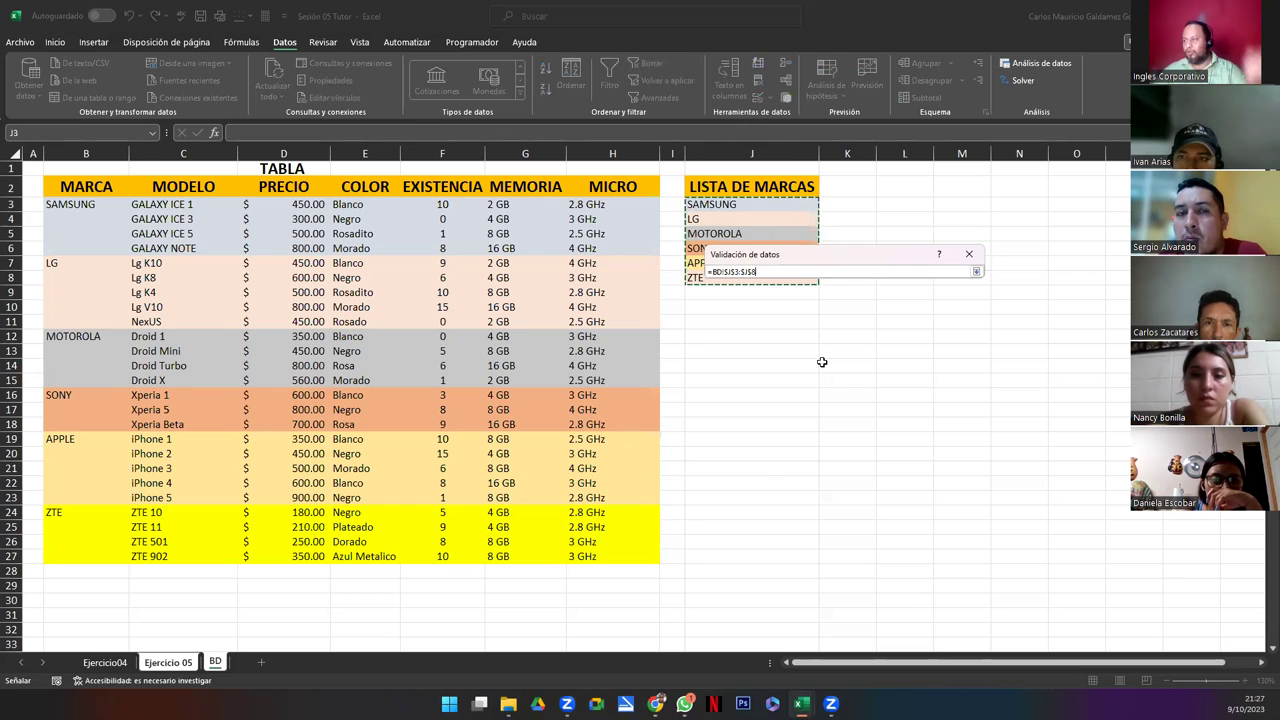
click(975, 273)
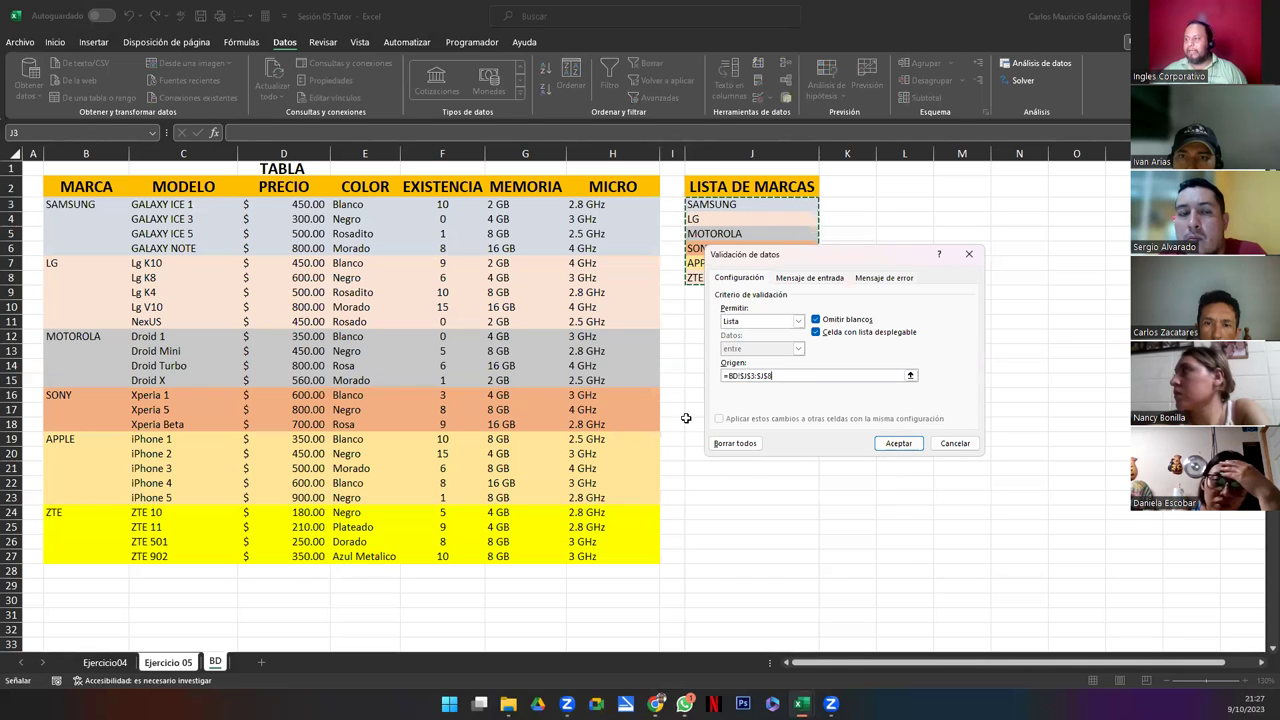
click(898, 443)
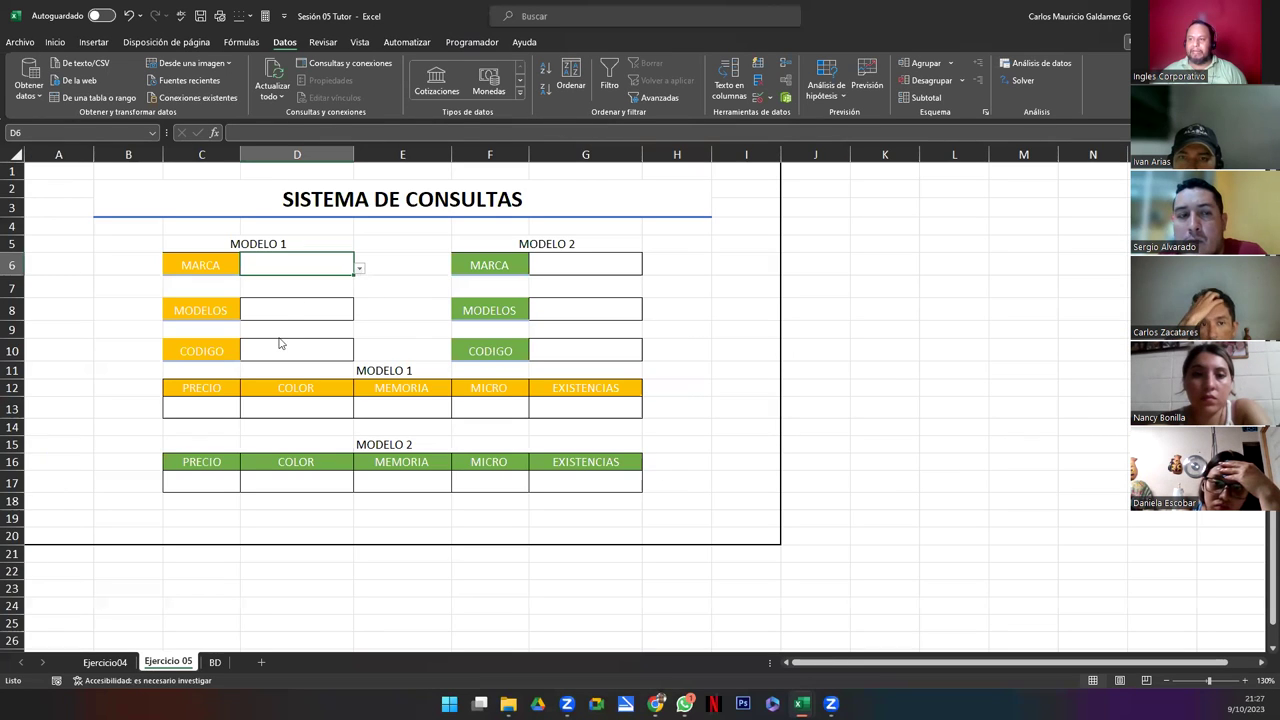
Step: Check the brand options in the drop-down list of cell D6 and review the MODELO 1 and MODELO 2 input blocks
key(alt+Down)
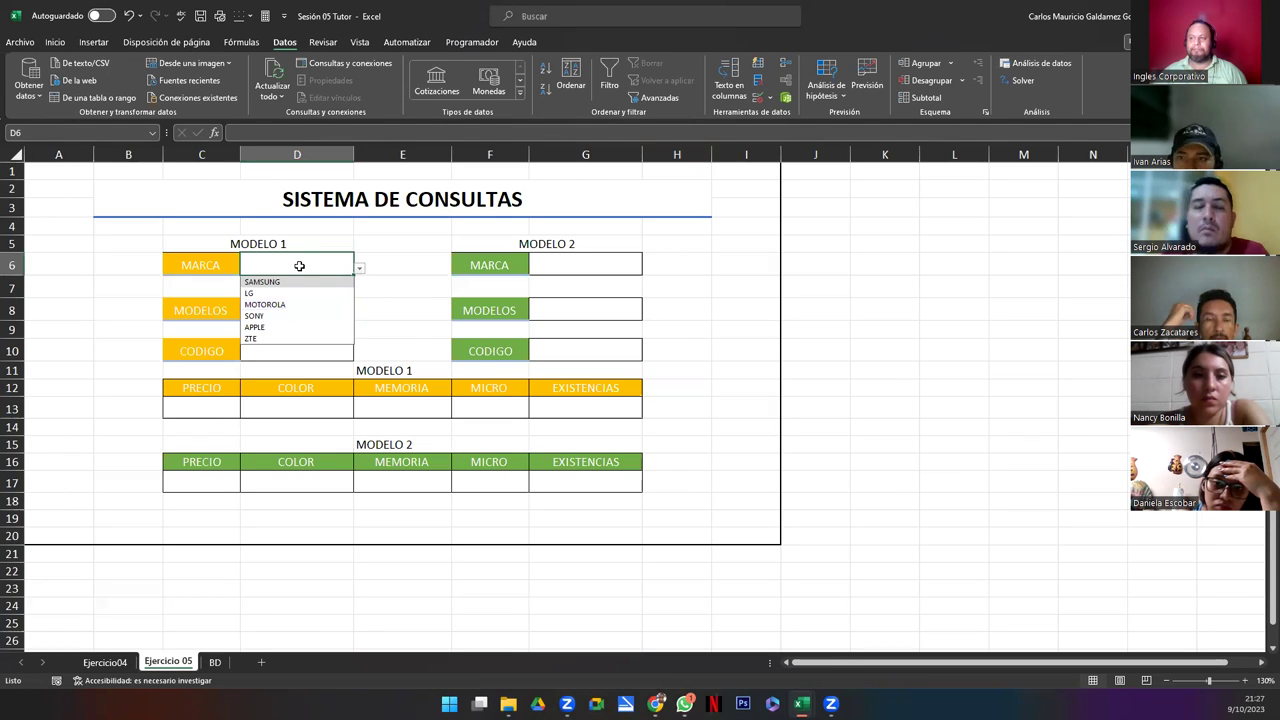
key(Escape)
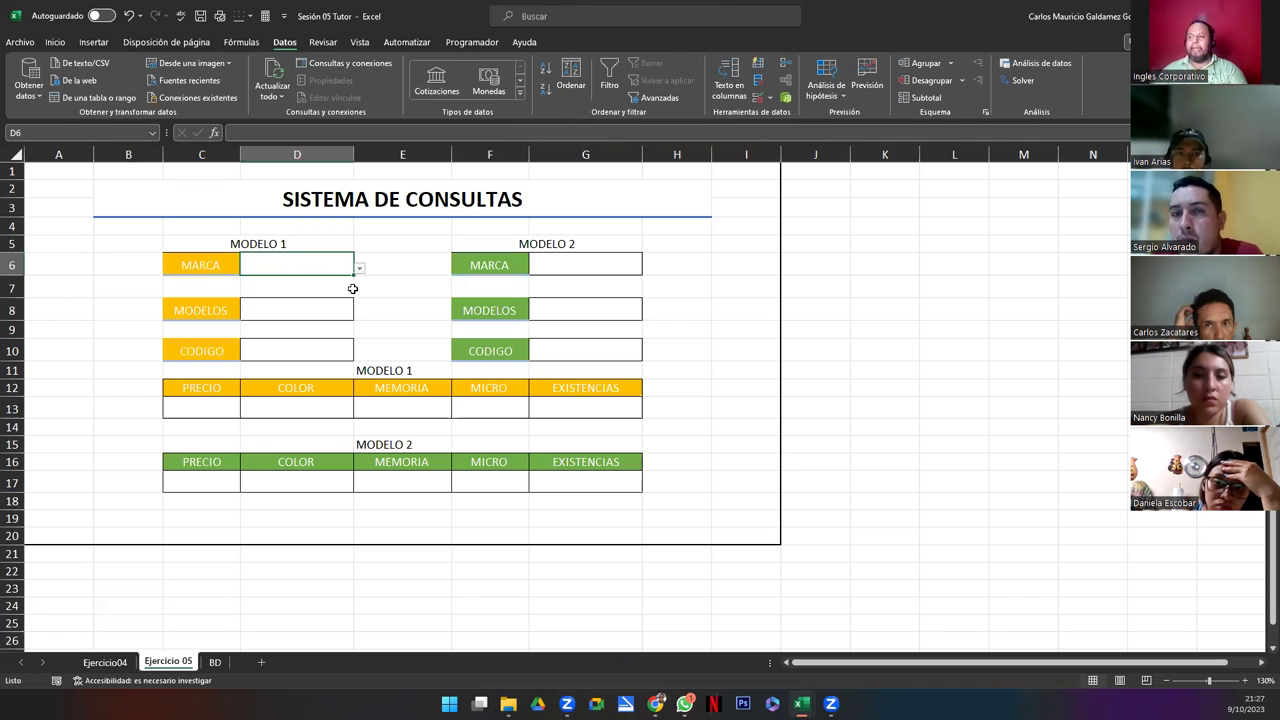
drag(500, 244, 468, 323)
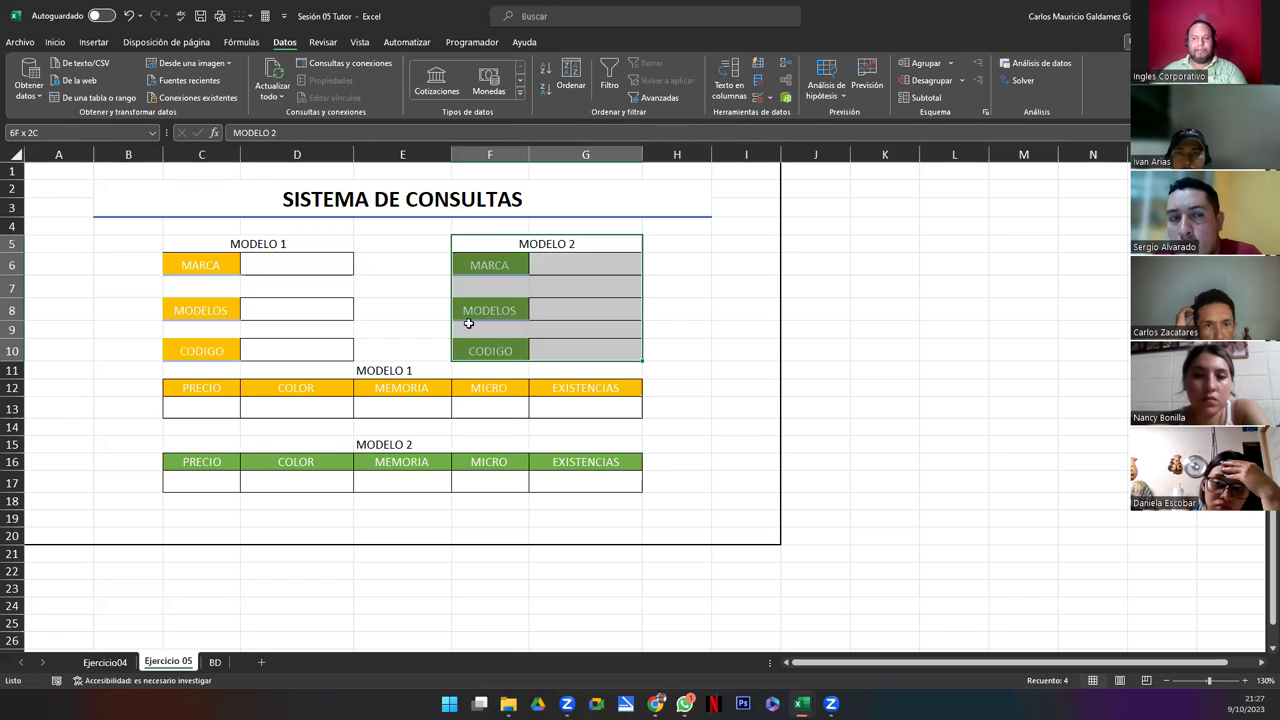
click(281, 309)
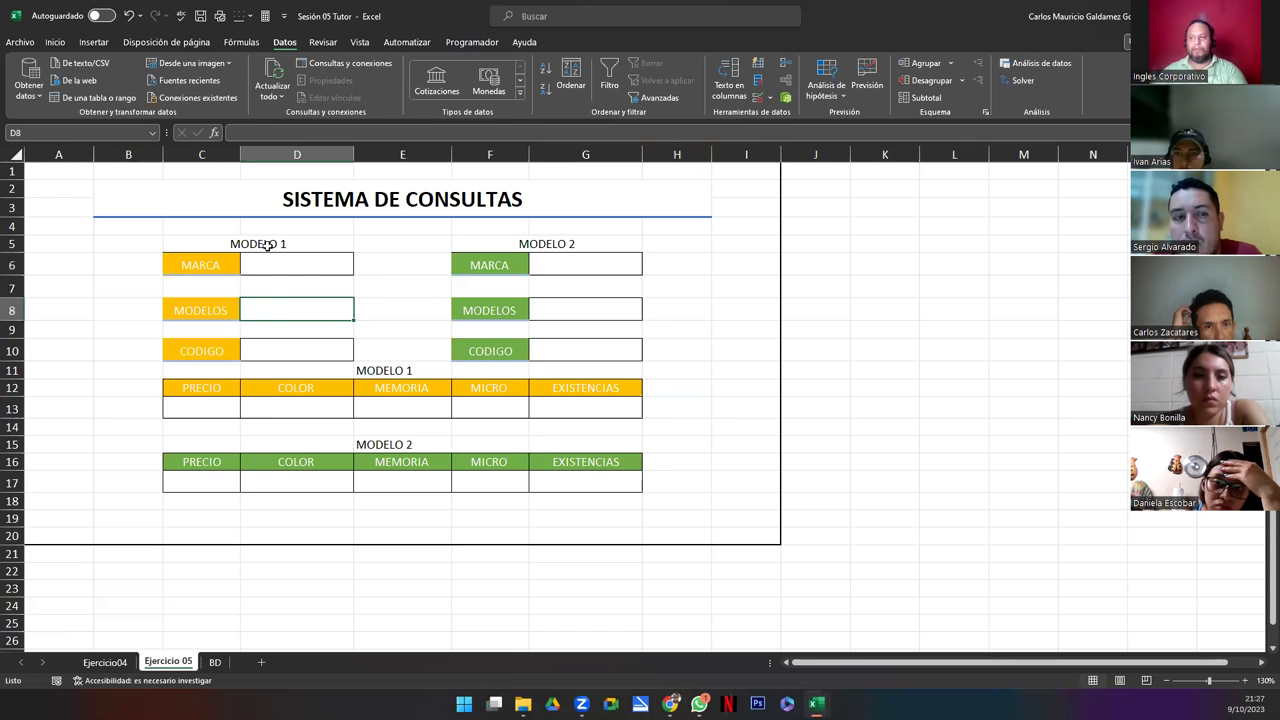
drag(258, 244, 300, 350)
drag(491, 246, 509, 346)
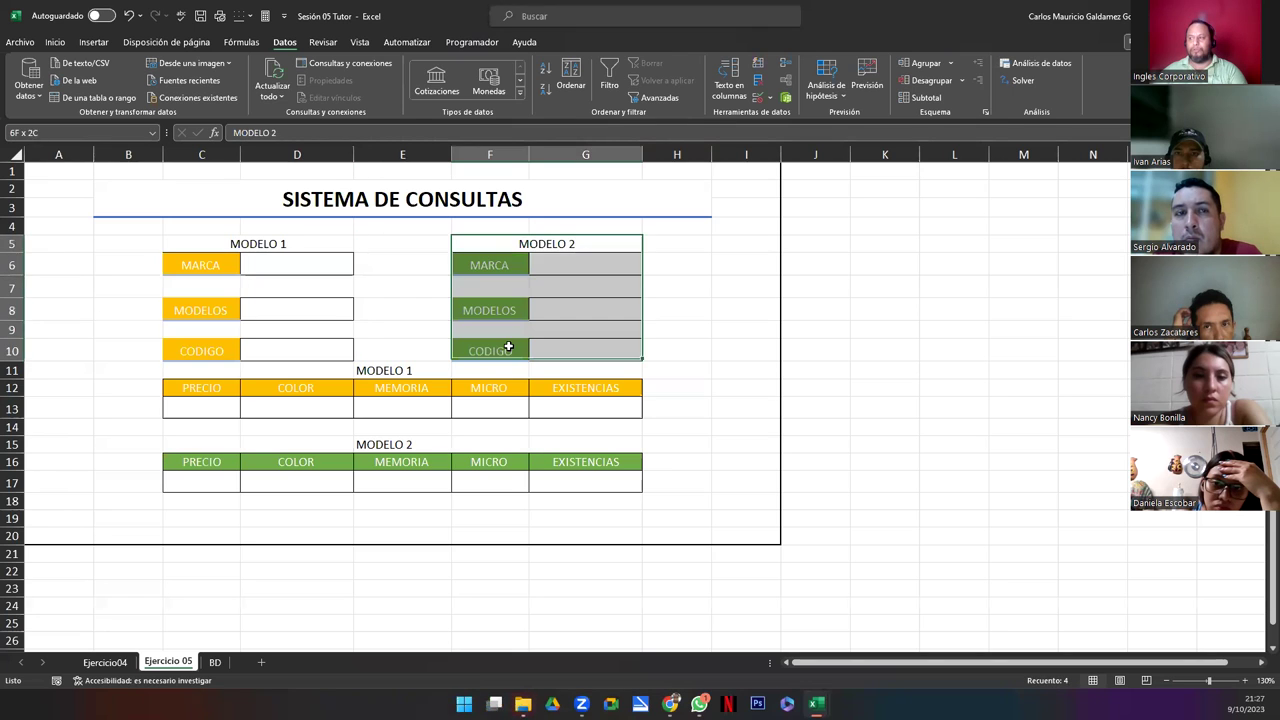
click(281, 267)
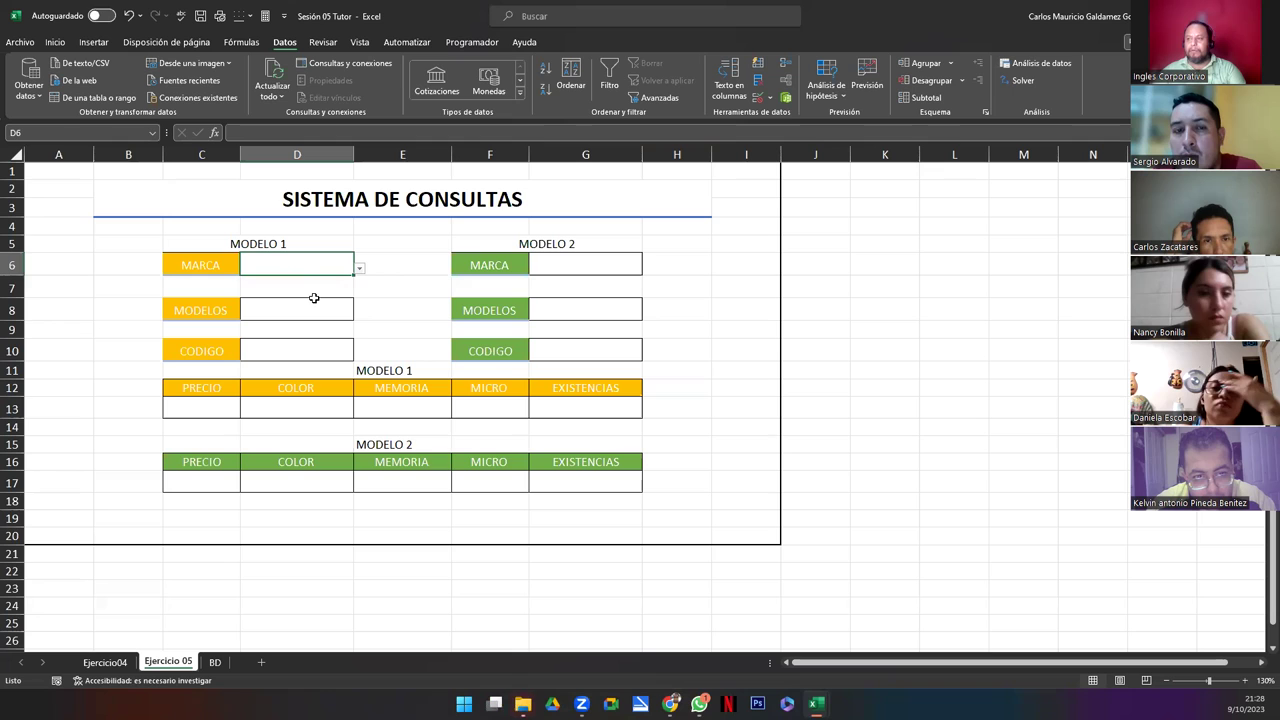
click(359, 268)
click(331, 260)
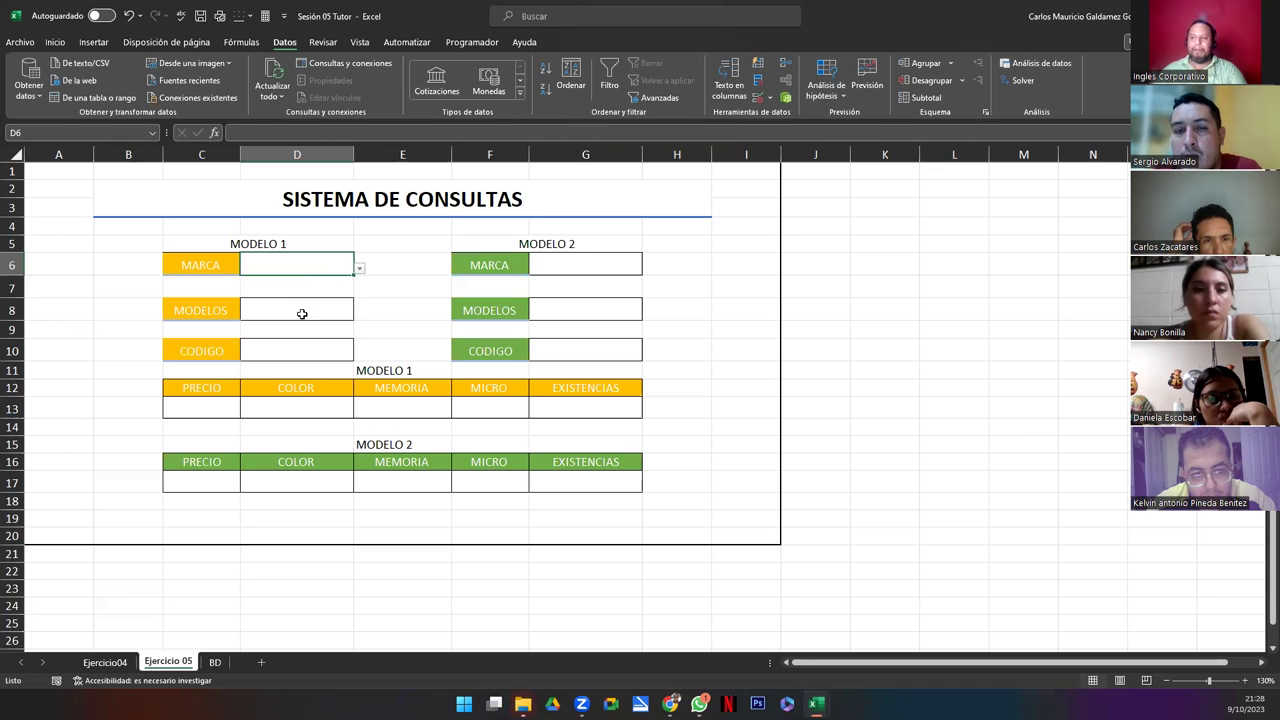
Step: Add list data validation to the MODELO 1 MODELOS cell D8 with the source =indirecto($D$6), keeping the rule while D6 is empty
click(263, 316)
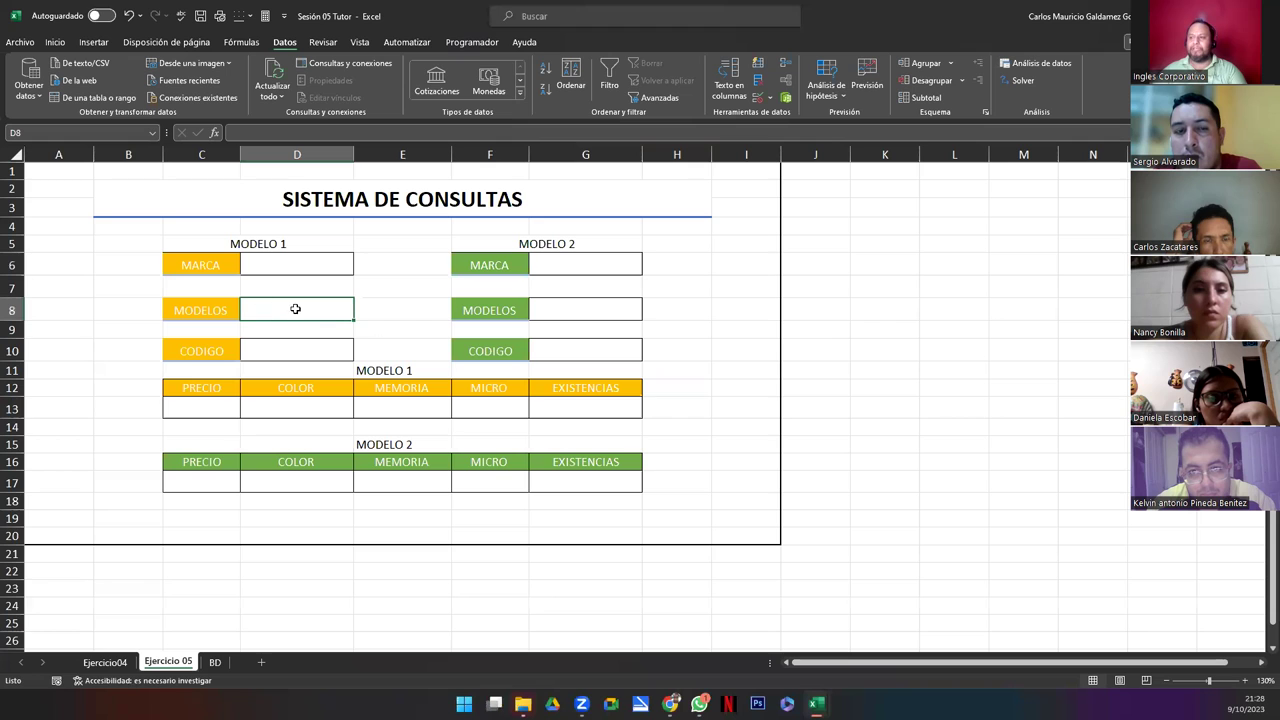
click(757, 101)
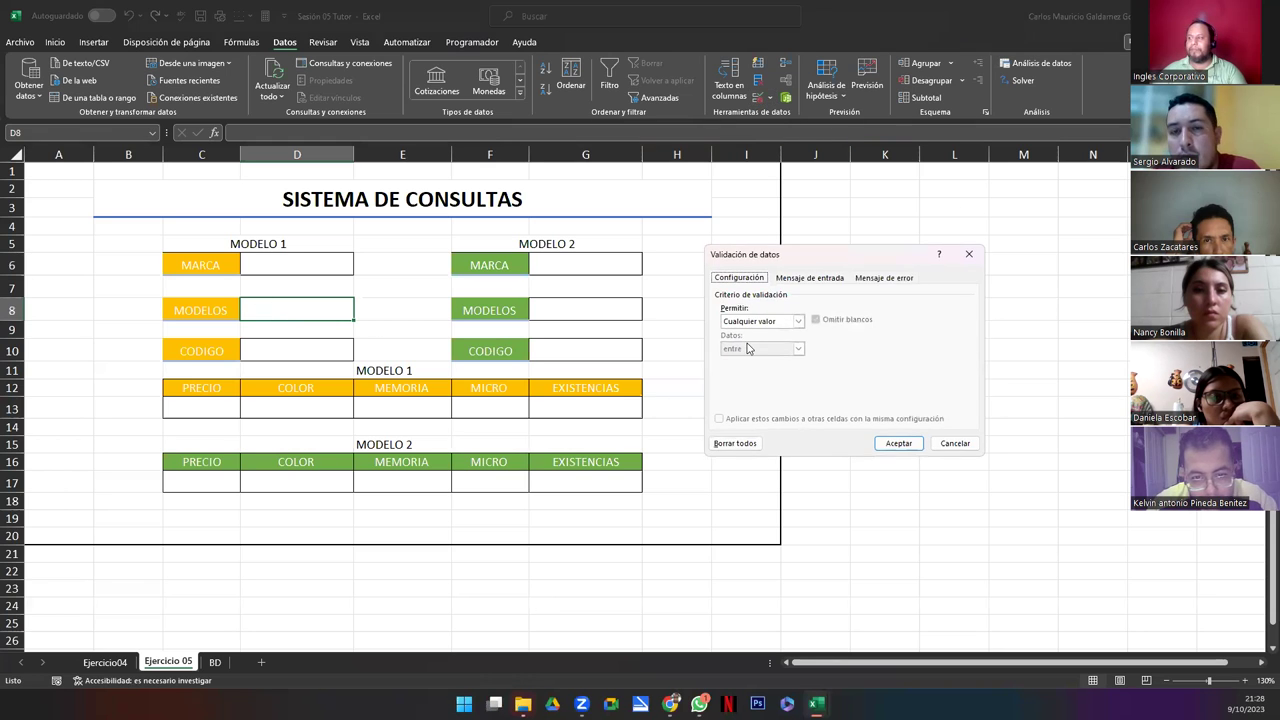
click(758, 321)
click(749, 360)
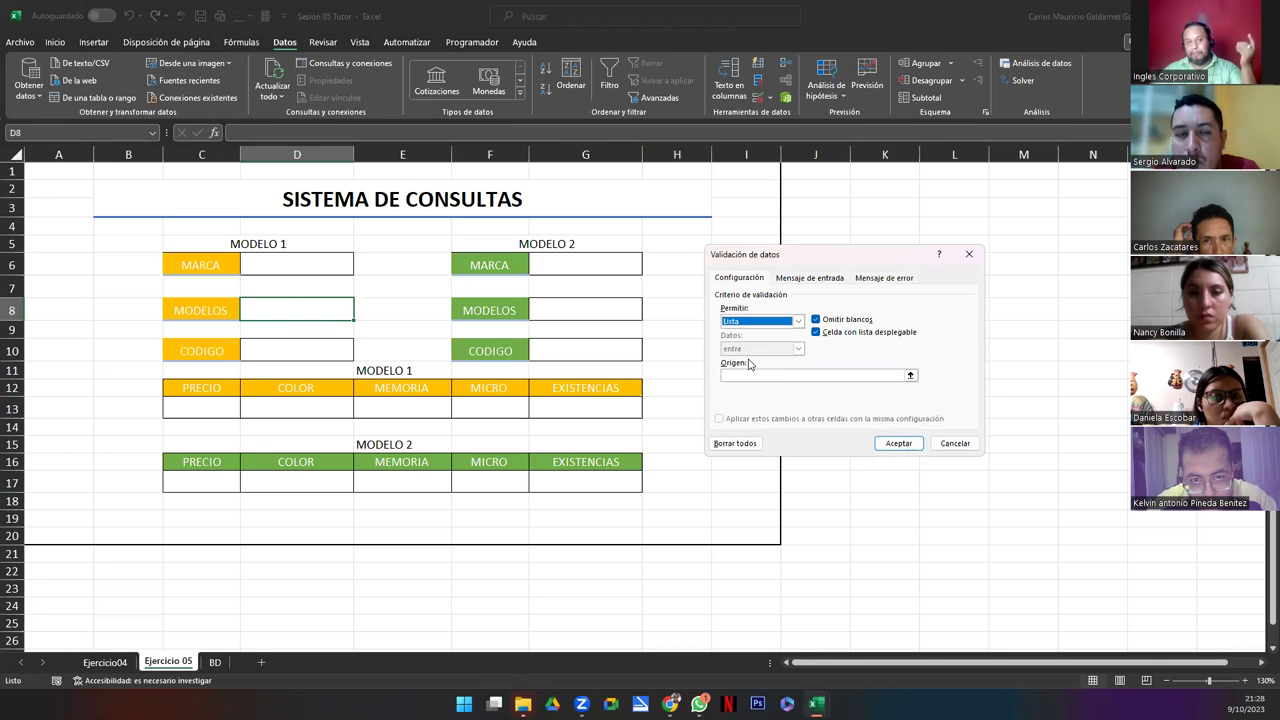
click(745, 374)
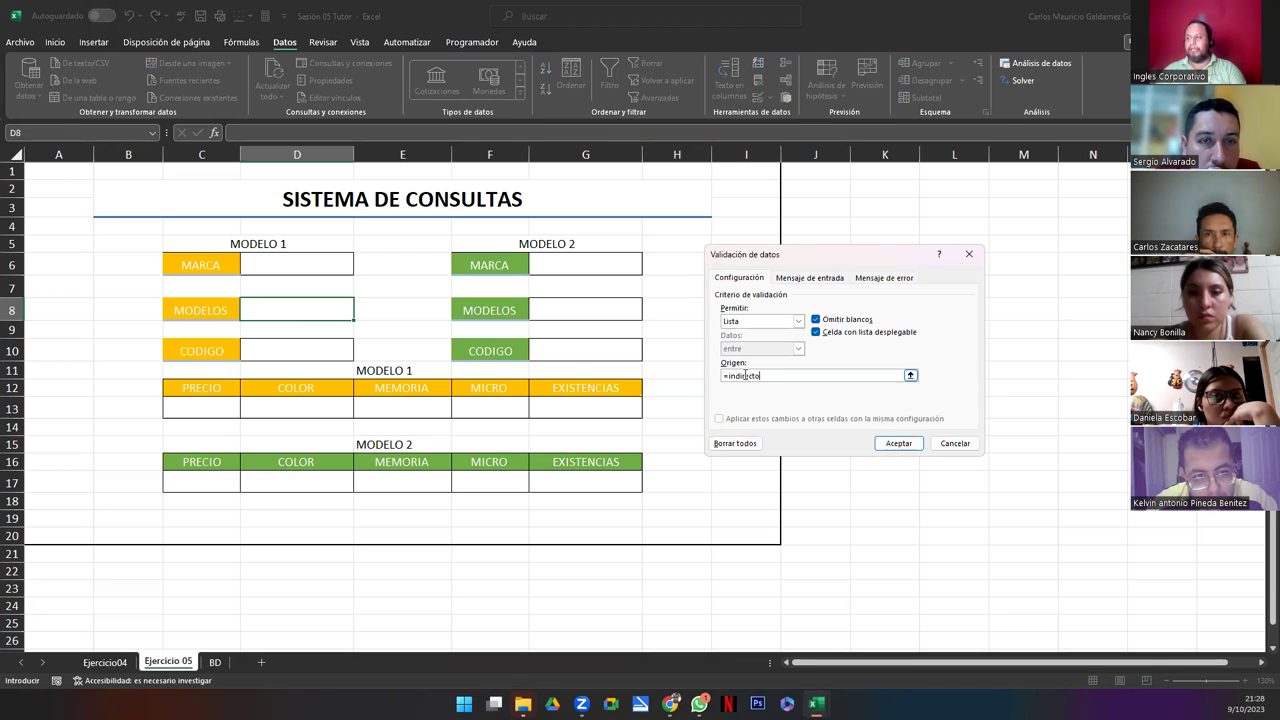
click(766, 376)
text(()
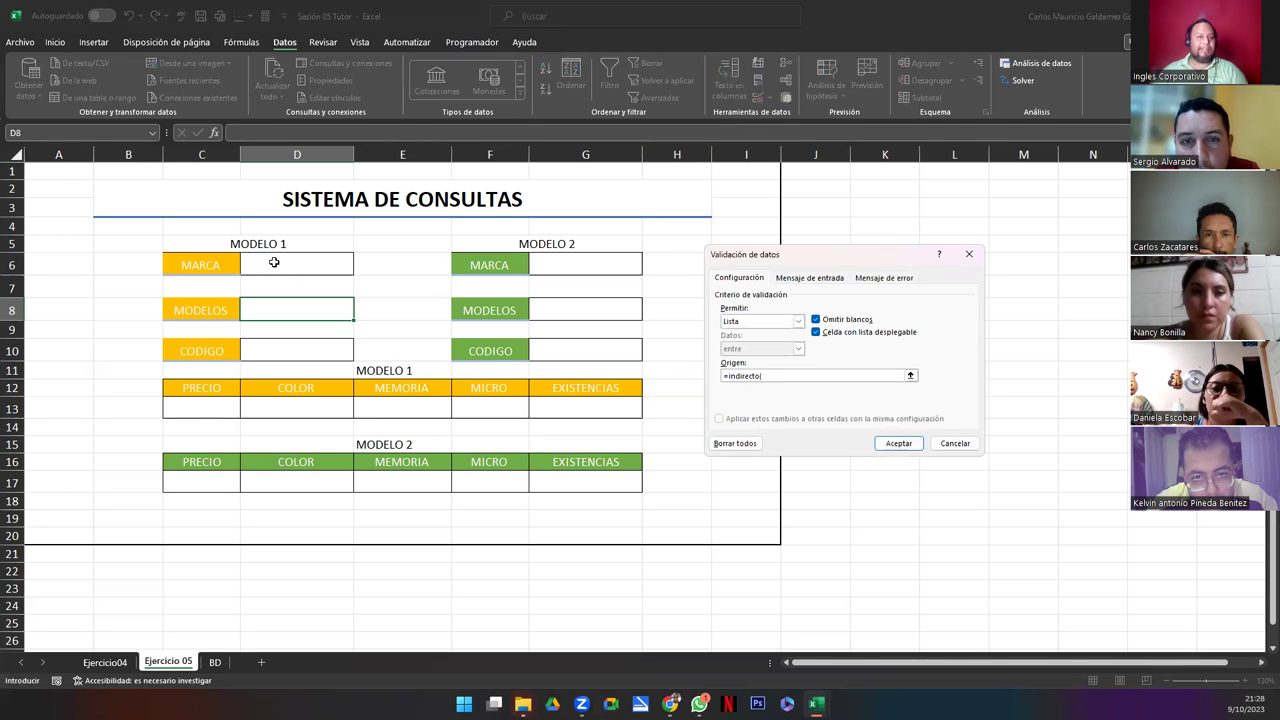
click(273, 262)
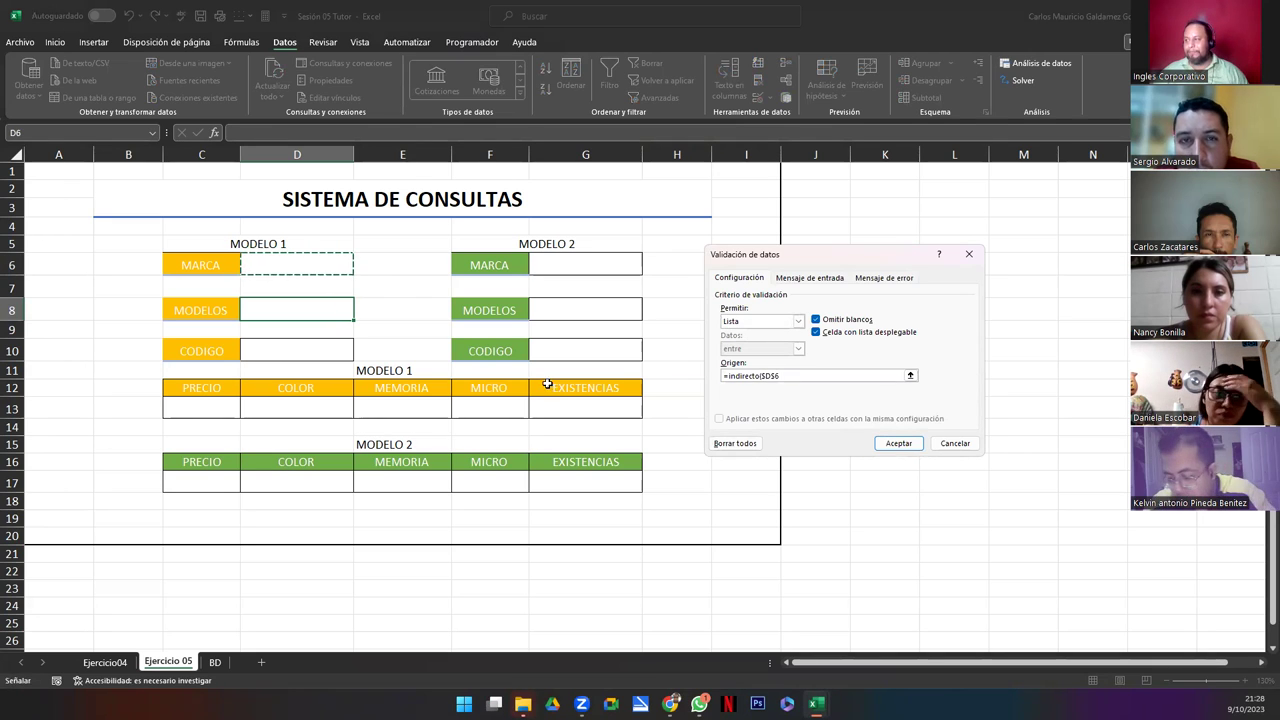
text())
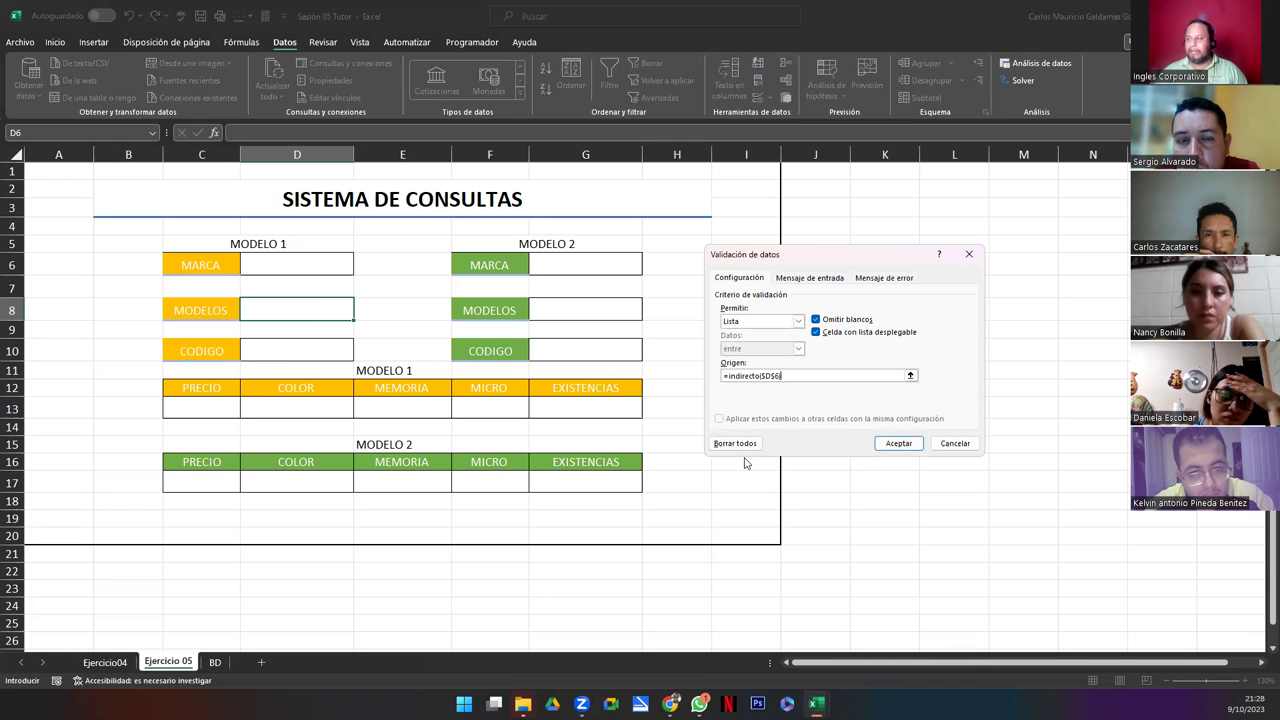
click(897, 443)
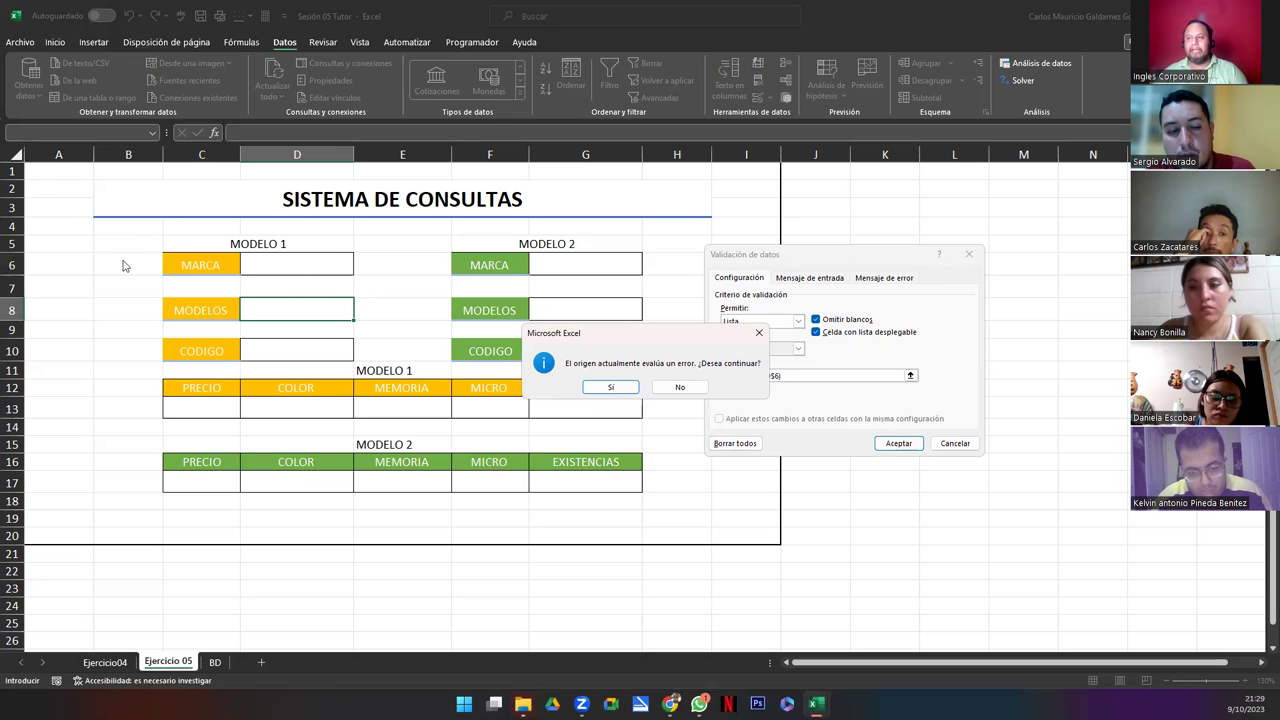
drag(718, 335, 677, 338)
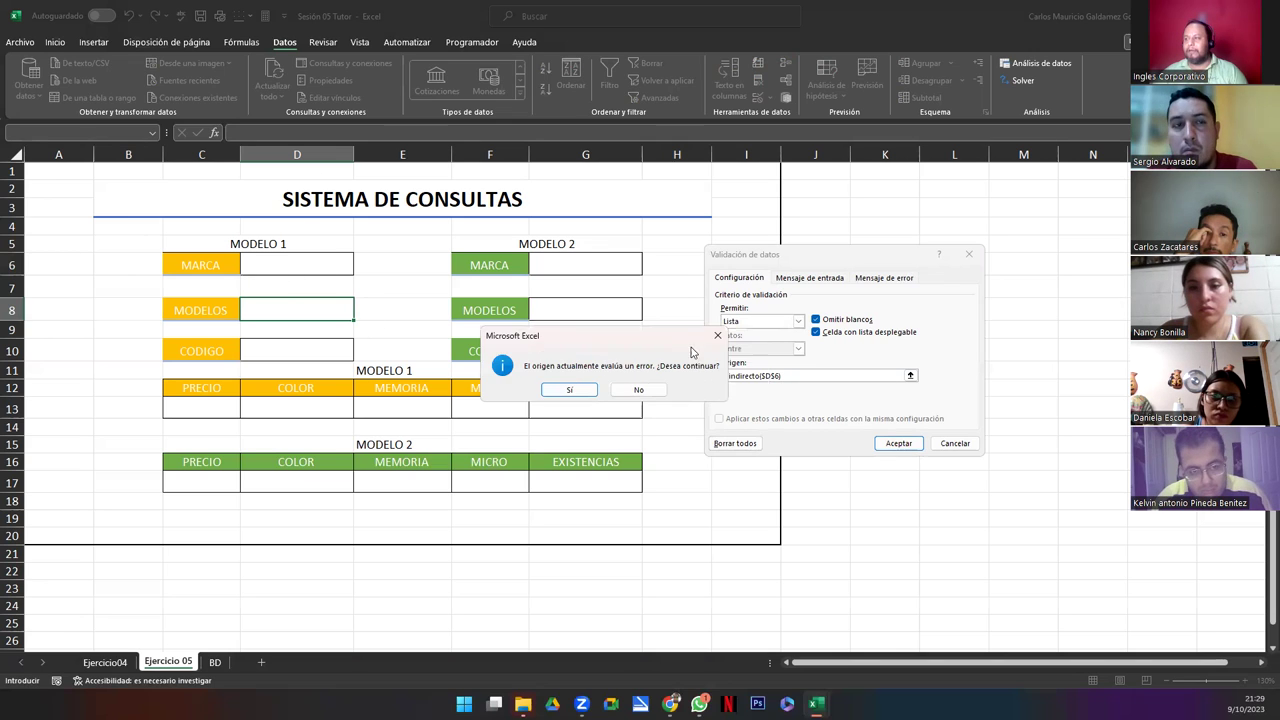
click(567, 390)
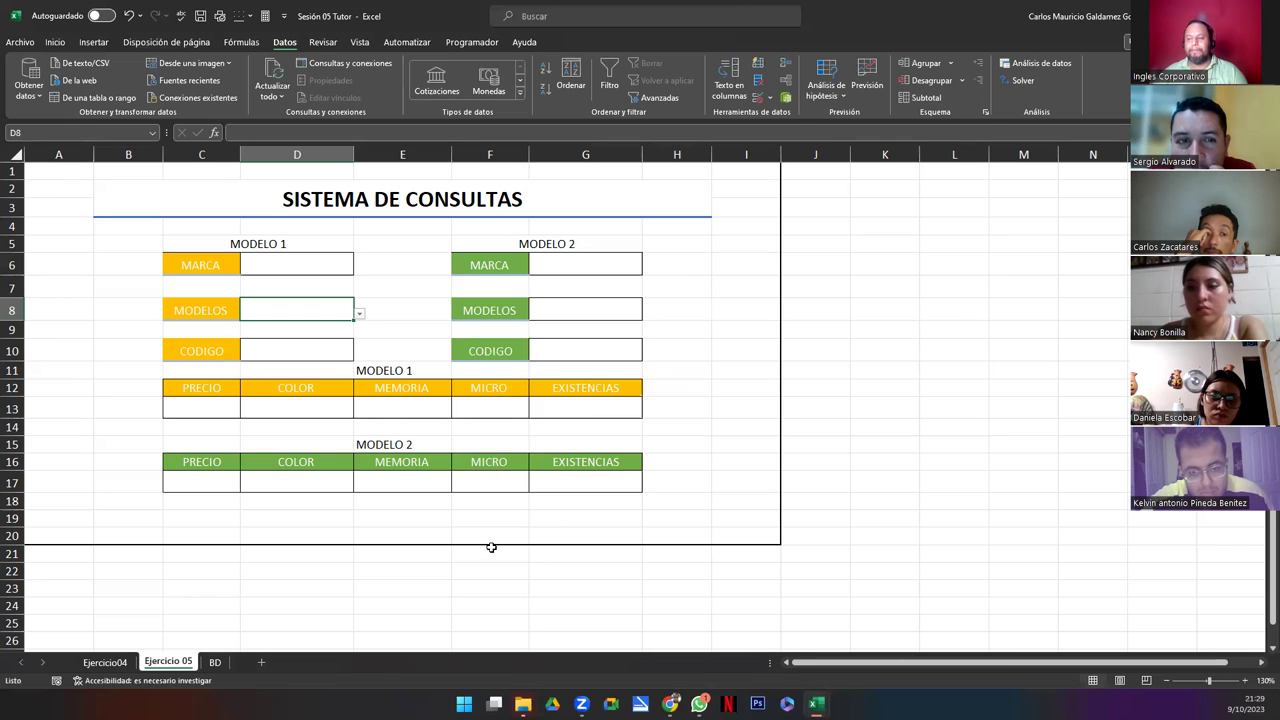
Step: Choose SAMSUNG as the MODELO 1 MARCA in D6 and check the model options offered in D8
click(329, 264)
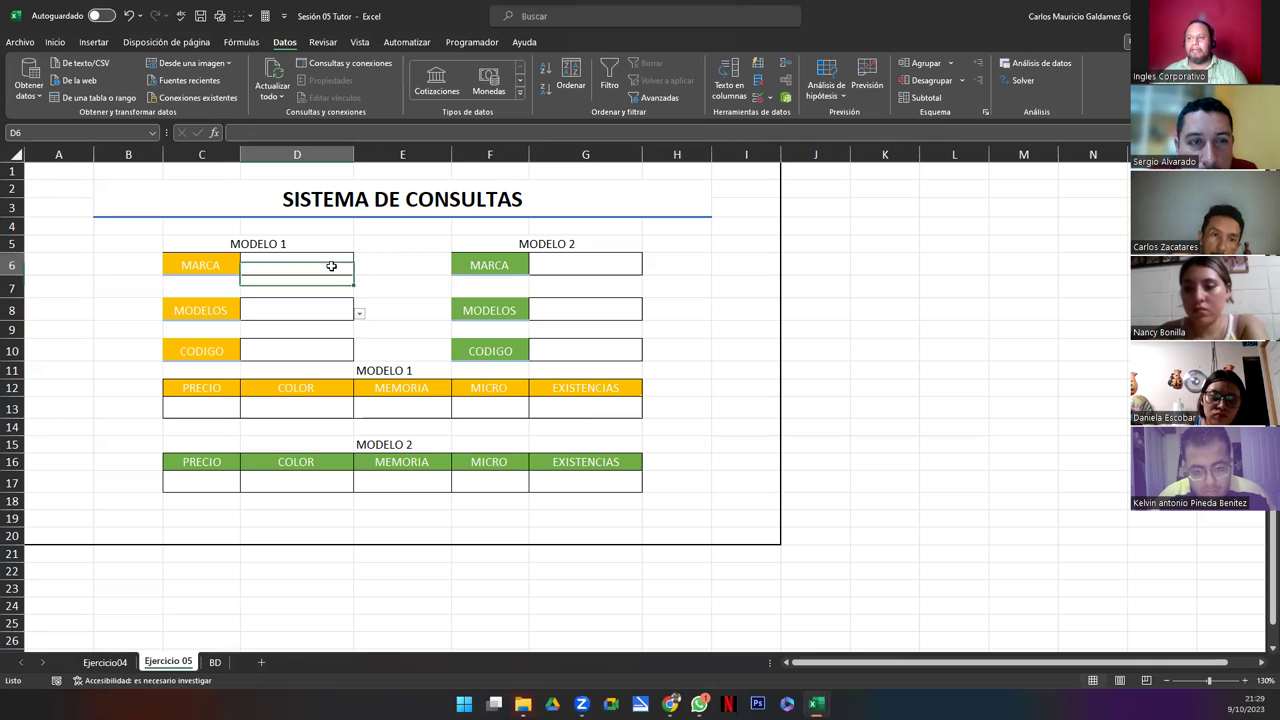
click(361, 271)
click(386, 274)
click(337, 306)
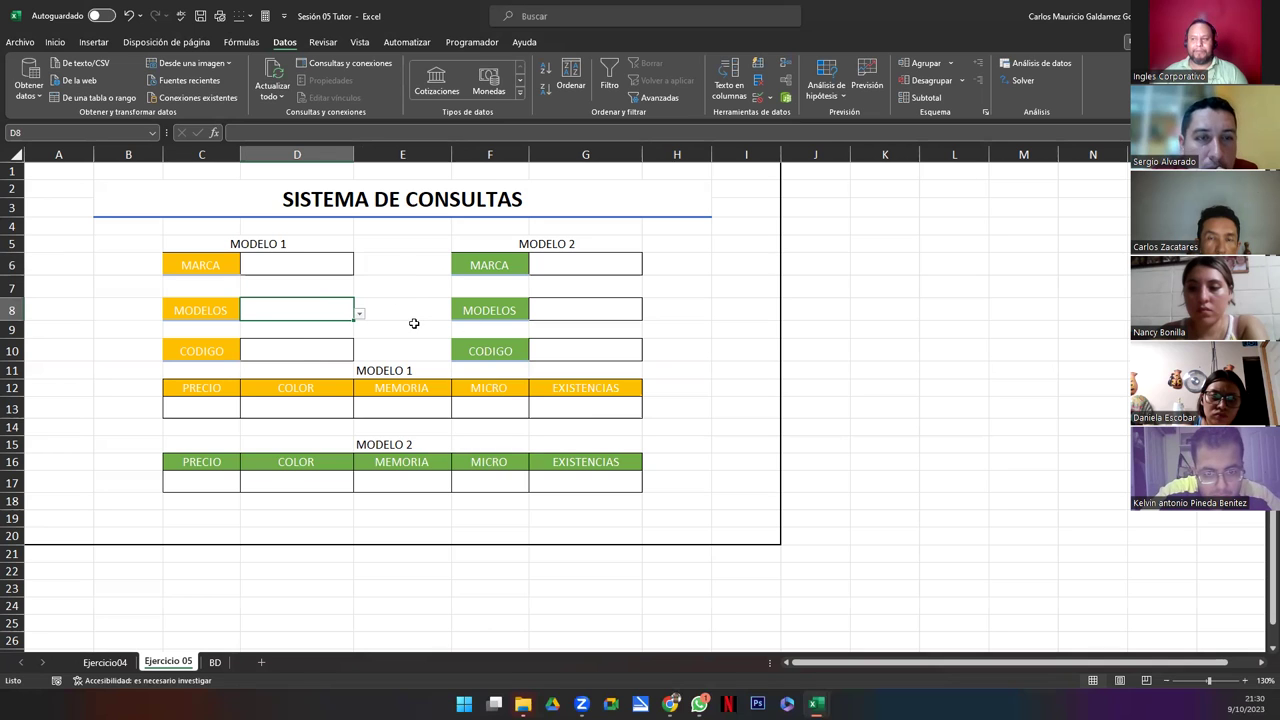
click(344, 258)
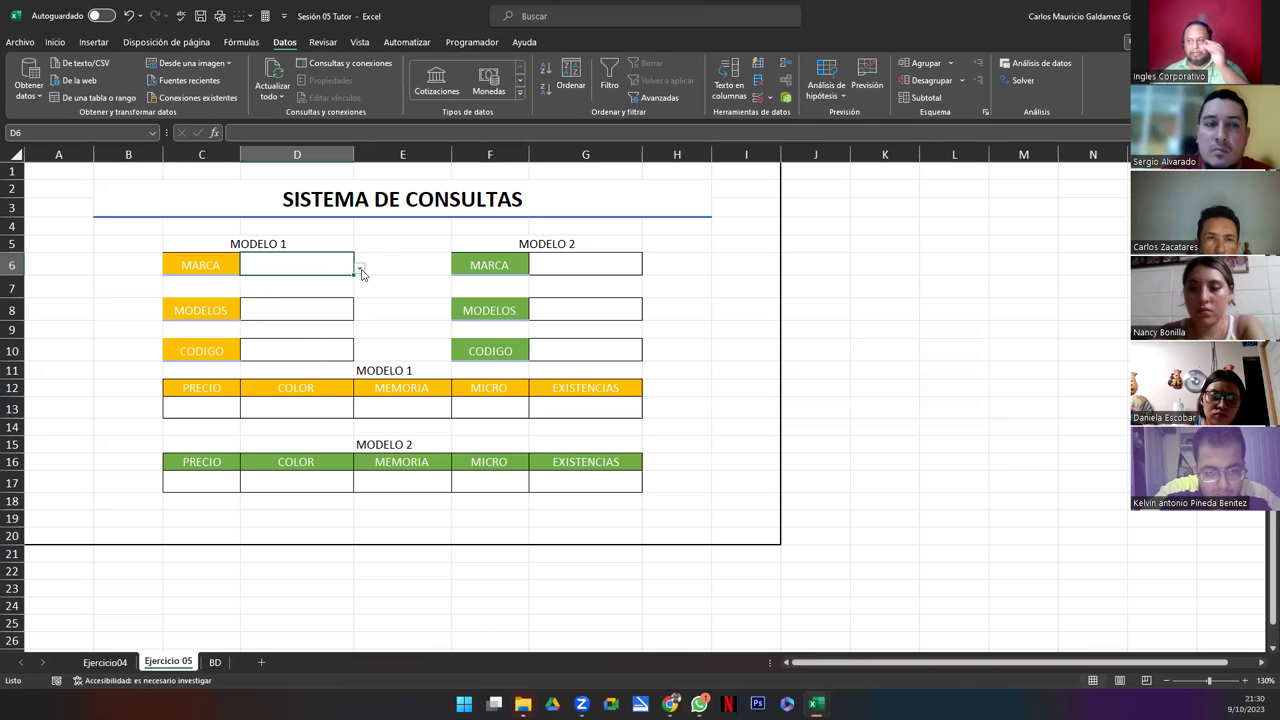
click(361, 272)
click(333, 285)
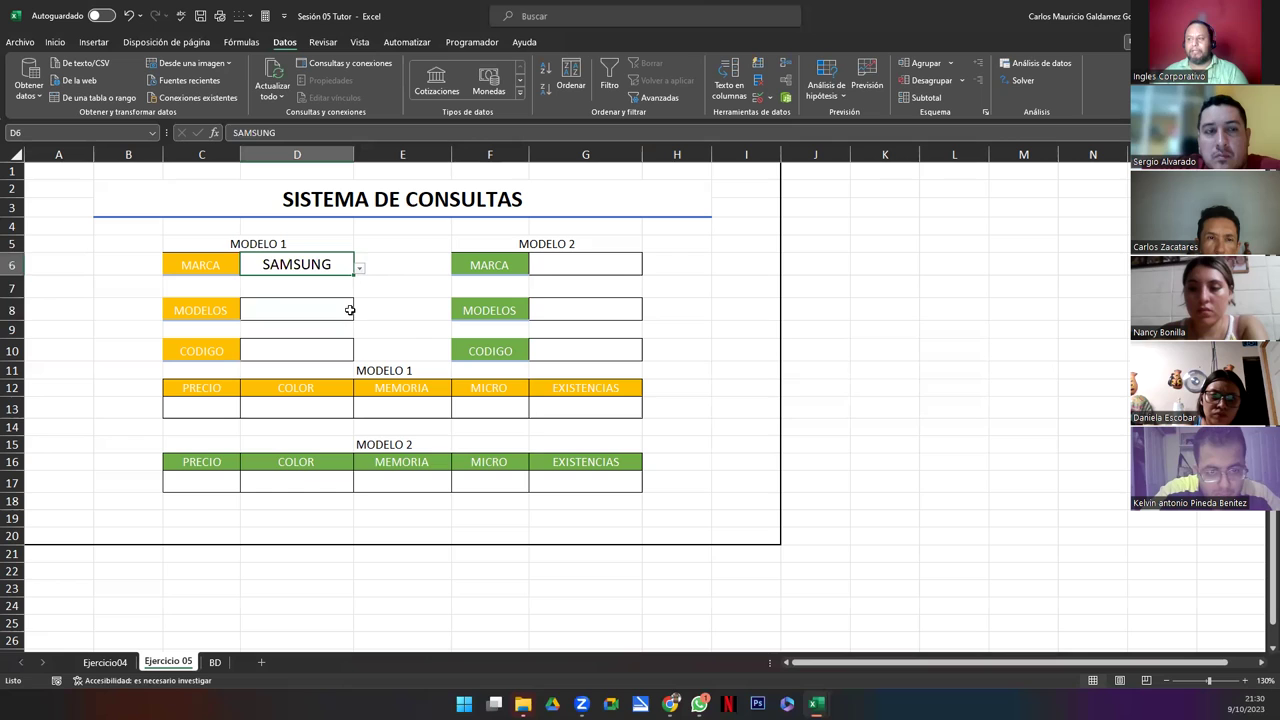
click(348, 308)
click(359, 314)
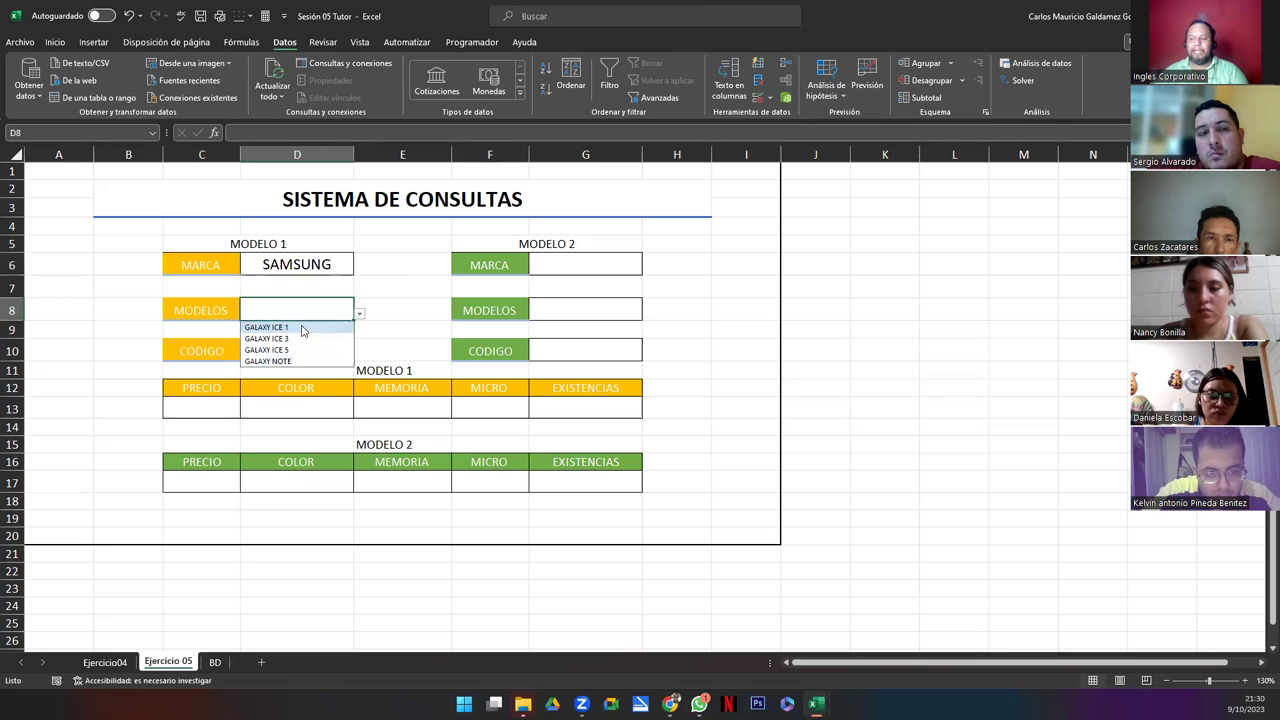
Step: Set the MODELO 1 MARCA in D6 to LG and check the dependent model list in D8
click(344, 270)
click(365, 268)
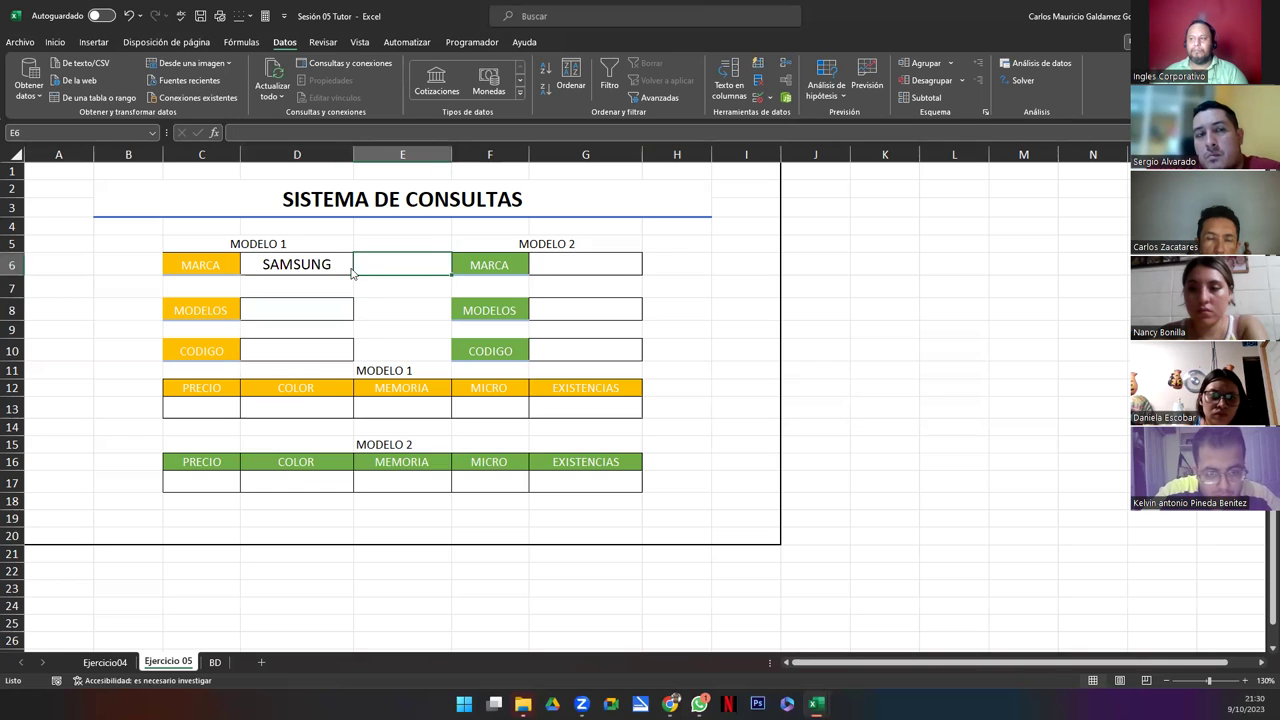
click(322, 261)
click(362, 269)
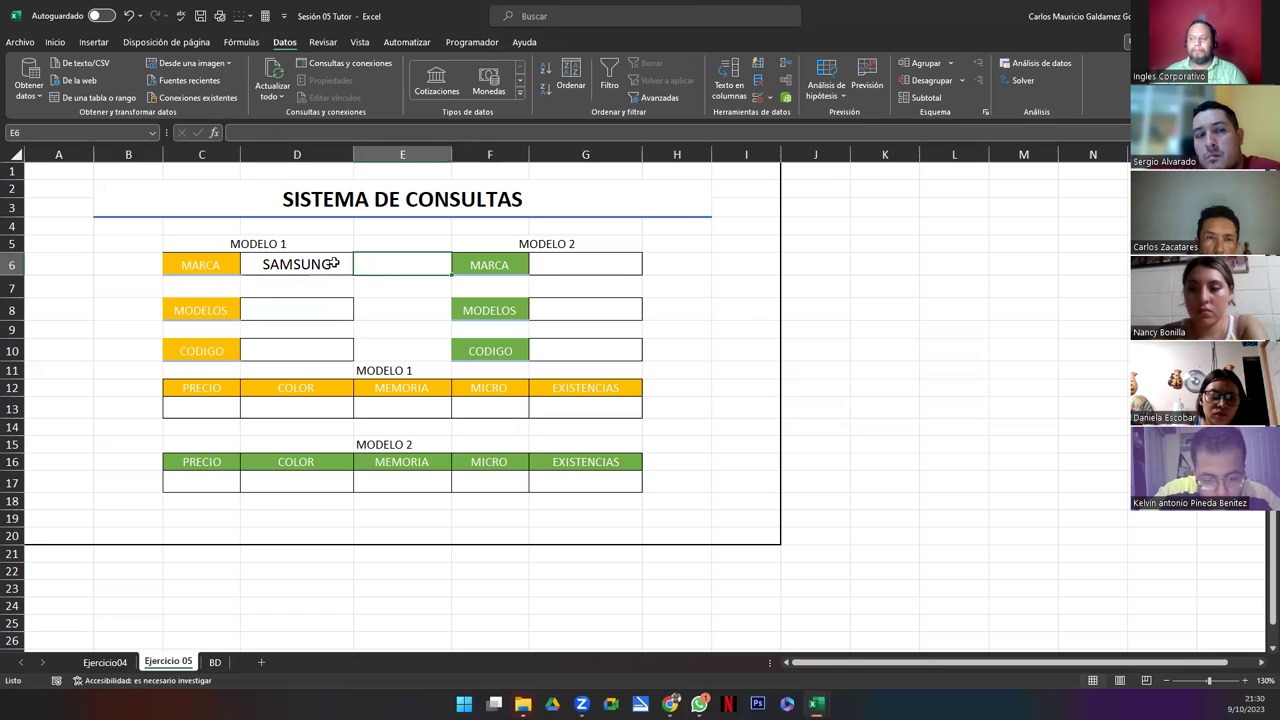
click(335, 263)
click(359, 270)
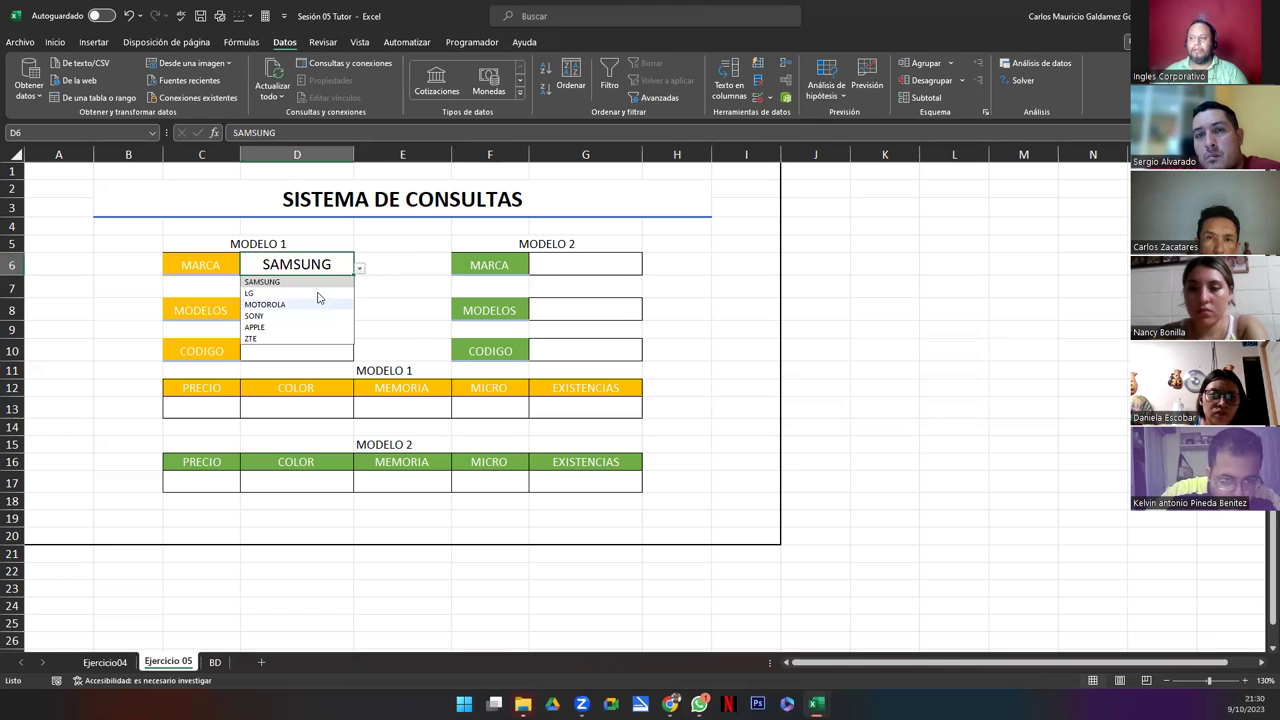
click(317, 293)
click(324, 306)
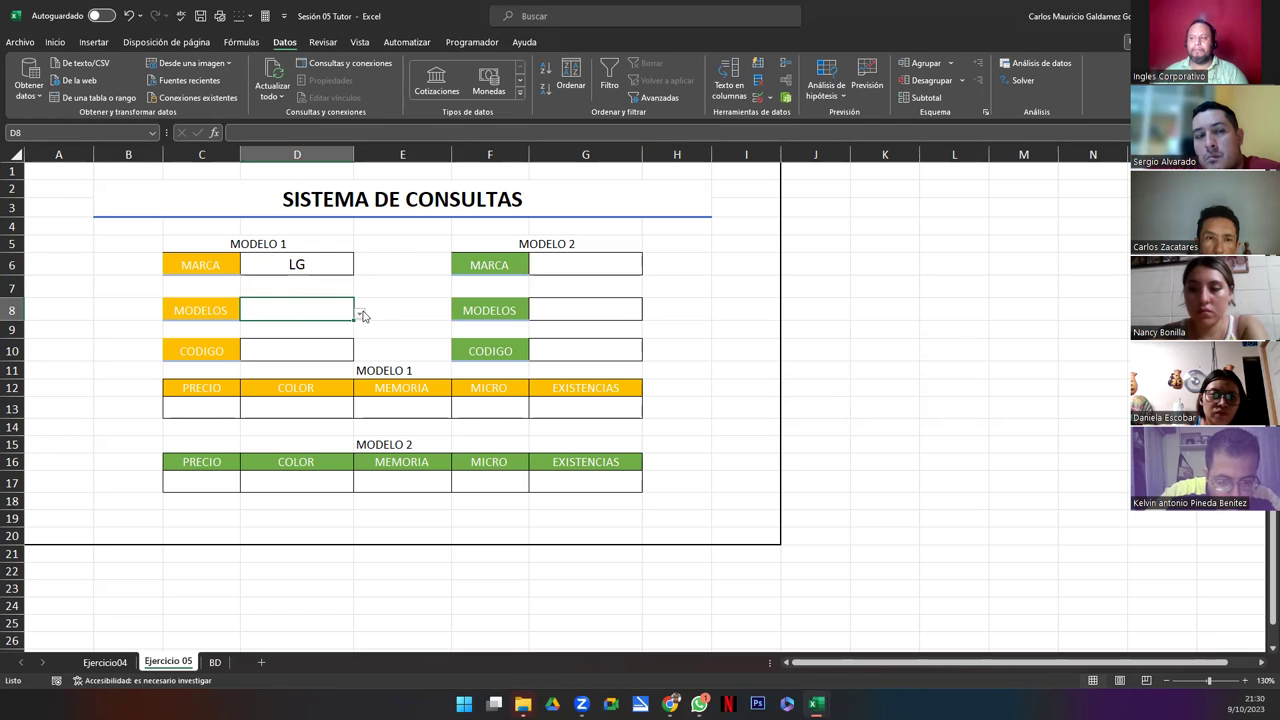
click(360, 313)
click(341, 266)
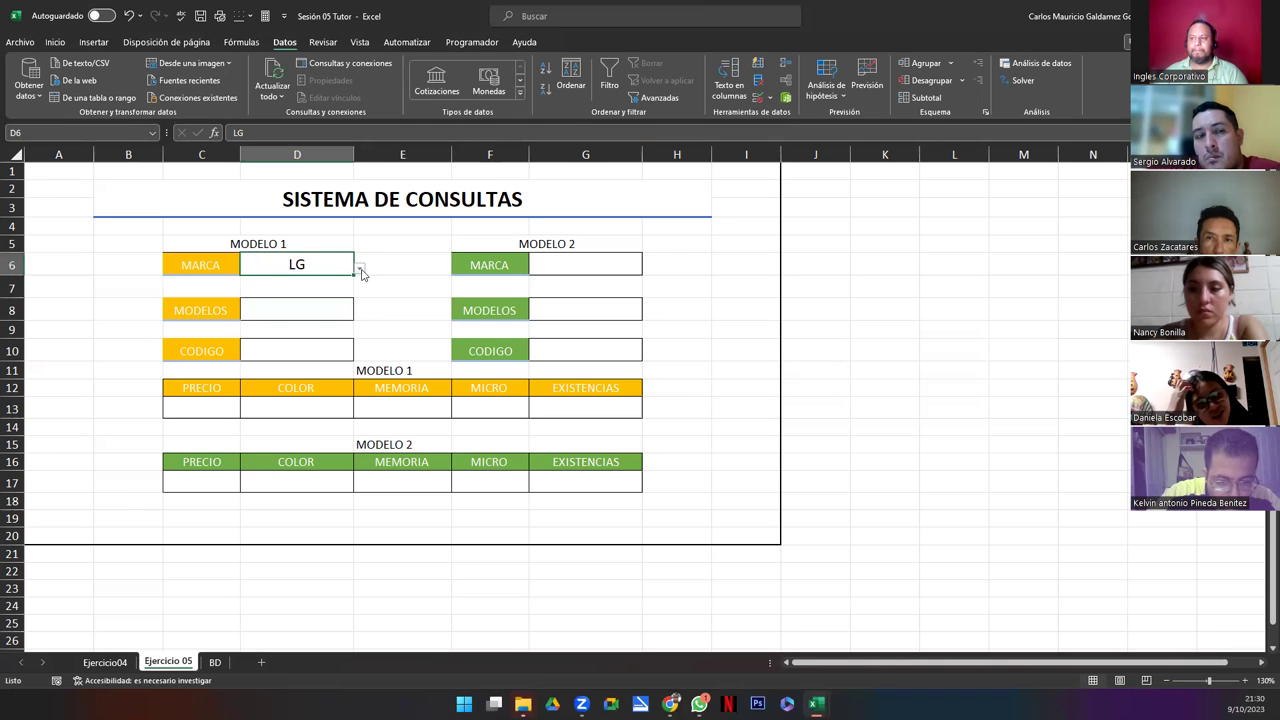
click(360, 270)
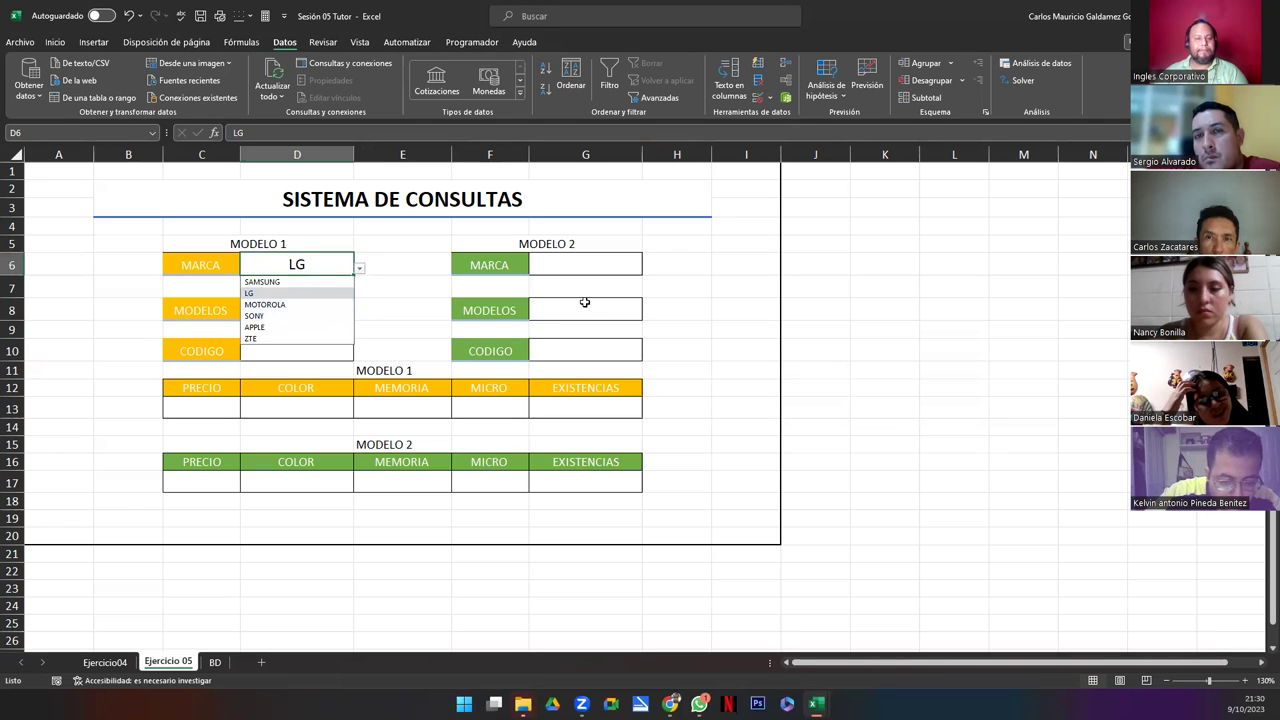
click(328, 264)
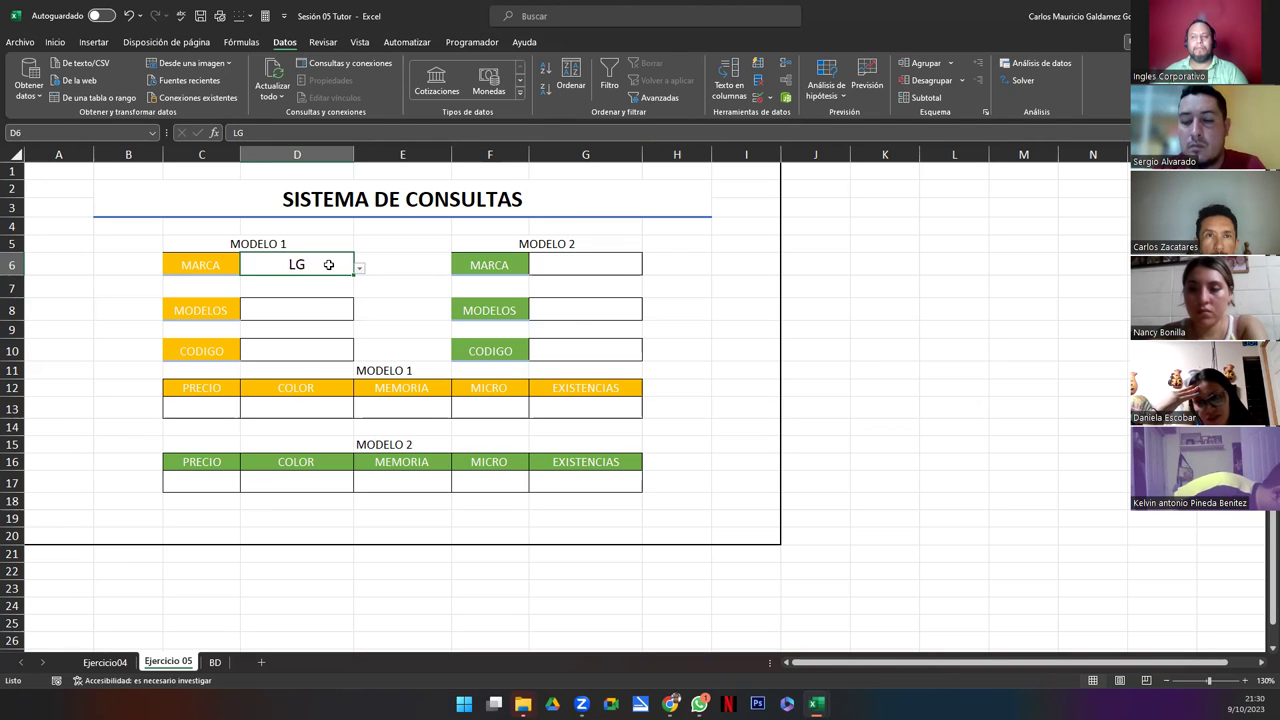
Step: Review the data validation settings of the MODELO 1 MODELOS cell D8 without changing them
click(308, 310)
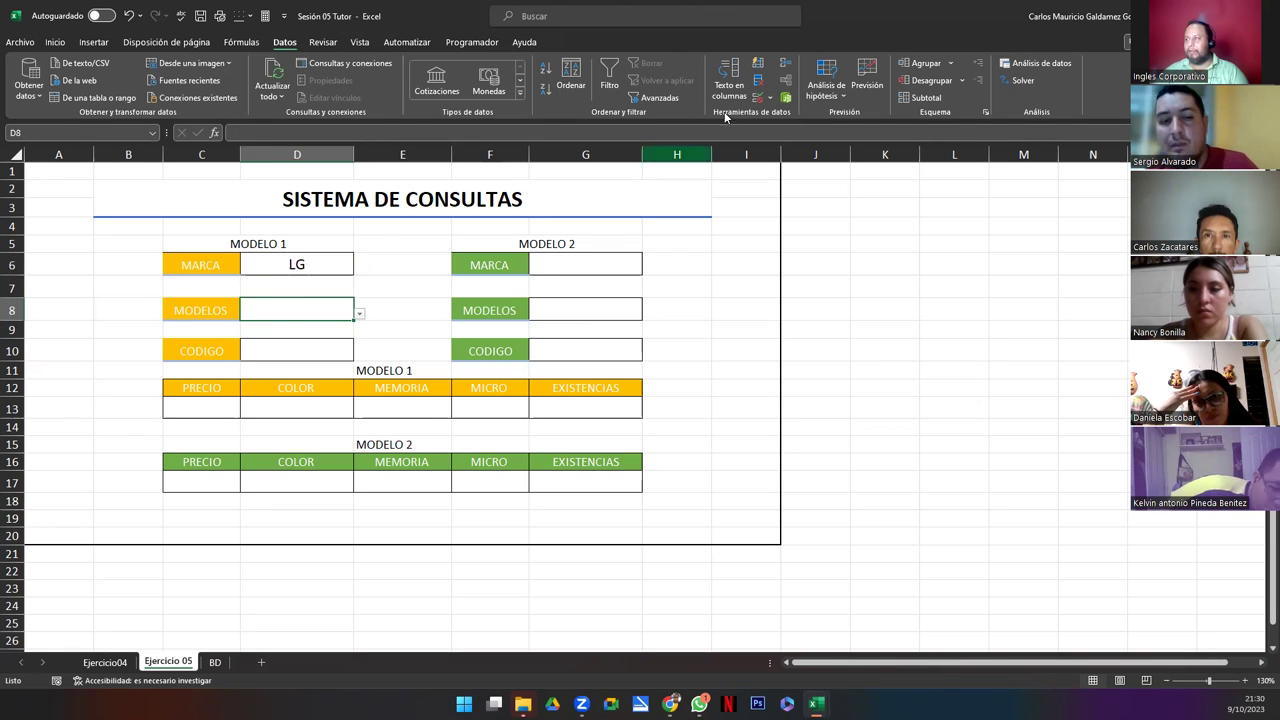
click(760, 97)
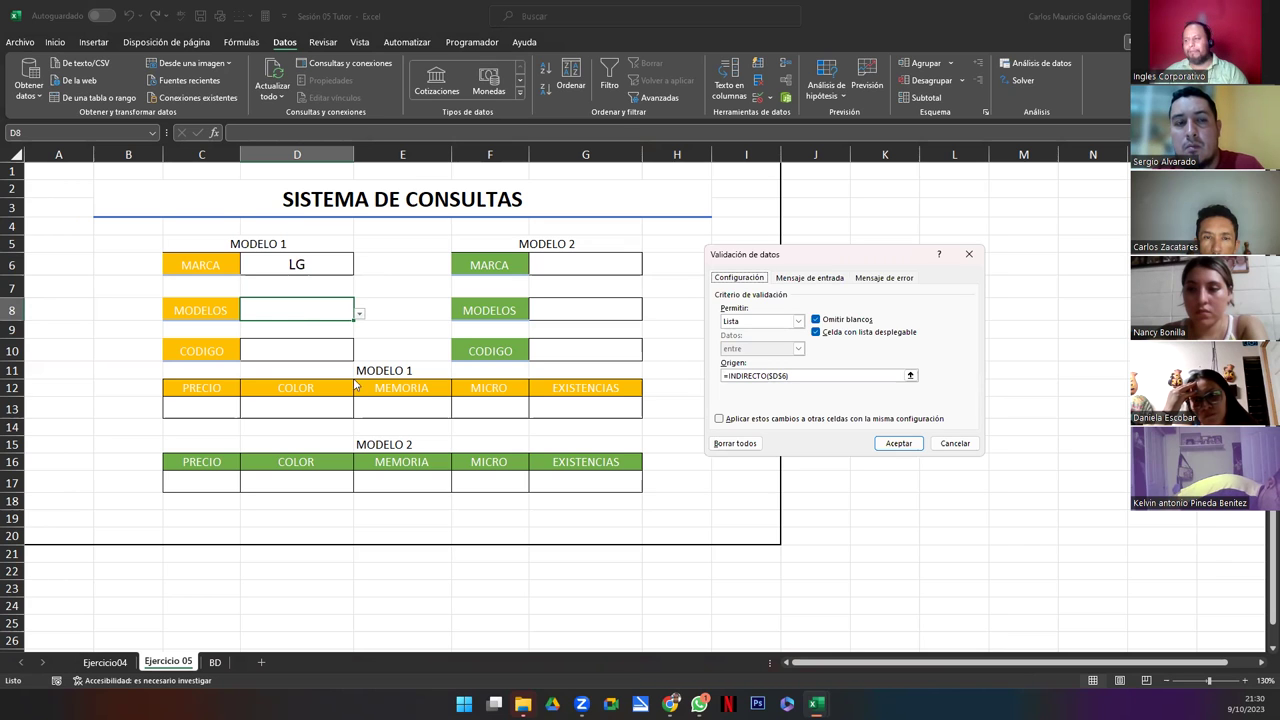
click(955, 443)
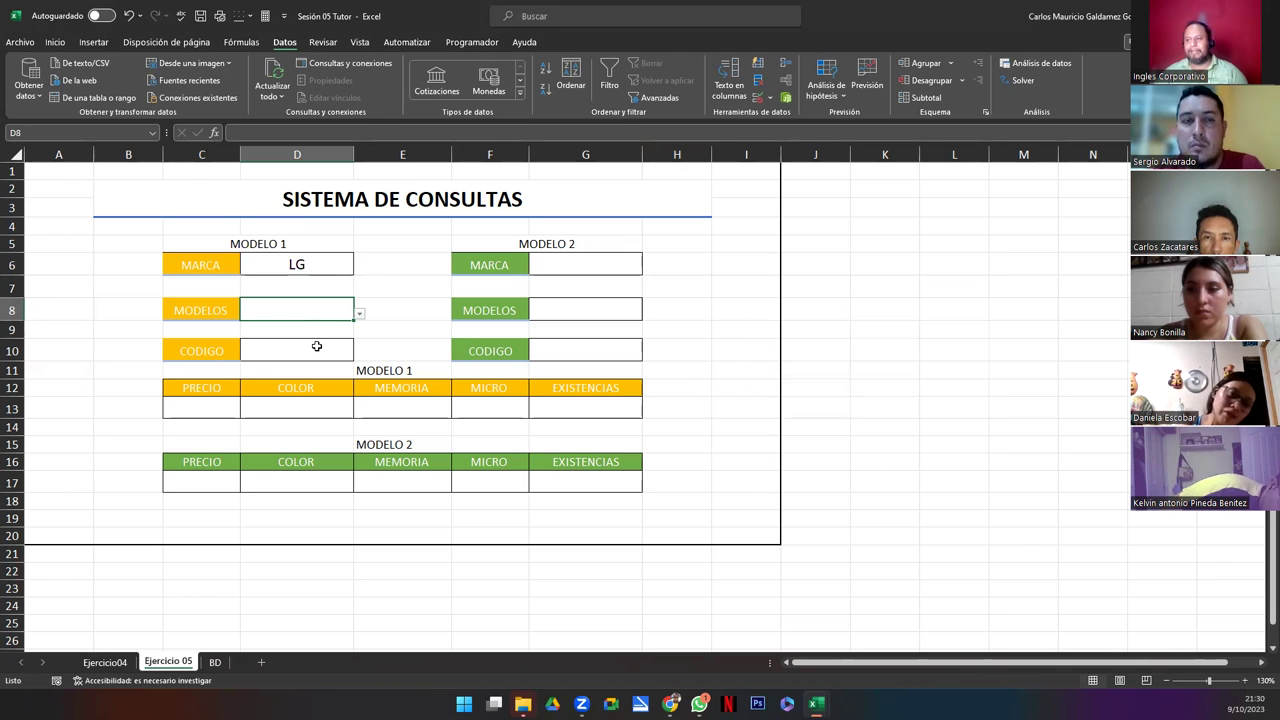
Step: Set the MODELO 1 MODELOS cell D8 to Lg K4 from its drop-down list
click(318, 347)
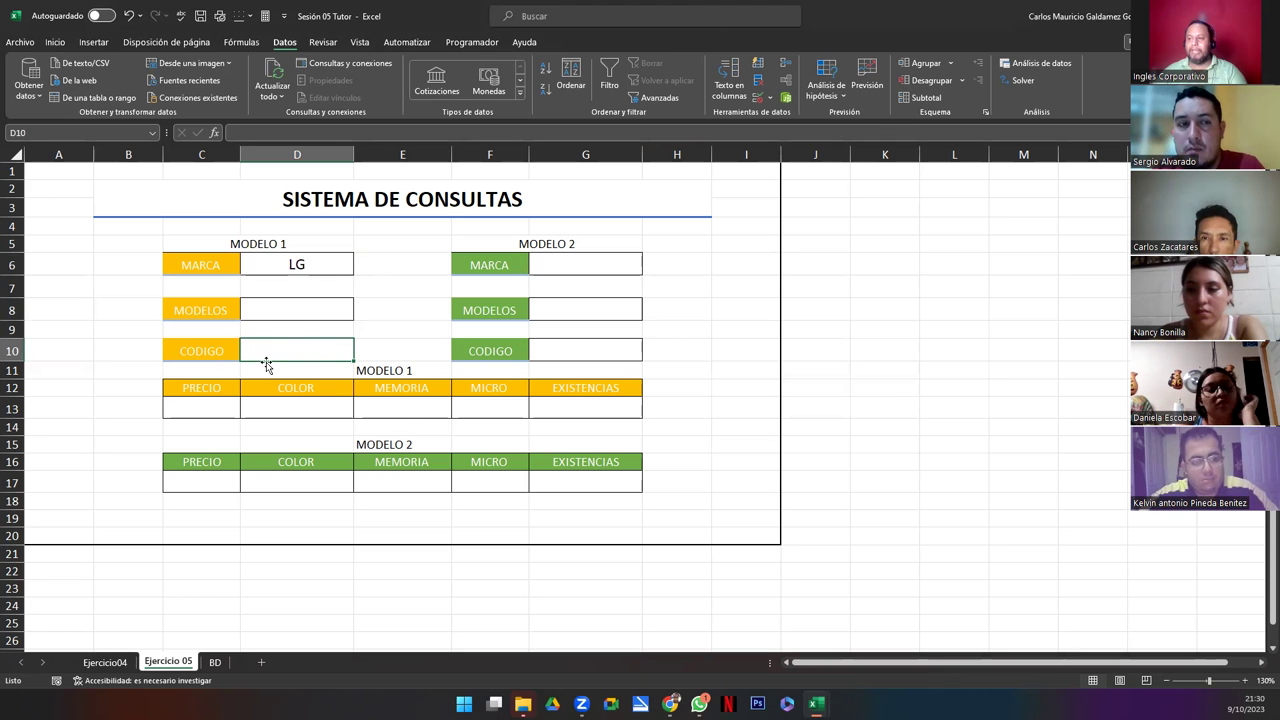
click(314, 313)
click(359, 314)
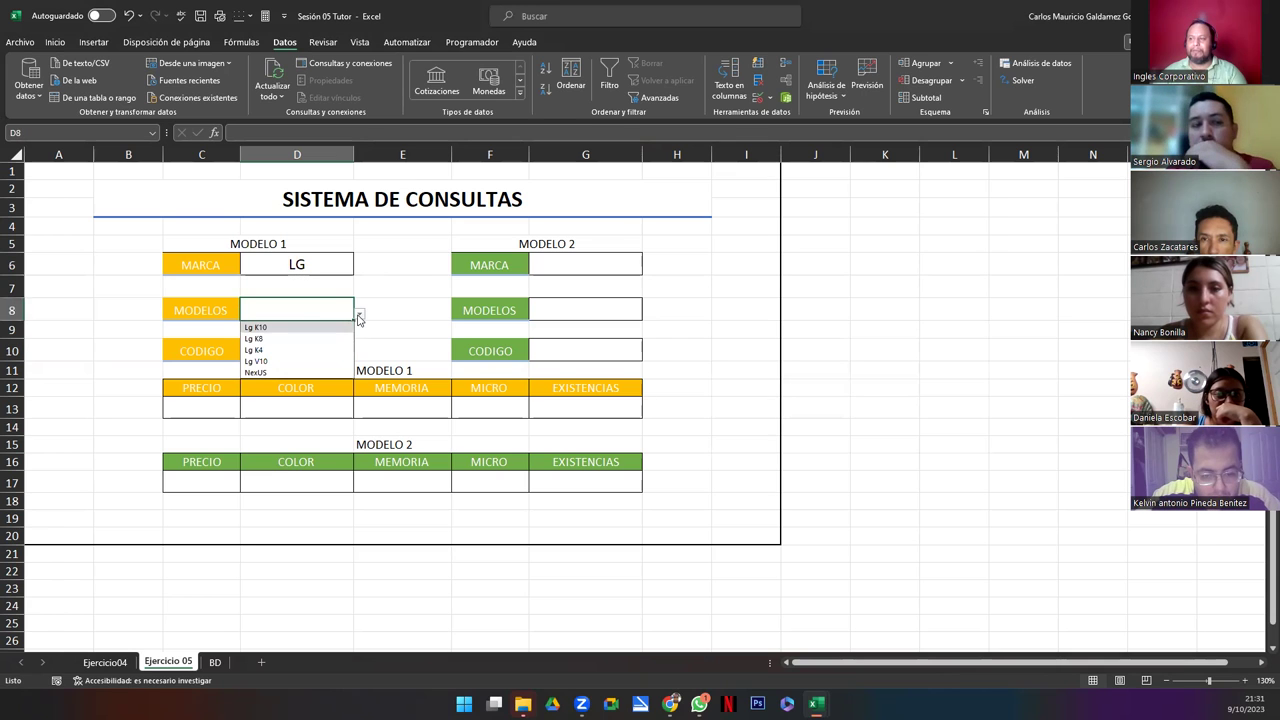
click(293, 350)
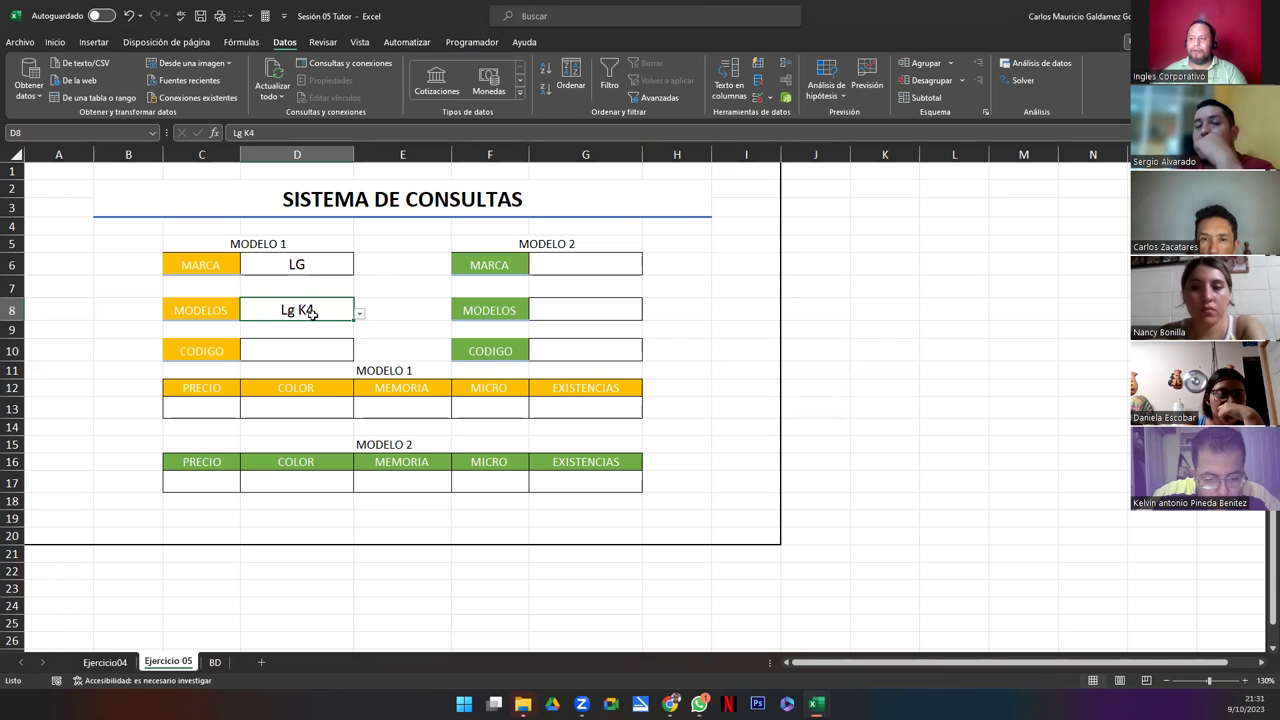
Step: Enter =SUSTITUIR(D8;" ";"_") in the MODELO 1 CODIGO cell D10 to replace the model name's spaces with underscores
click(272, 354)
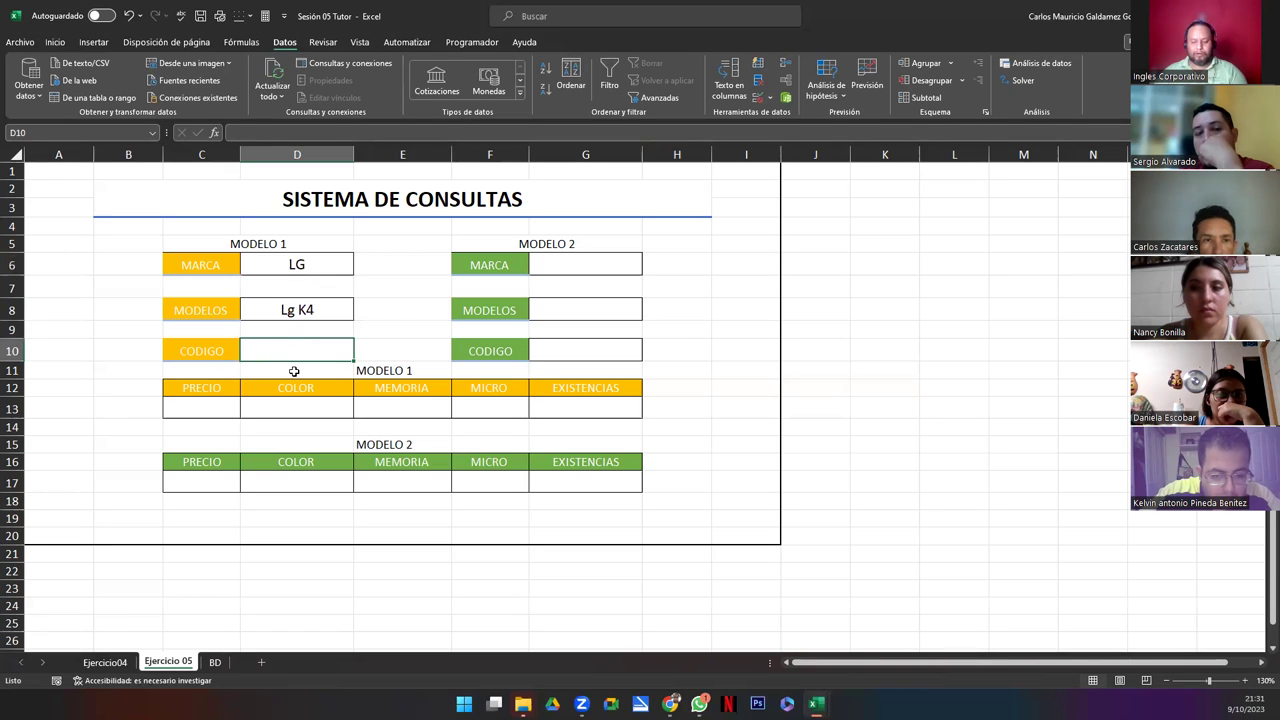
text(=sust)
key(Tab)
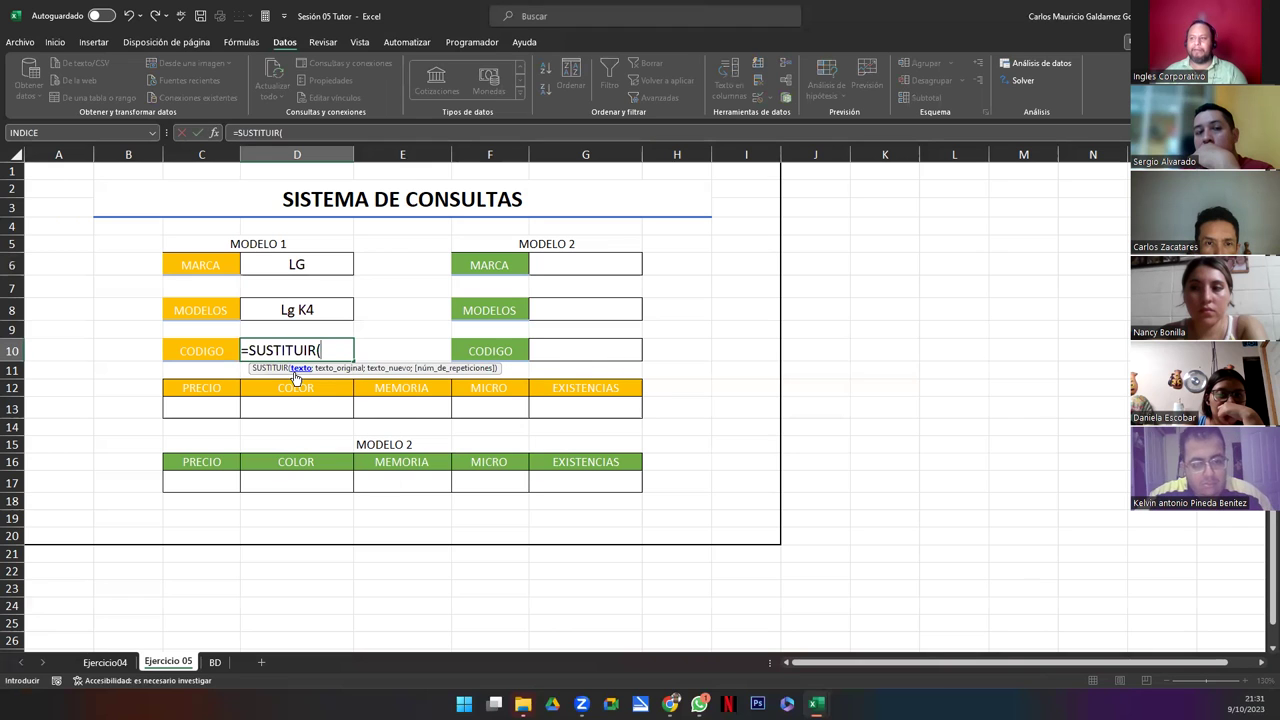
click(280, 309)
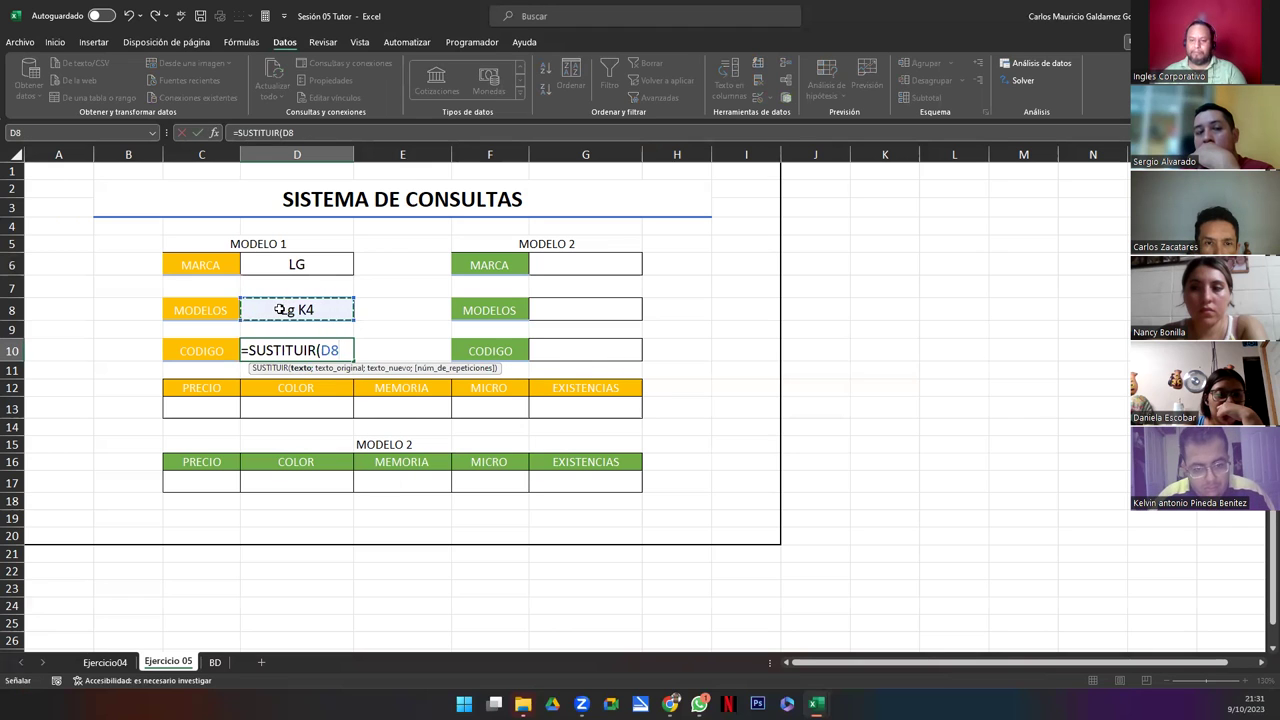
text(;)
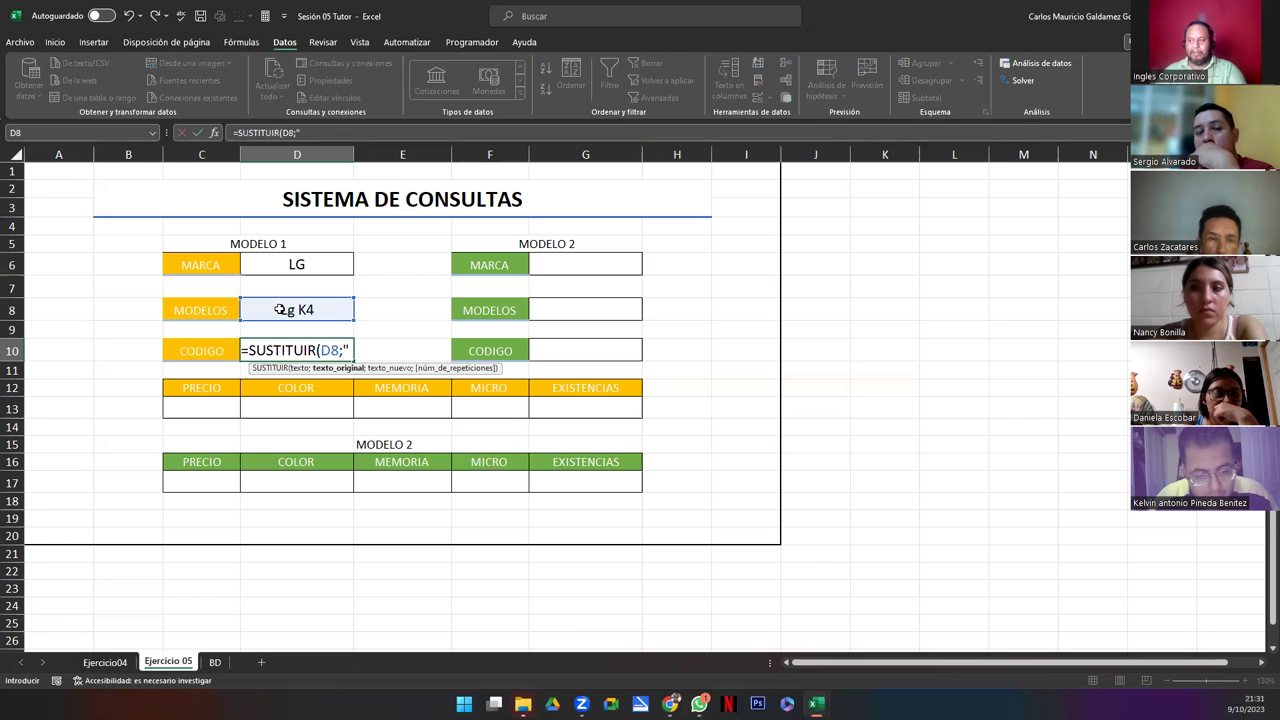
text(" ";)
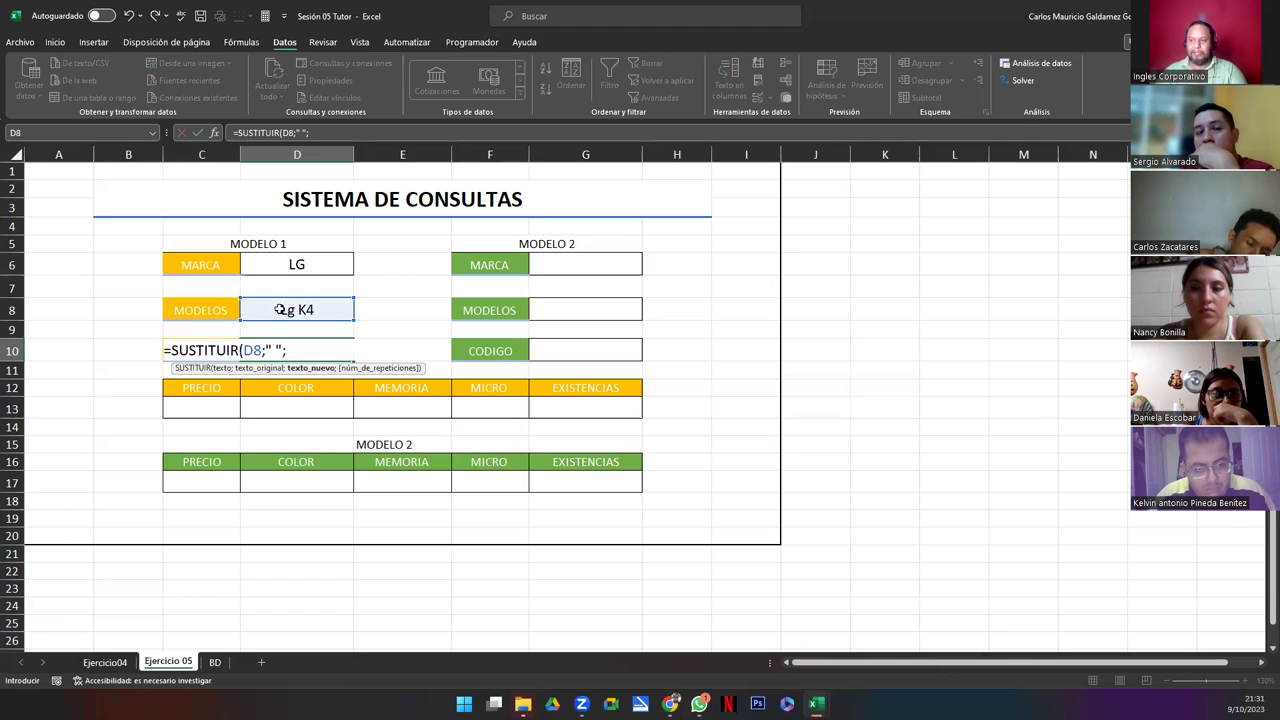
text("_")
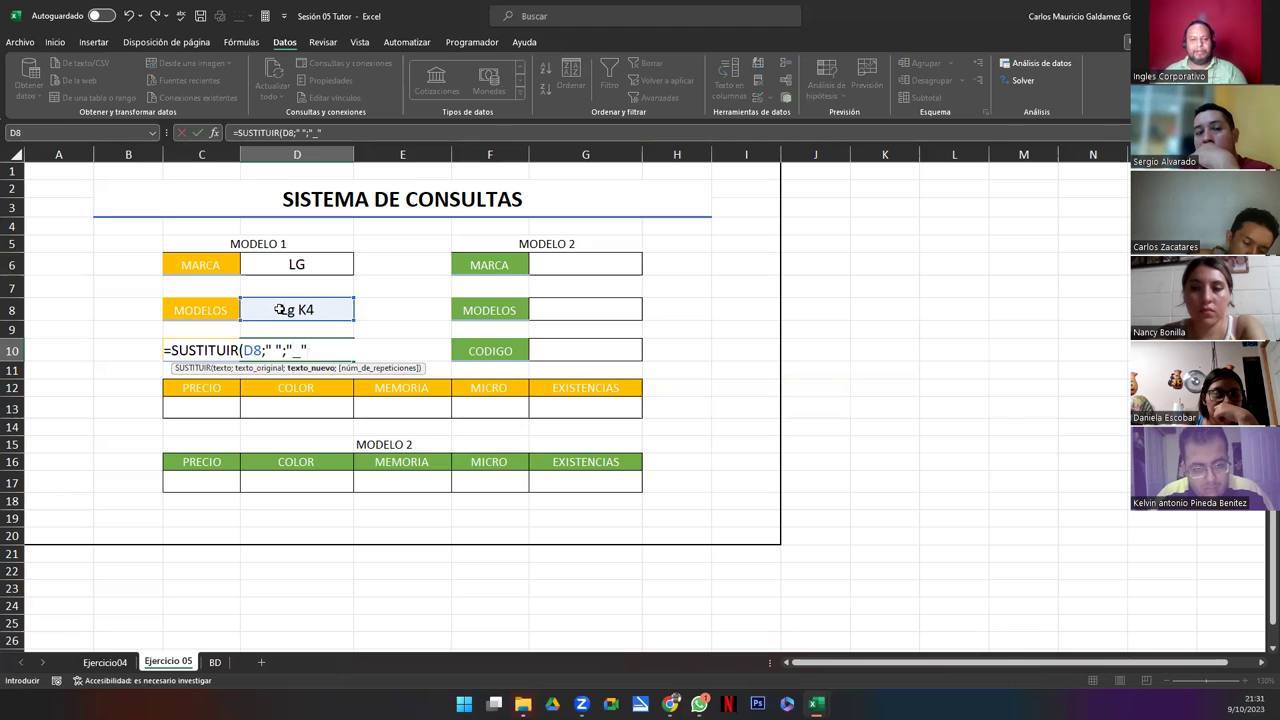
text())
key(Return)
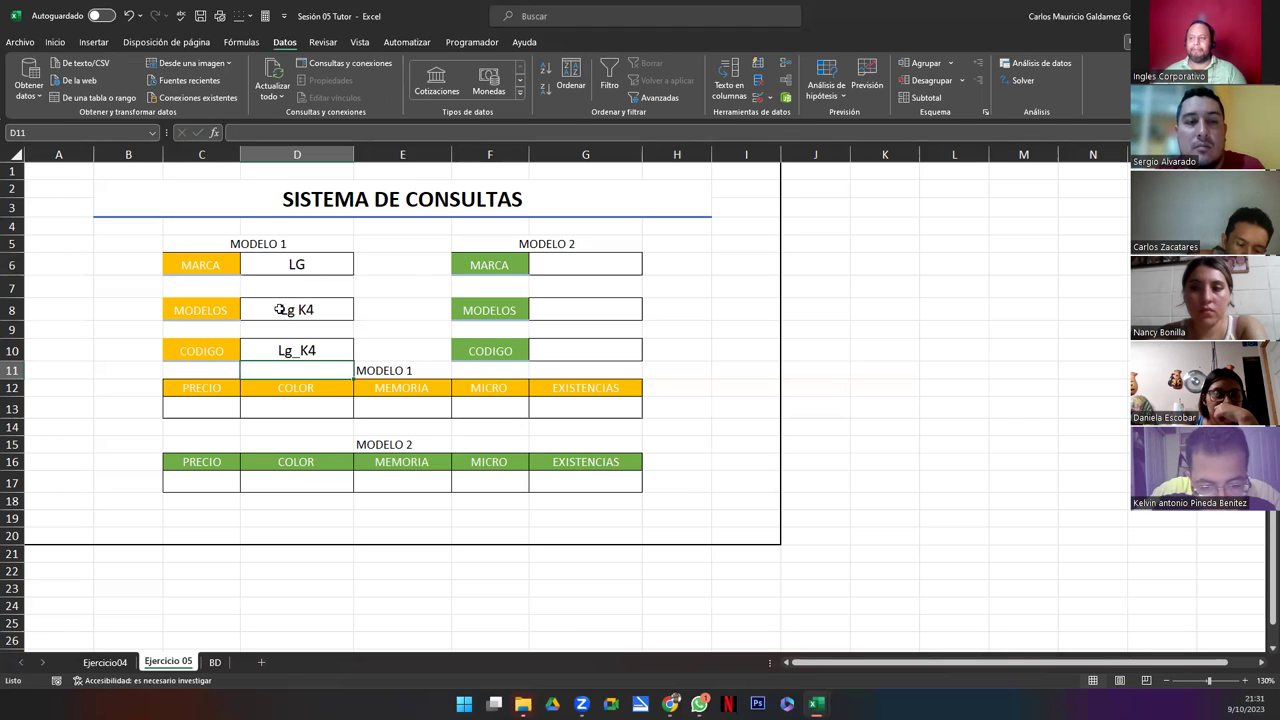
Step: Review the CODIGO formula in D10 and the MODELO 2 MARCA, MODELOS and CODIGO input block
click(279, 351)
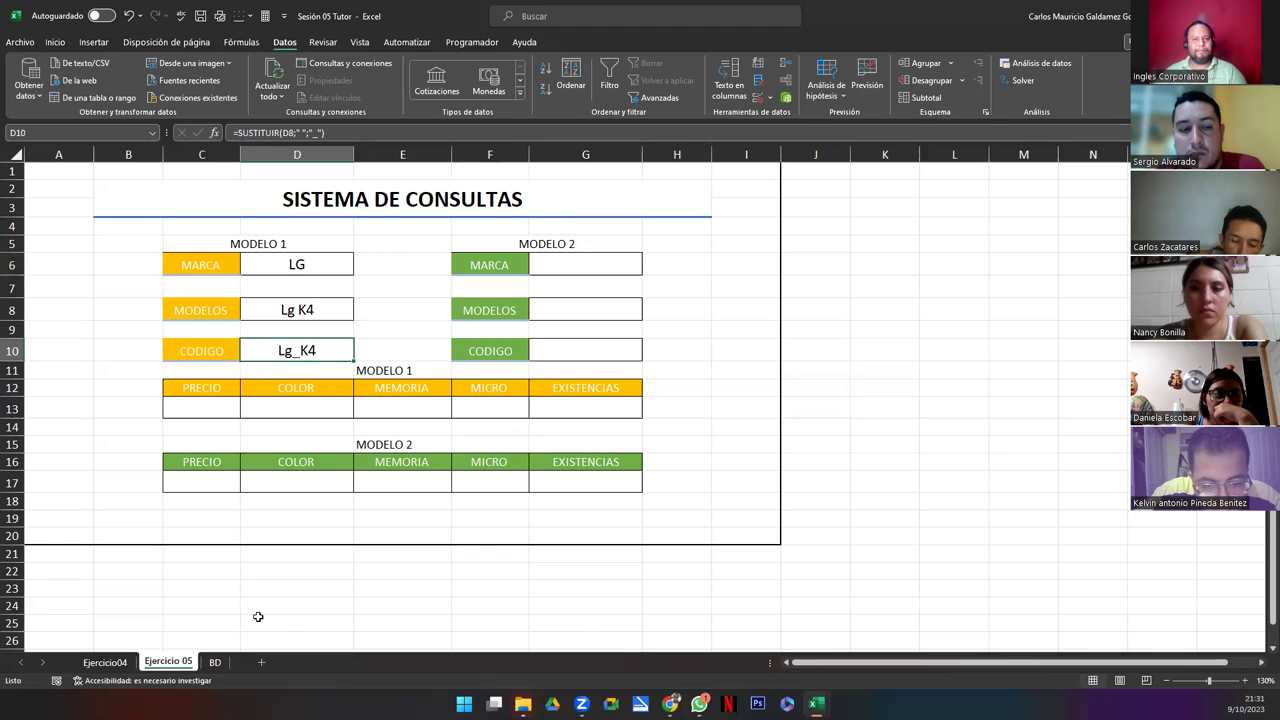
drag(564, 268, 568, 350)
drag(493, 265, 547, 352)
click(437, 343)
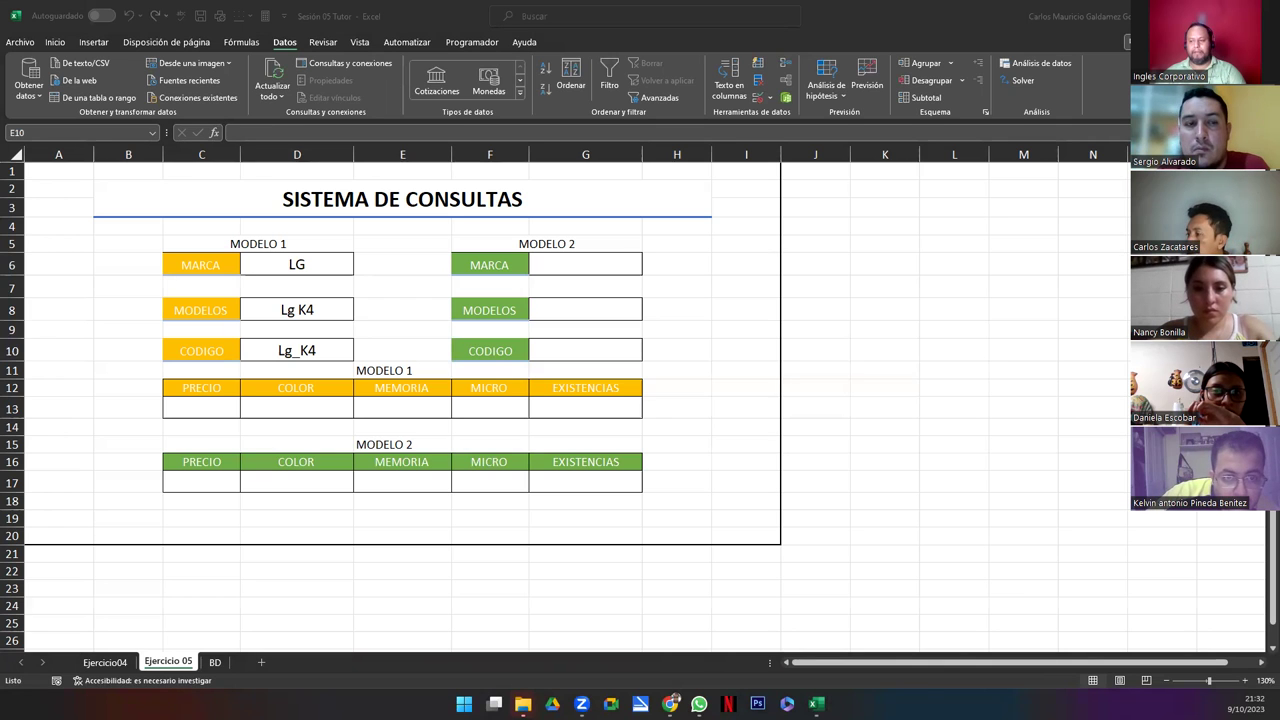
Step: Examine the phone table and the LISTA DE MARCAS range J3:J8 on the BD sheet
click(215, 662)
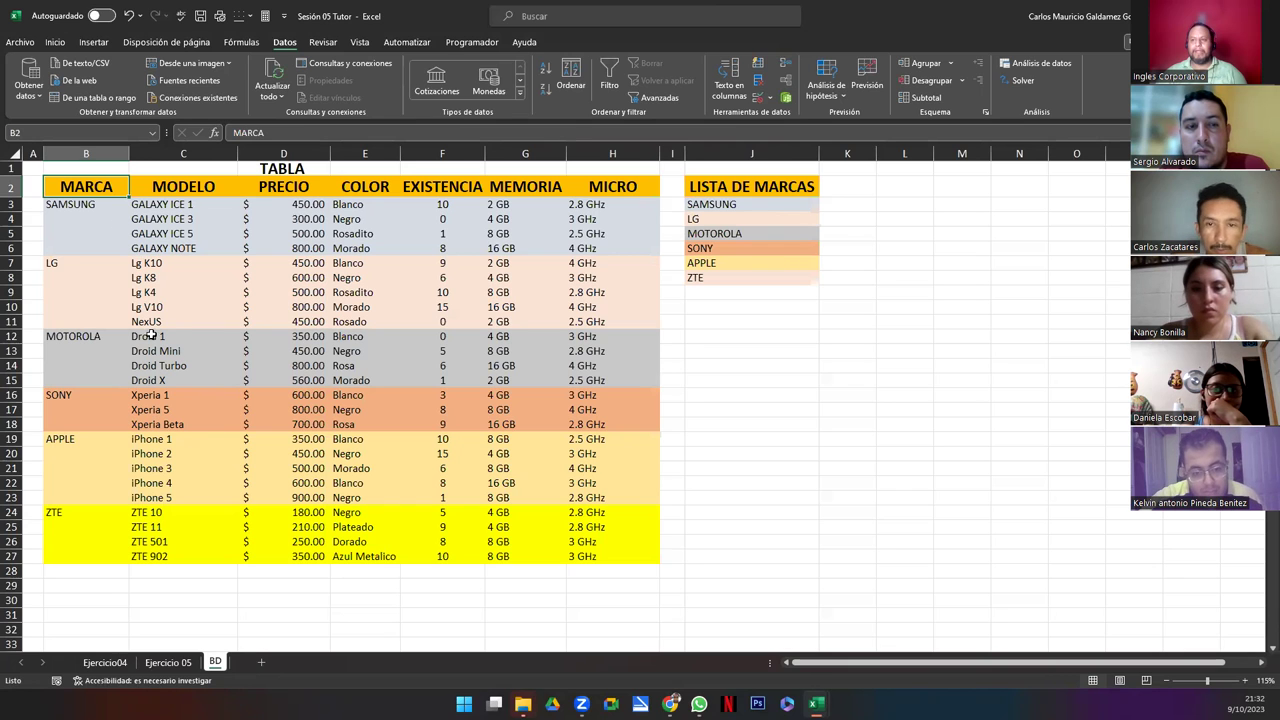
click(157, 380)
scroll(165, 400, down, 15)
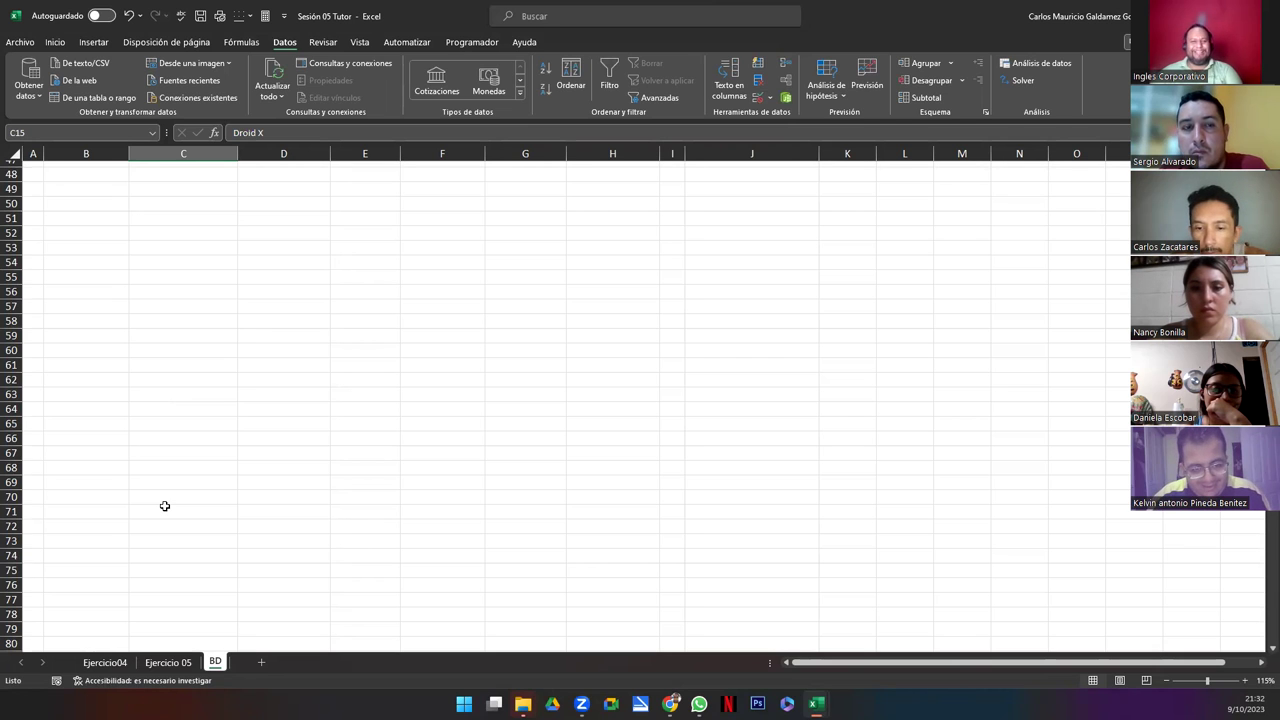
scroll(255, 491, up, 16)
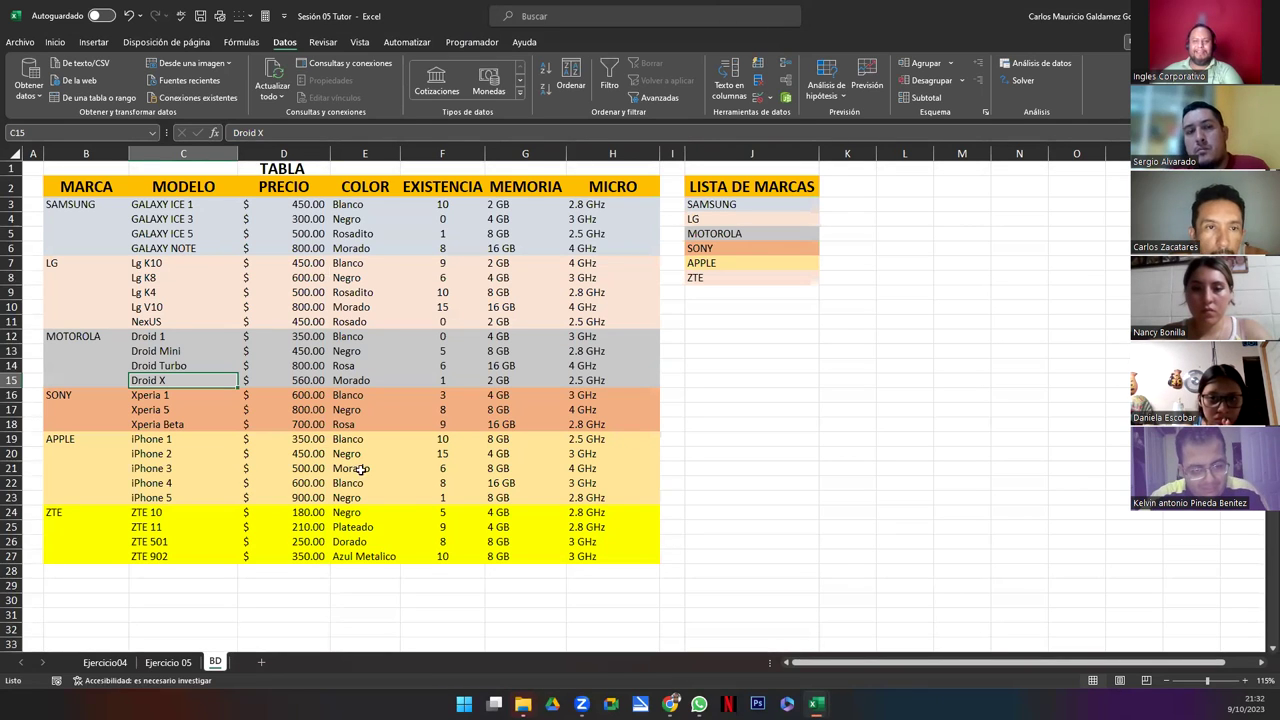
drag(712, 204, 728, 277)
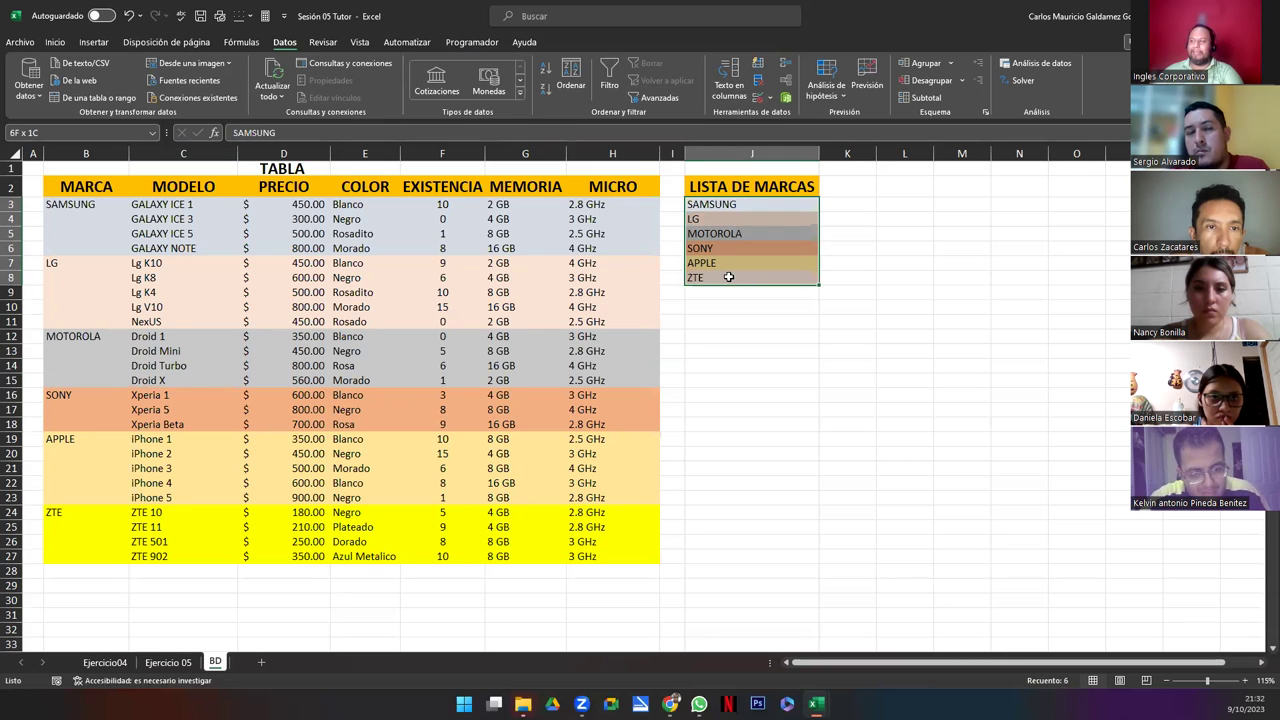
drag(728, 277, 728, 277)
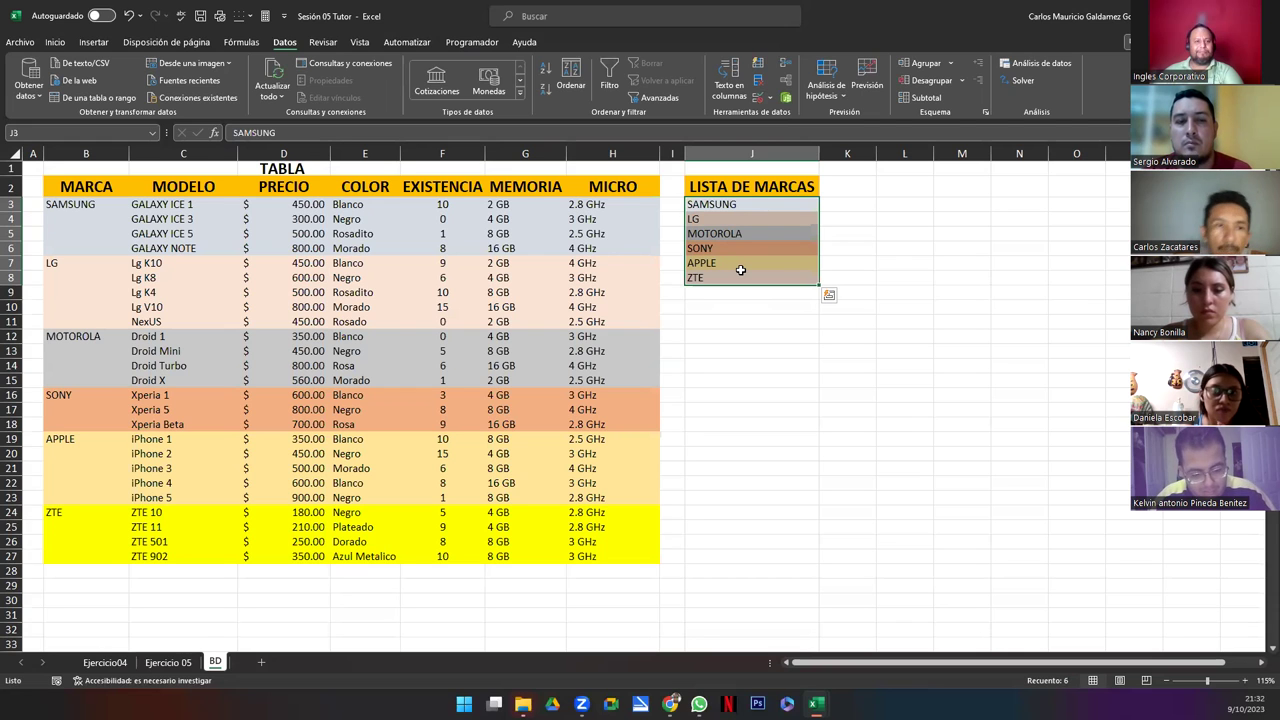
Step: Return to the Ejercicio 05 sheet and review the SUSTITUIR formula in the CODIGO cell D10
click(178, 661)
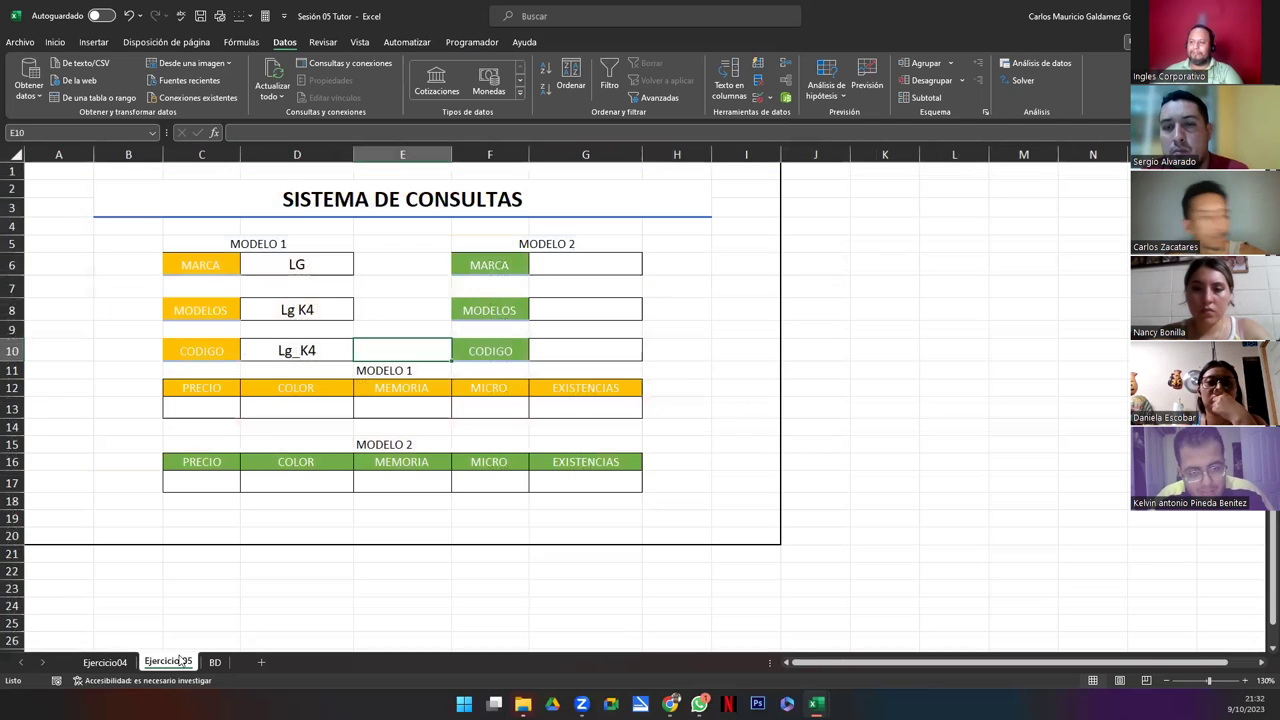
click(287, 352)
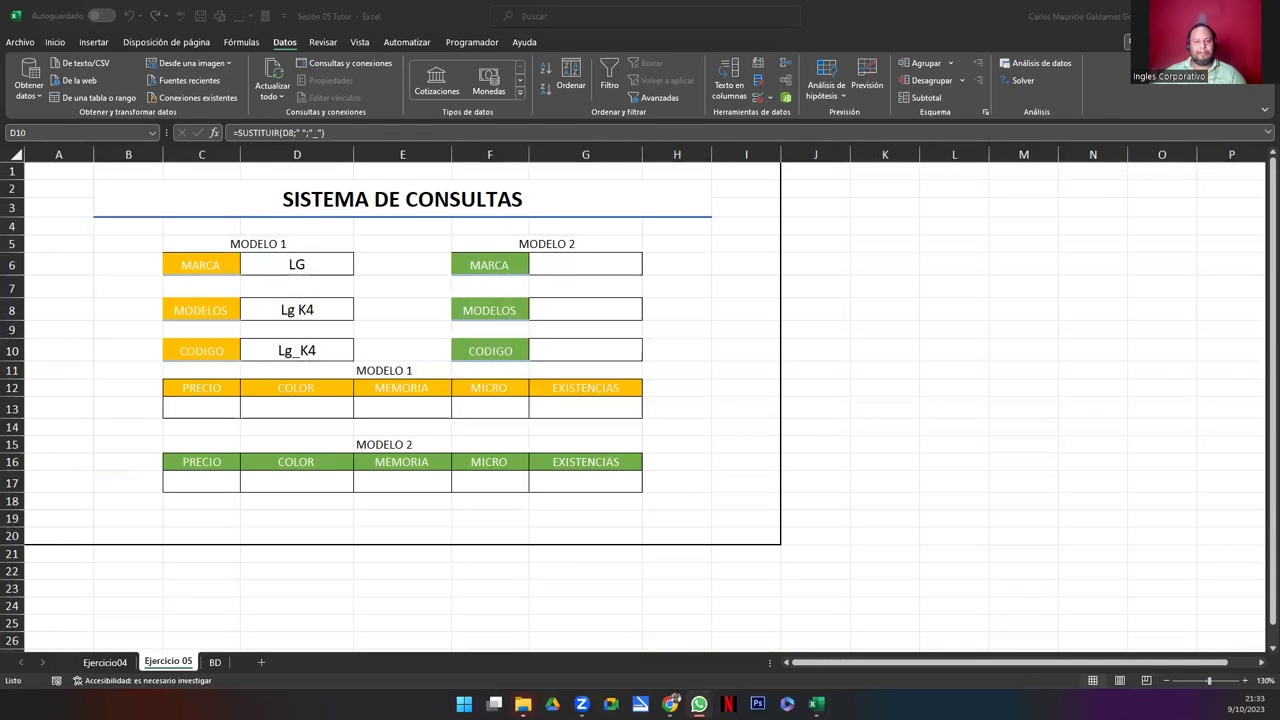
click(296, 350)
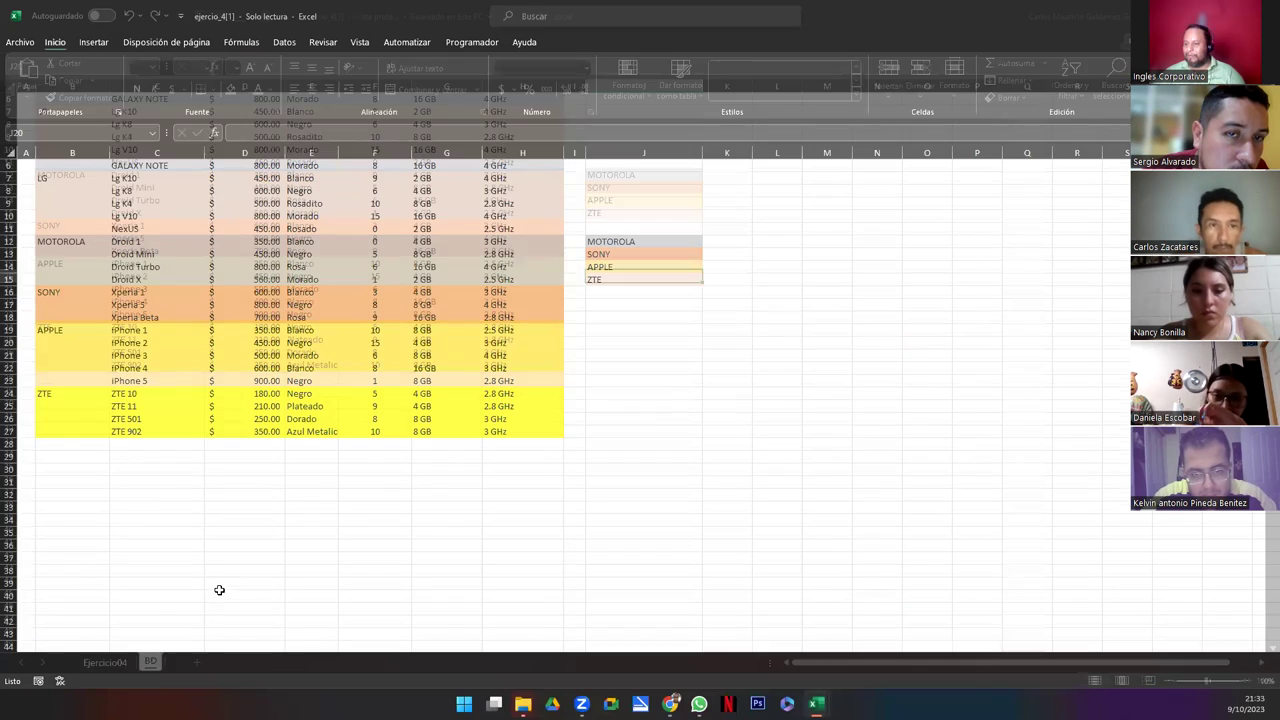
Step: Review the two SISTEMA DE CONSULTAS blocks on the Ejercicio04 sheet of the ejercicio_4 workbook
click(105, 662)
scroll(539, 536, up, 3)
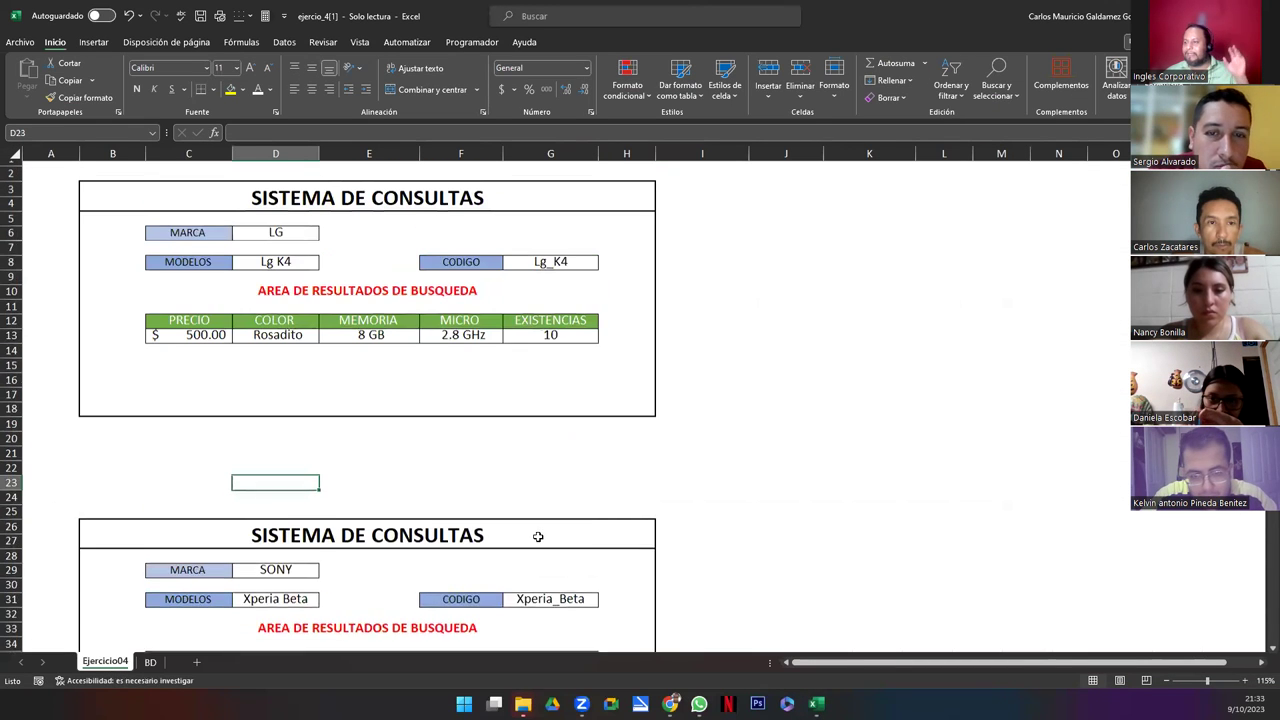
scroll(476, 550, down, 5)
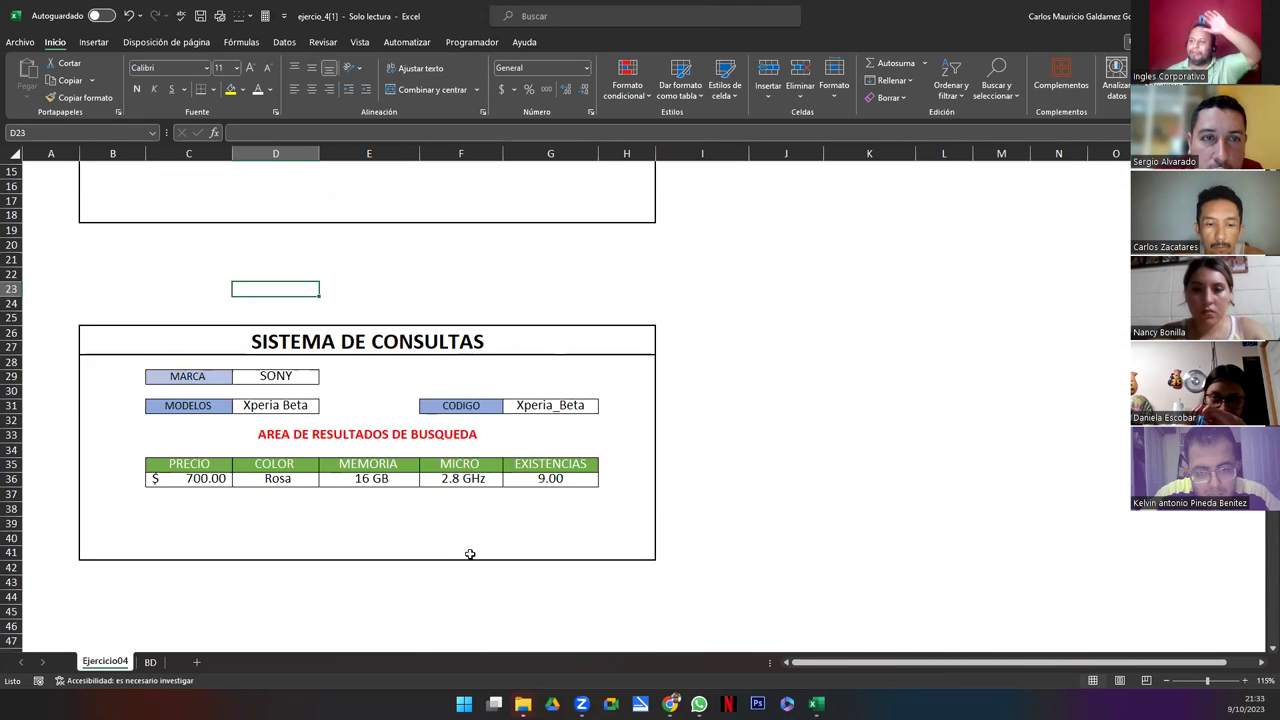
scroll(345, 429, up, 5)
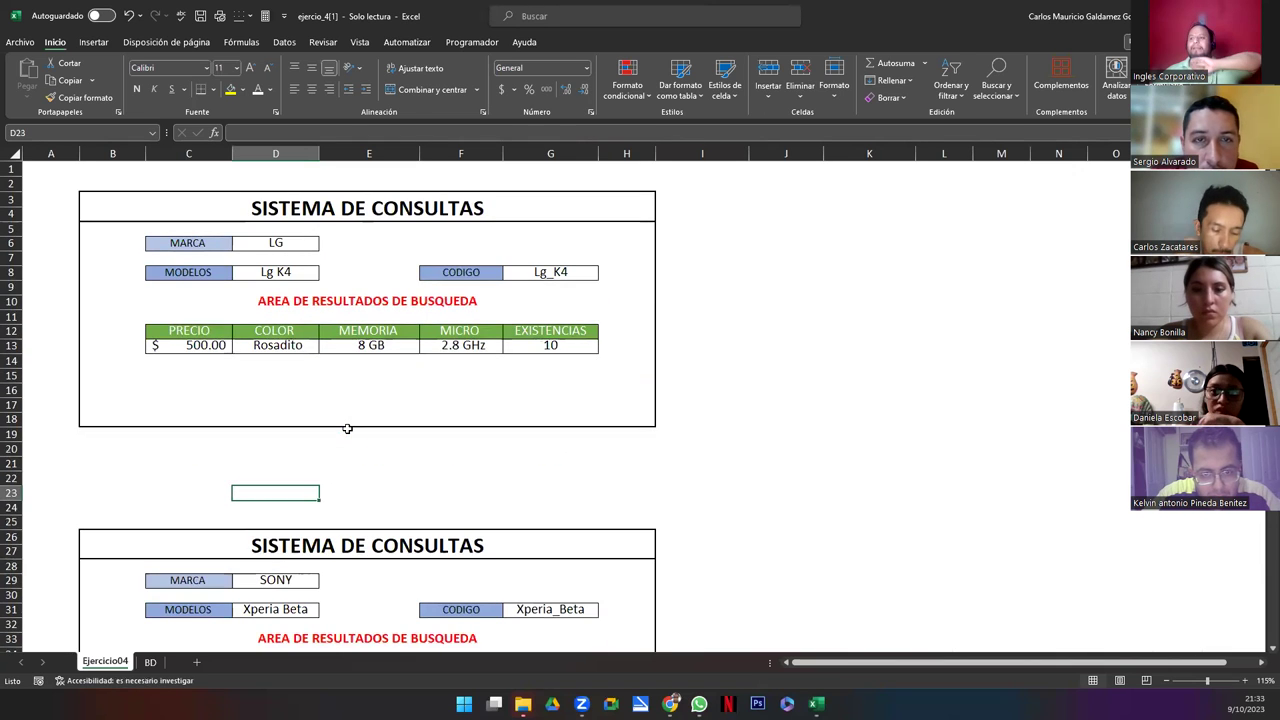
scroll(345, 440, down, 5)
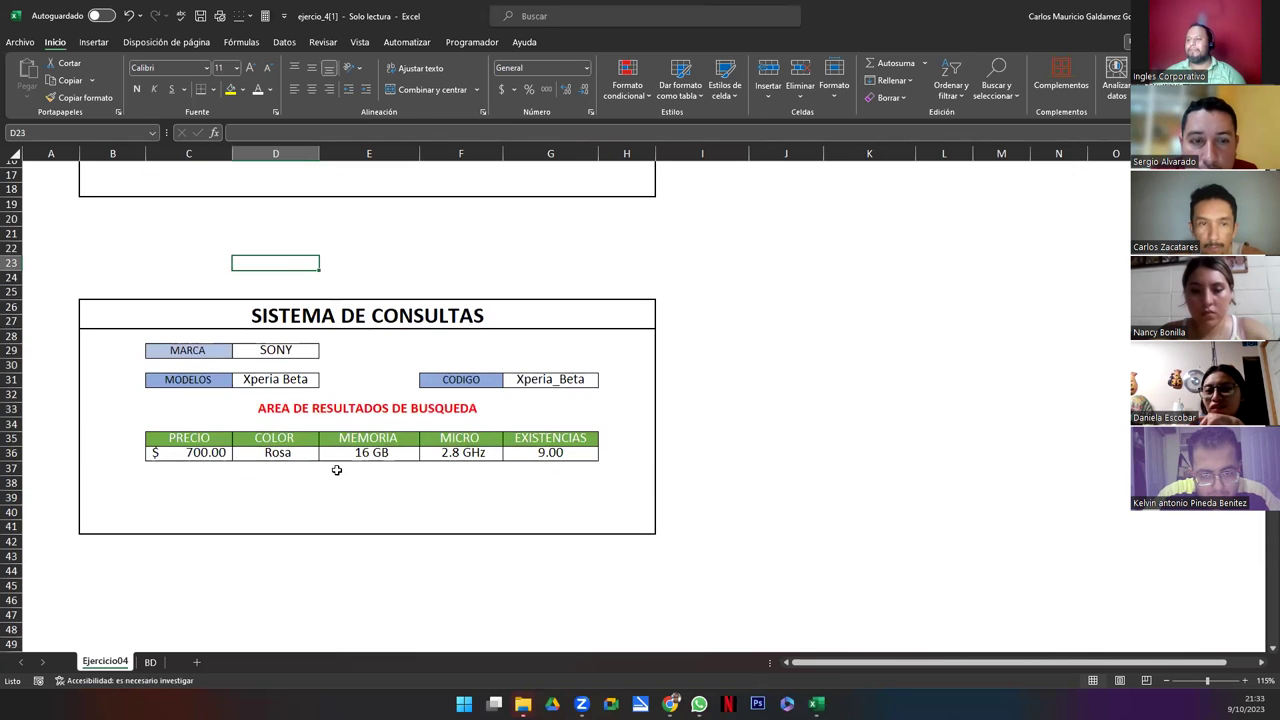
scroll(347, 486, up, 5)
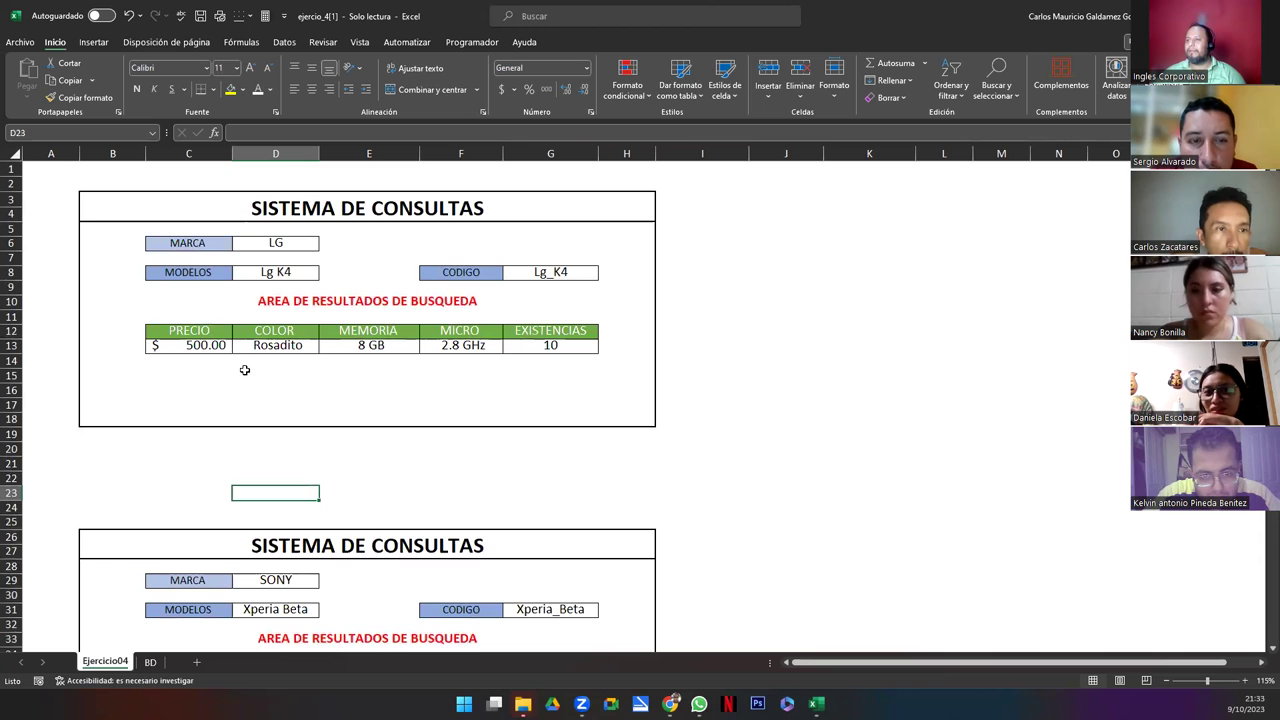
Step: Compare the SUSTITUIR formulas in the CODIGO cells G8 and G31 of the two query blocks
click(150, 662)
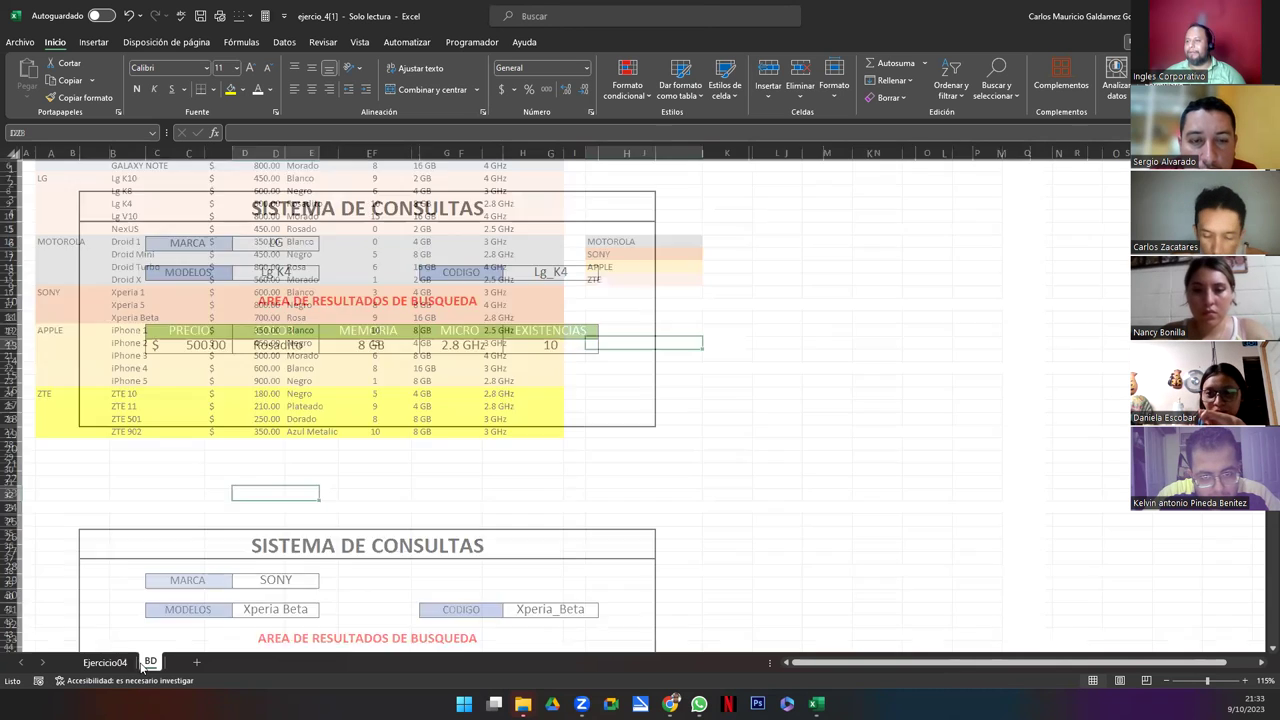
click(105, 662)
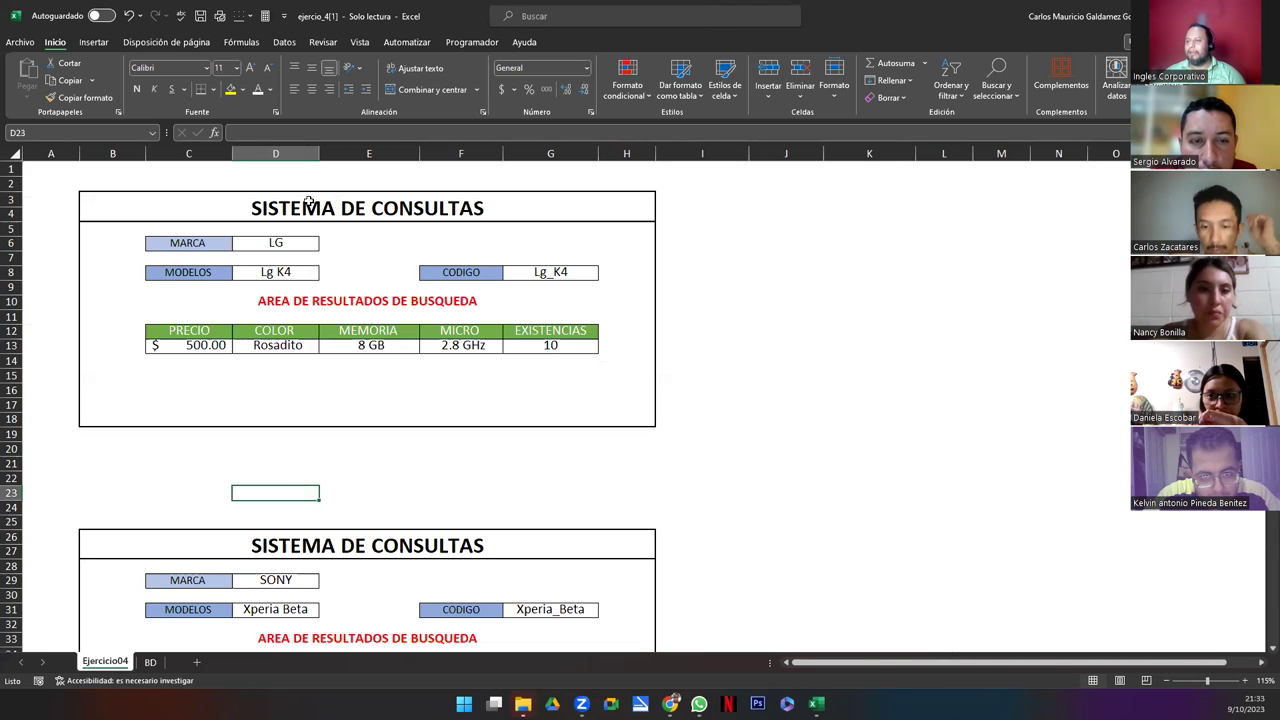
click(530, 274)
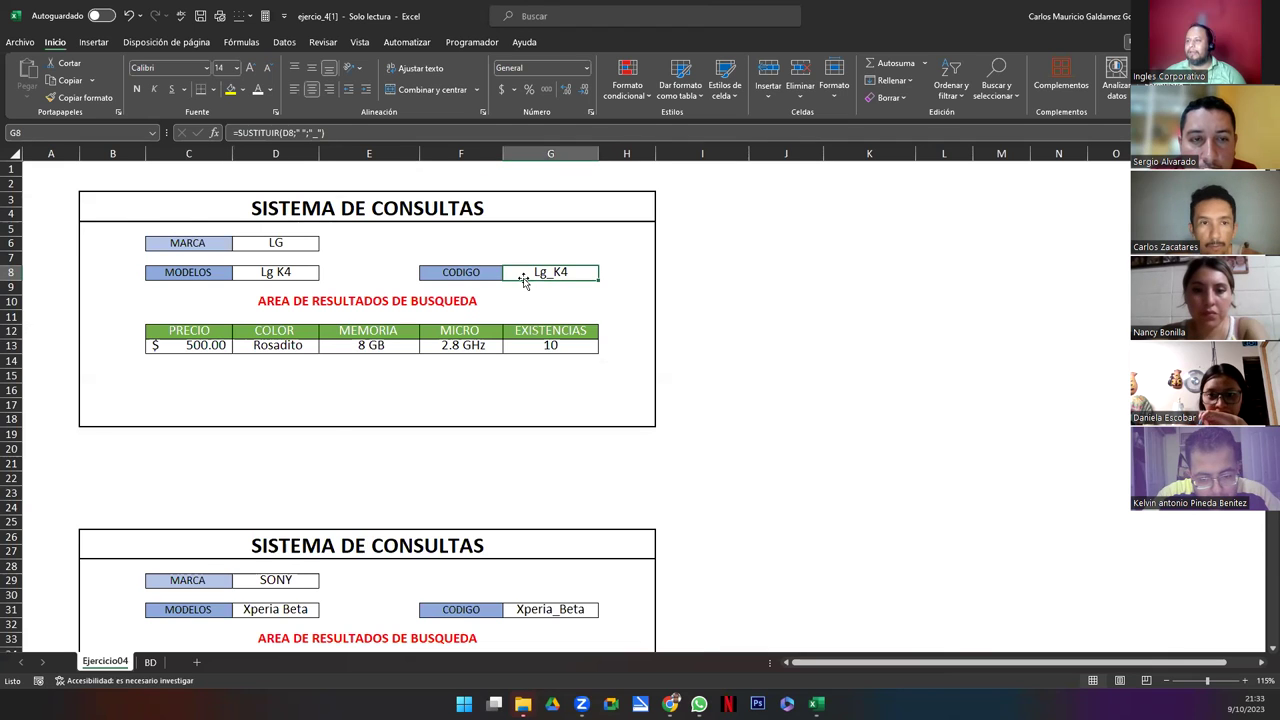
click(528, 612)
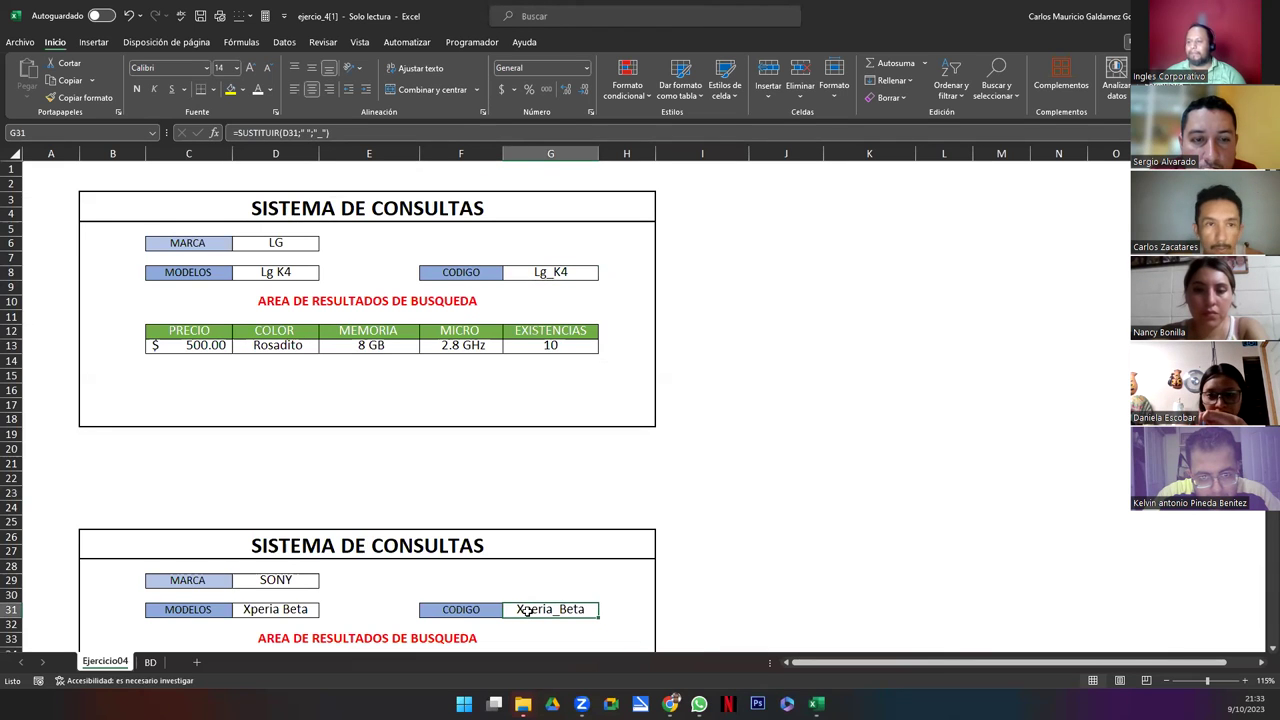
scroll(343, 611, down, 5)
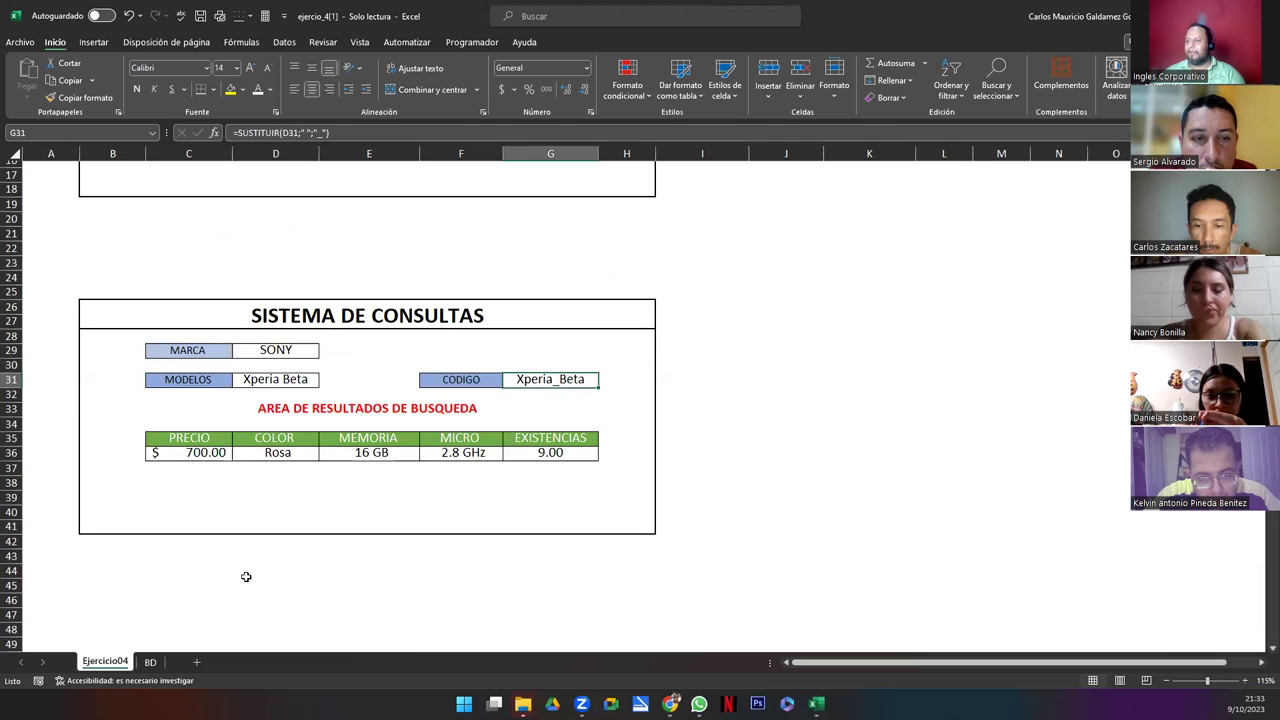
Step: Examine the defined names of the PRECIO cells on the BD sheet, from D3 down to the ZTE rows
click(150, 662)
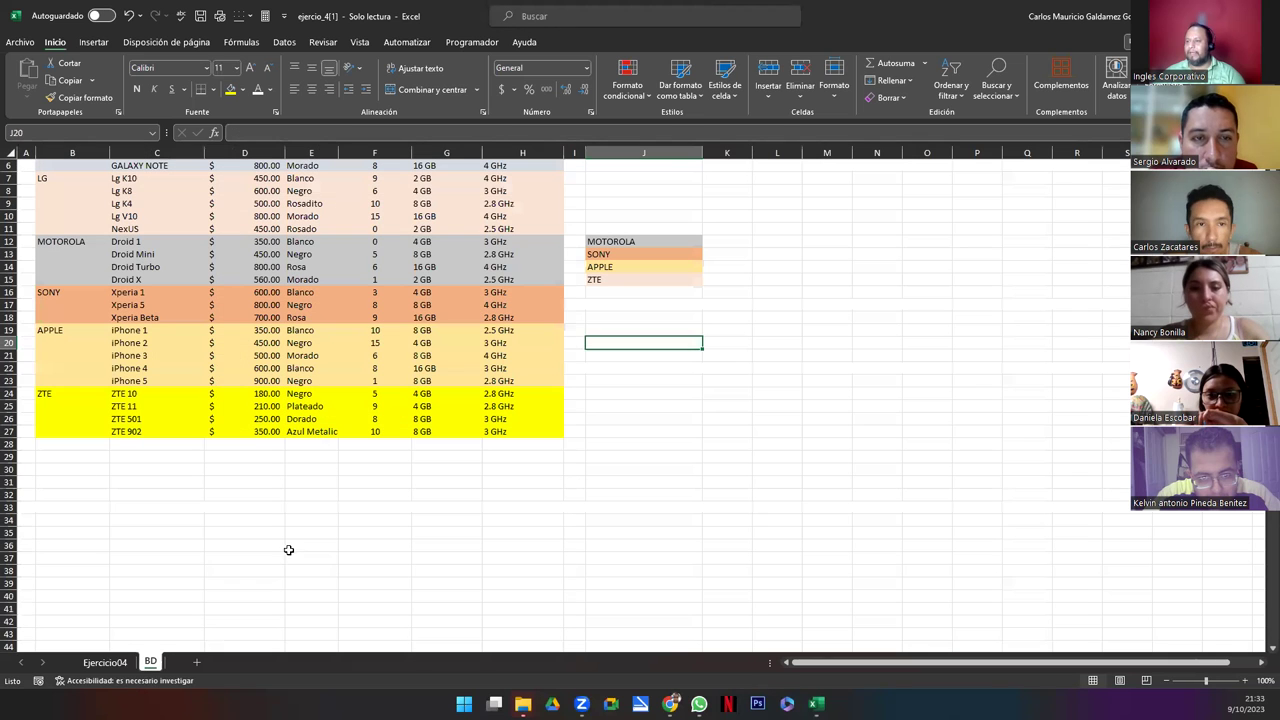
scroll(250, 190, up, 2)
click(237, 197)
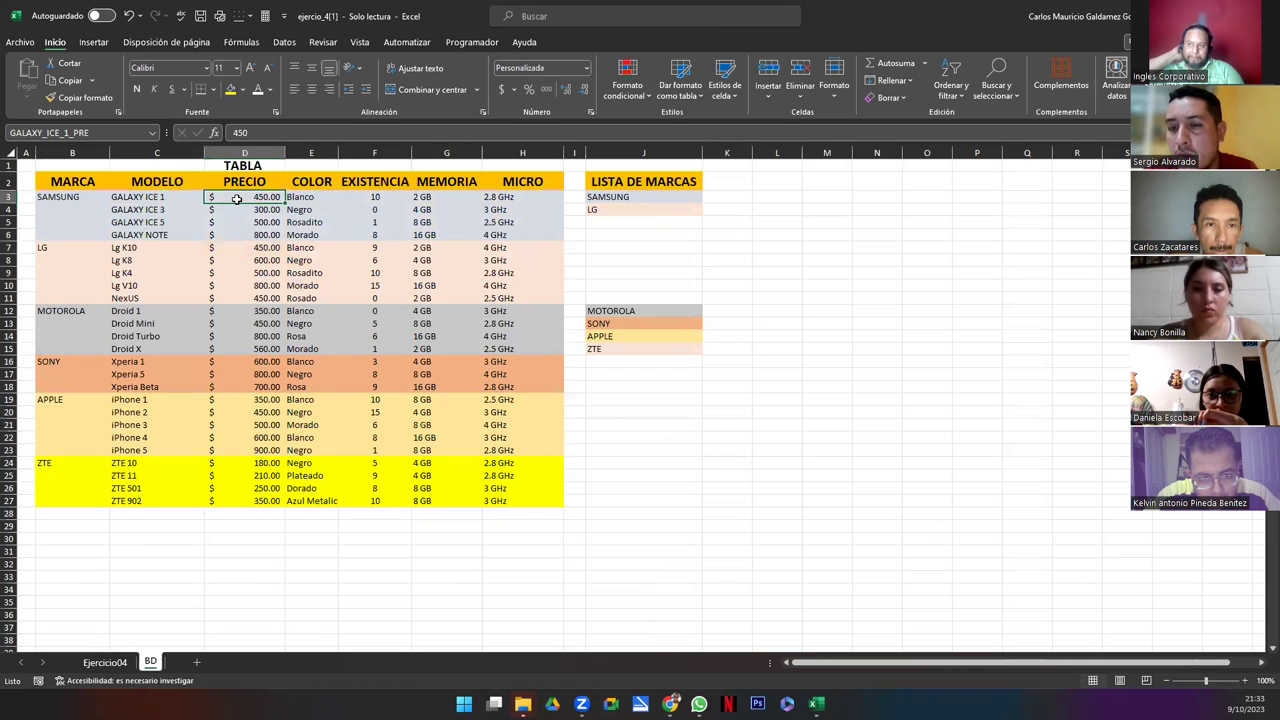
key(Down)
key(Down)
key(Down)
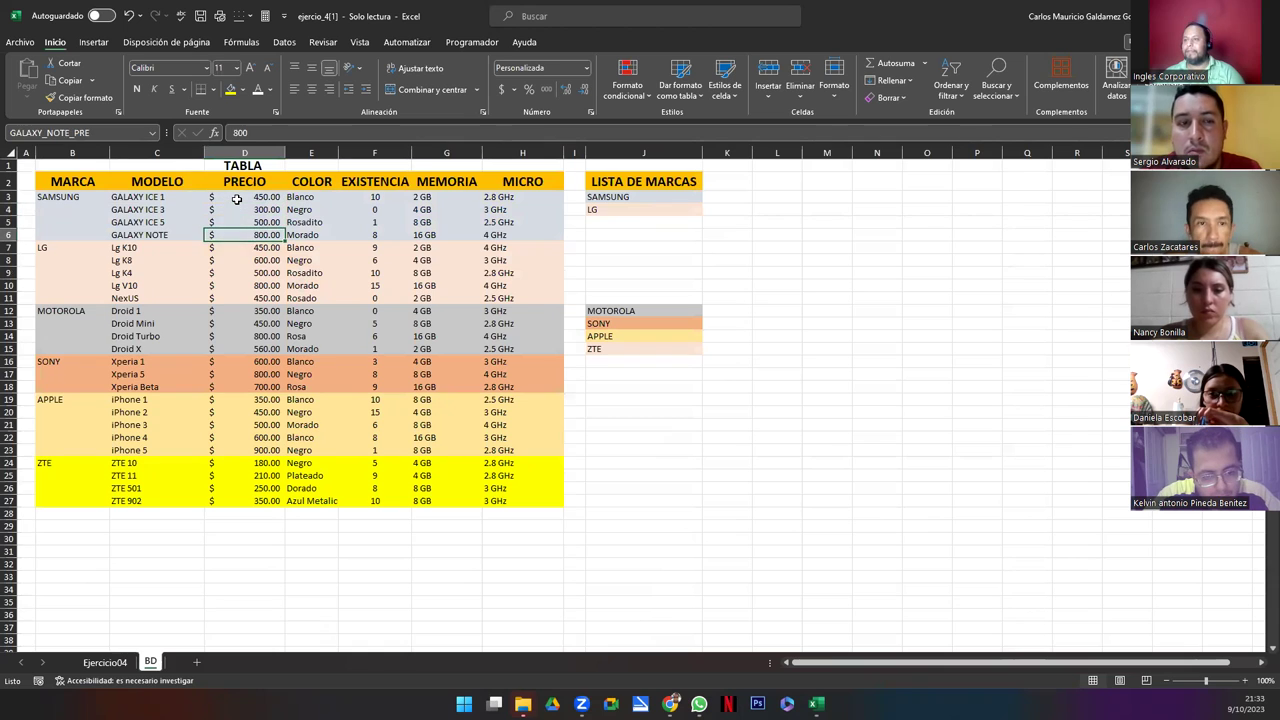
key(Up)
key(Up)
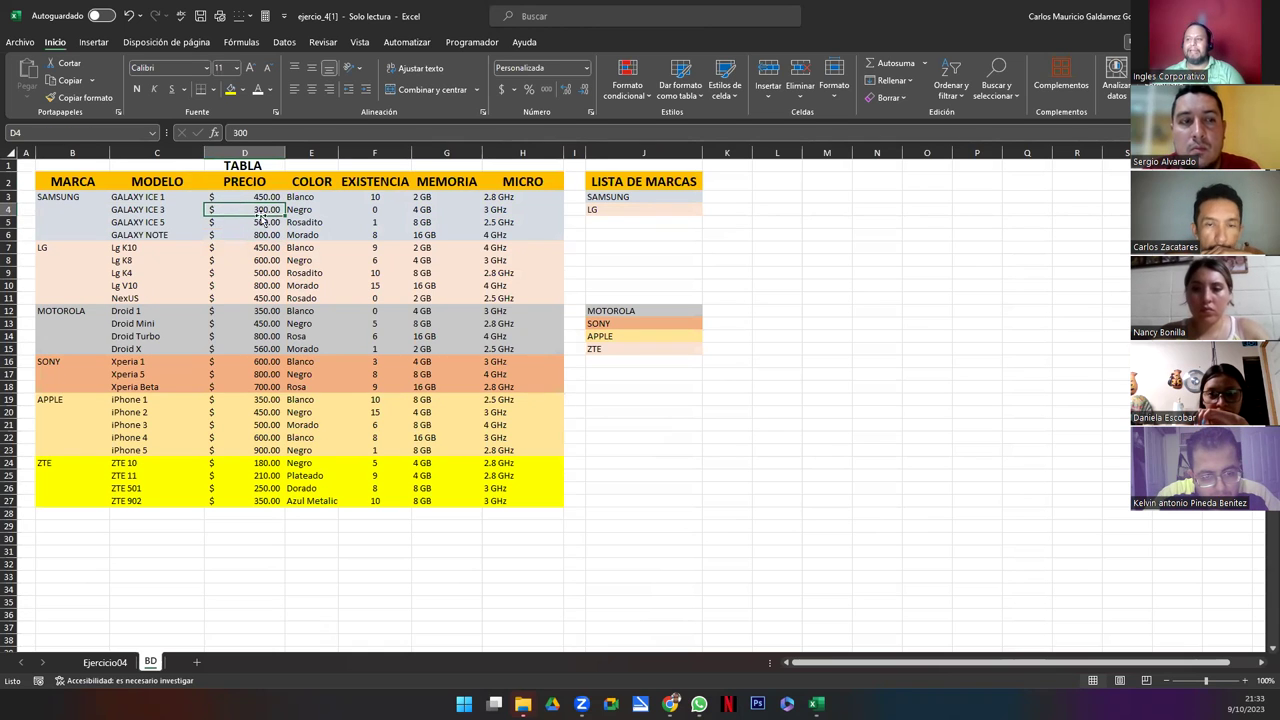
click(228, 198)
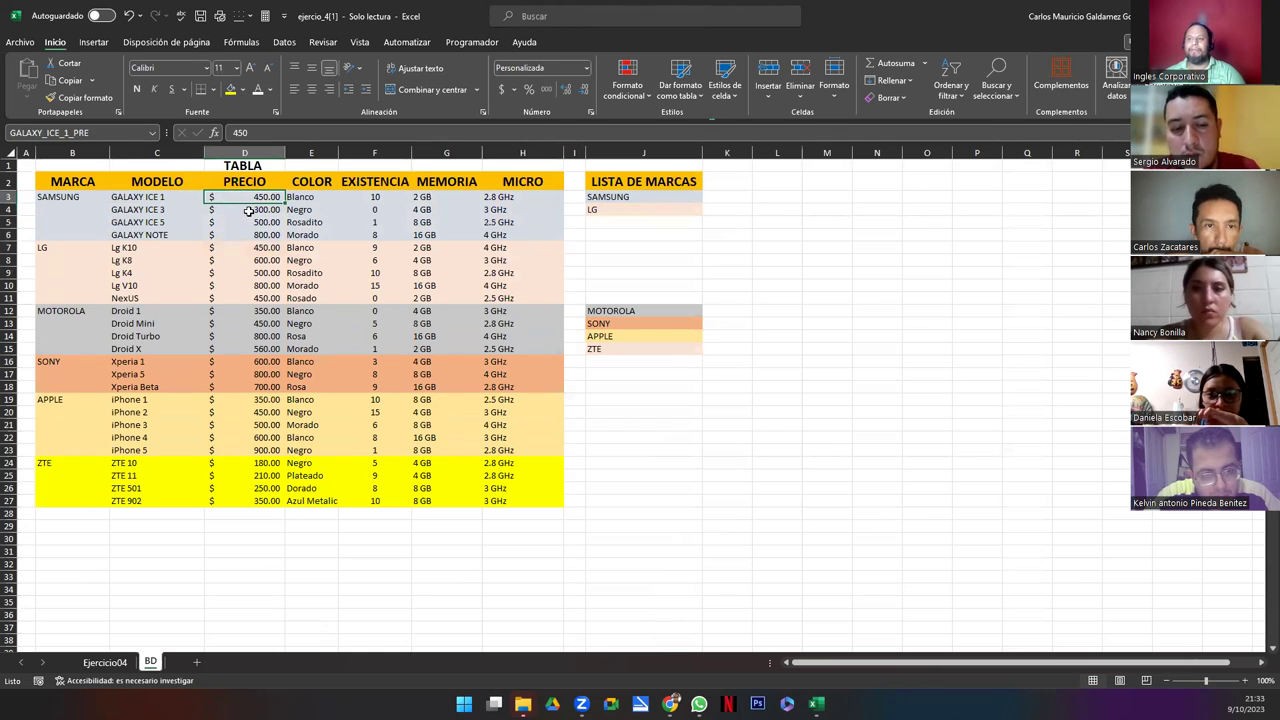
key(Down)
key(Down)
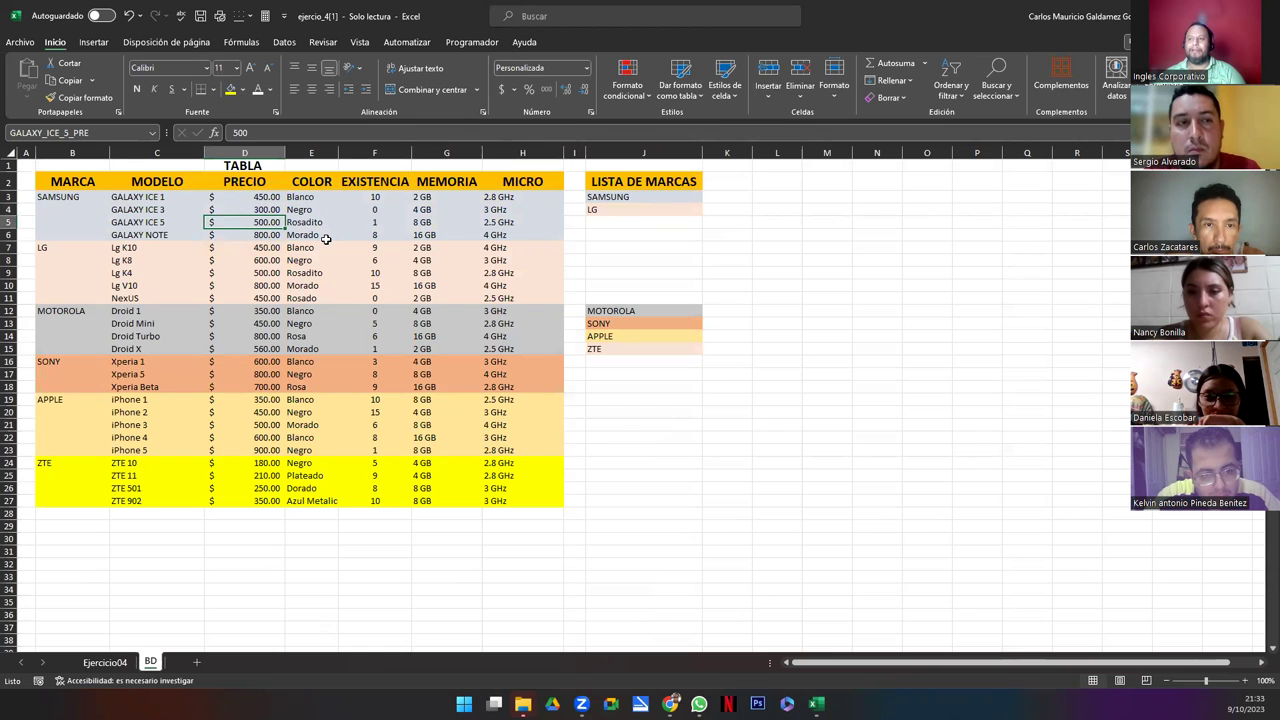
key(Down)
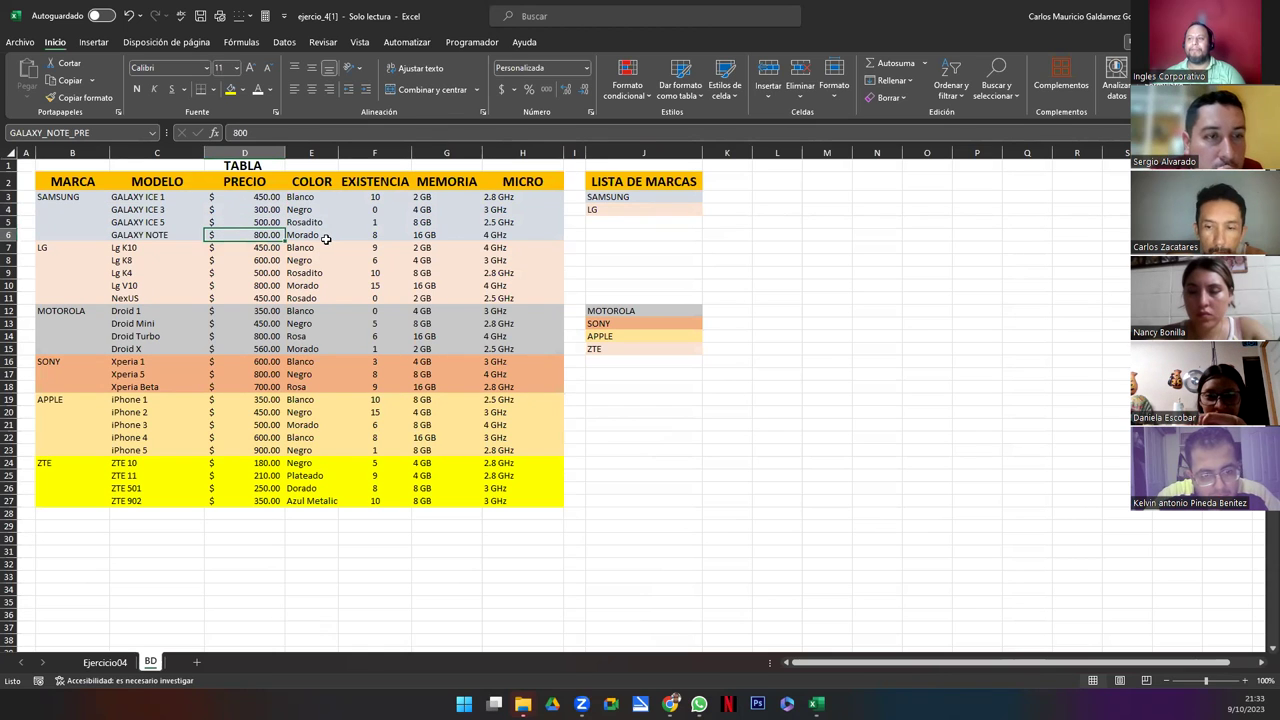
key(Down)
key(Down)
key(Down)
key(Down)
key(Down)
key(Down)
key(Down)
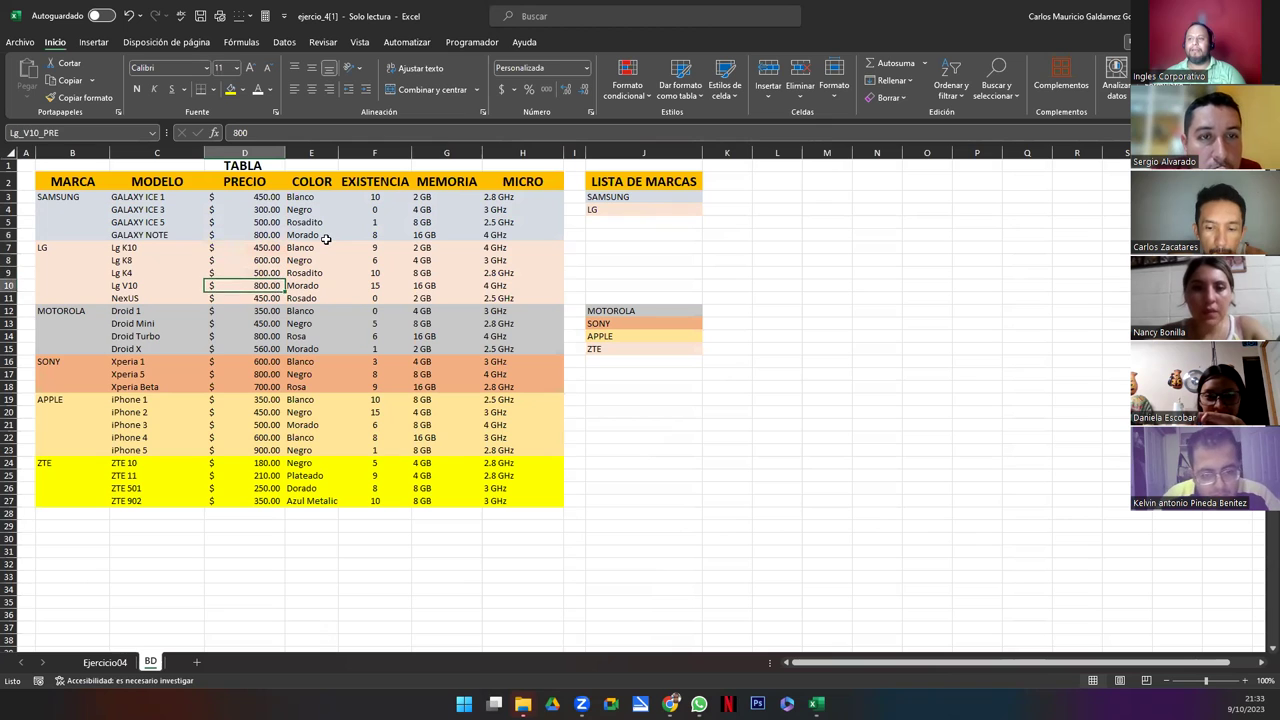
key(Down)
key(Down)
key(Down)
key(Down)
key(Down)
key(Down)
key(Down)
key(Down)
key(Down)
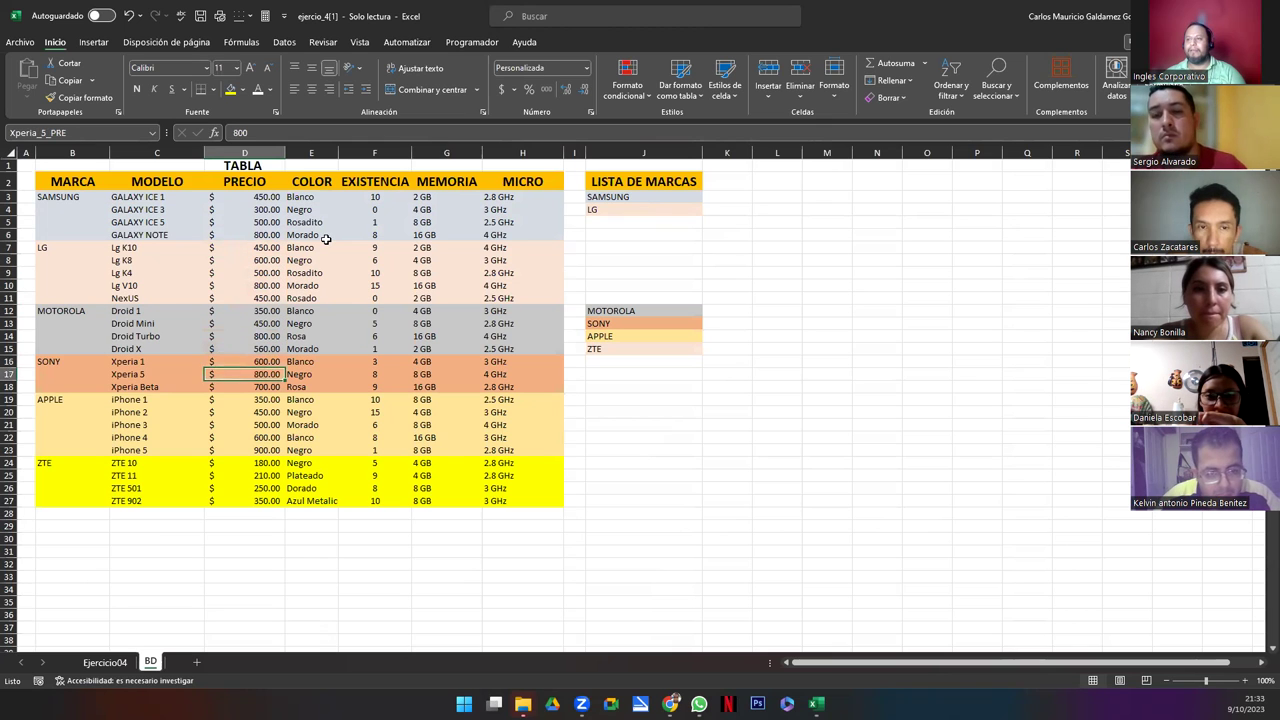
key(Down)
key(Down)
key(Down)
key(Down)
key(Down)
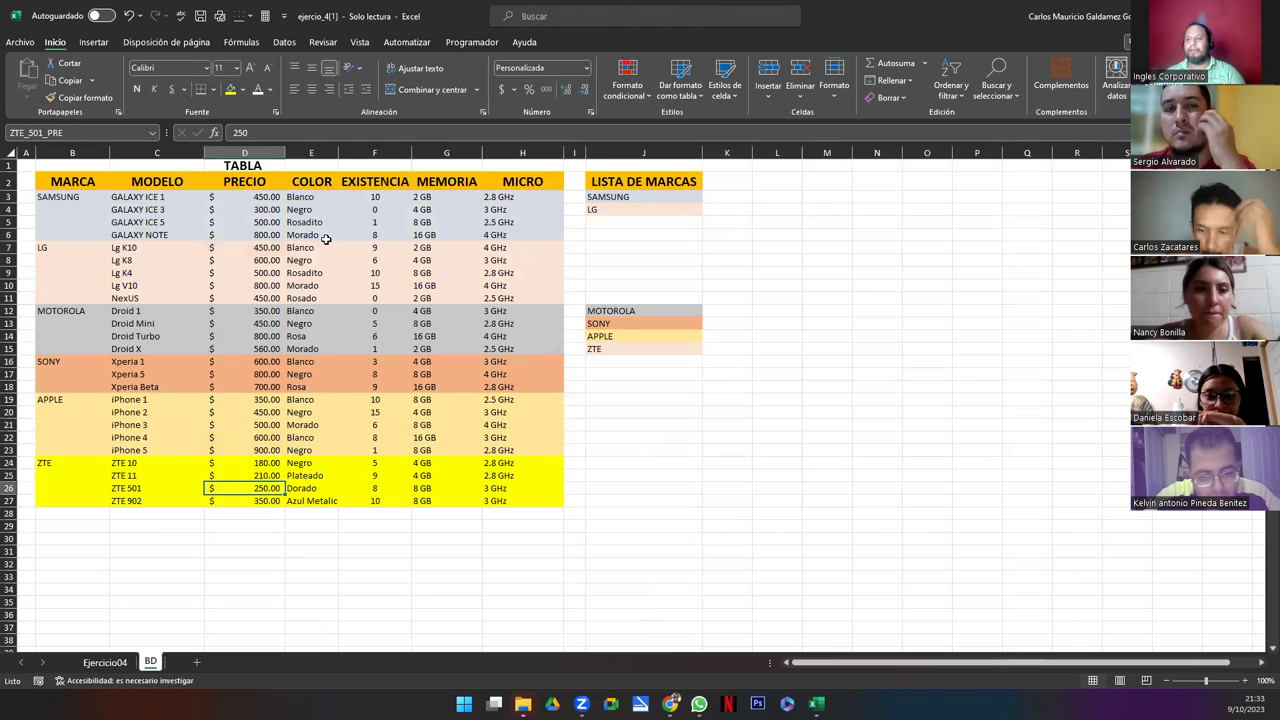
Step: Examine the defined names of the COLOR cells from E3 down to the iPhone 5 row
key(Right)
key(ctrl+Up)
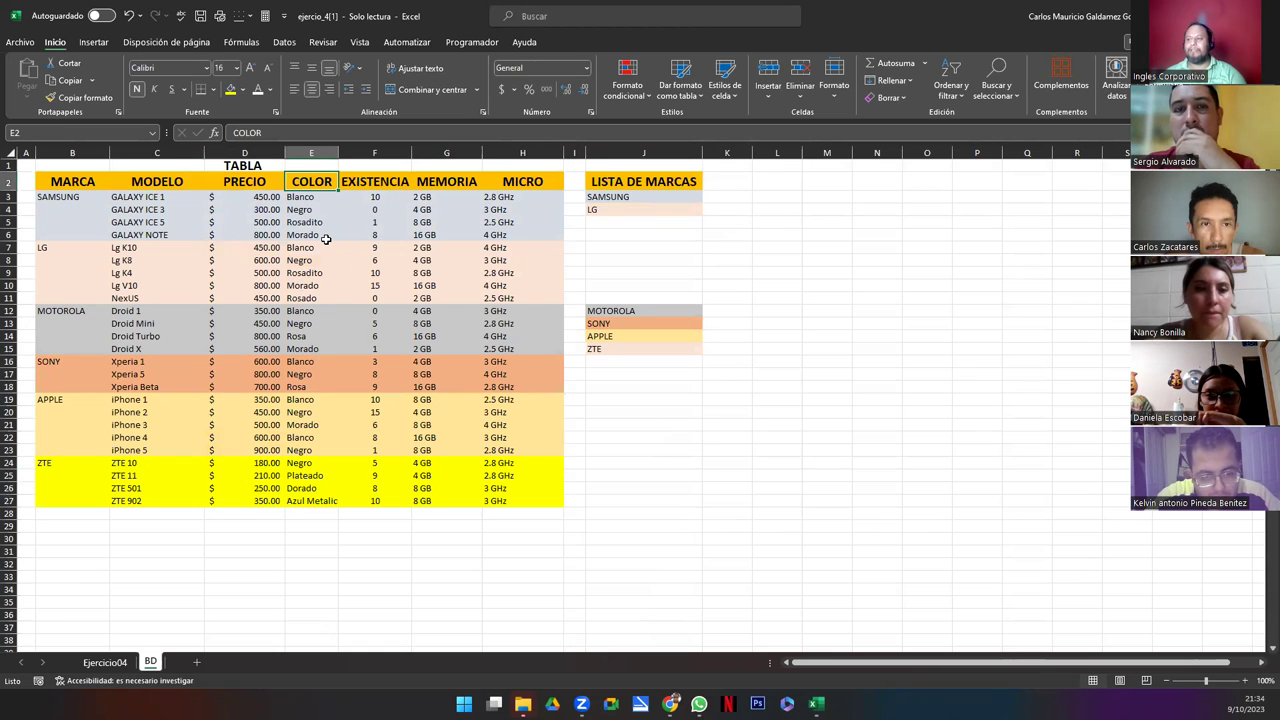
key(Right)
key(Down)
key(Left)
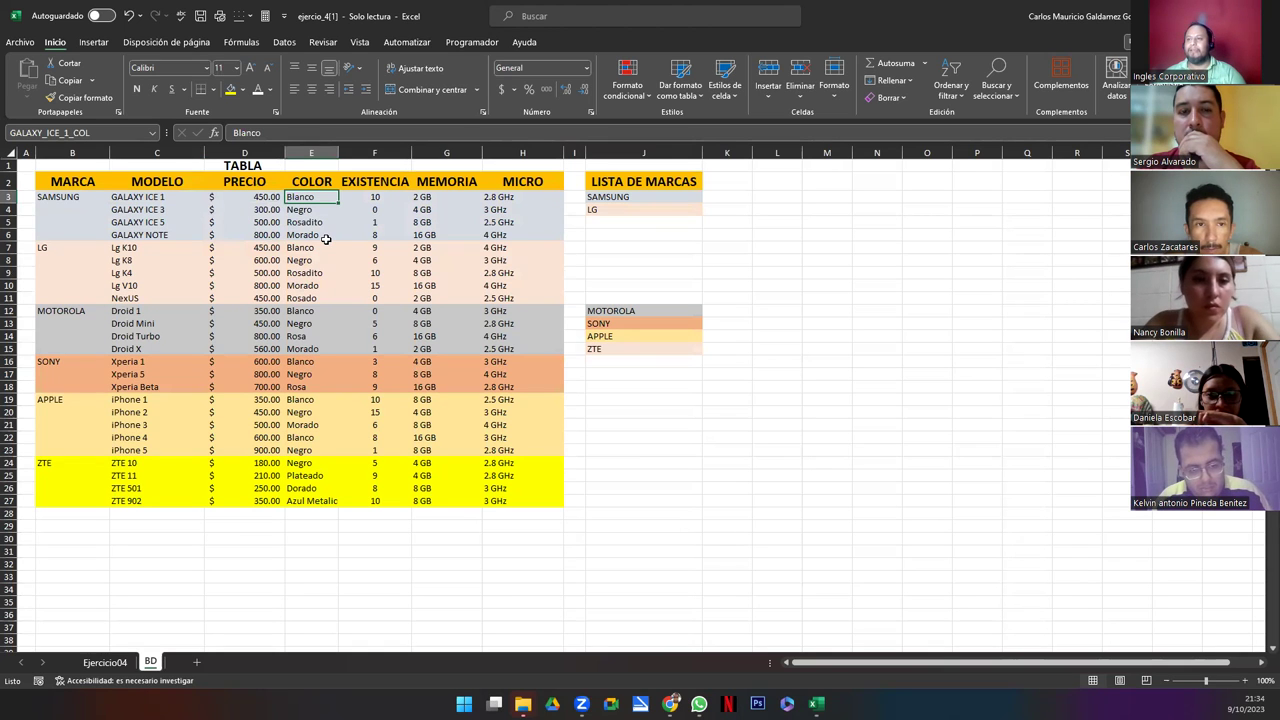
key(Down)
key(Down)
key(Down)
key(Down)
key(Down)
key(Down)
key(Down)
key(Down)
key(Down)
key(Down)
key(Down)
key(Down)
key(Down)
key(Down)
key(Down)
key(Down)
key(Down)
key(Down)
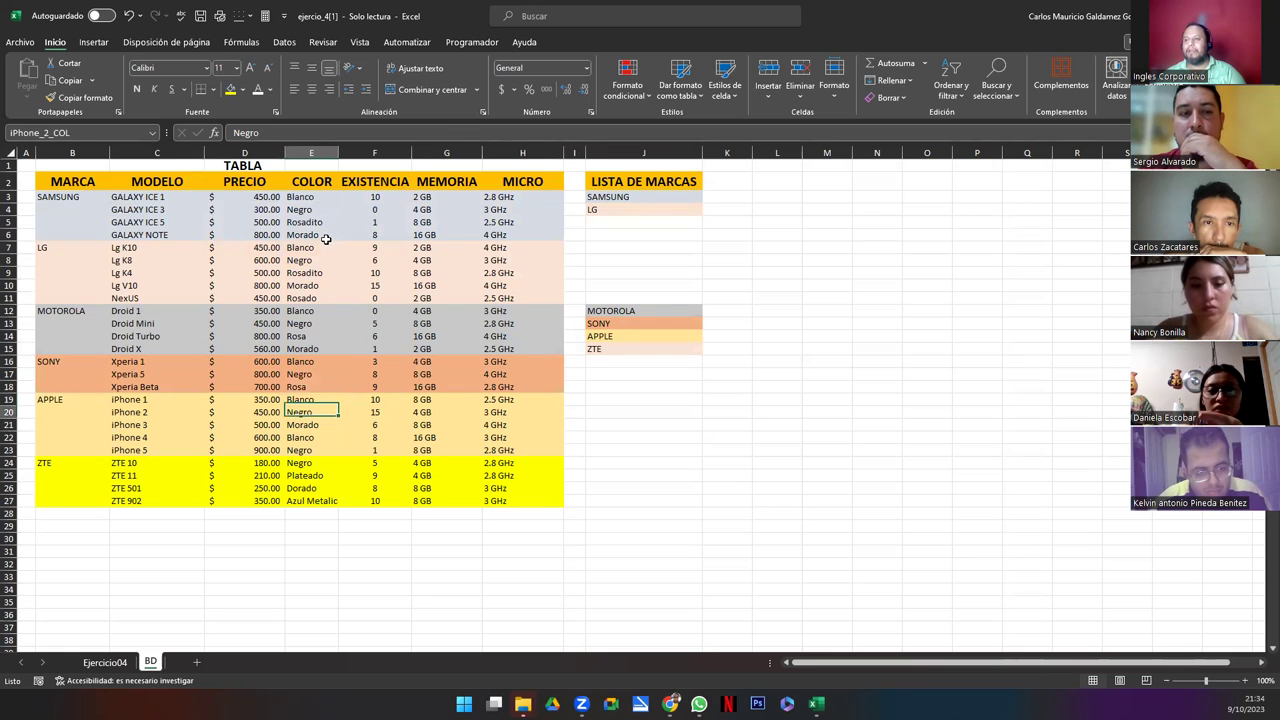
key(Down)
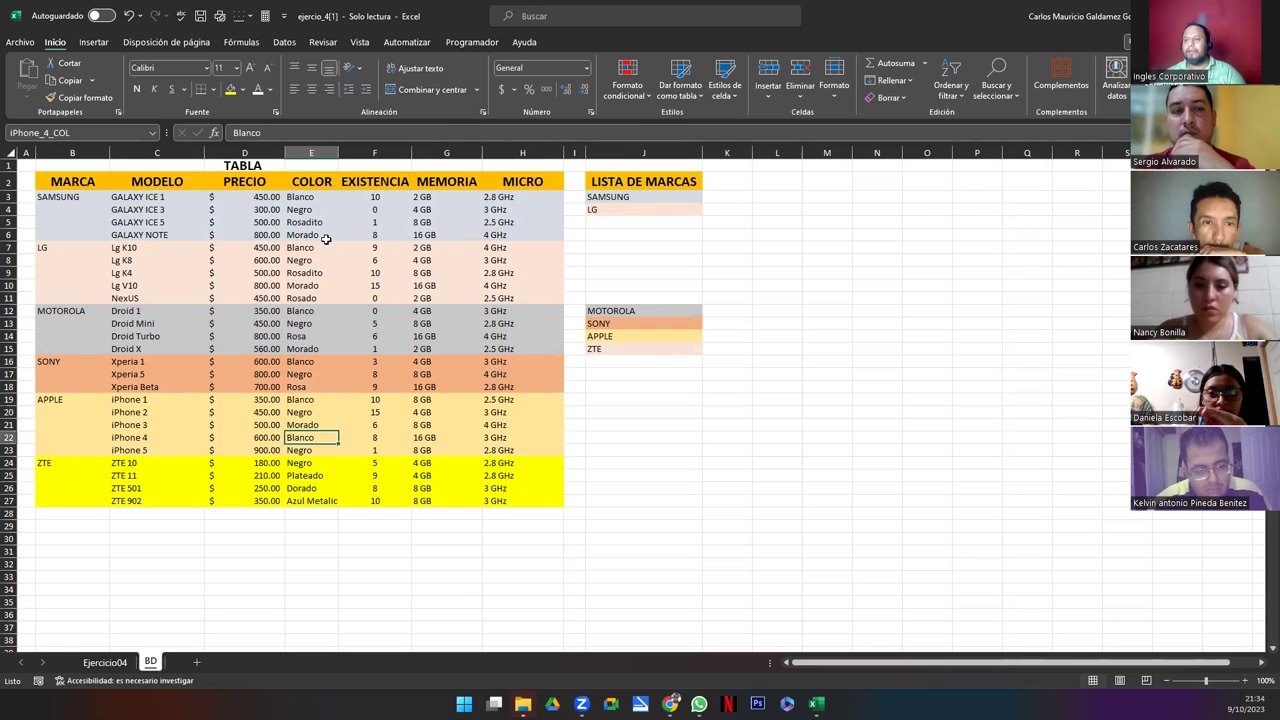
key(Down)
Step: Check the defined names of the iPhone PRECIO cells and select the APPLE models in C19:C23
key(Left)
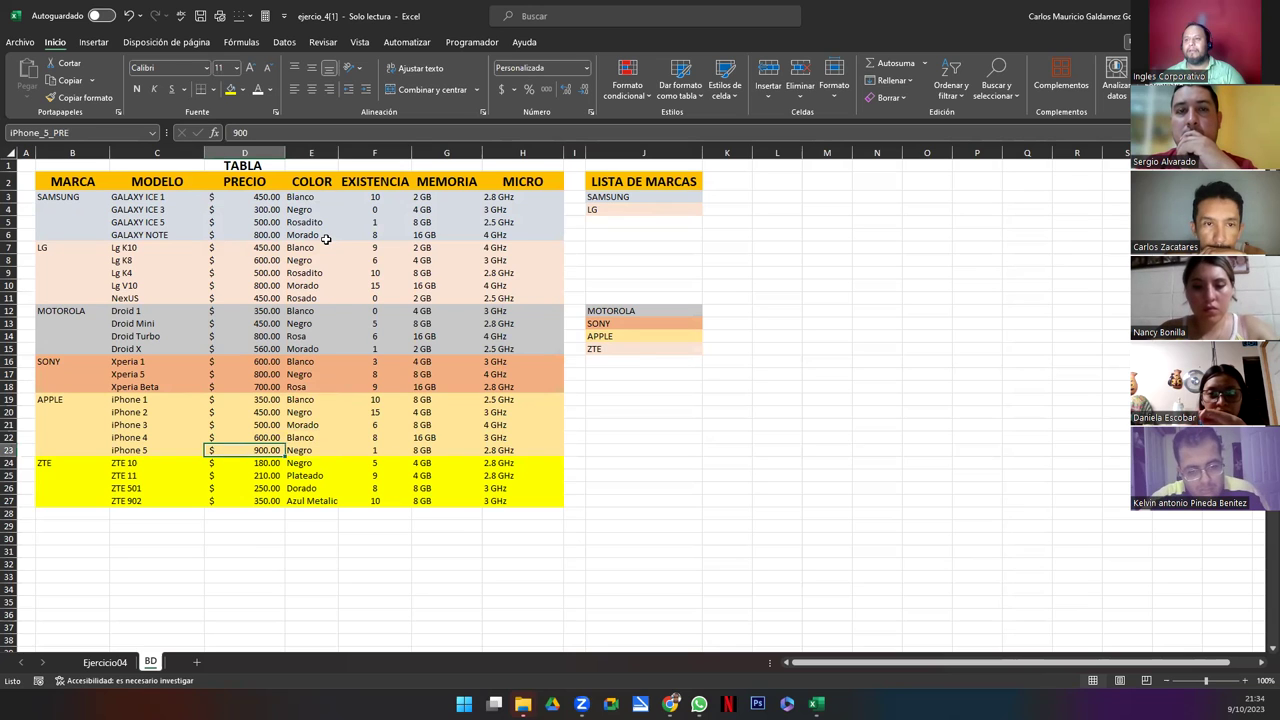
key(Up)
key(Up)
key(Up)
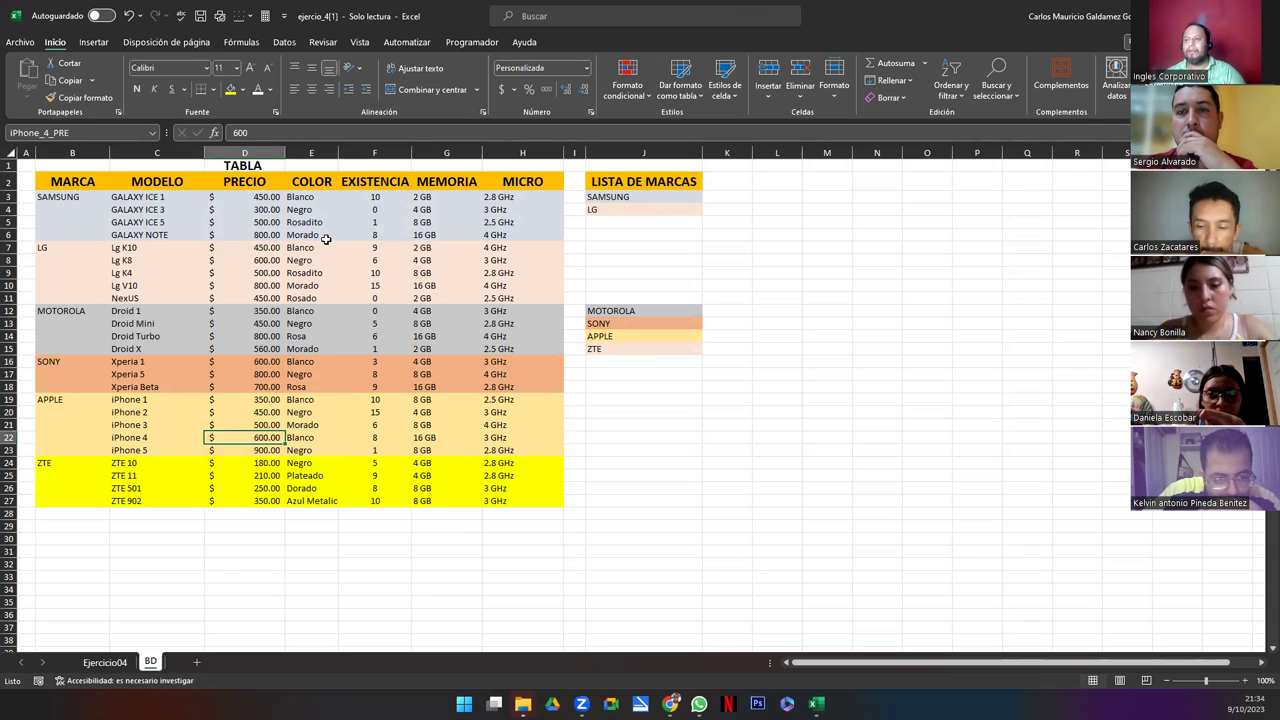
key(Up)
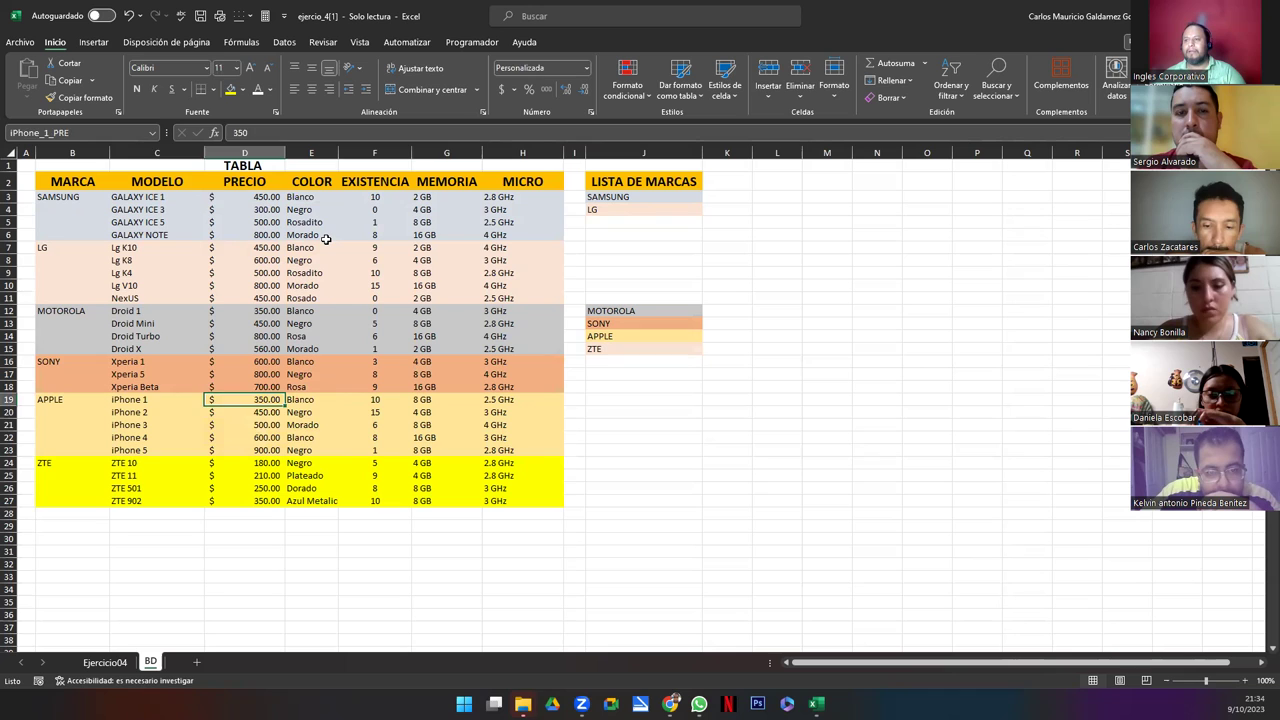
key(Left)
key(shift+Down)
key(shift+Down)
key(shift+Down)
key(shift+Down)
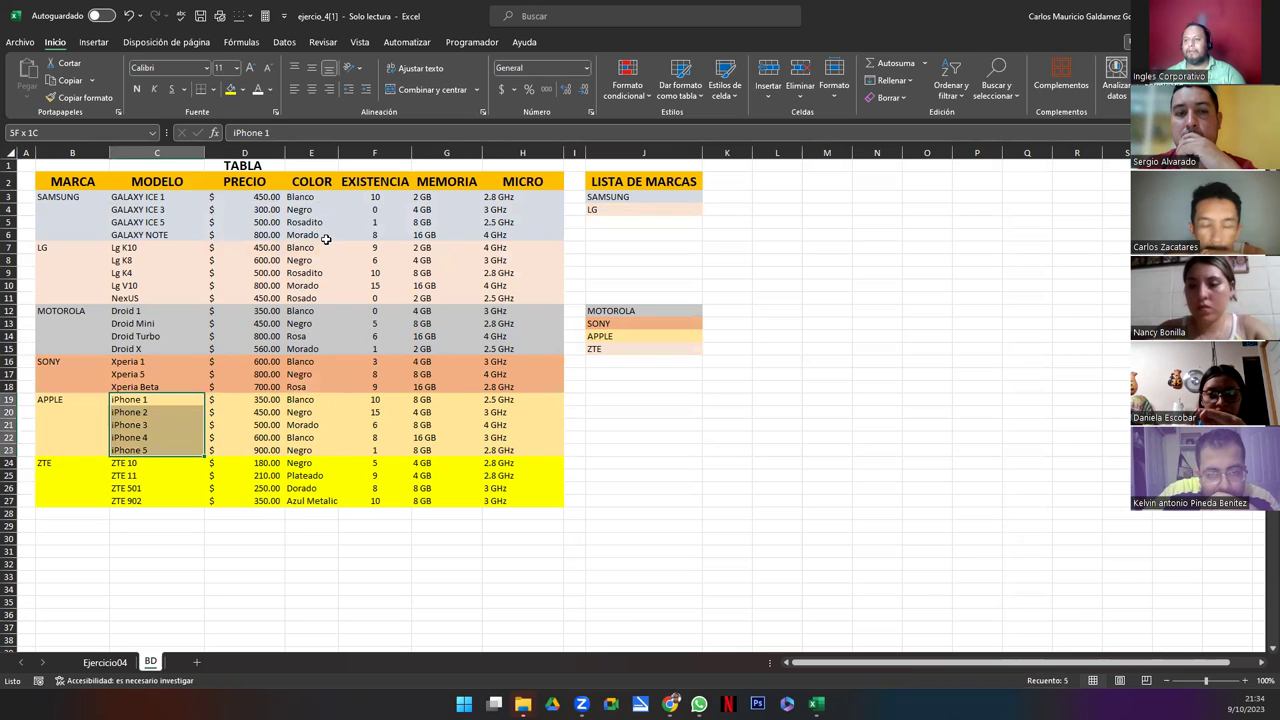
Step: Check the defined names of the iPhone EXISTENCIA cells in F19:F23
key(Right)
key(Right)
key(Right)
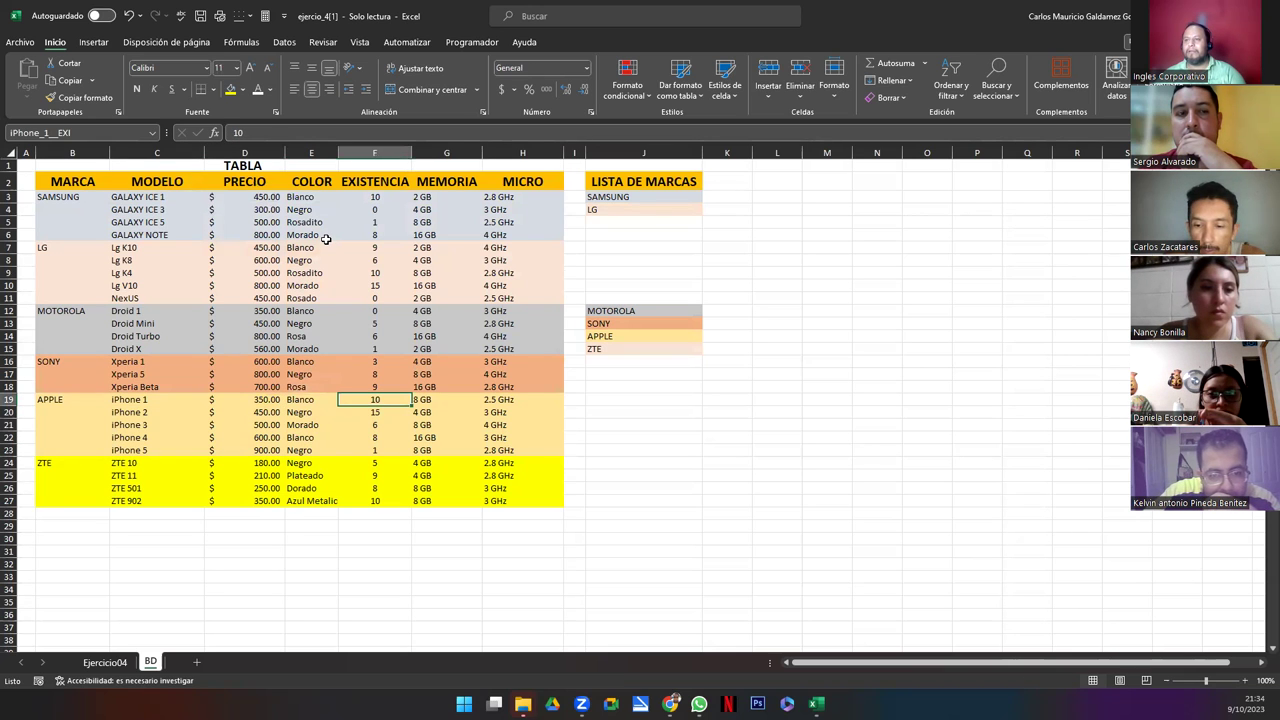
key(Down)
key(Down)
key(Down)
key(Down)
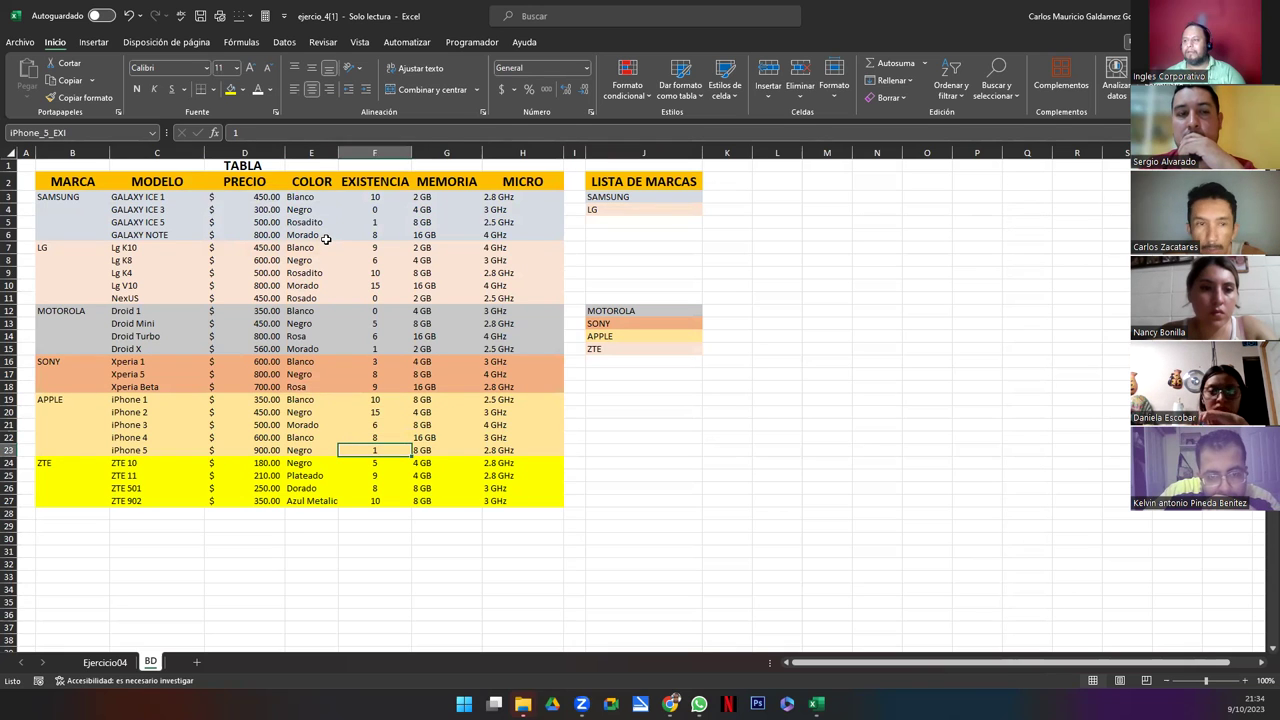
Step: Check the defined names of the iPhone MEMORIA and MICRO cells in columns G and H
key(Right)
key(Up)
key(Up)
key(Up)
key(Up)
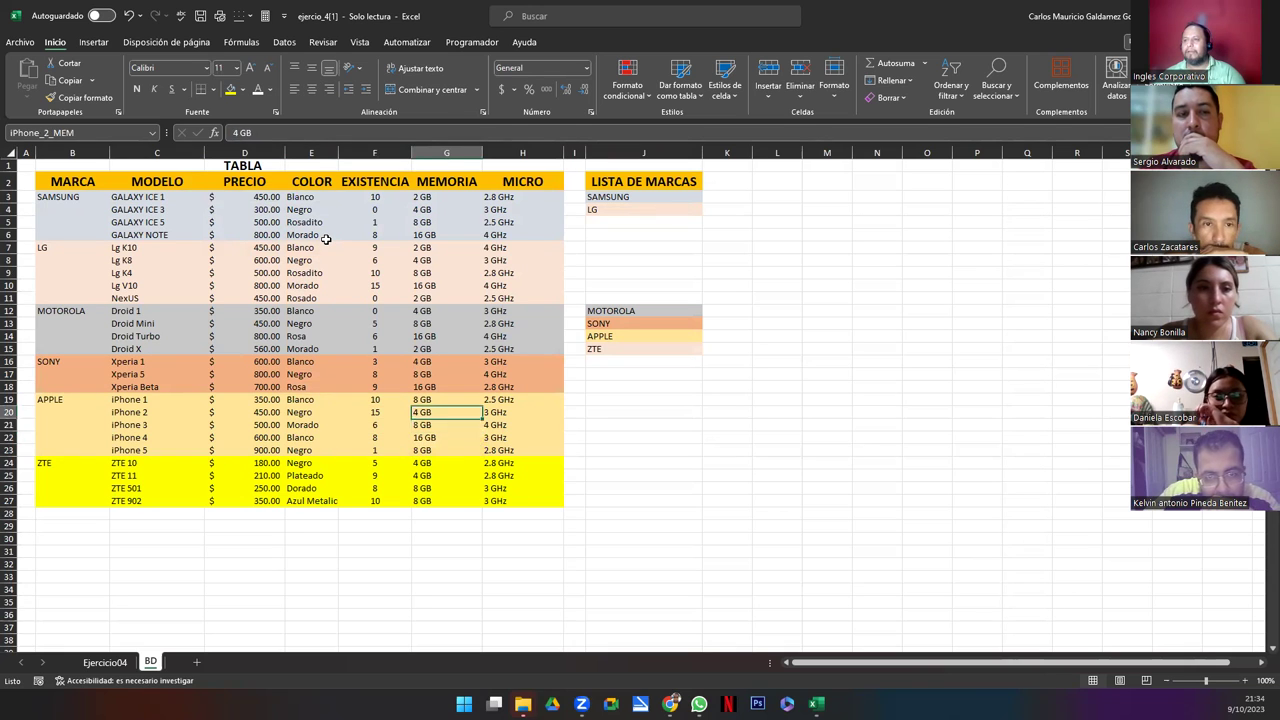
key(Right)
key(Down)
key(Down)
key(Down)
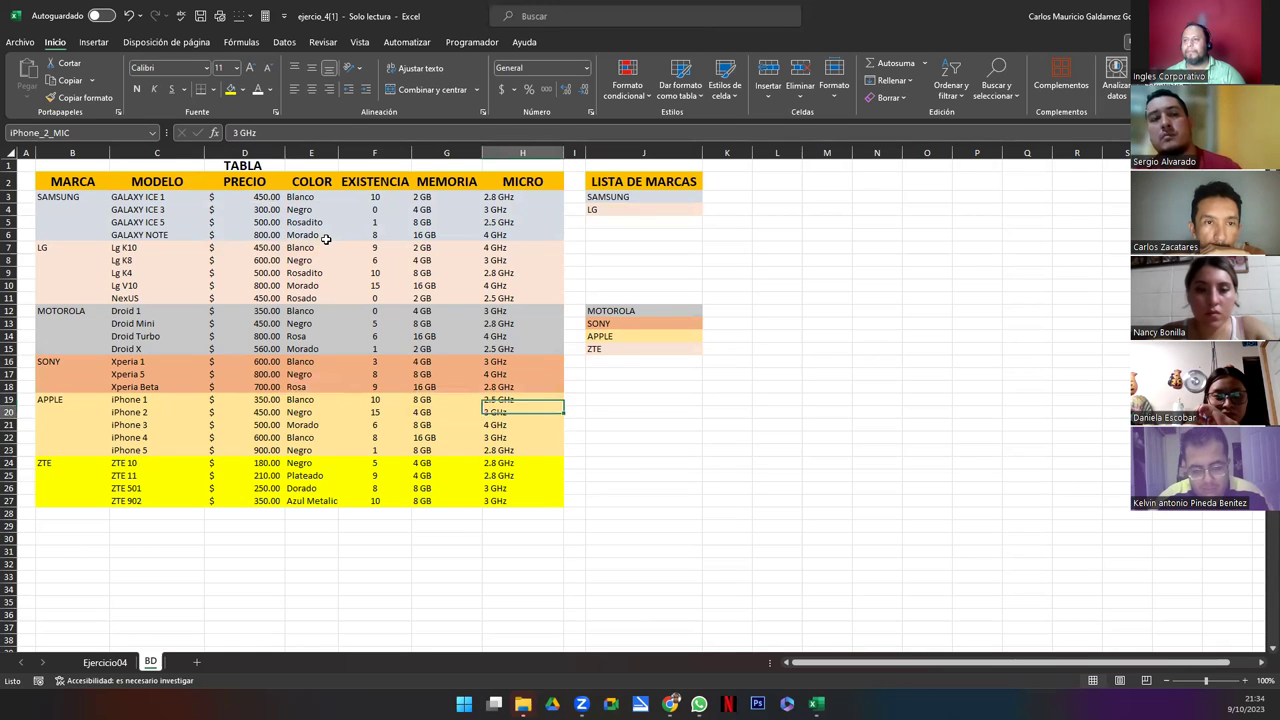
key(Down)
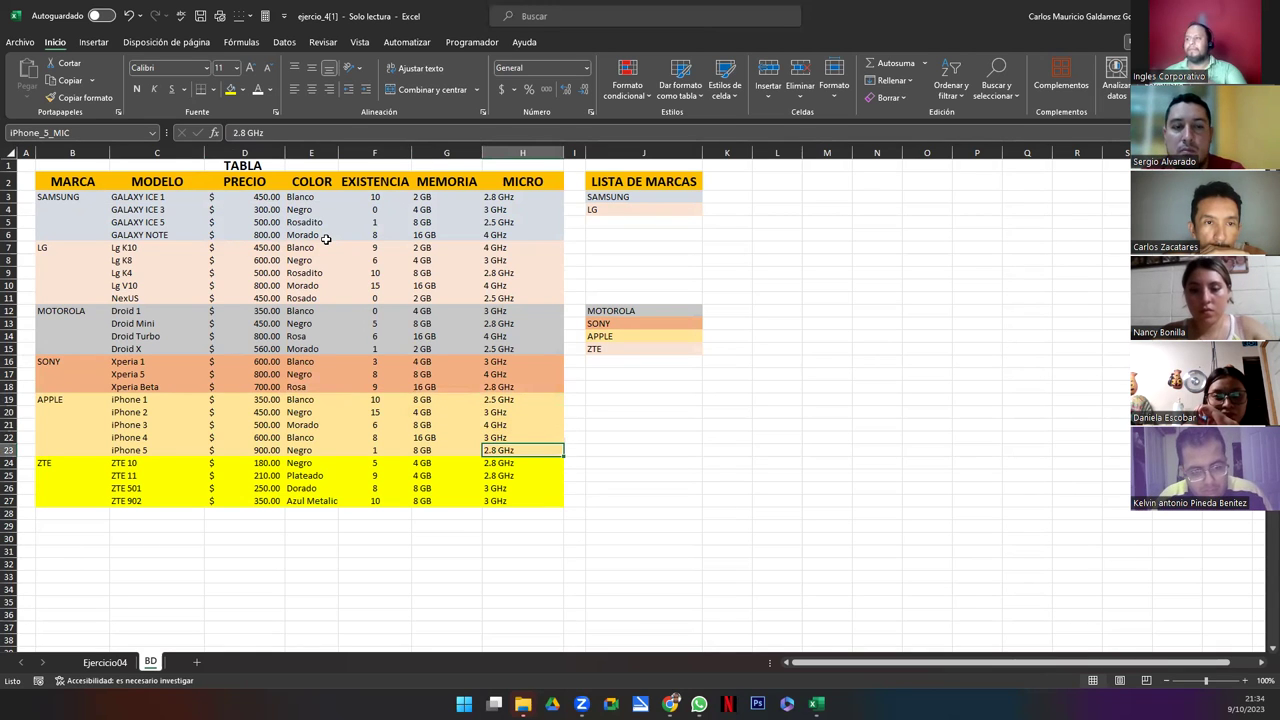
Step: Examine the separate brand block in J12:J15 on the BD sheet and the MODELOS cell of the second query form on Ejercicio04
click(476, 337)
click(632, 311)
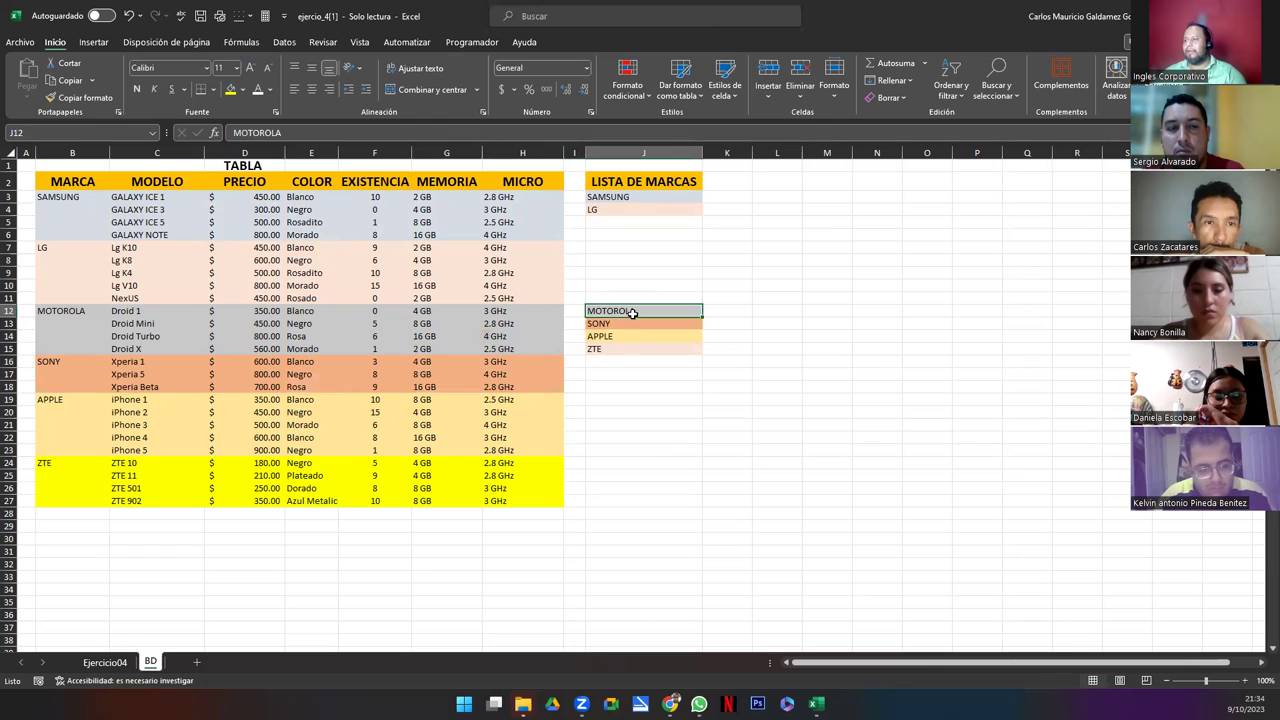
drag(632, 311, 632, 343)
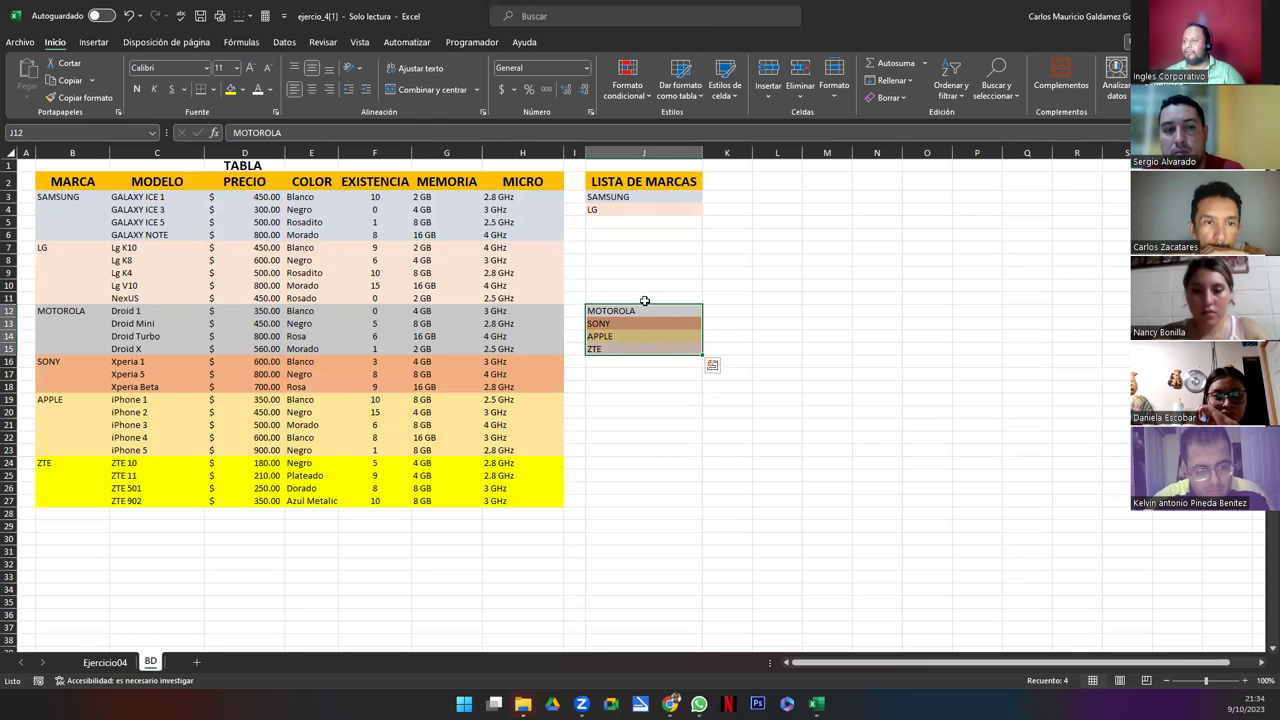
click(123, 665)
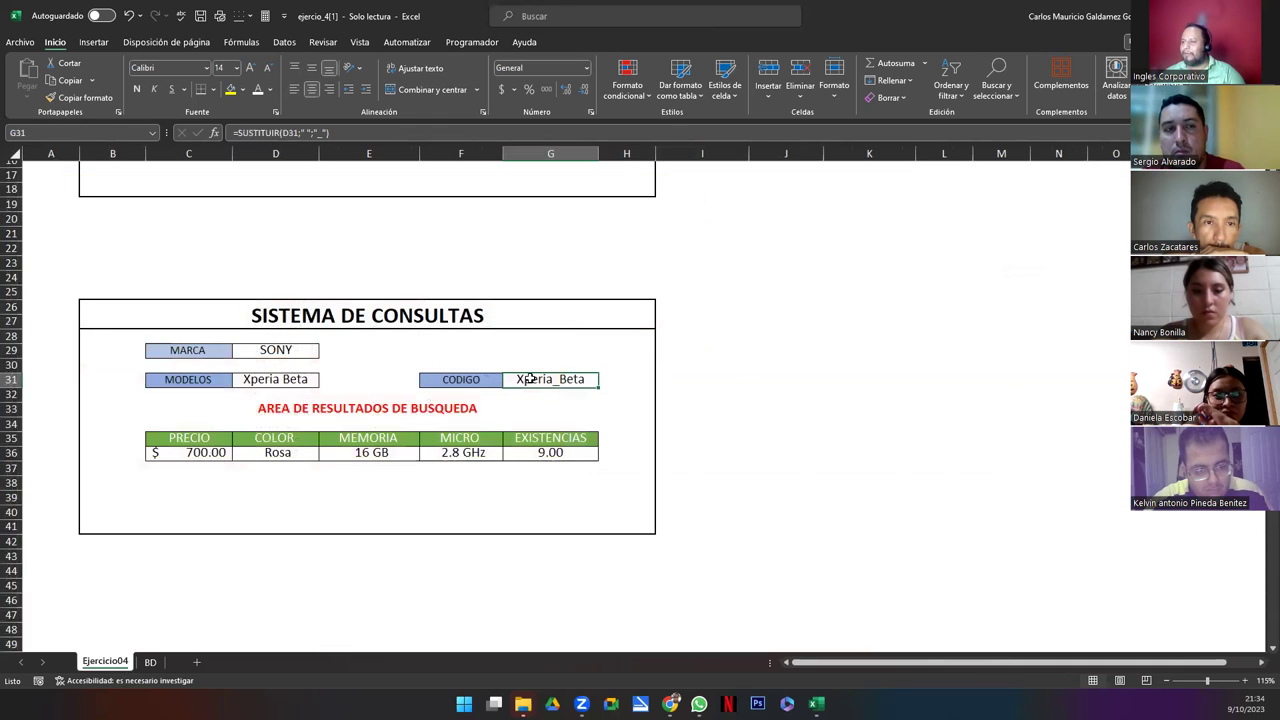
click(278, 380)
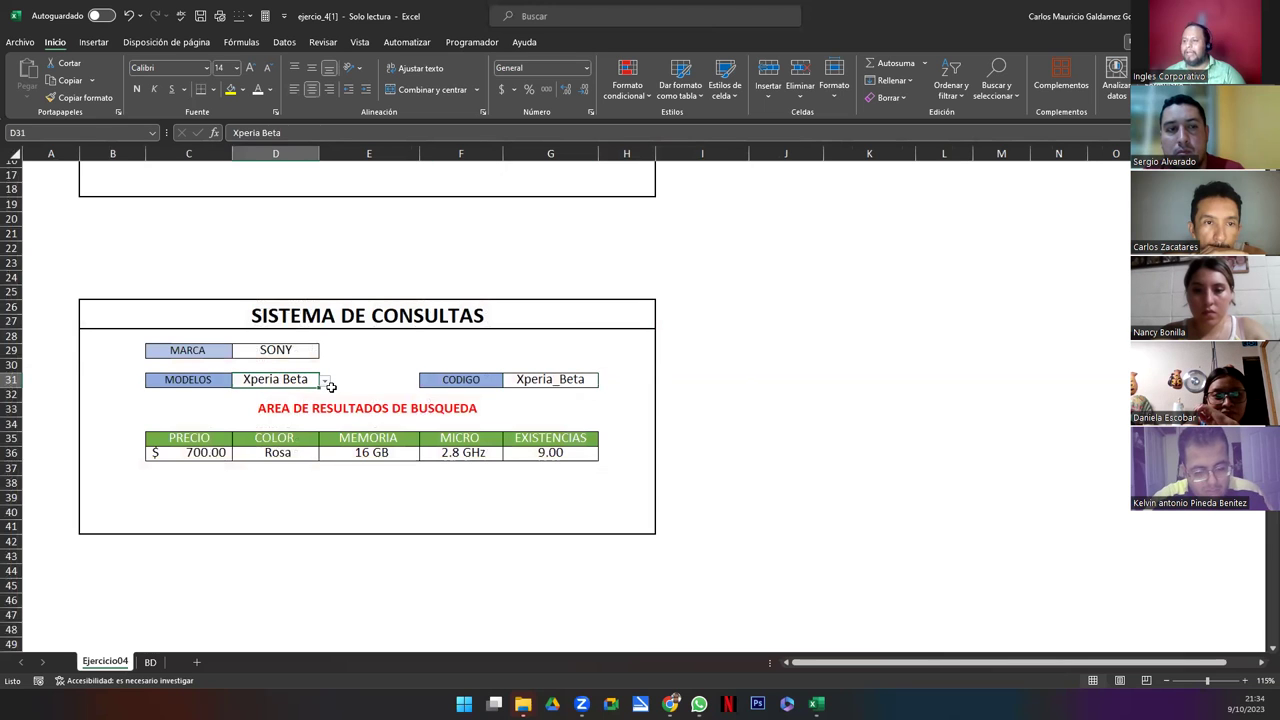
scroll(340, 410, up, 5)
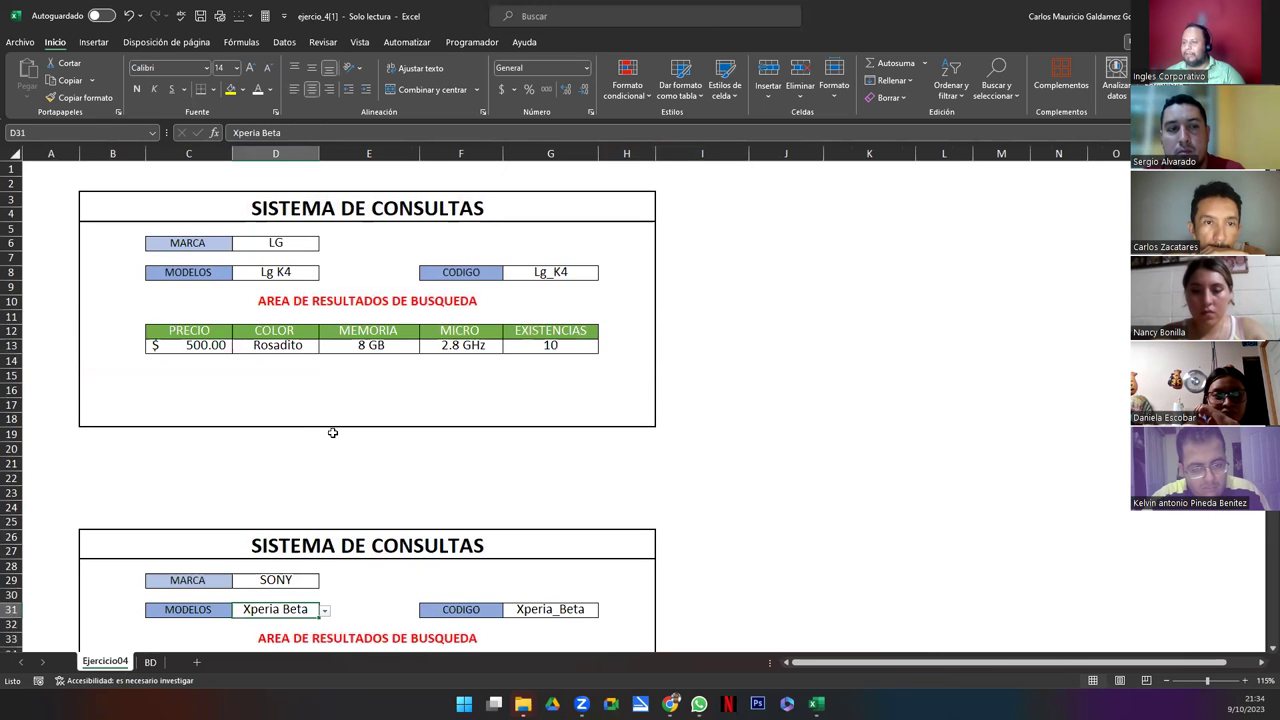
Step: Check the data validation list source of the first form's MARCA cell D6
click(276, 243)
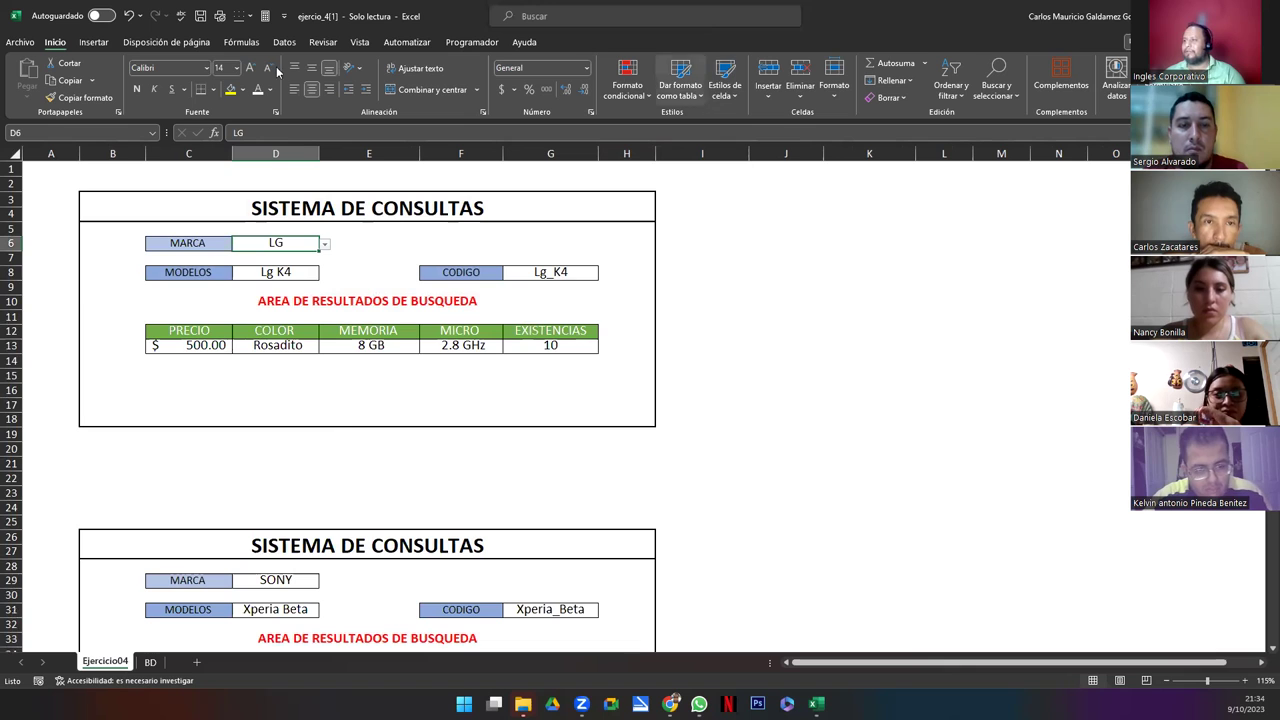
click(241, 42)
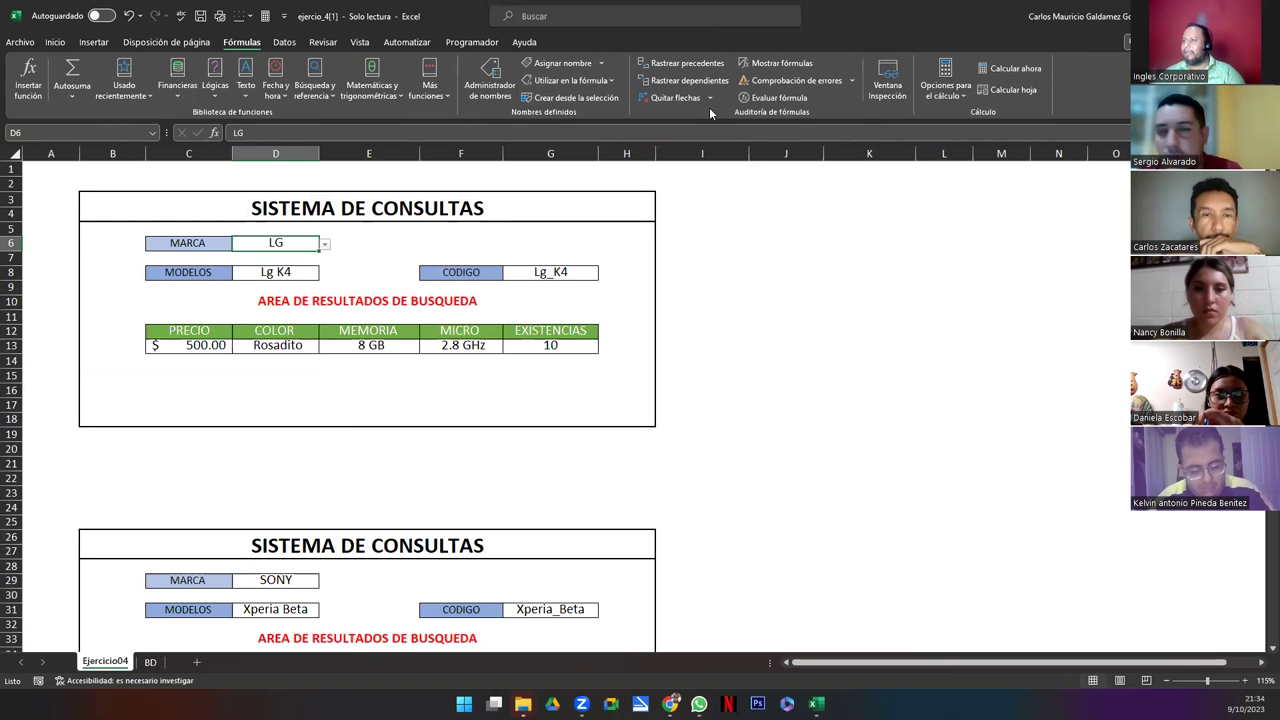
click(286, 43)
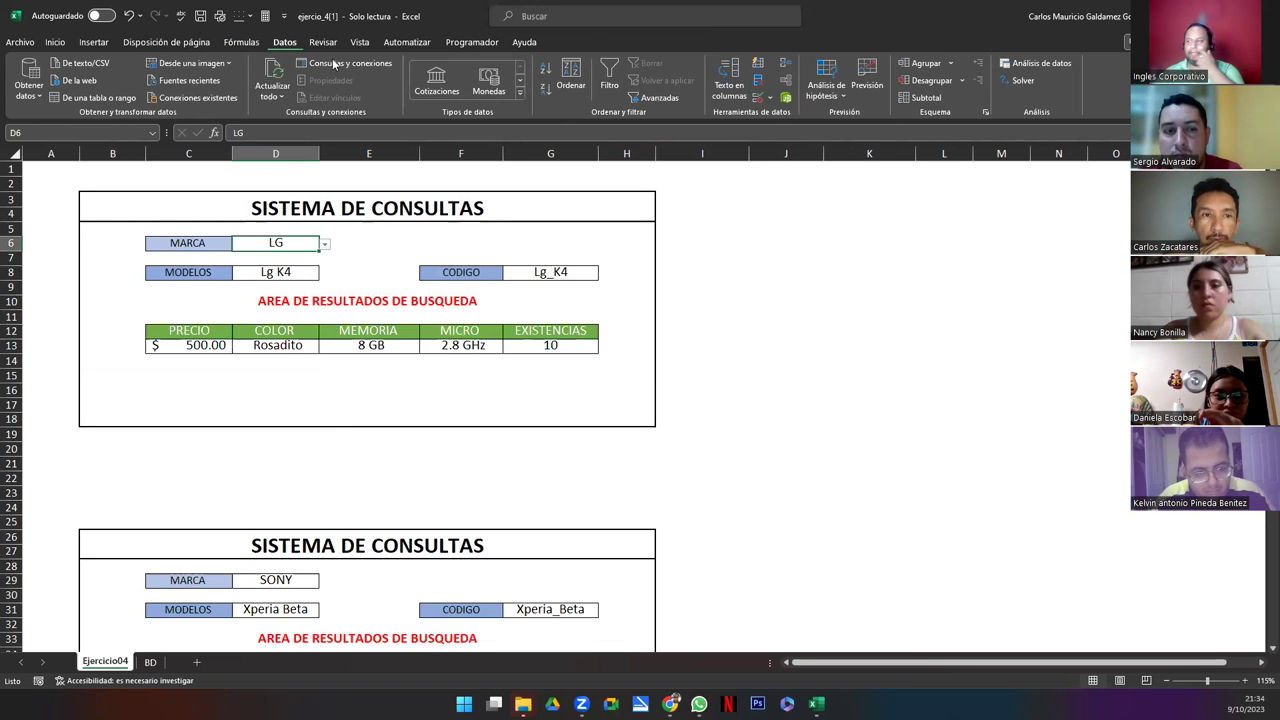
click(757, 96)
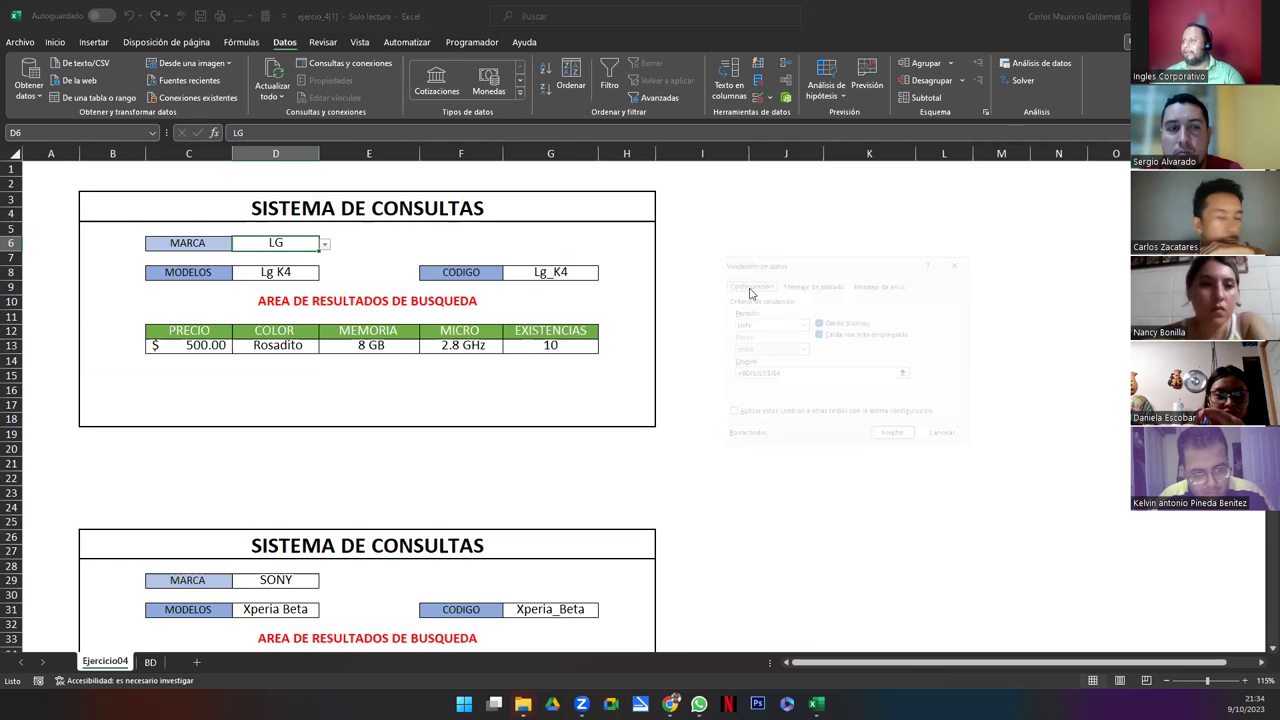
click(786, 376)
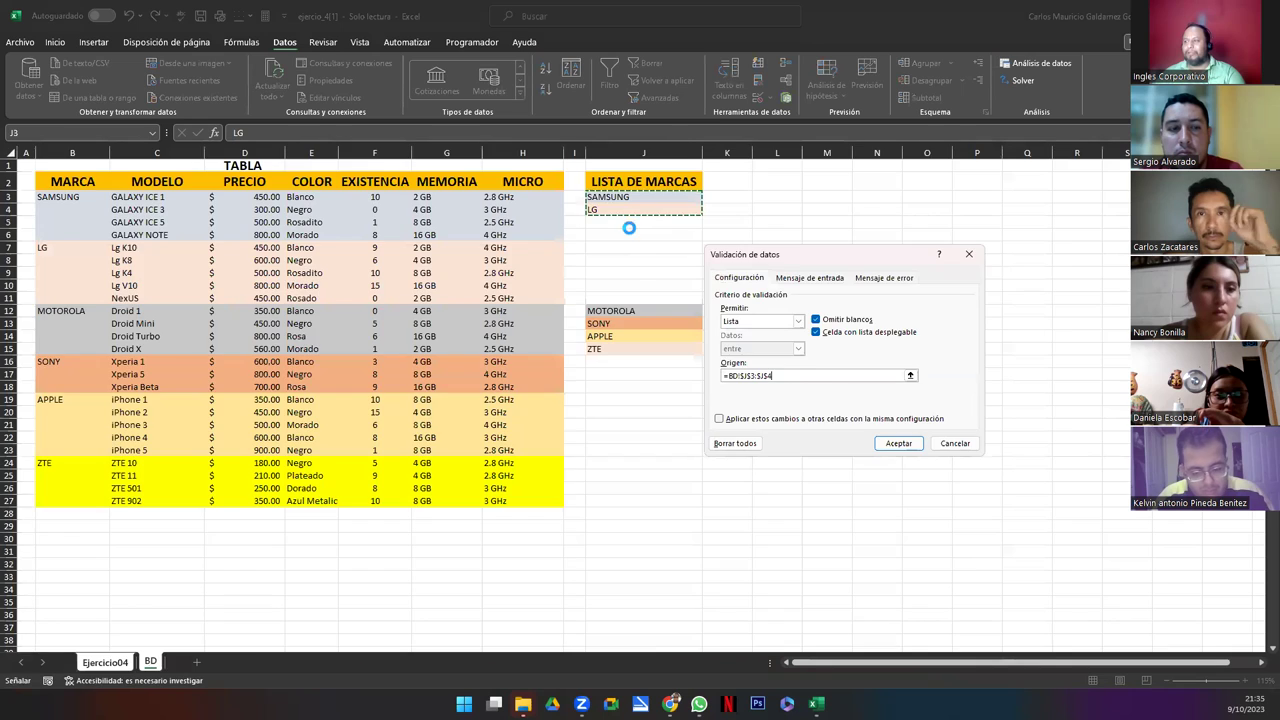
key(Return)
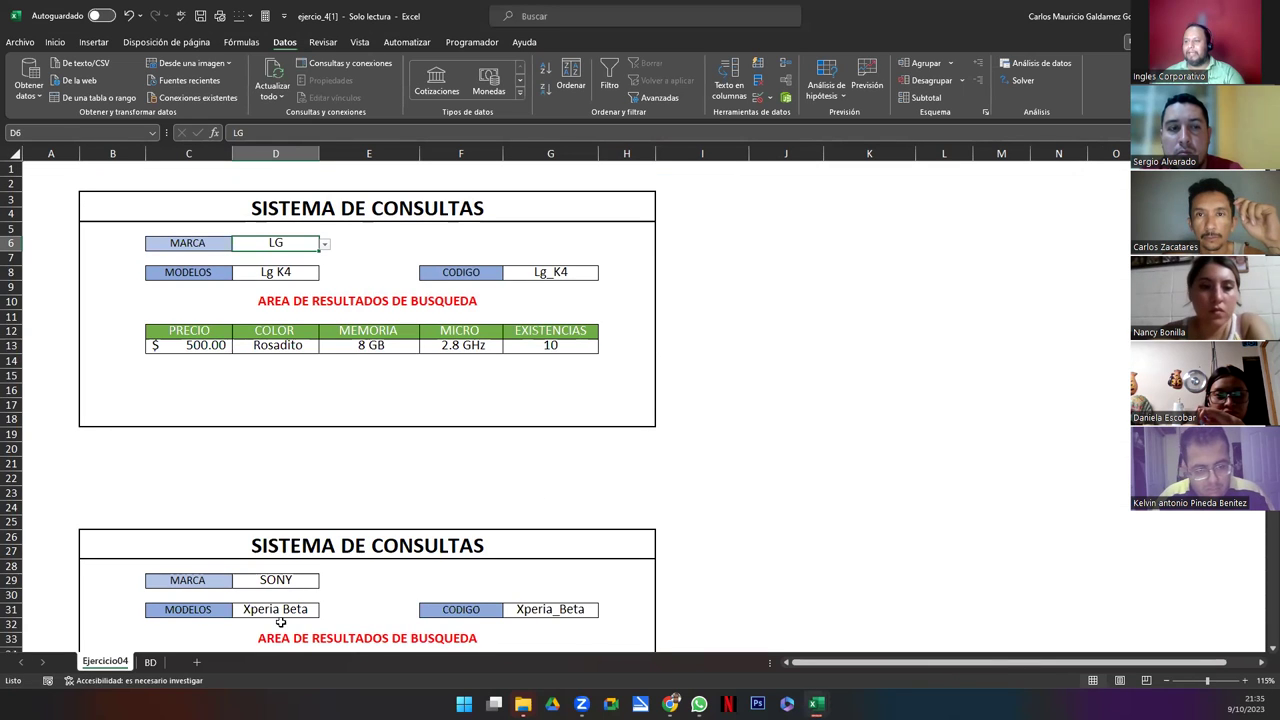
Step: Check the data validation list source of the second form's MARCA cell D29
click(279, 581)
click(760, 94)
click(785, 375)
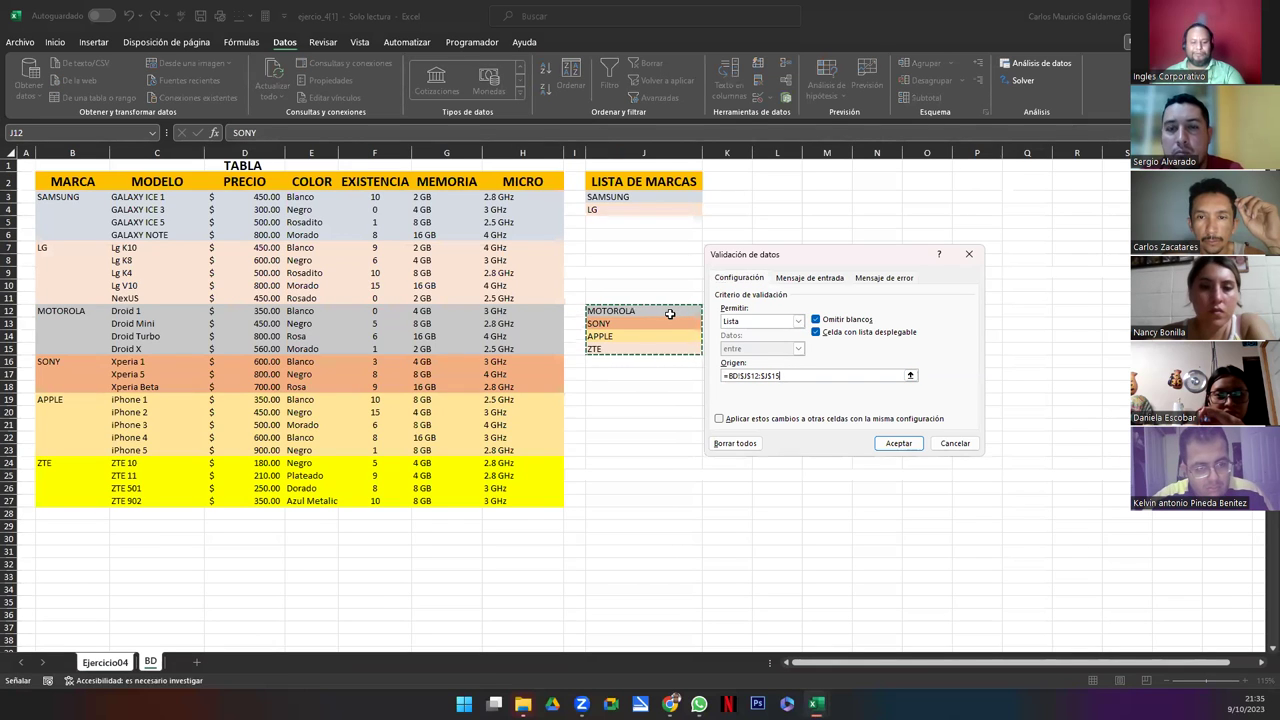
key(Return)
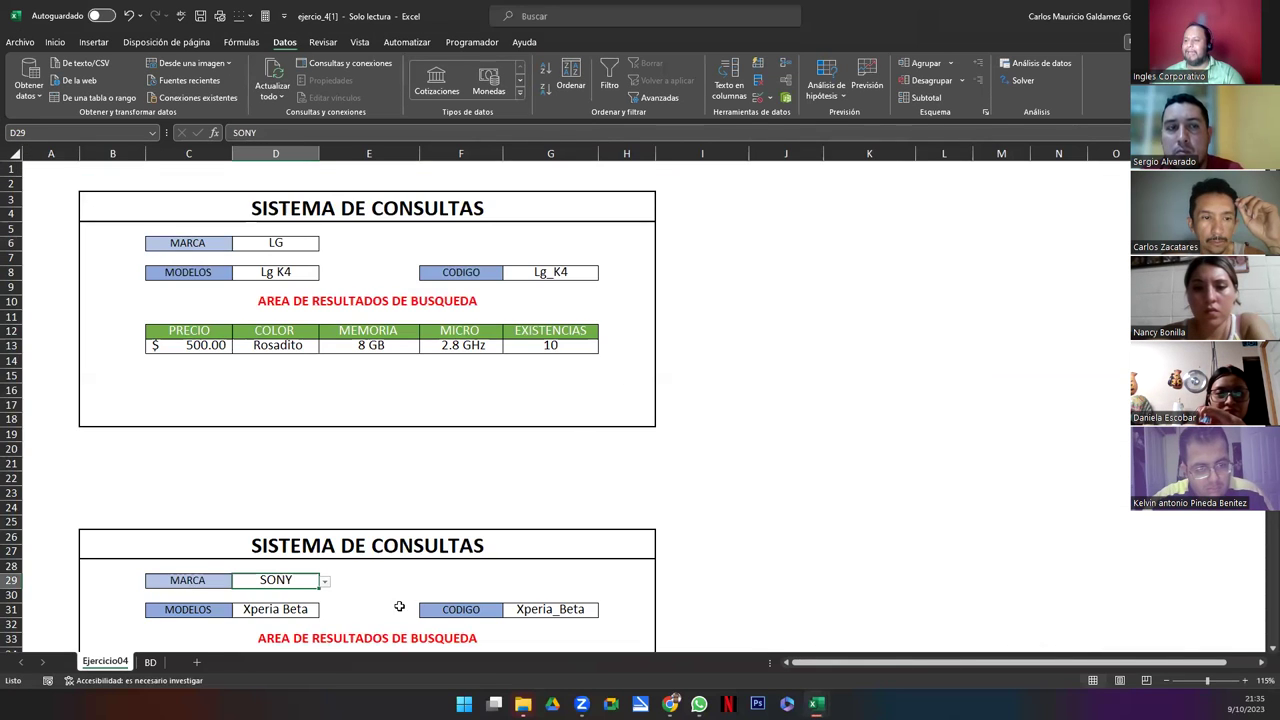
Step: Move the MOTOROLA, SONY, APPLE and ZTE entries on the BD sheet to J5:J8, directly below LG
click(150, 662)
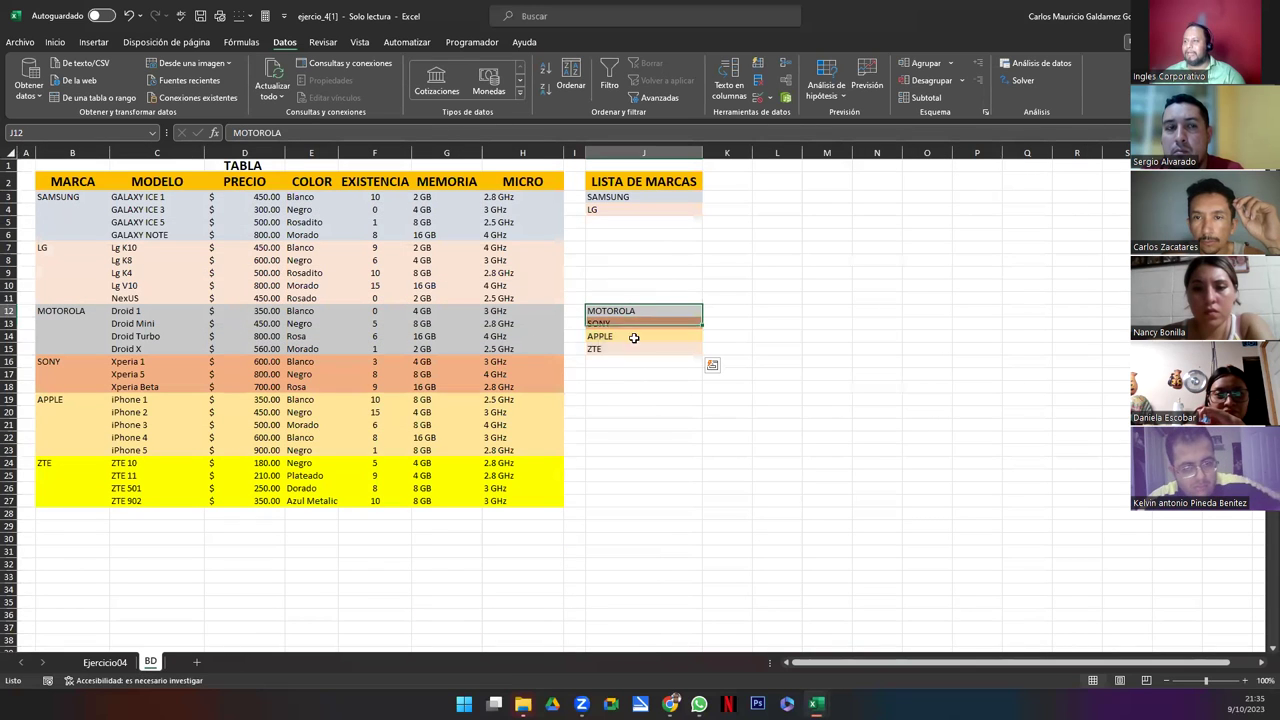
drag(622, 304, 622, 222)
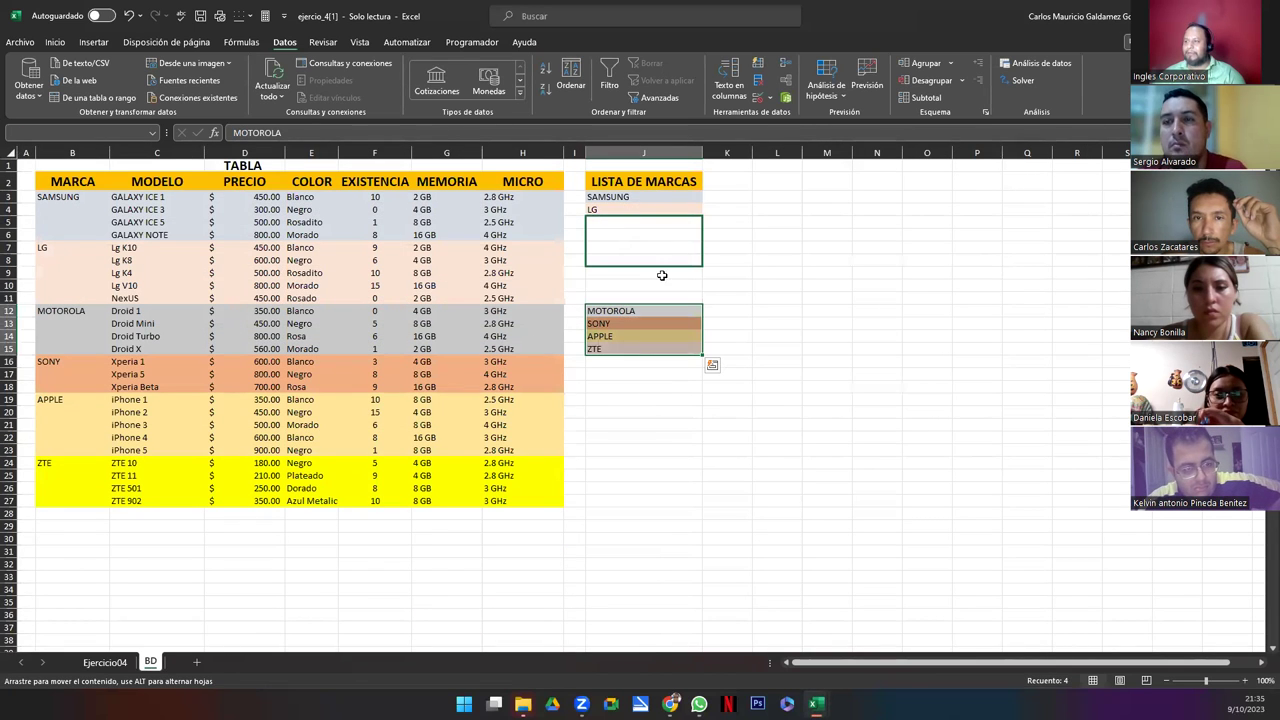
click(671, 375)
Step: Set the validation list source of the first form's MARCA cell D6 to the full brand list in J3:J8 on BD
click(105, 662)
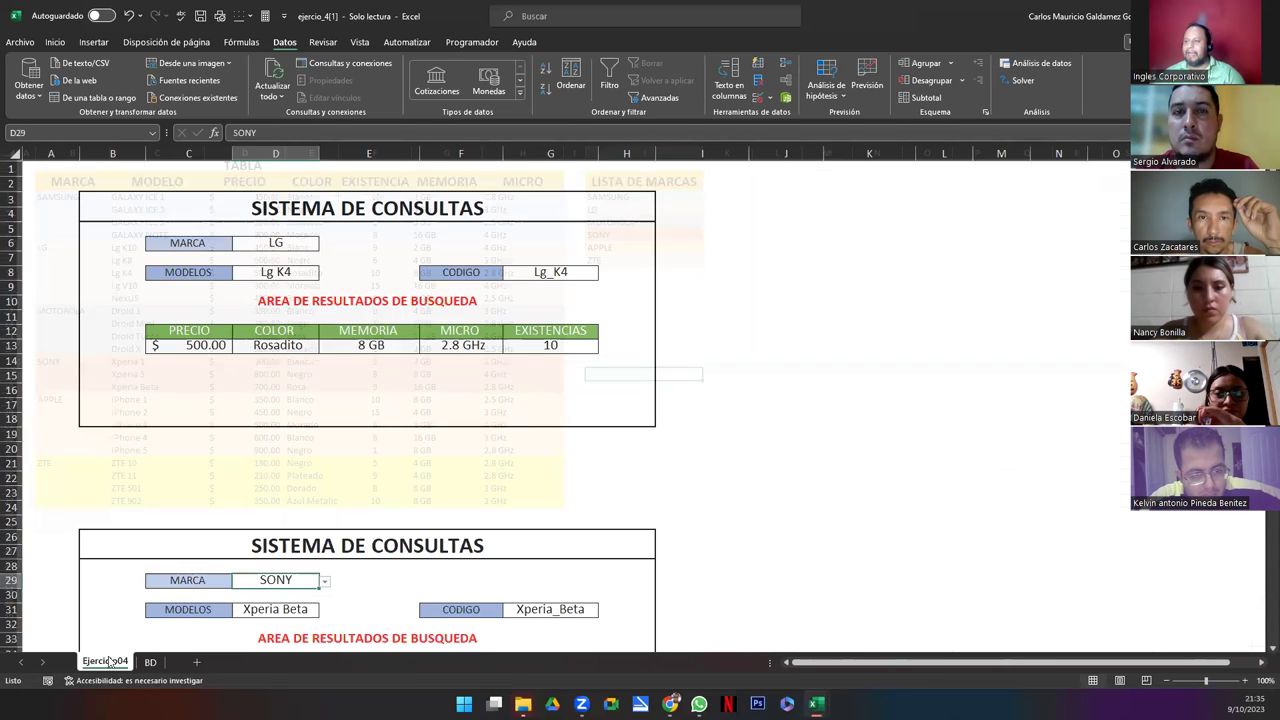
click(282, 243)
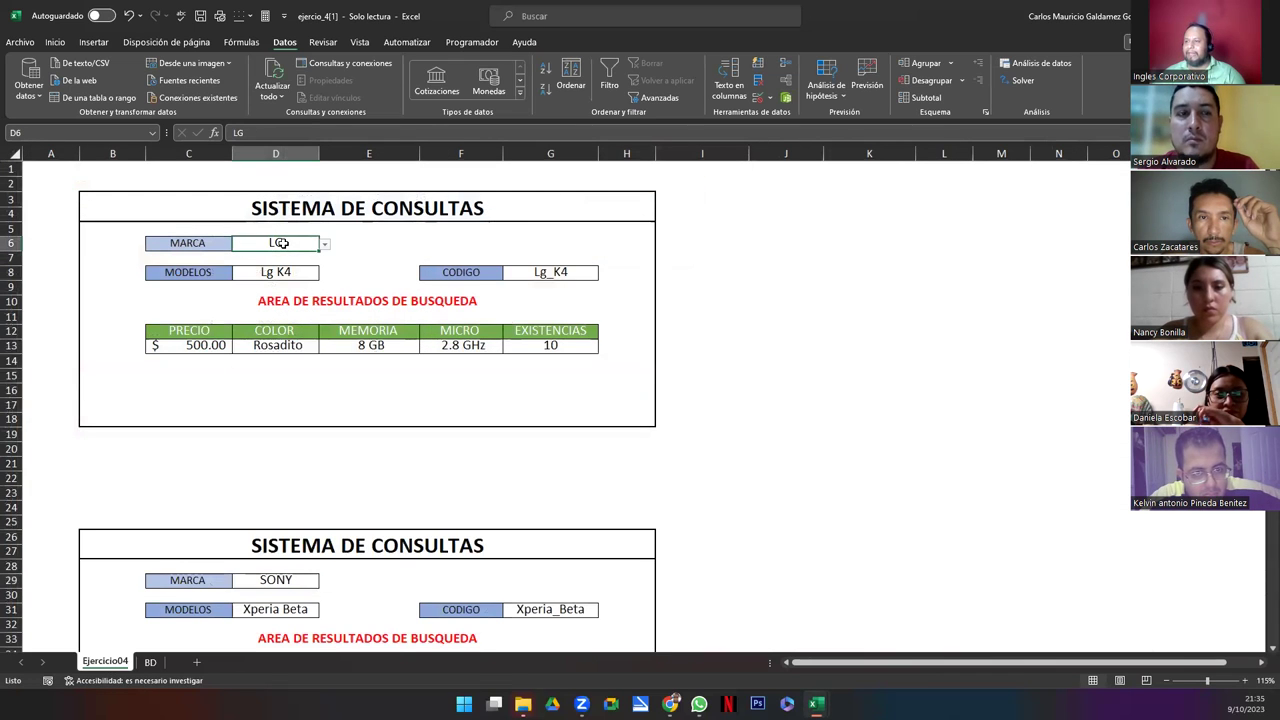
click(756, 94)
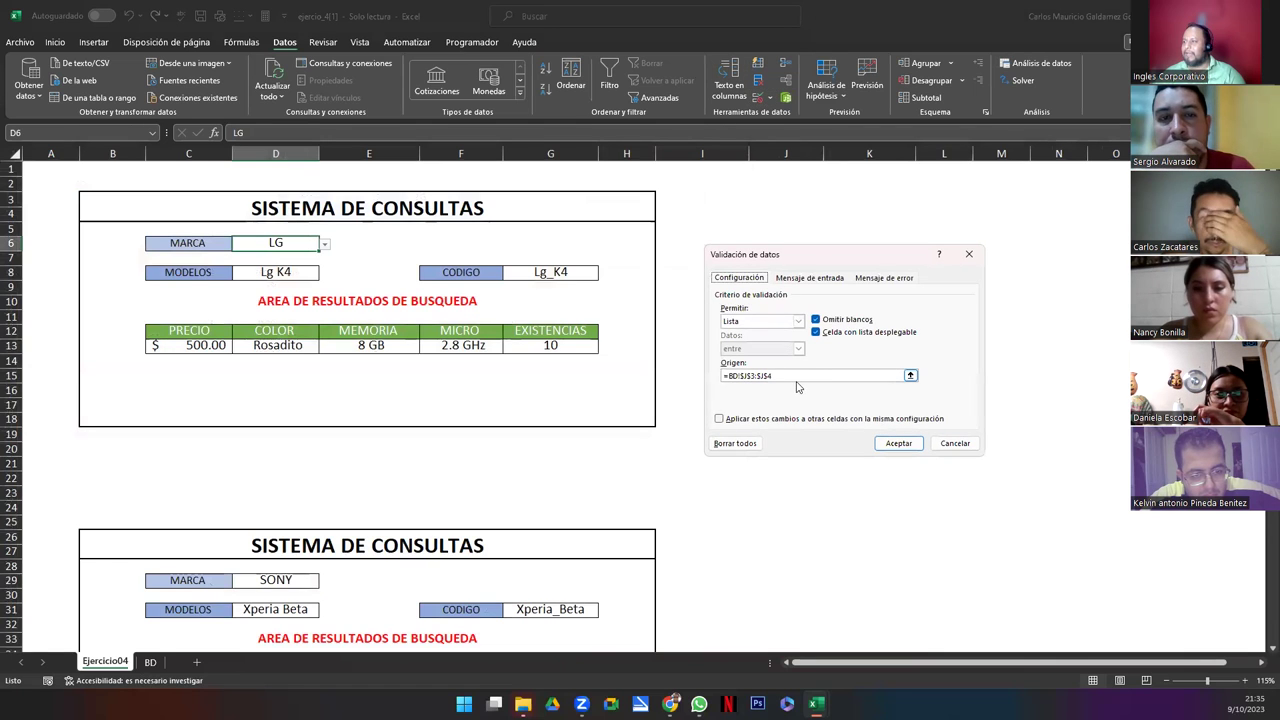
click(796, 376)
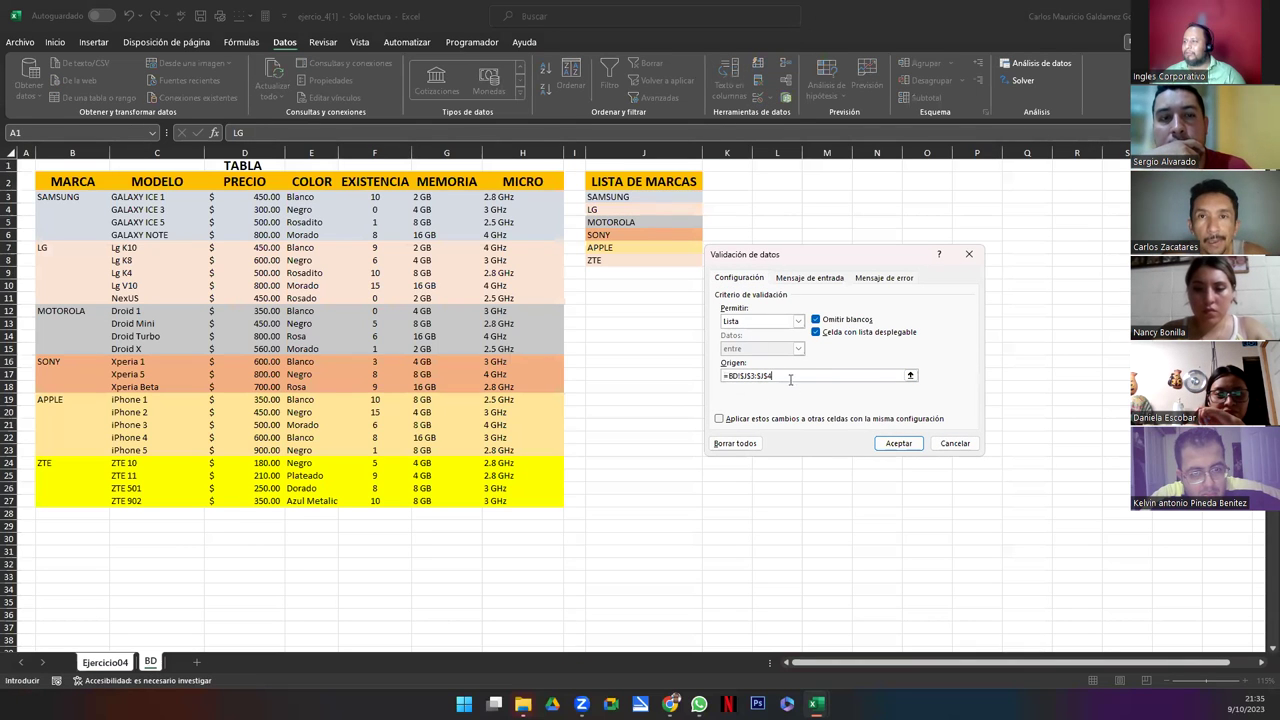
drag(730, 376, 773, 376)
key(BackSpace)
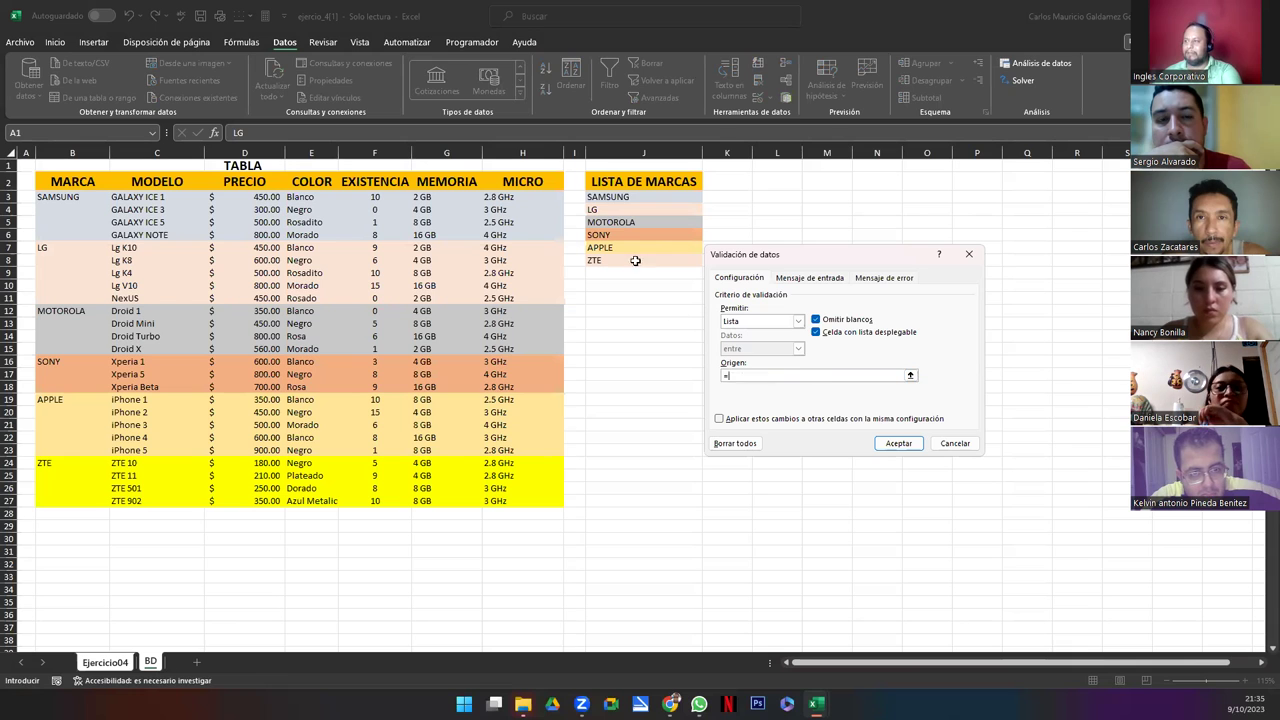
drag(612, 197, 623, 260)
click(899, 443)
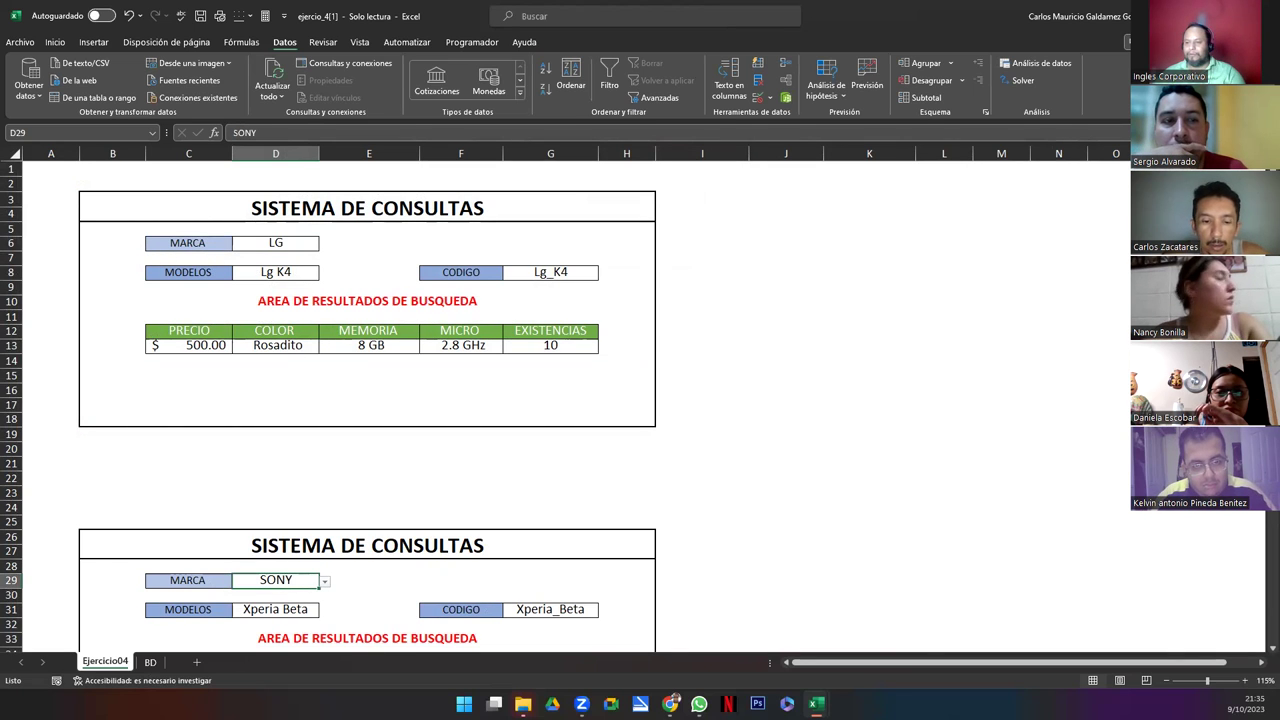
Step: Switch to the Sesión 05 Tutor workbook to view its Ejercicio 05 query form, and return to the ejercio_4 workbook
click(816, 704)
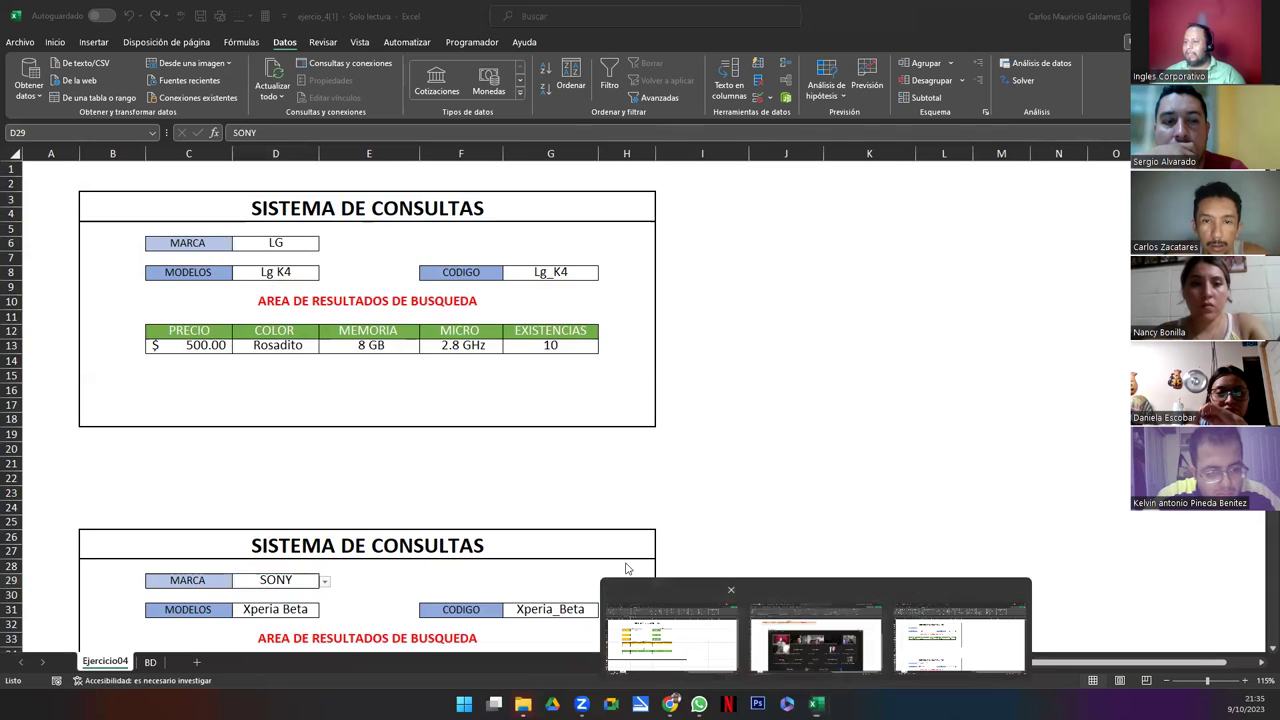
click(671, 645)
click(423, 331)
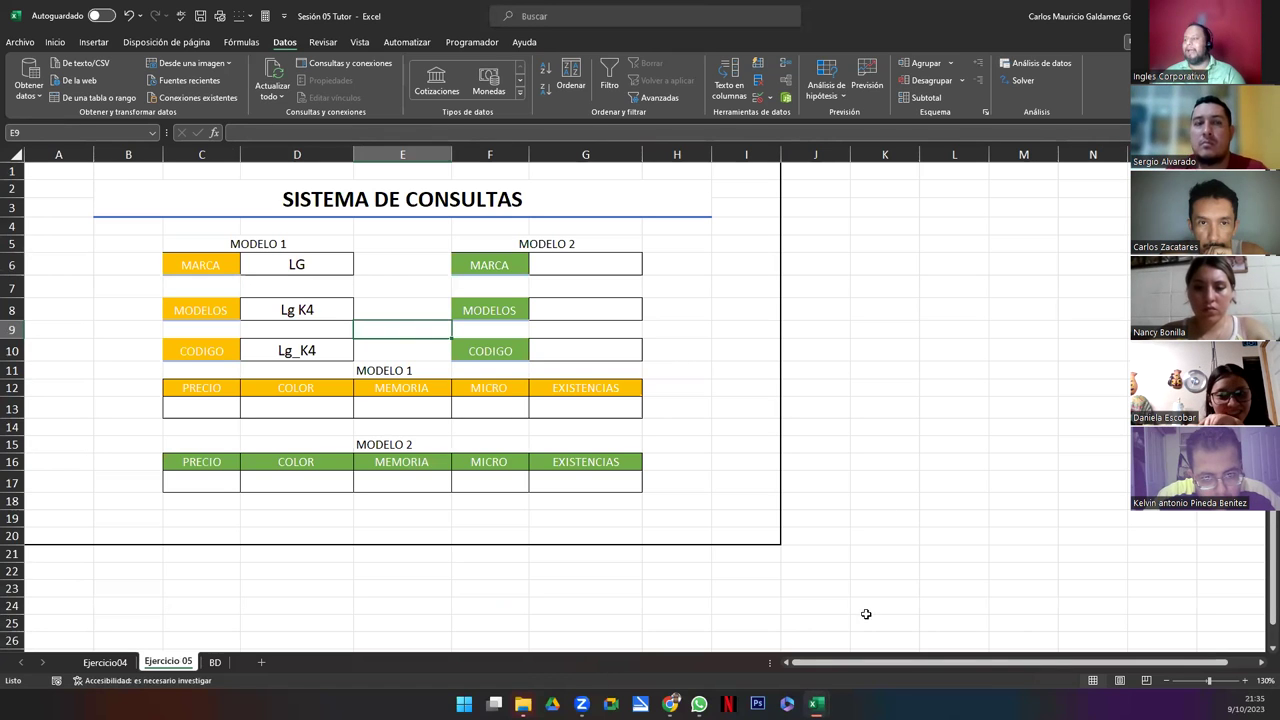
key(alt+Tab)
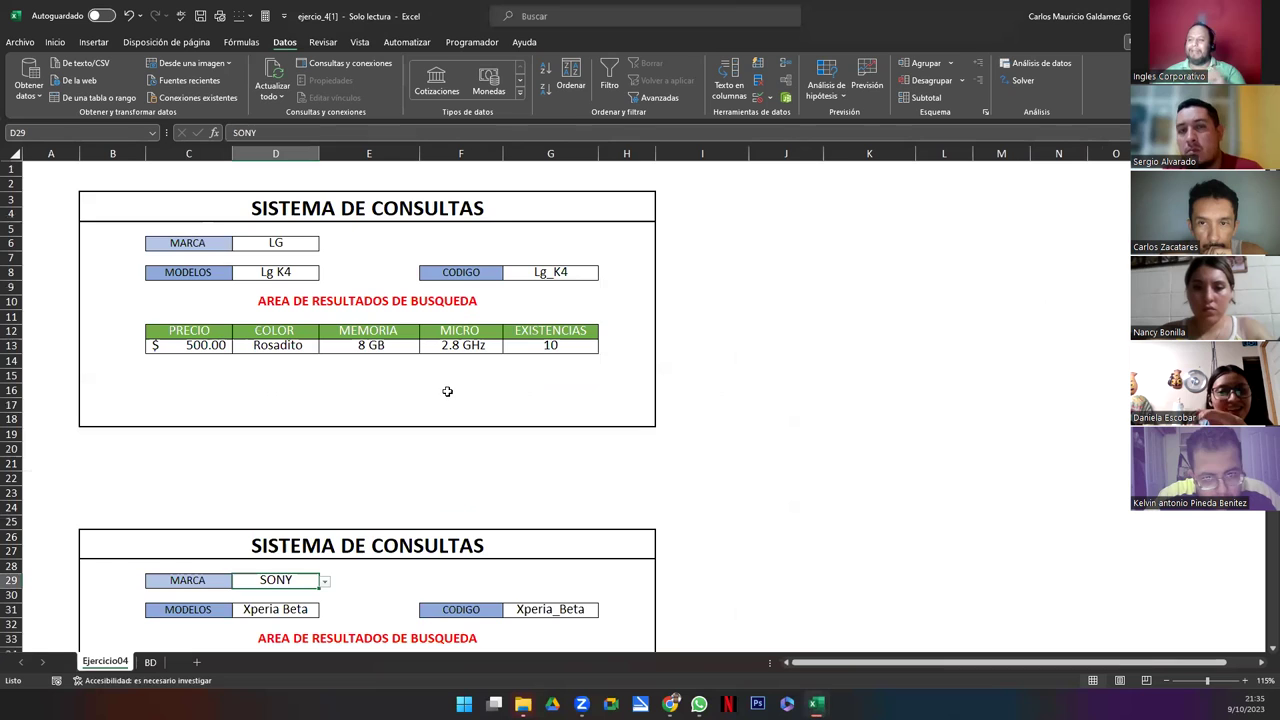
Step: Review the second SISTEMA DE CONSULTAS form in rows 26 to 41 and the BD sheet
click(331, 400)
scroll(300, 450, down, 5)
drag(257, 322, 406, 524)
click(450, 422)
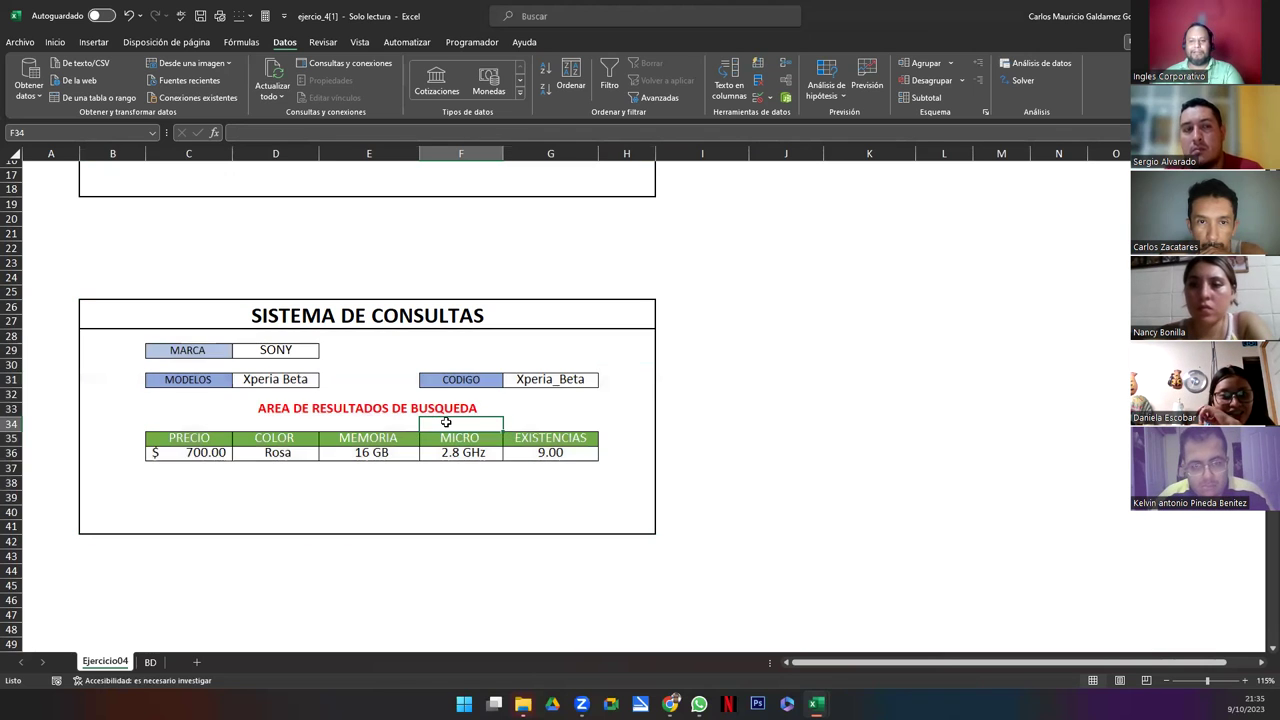
scroll(422, 479, up, 5)
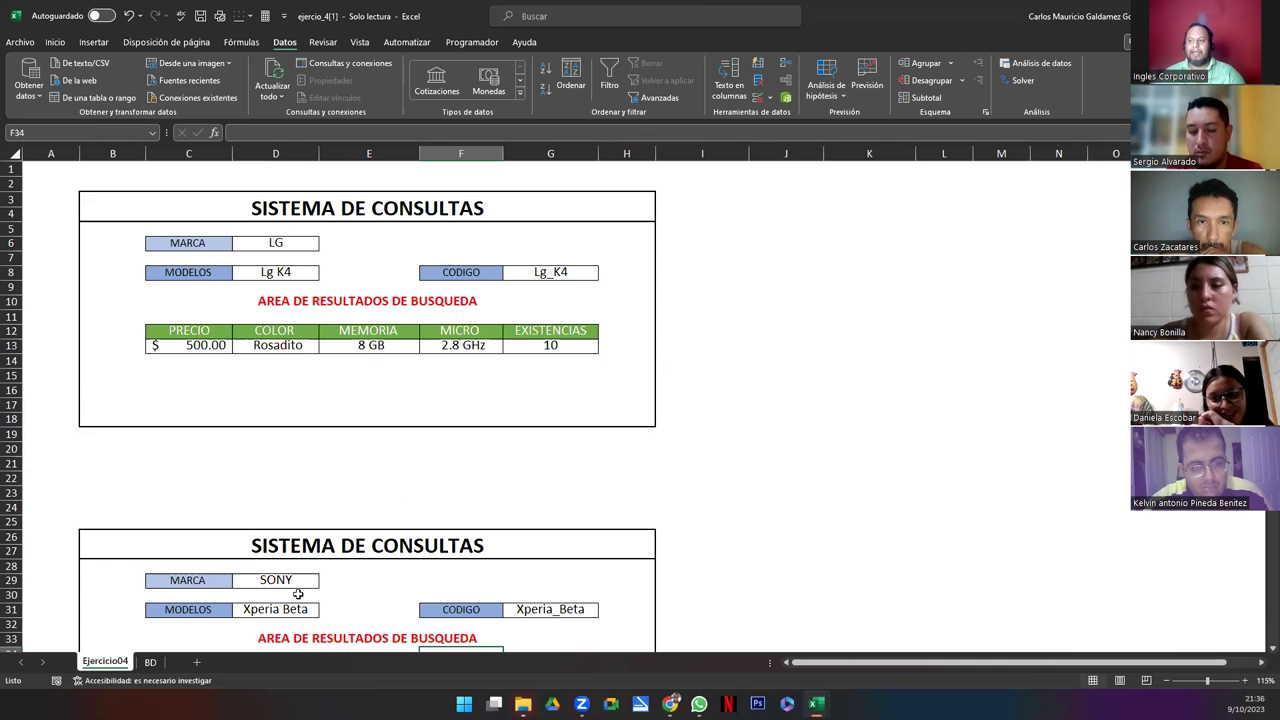
click(149, 663)
click(105, 662)
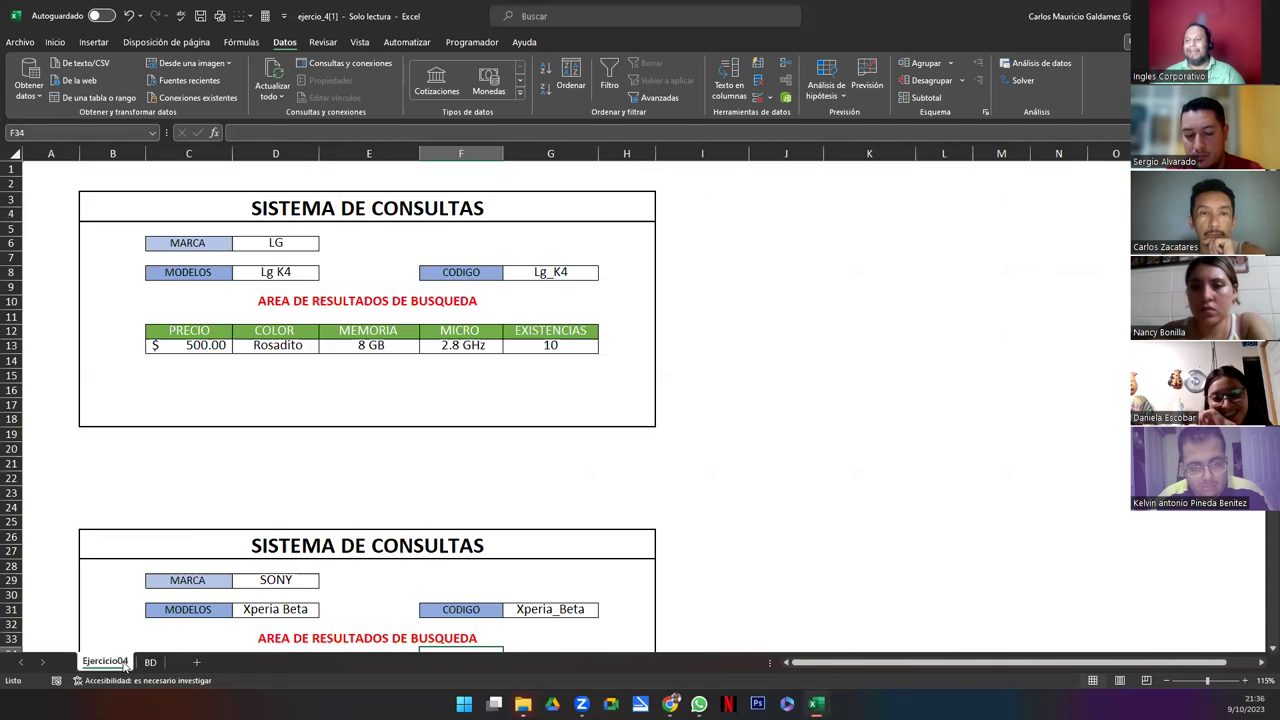
Step: Delete rows 25 to 42 containing the second SISTEMA DE CONSULTAS form
scroll(282, 332, down, 5)
click(276, 316)
drag(280, 350, 317, 523)
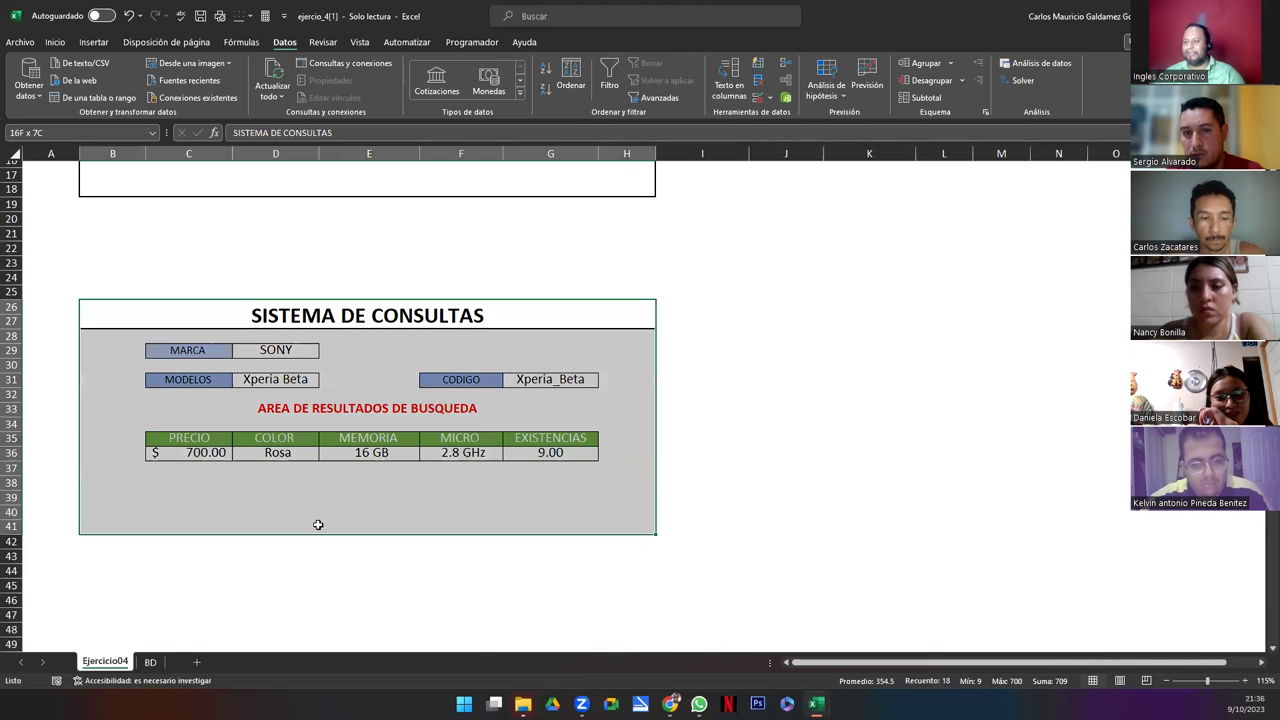
drag(12, 292, 12, 543)
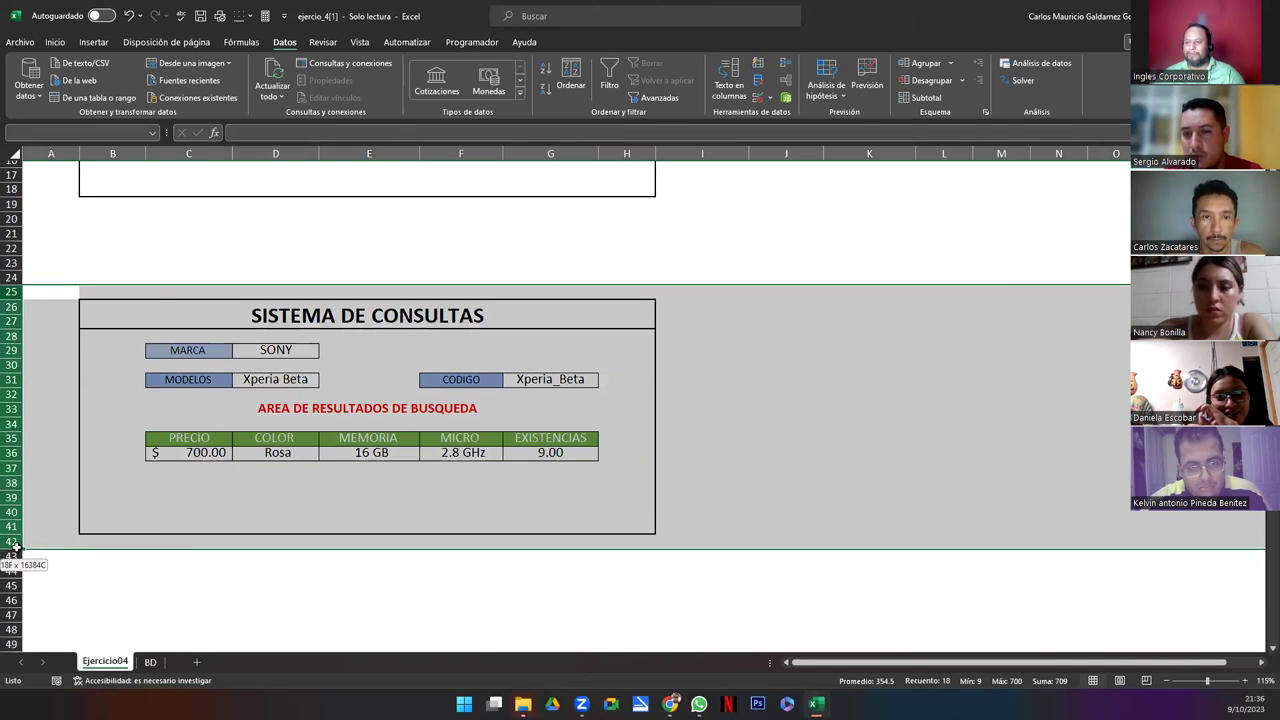
right_click(12, 543)
click(51, 430)
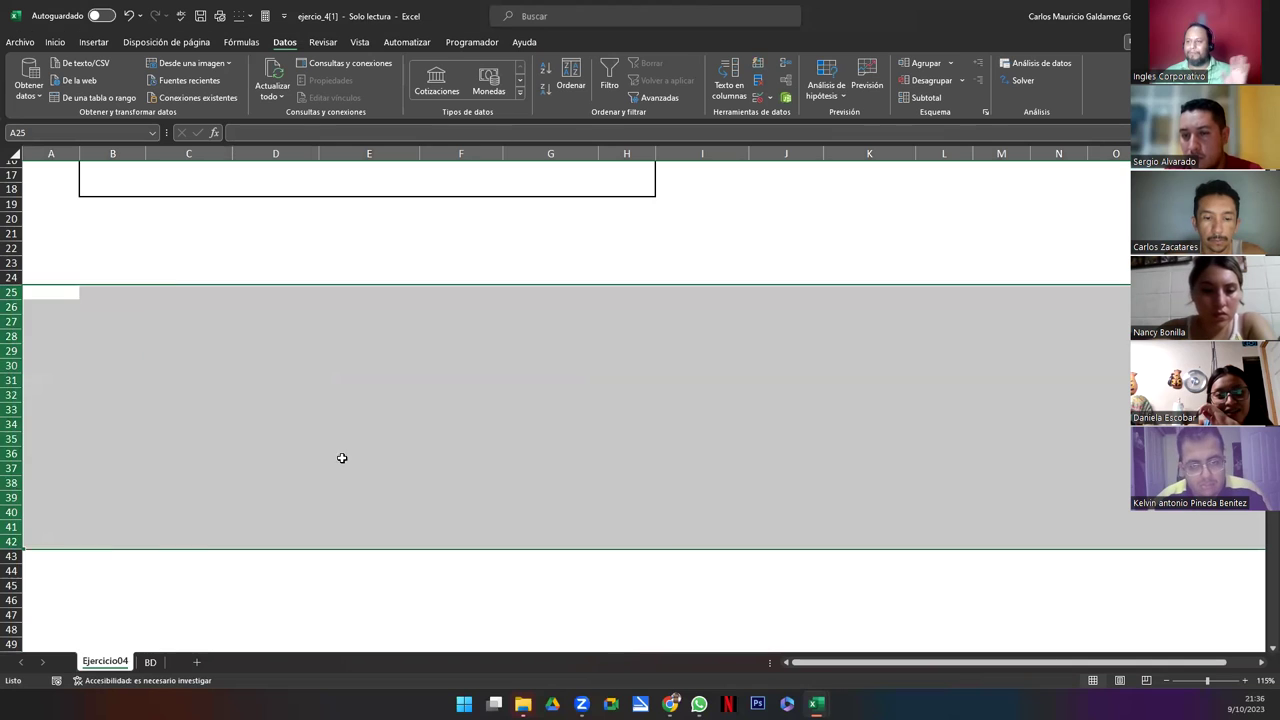
Step: Test the MARCA list in D6 by choosing SAMSUNG and finally APPLE, and select the MODELOS cell D8
scroll(340, 457, up, 5)
click(194, 271)
click(286, 244)
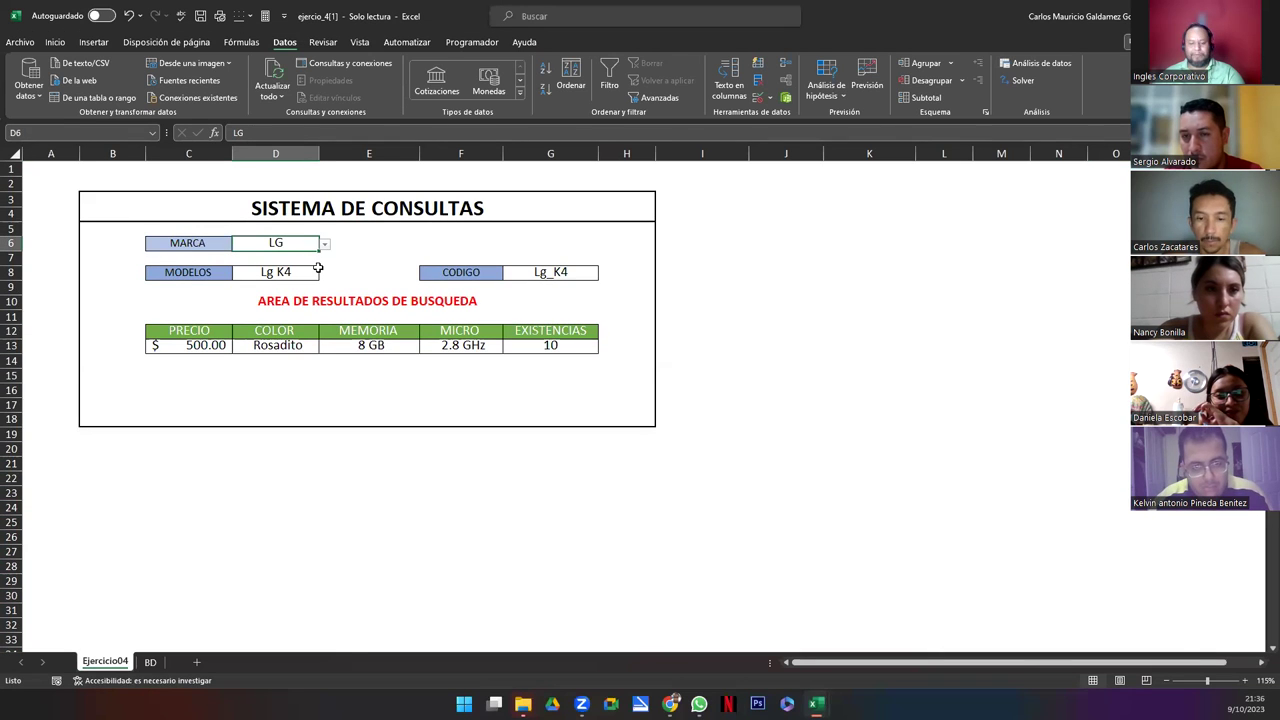
click(326, 247)
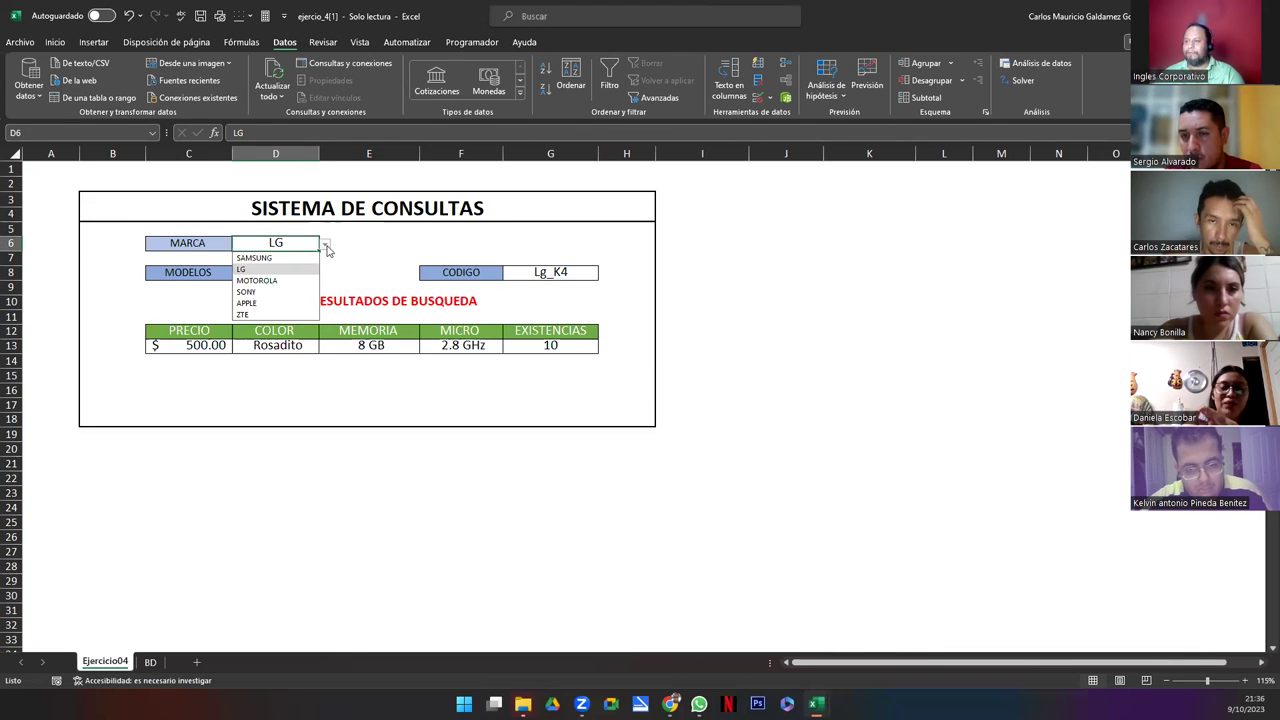
click(275, 258)
click(327, 242)
click(314, 242)
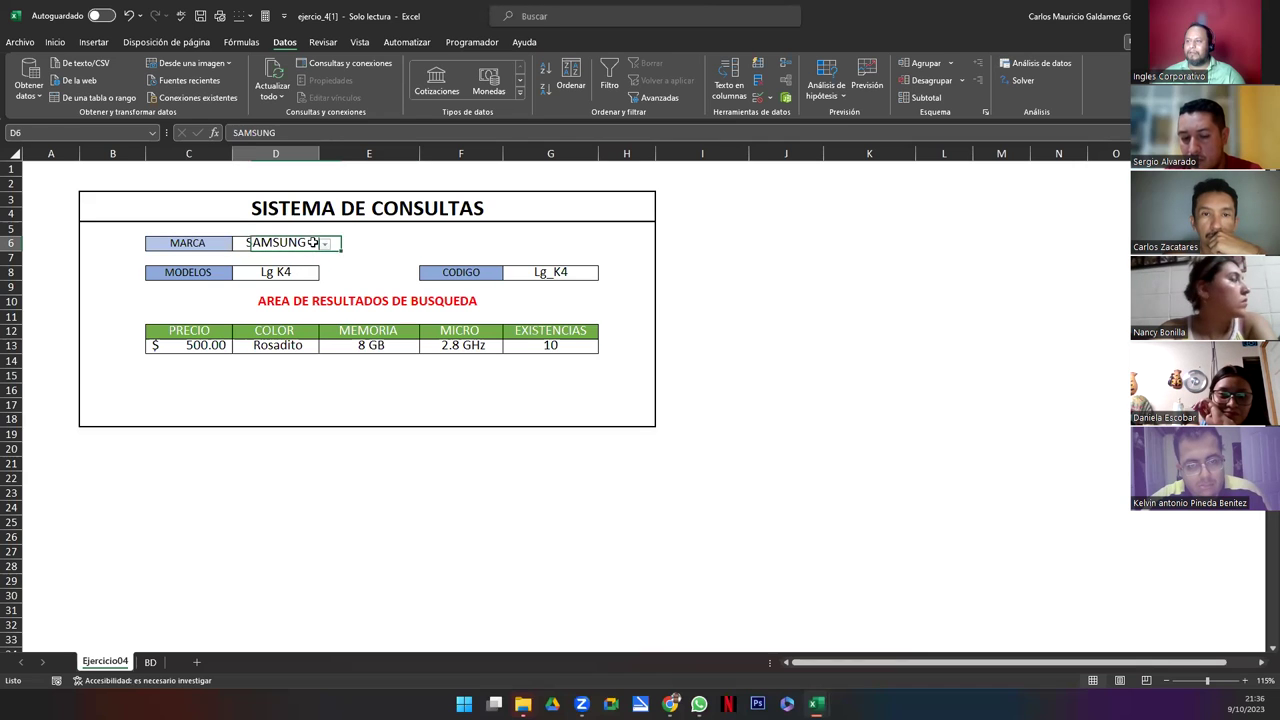
click(325, 245)
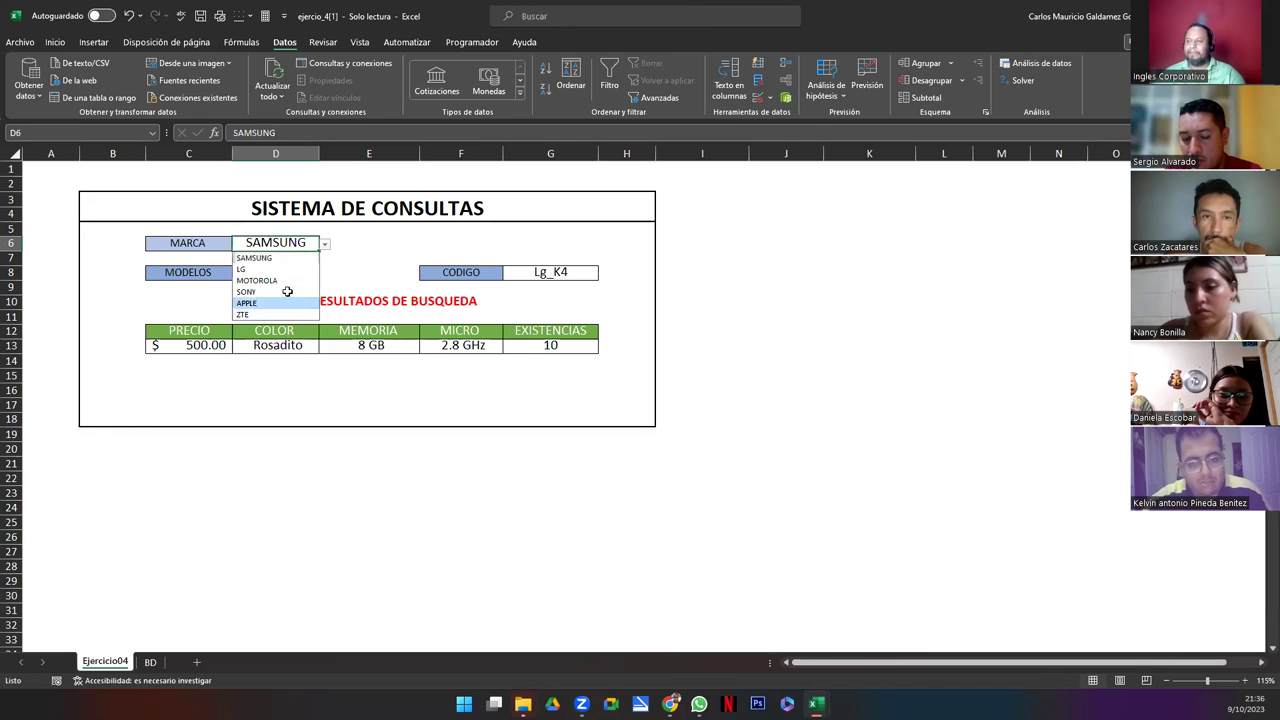
click(266, 303)
click(290, 274)
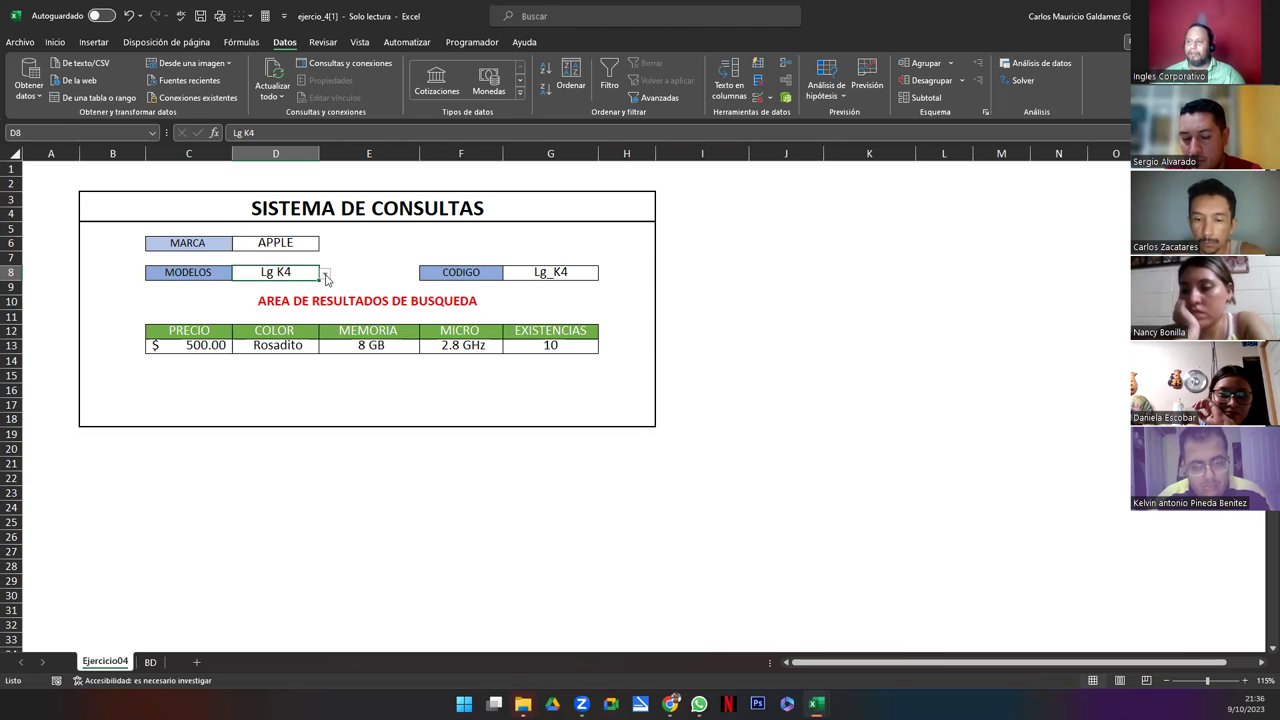
Step: Examine the list validation of MODELOS cell D8 and the named iPhone model range C19:C23 on the BD sheet
click(754, 98)
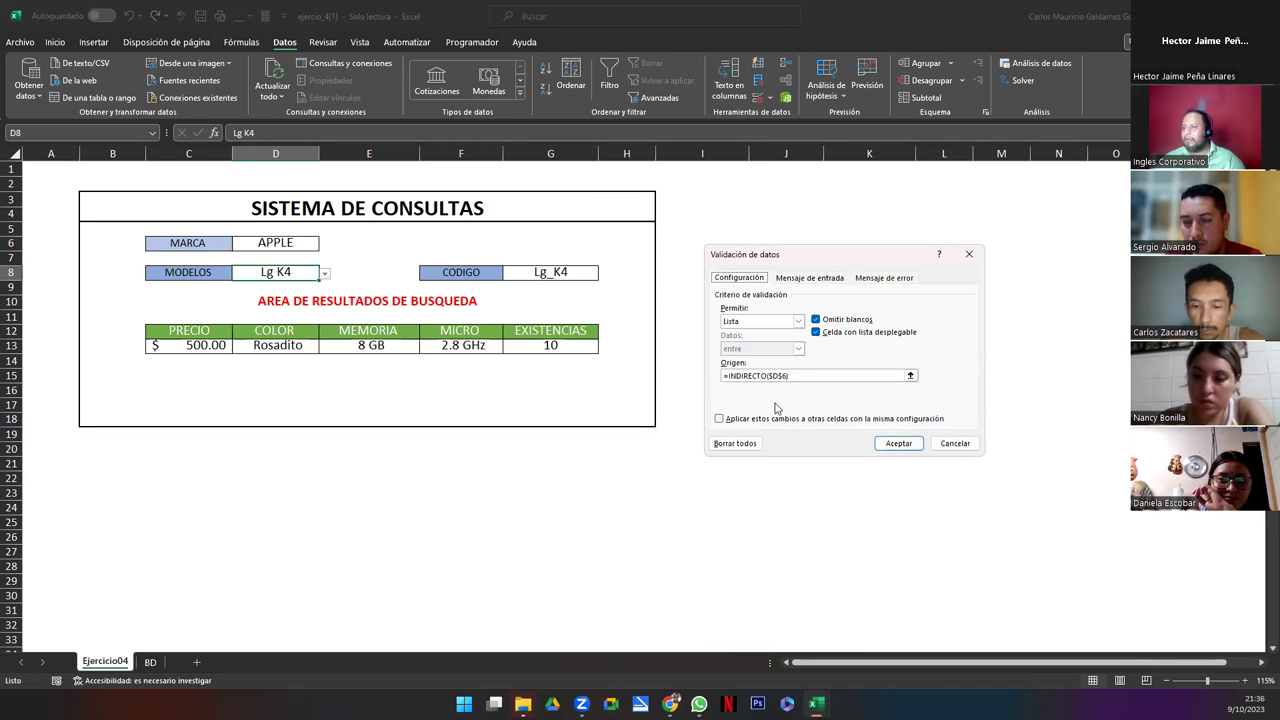
click(953, 444)
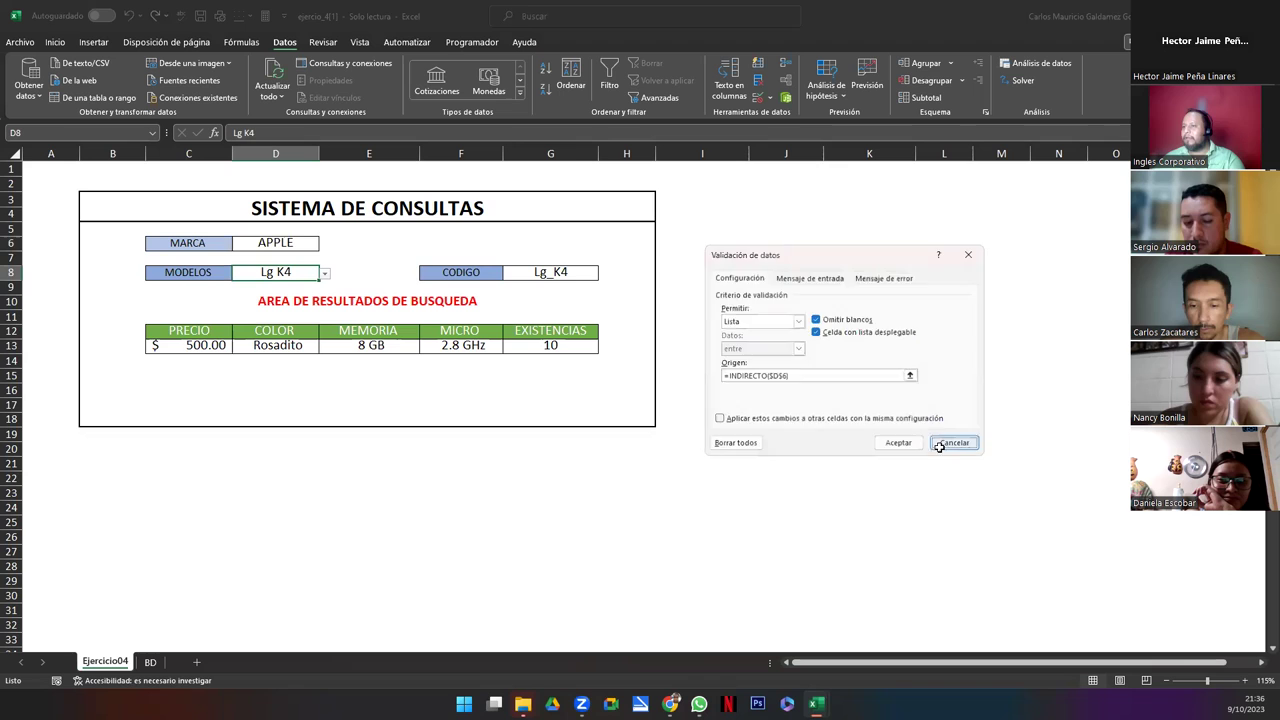
key(Up)
key(Up)
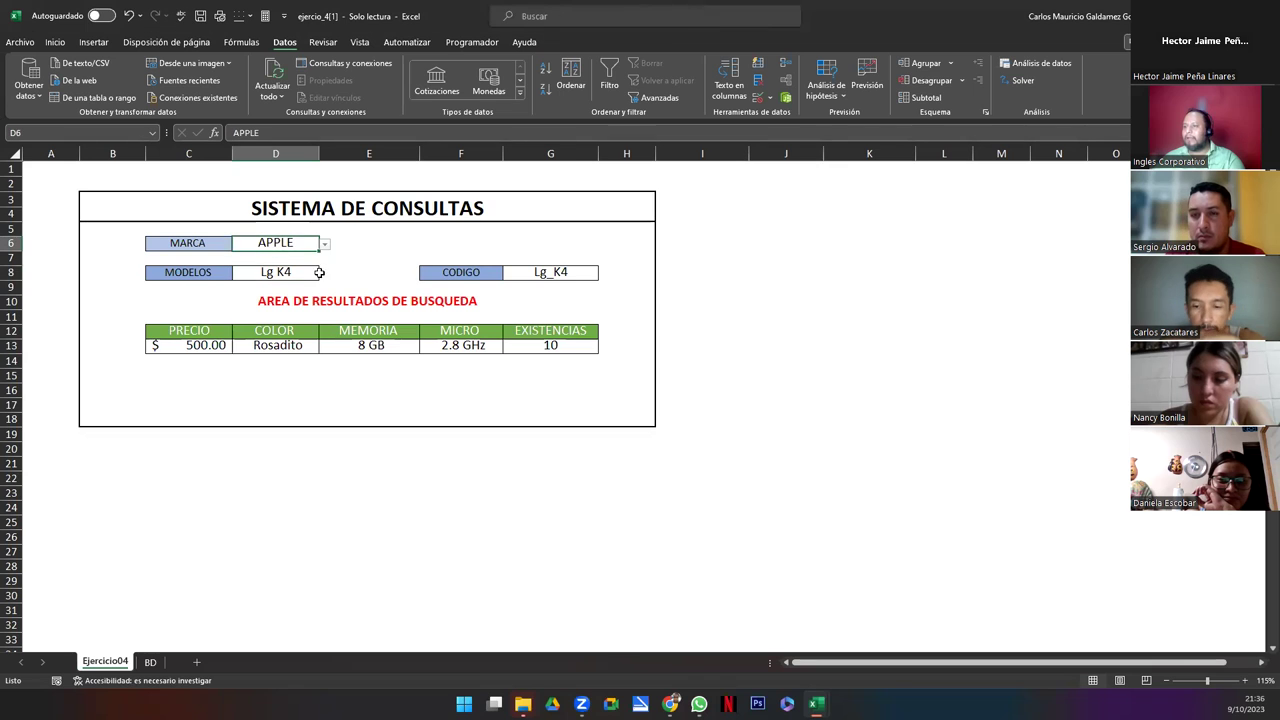
click(150, 662)
drag(119, 399, 137, 450)
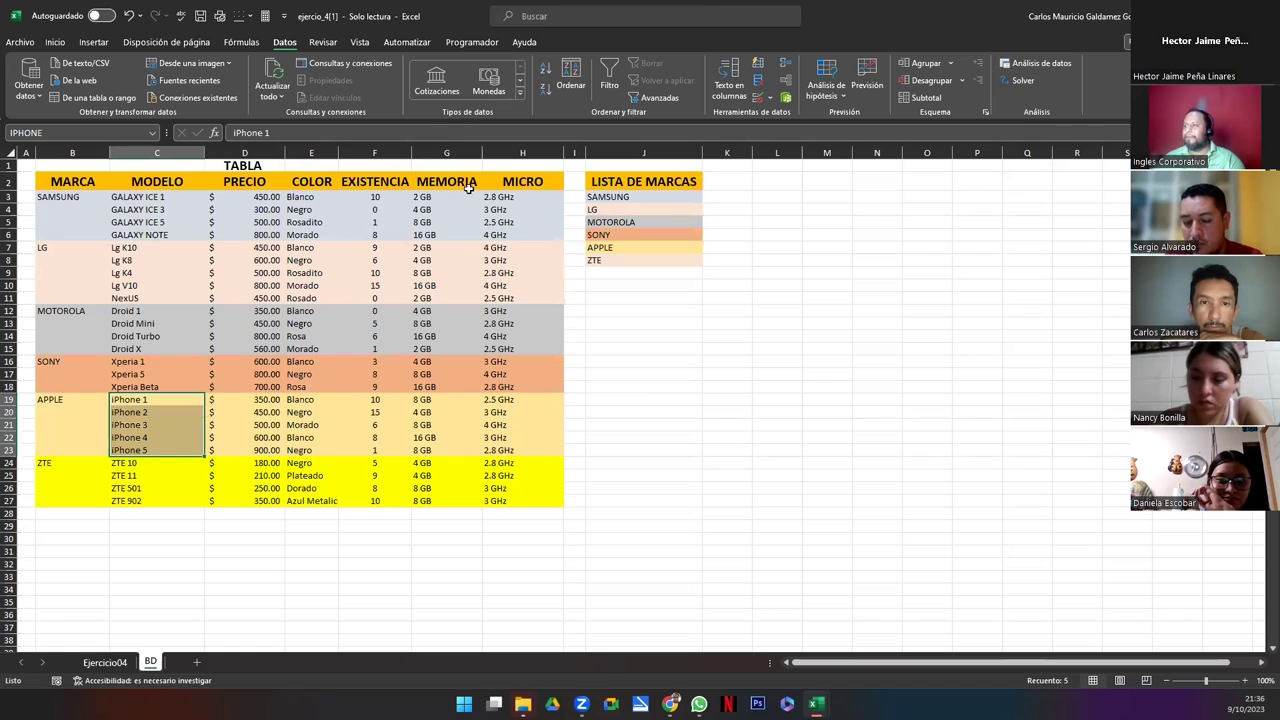
click(105, 662)
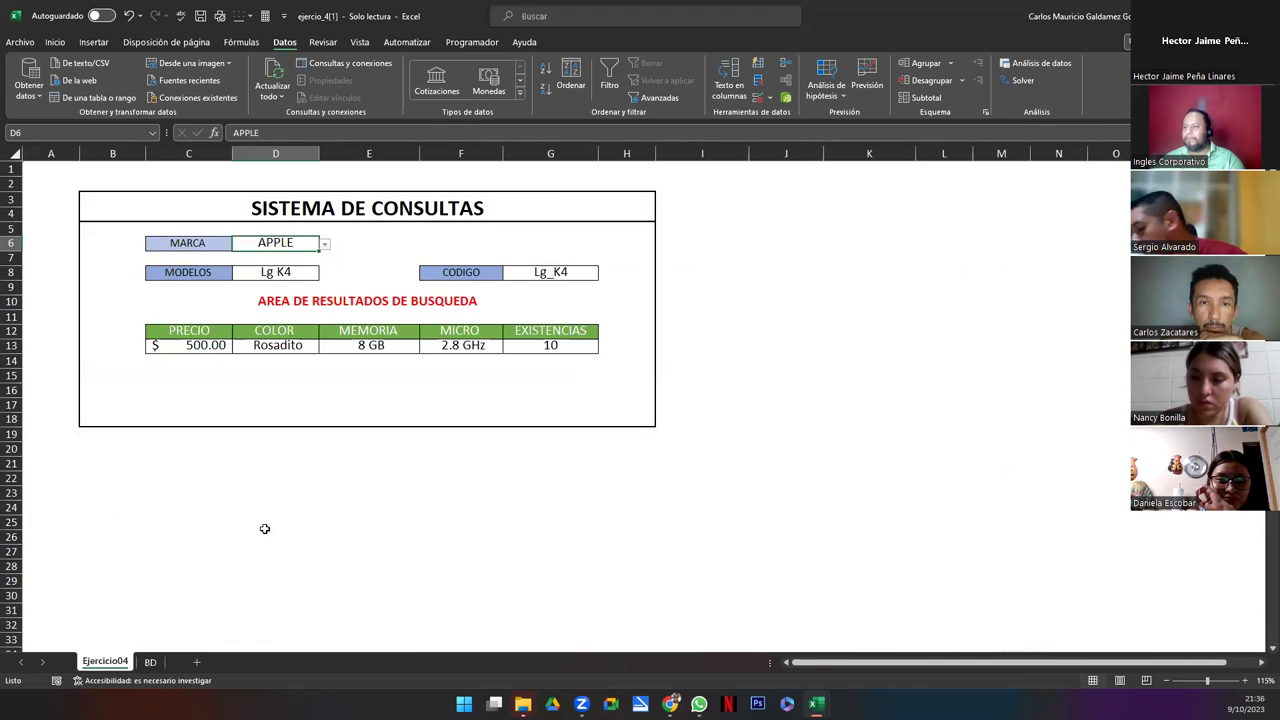
Step: Clear the MODELOS cell D8, set MARCA to MOTOROLA and choose the model Droid Turbo
click(277, 273)
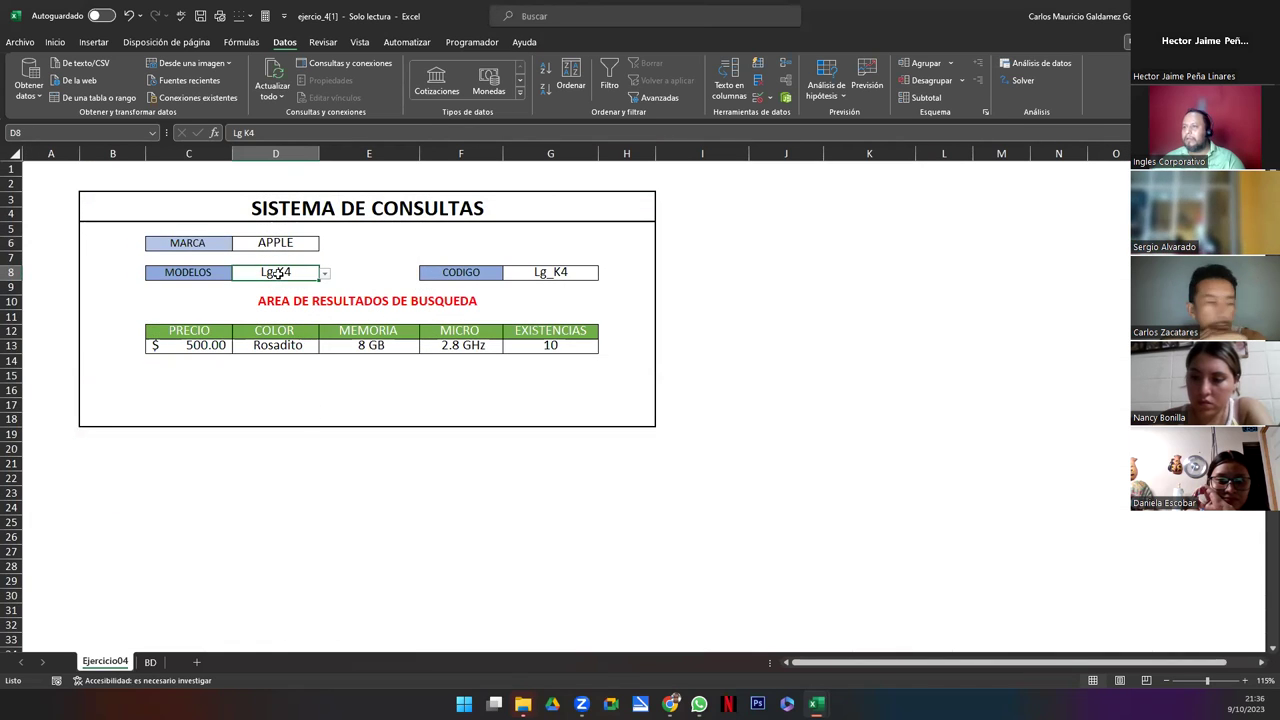
key(Delete)
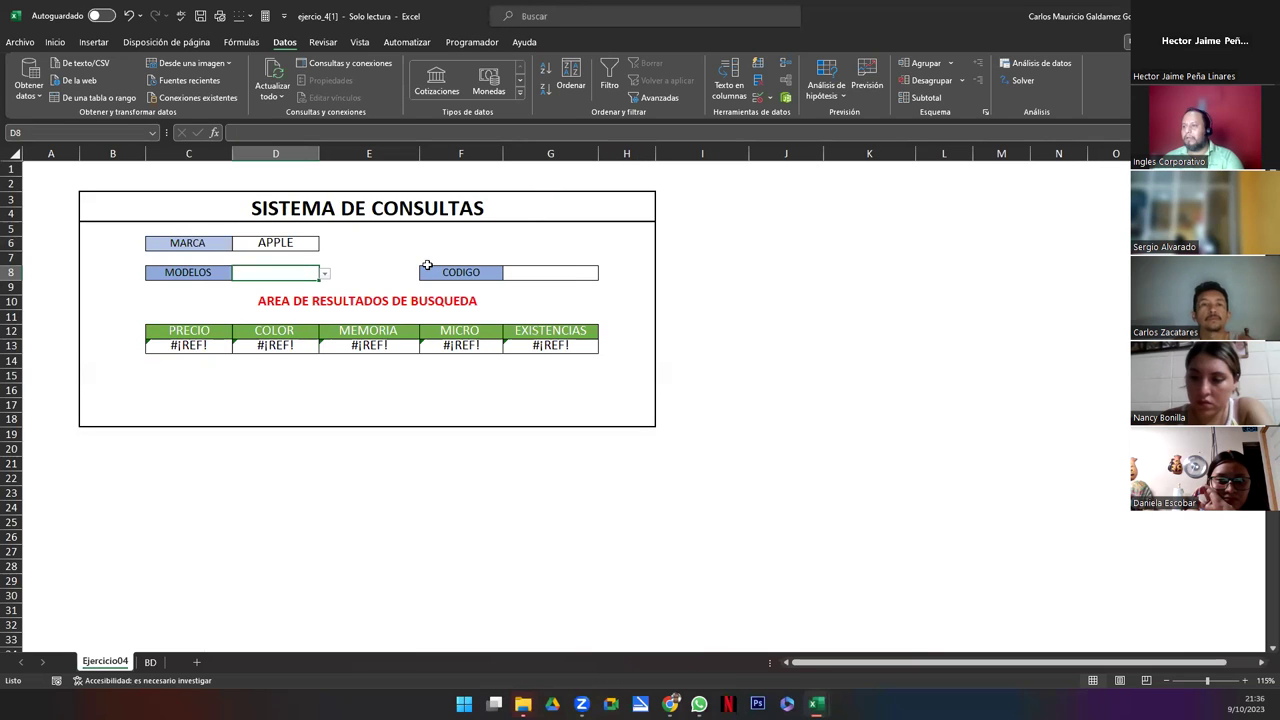
click(307, 245)
click(325, 245)
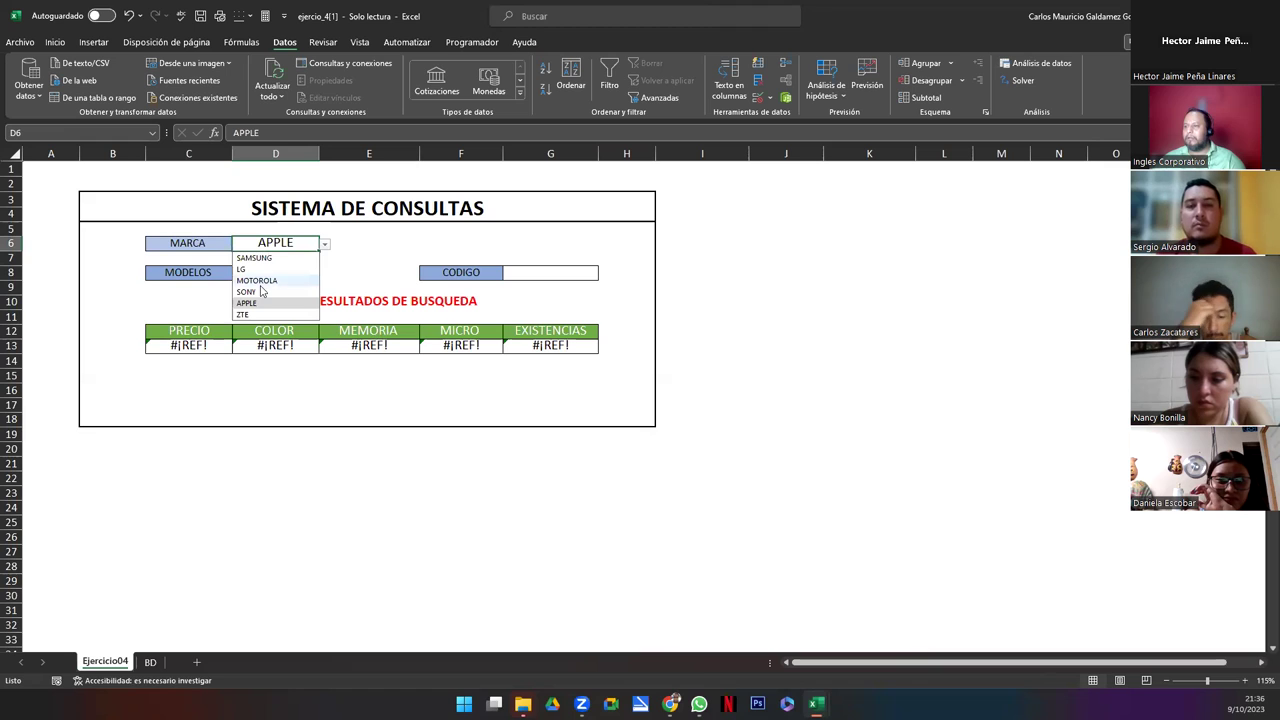
click(300, 279)
click(312, 277)
click(325, 273)
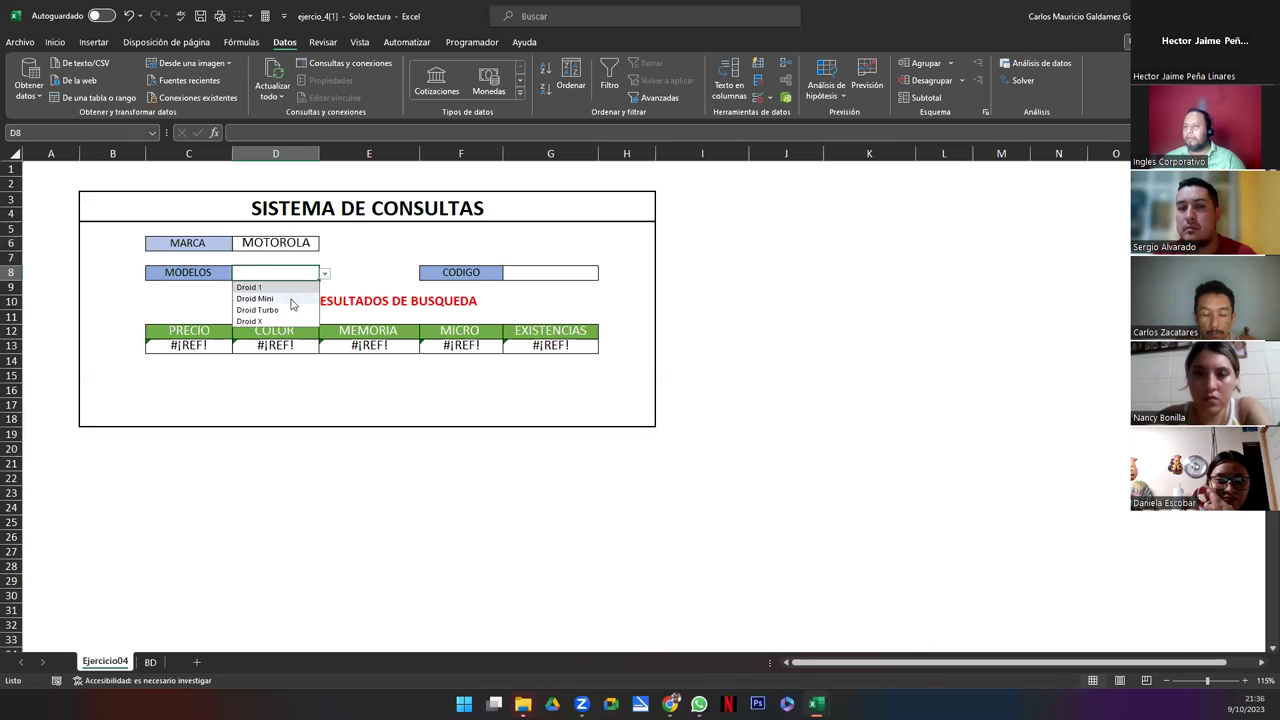
click(289, 307)
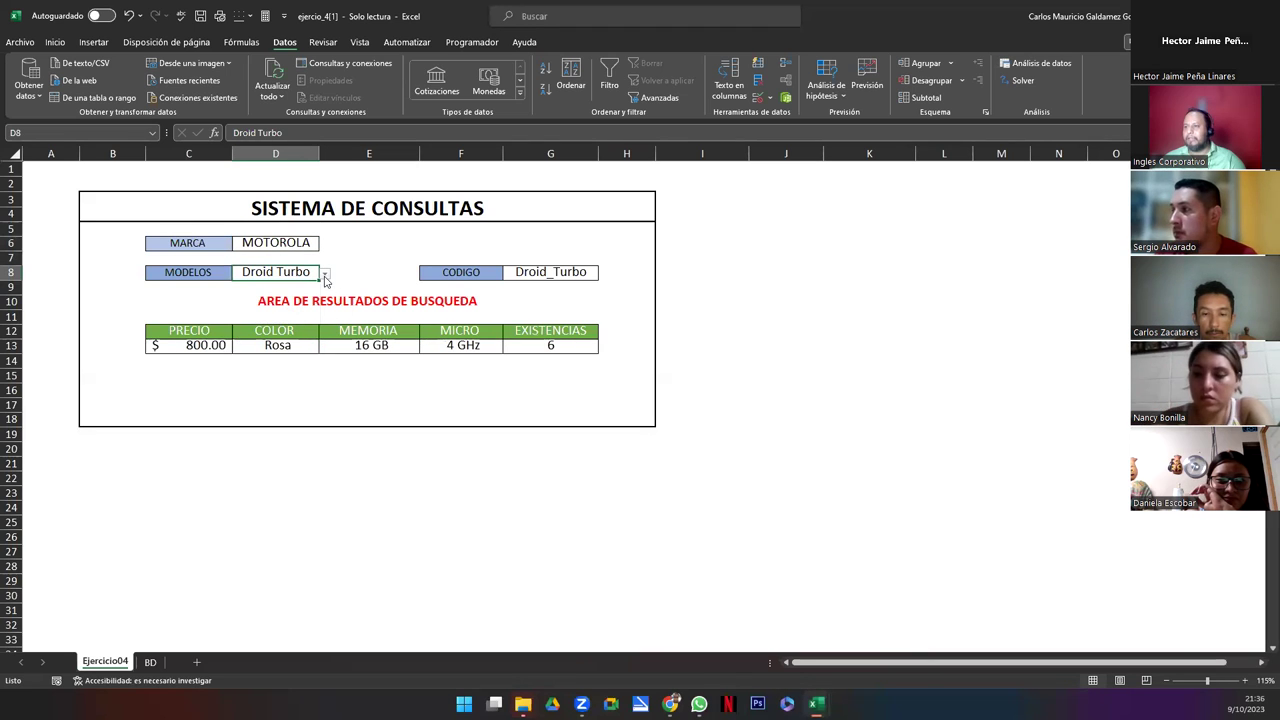
Step: Set MARCA in D6 to SONY and choose Xperia 5 as the model in D8
click(325, 273)
click(305, 243)
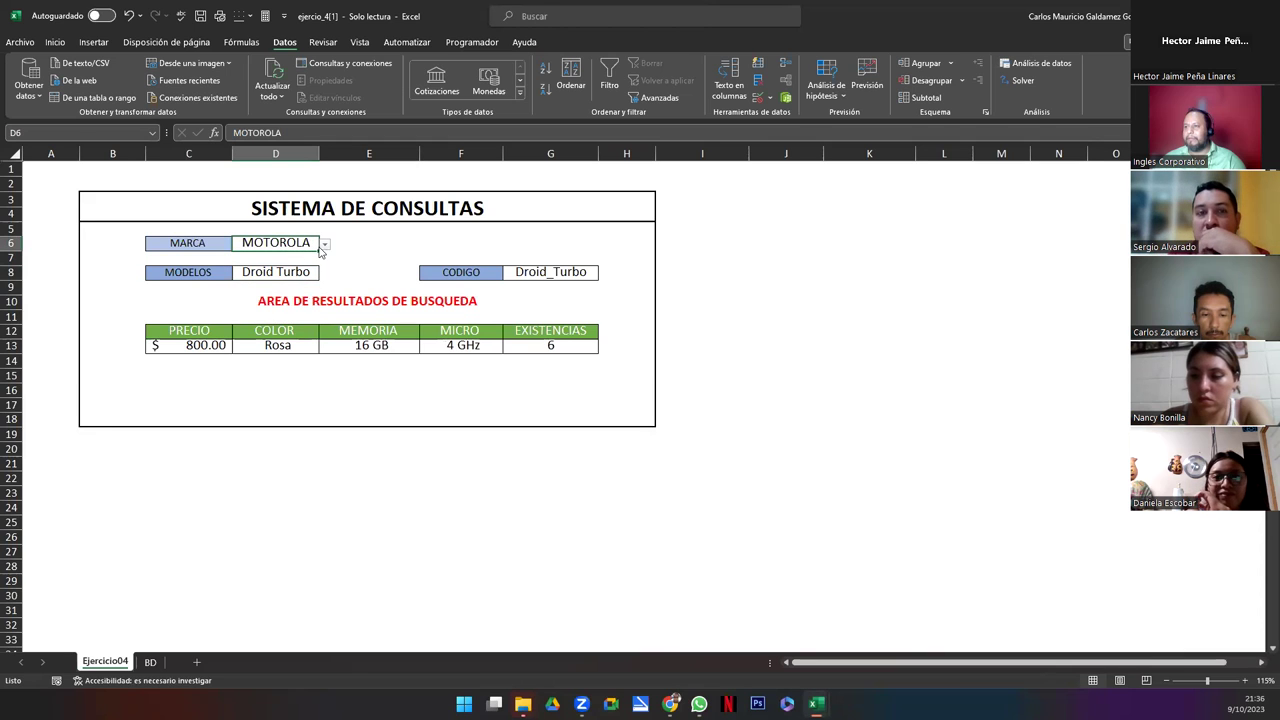
click(325, 245)
click(280, 291)
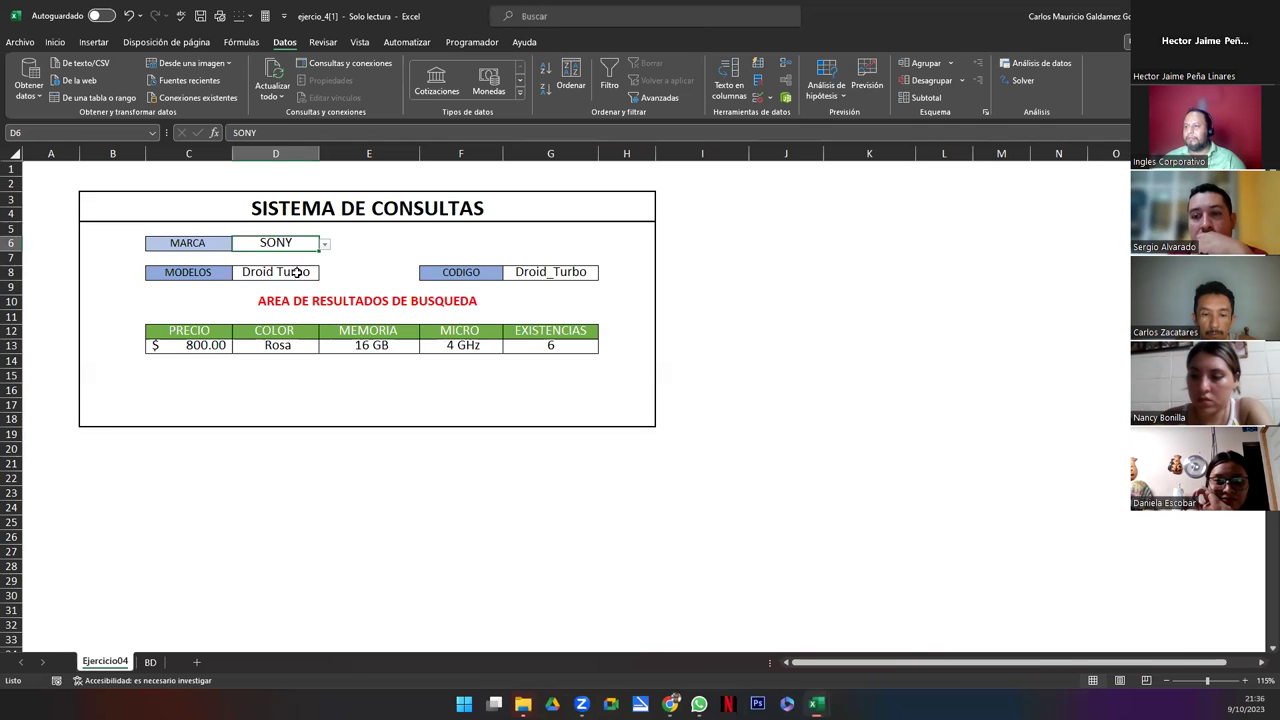
click(314, 276)
click(325, 275)
click(287, 295)
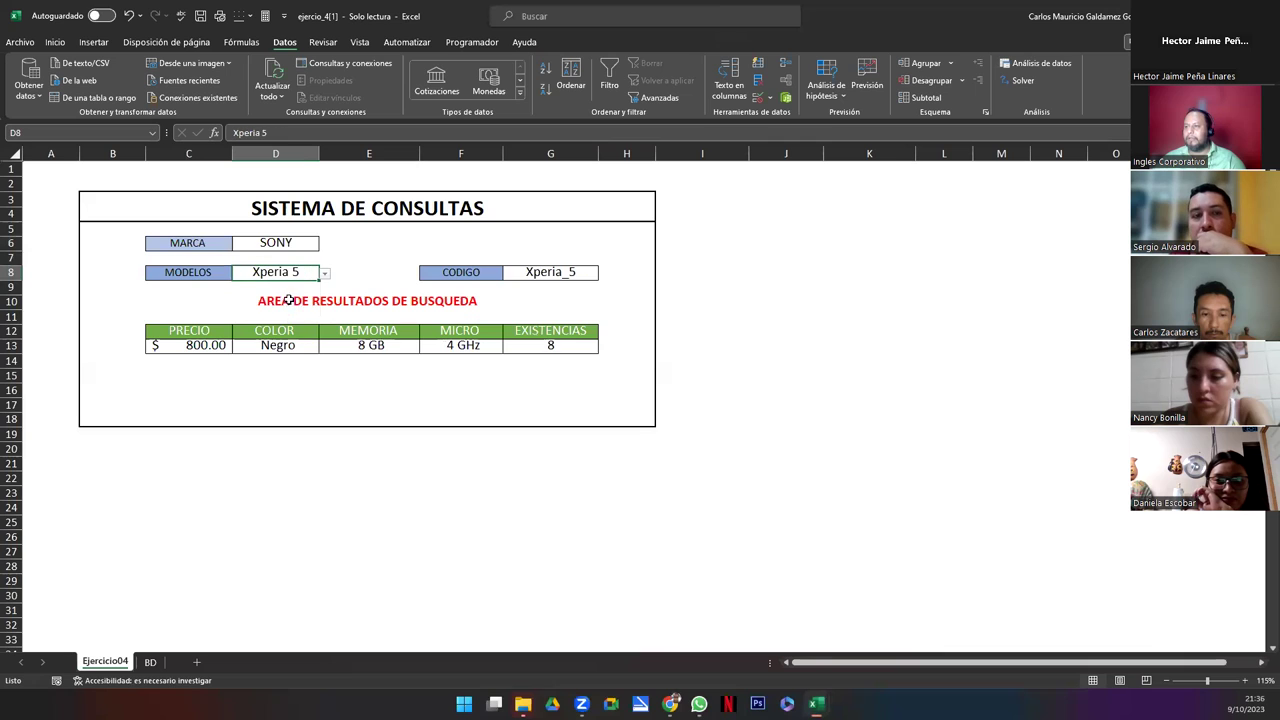
Step: Set MARCA in D6 to APPLE and select the MODELOS cell D8 to check its list
click(310, 246)
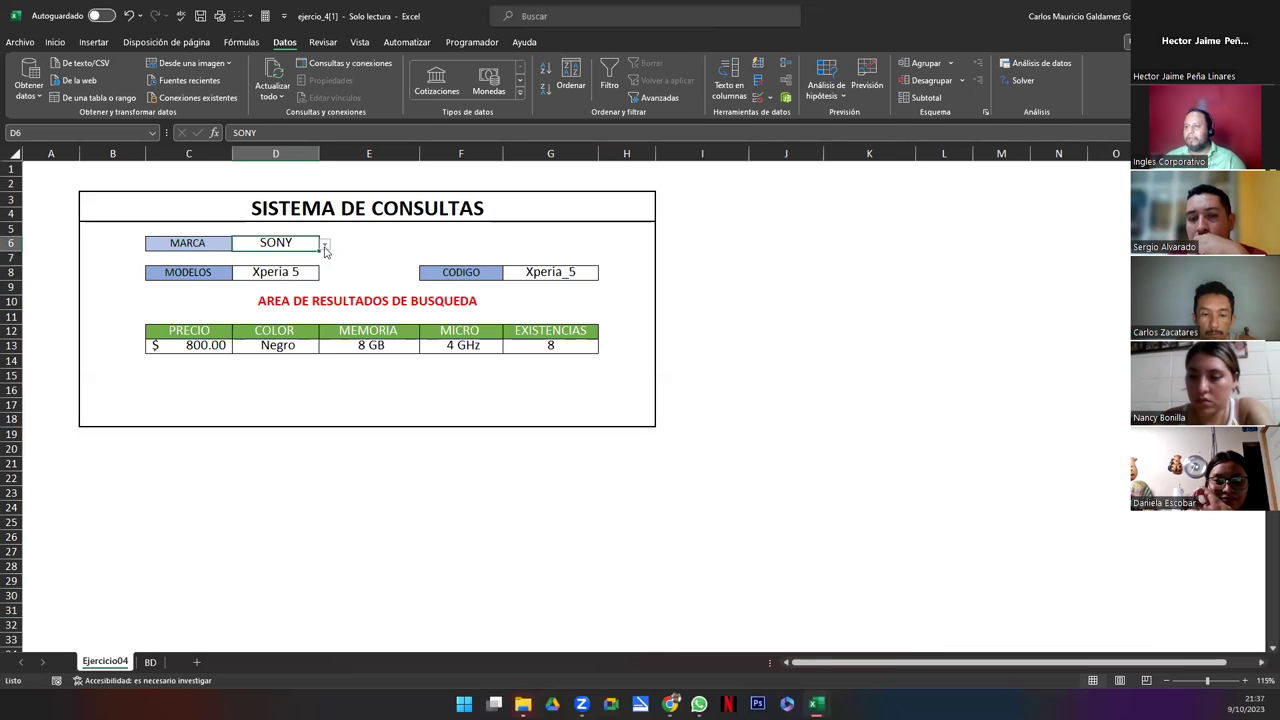
click(325, 245)
click(282, 303)
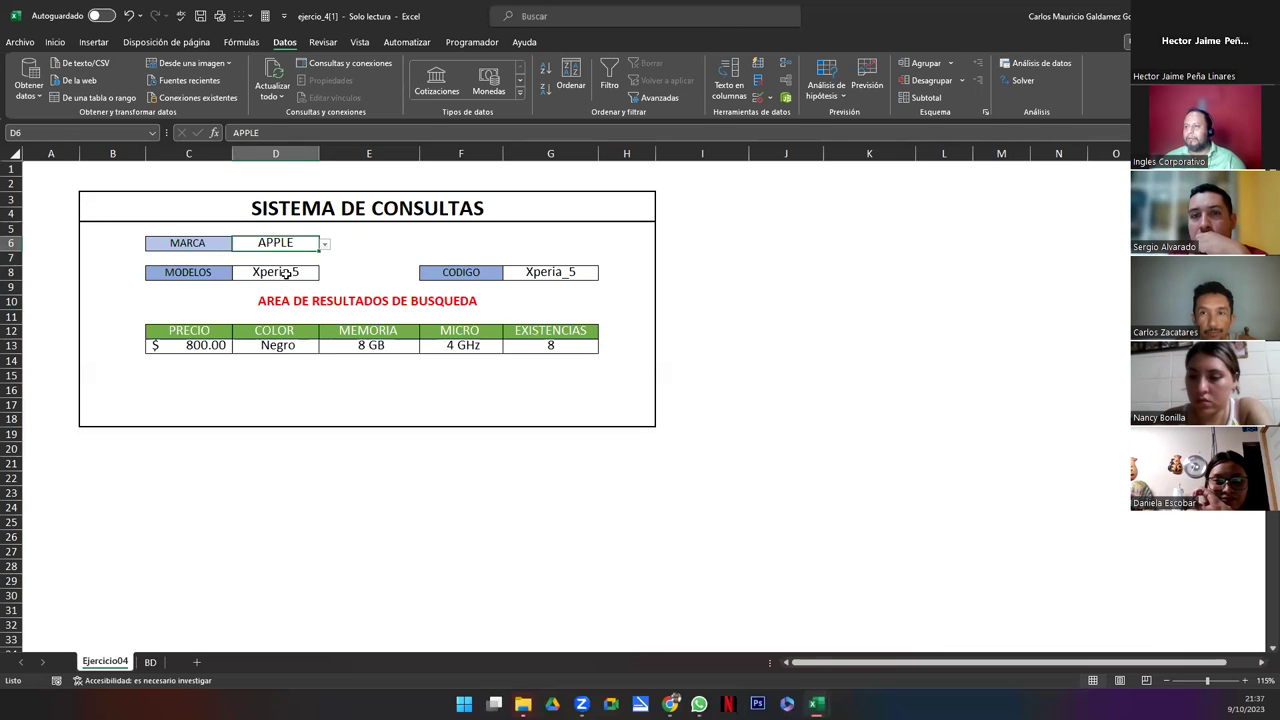
click(285, 274)
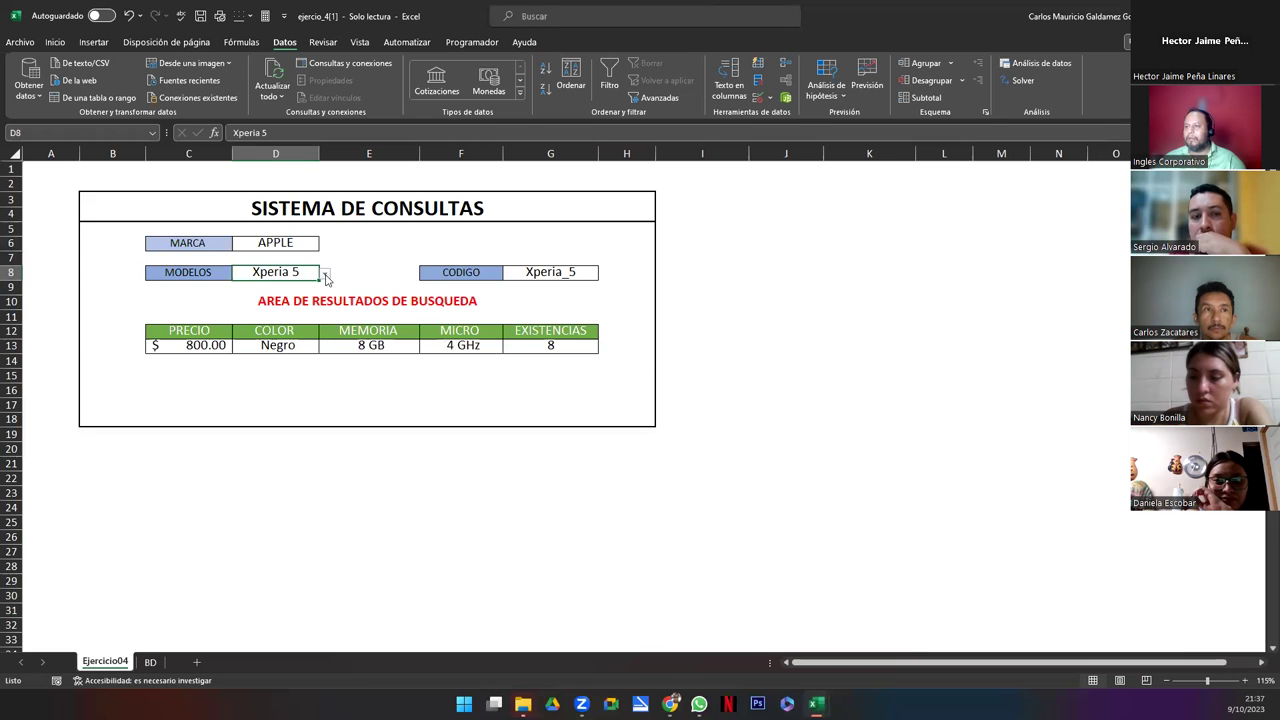
Step: On the BD sheet, compare the APPLE brand entries with the name assigned to the iPhone models C19:C23
click(150, 662)
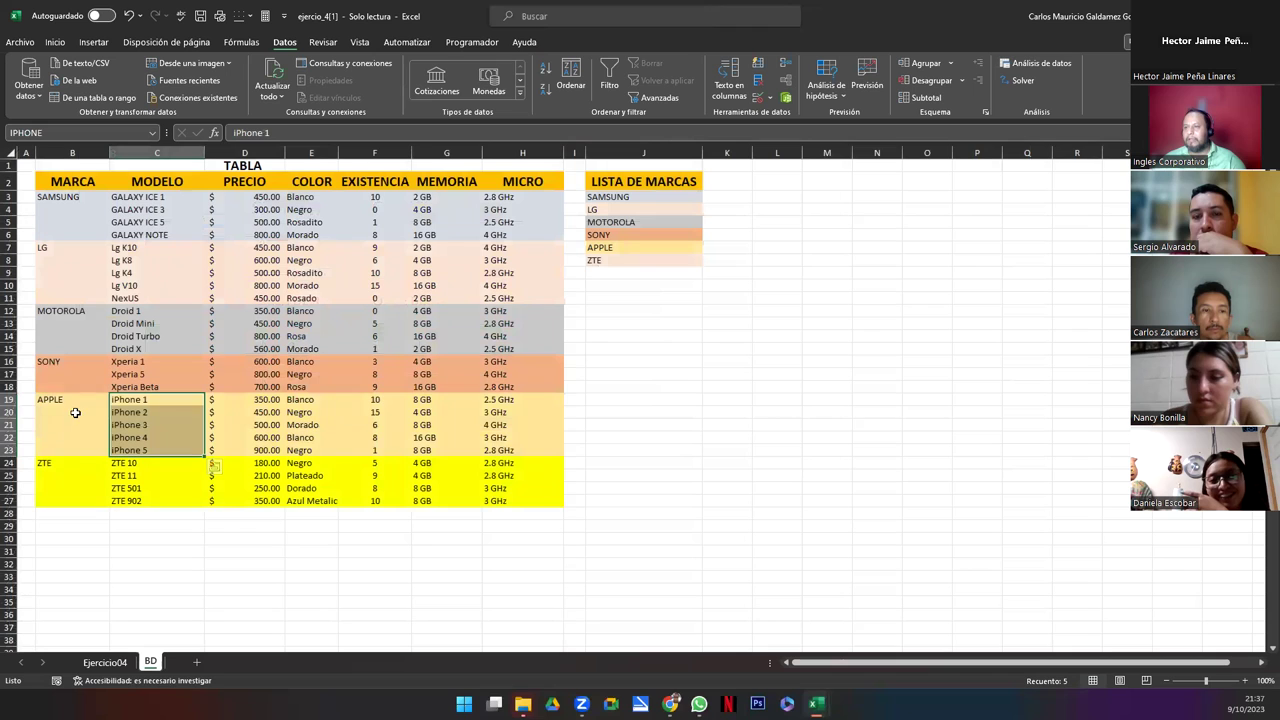
click(64, 401)
drag(67, 435, 68, 452)
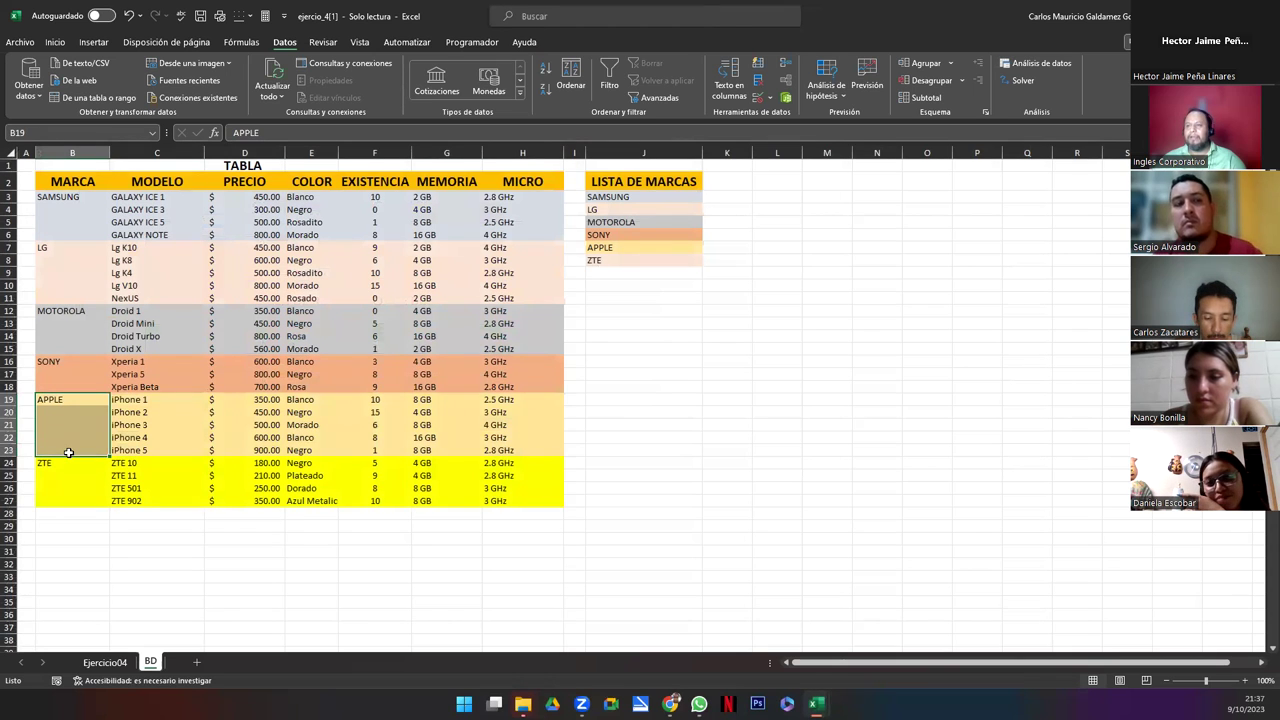
click(156, 401)
click(616, 248)
drag(146, 400, 145, 451)
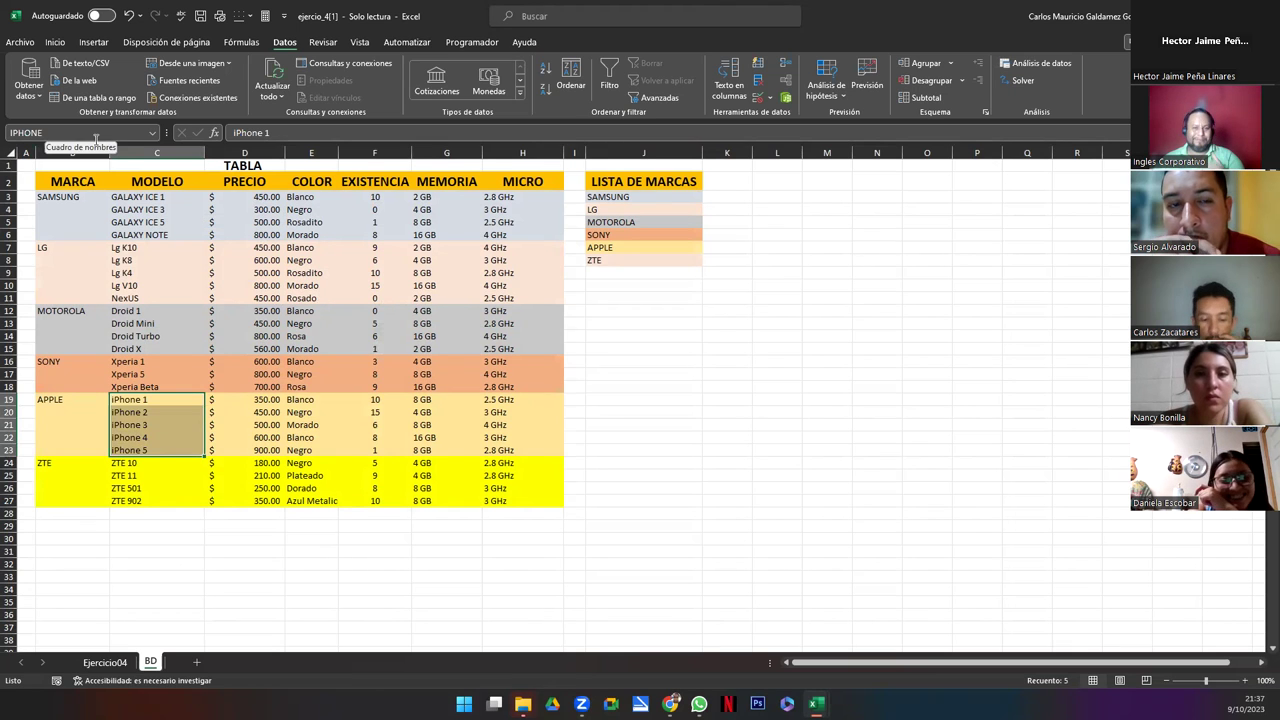
click(213, 336)
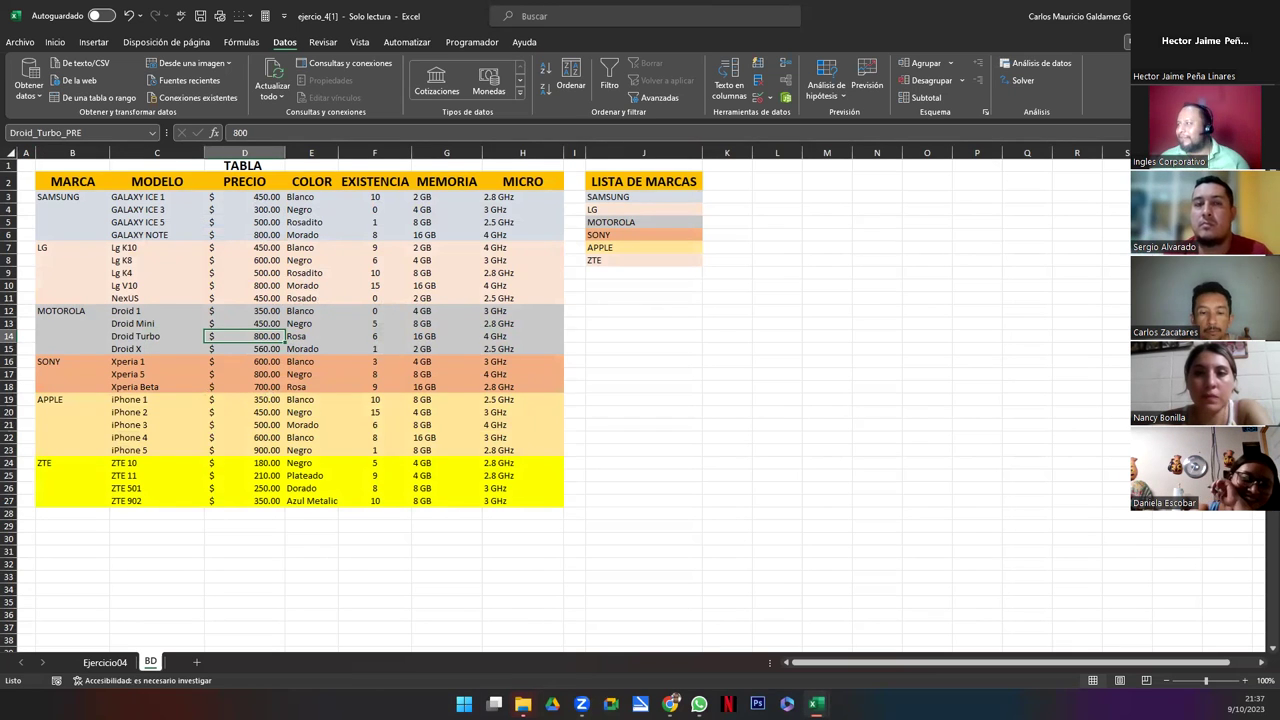
Step: Close the ejercio_4 workbook and switch to the Sesión 05 Tutor workbook
key(ctrl+w)
click(654, 369)
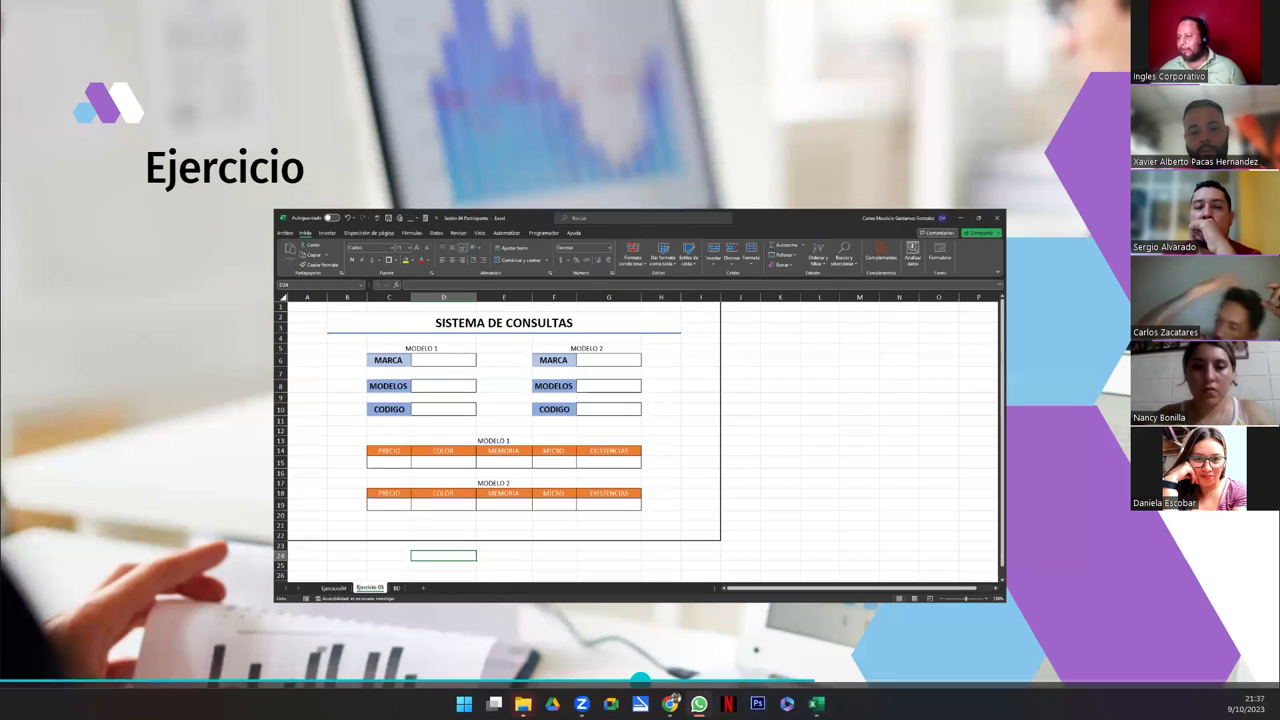
mouse_move(816, 703)
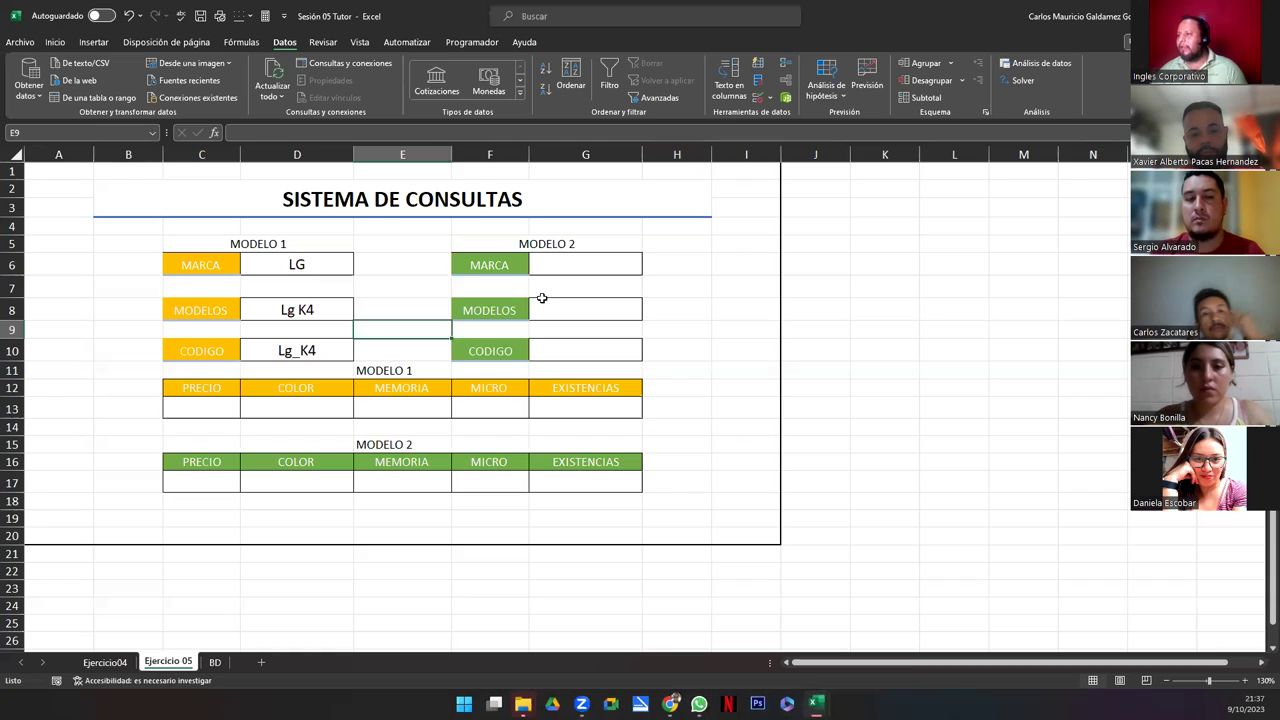
click(770, 635)
Step: Clear the Modelo 1 MODELOS cell D8 and reapply its list validation with the source =INDIRECTO($D$6)
click(281, 307)
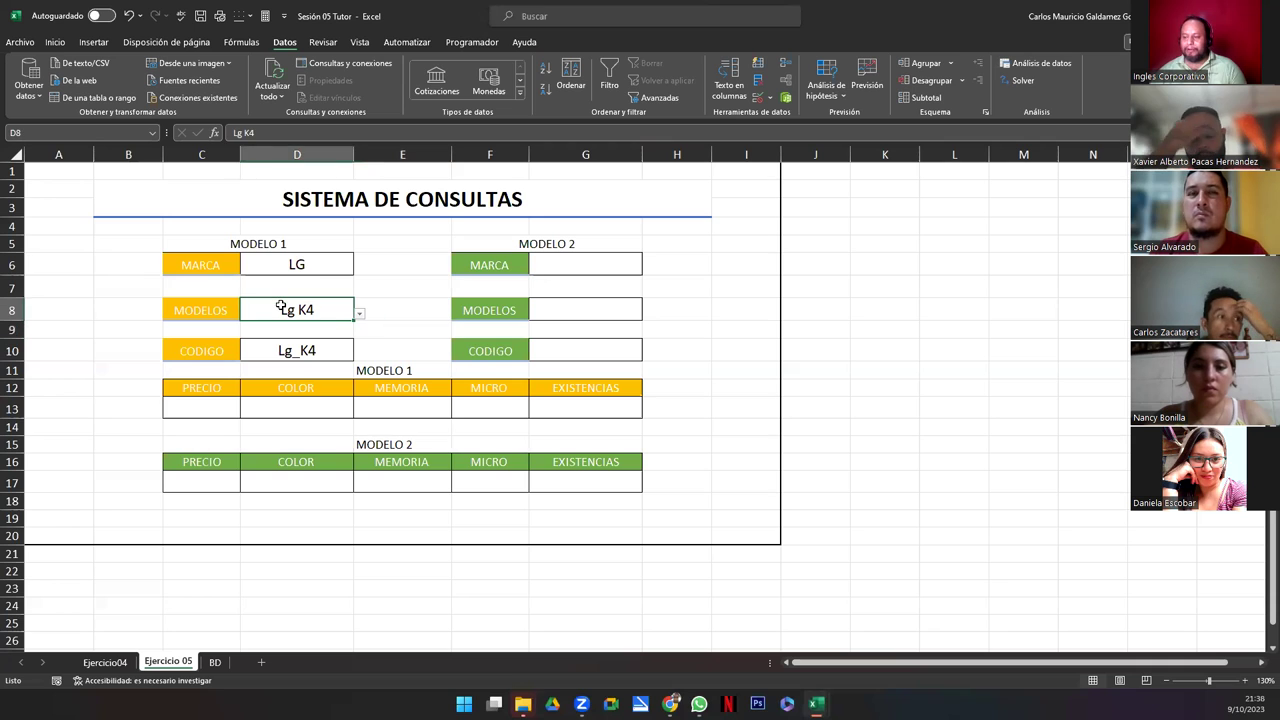
key(Delete)
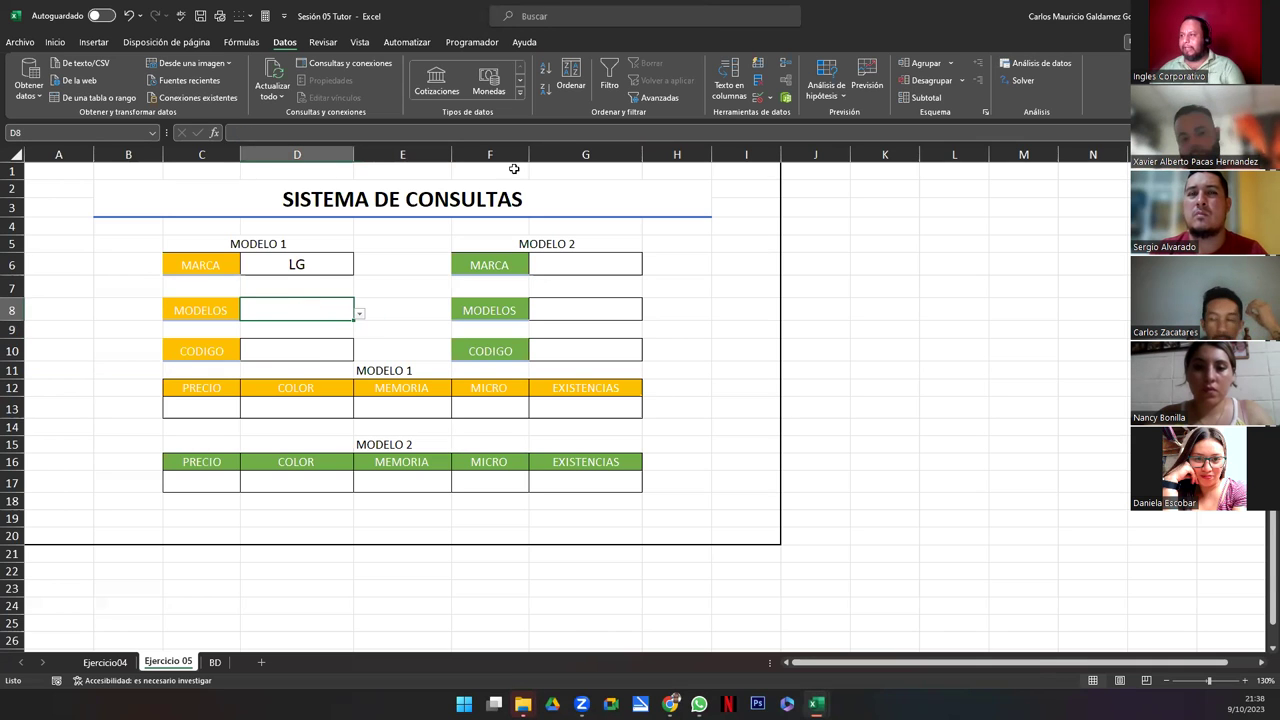
click(753, 96)
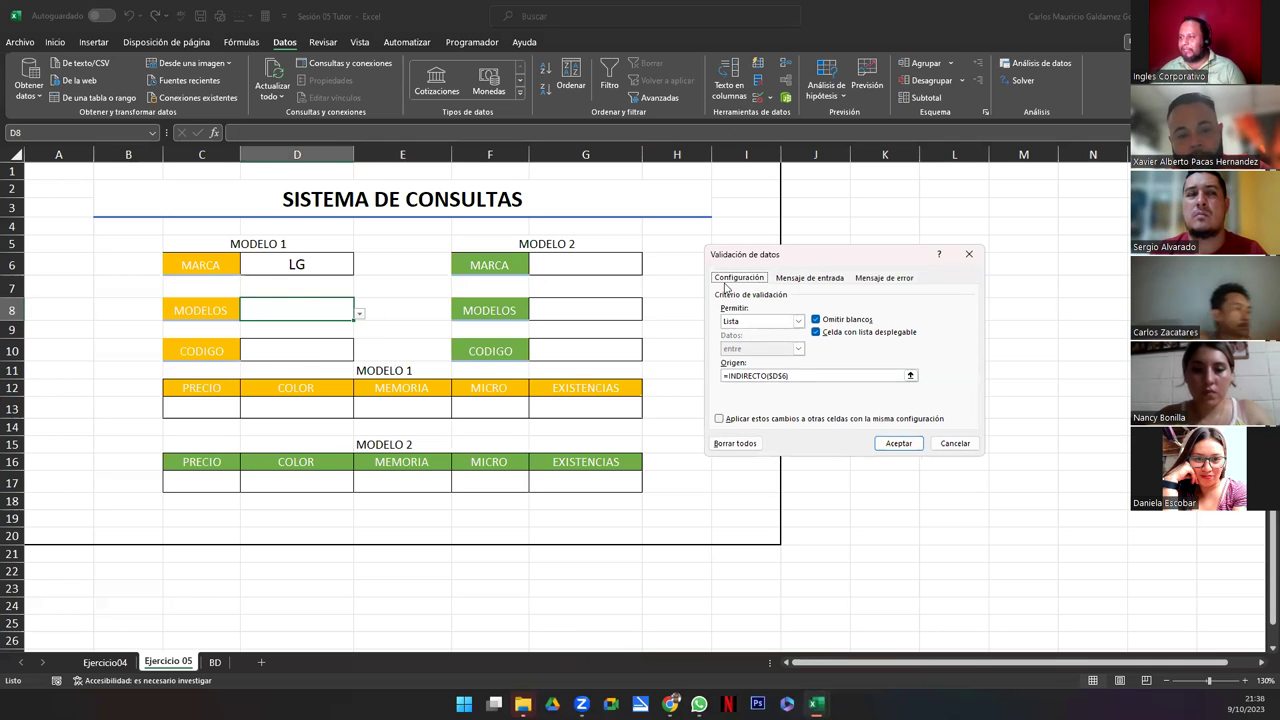
click(747, 322)
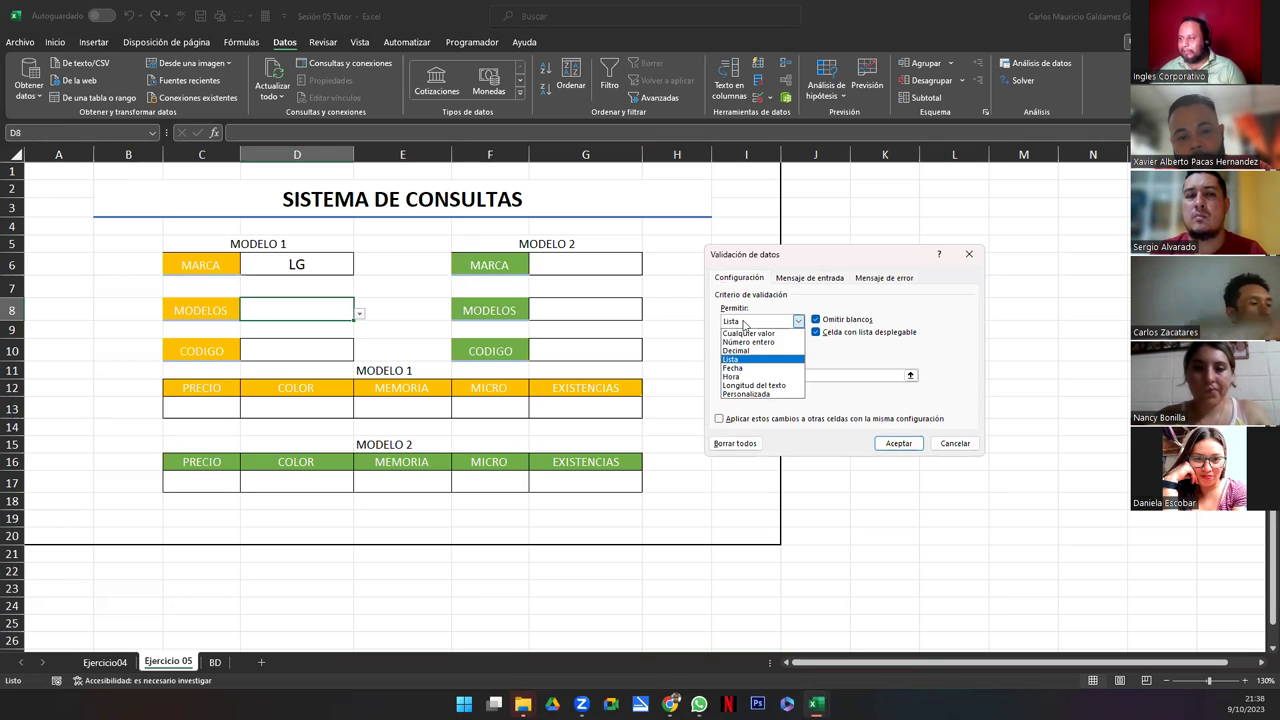
click(831, 366)
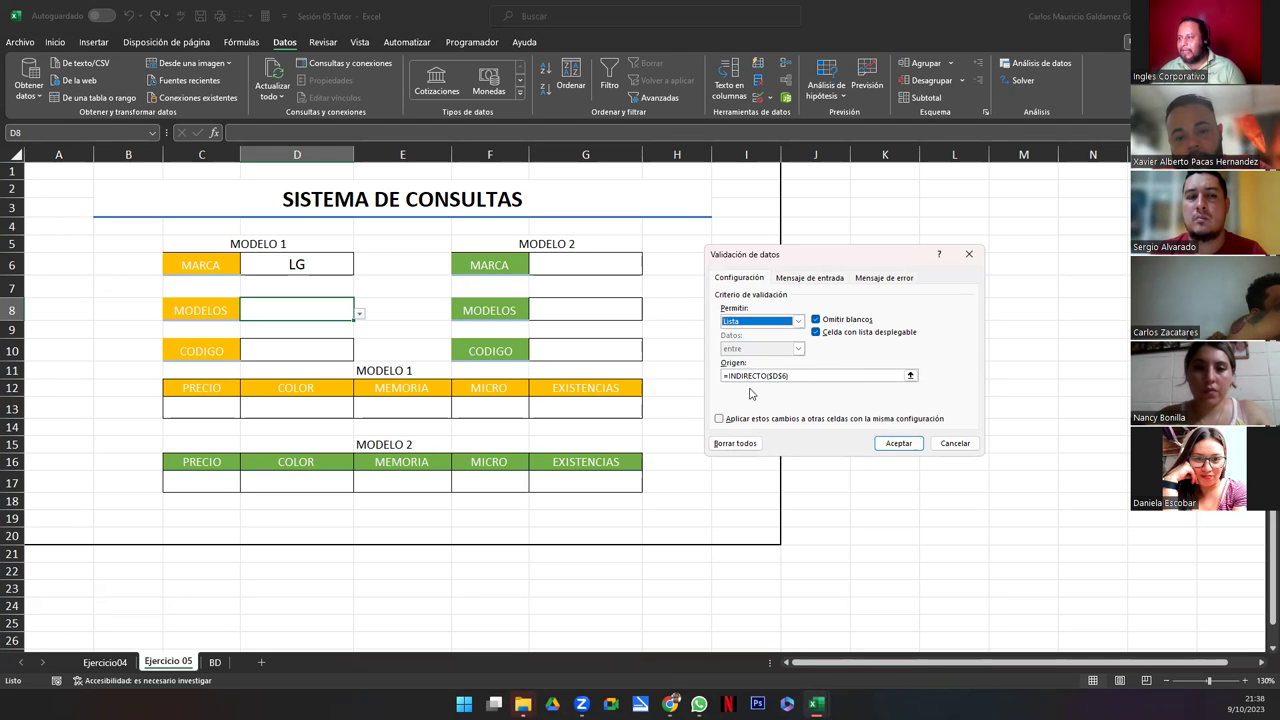
key(ctrl+Page_Down)
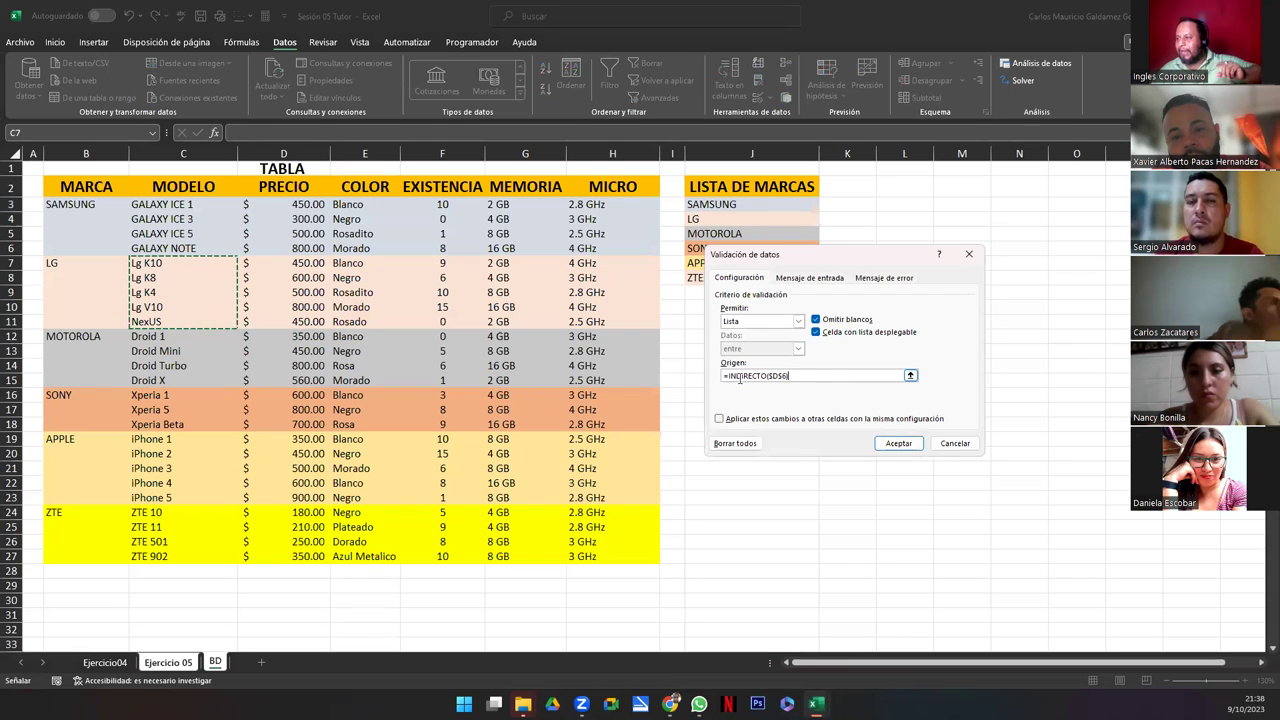
click(773, 375)
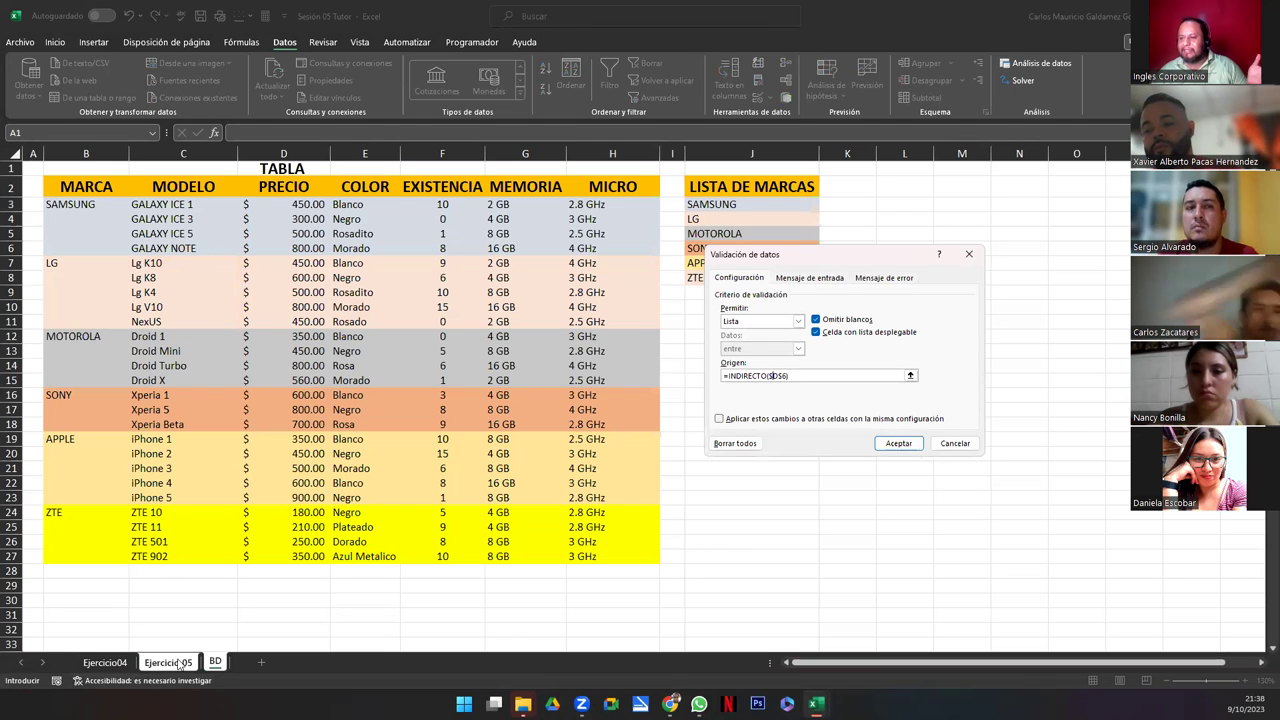
click(898, 444)
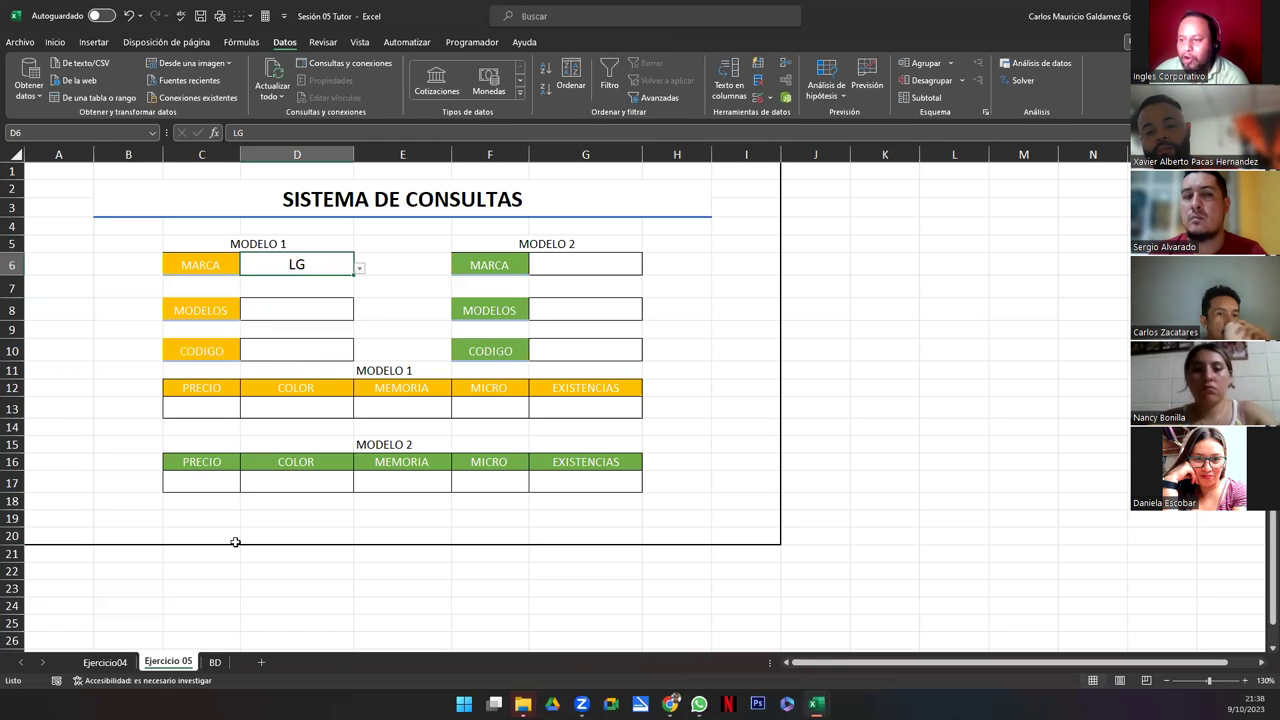
Step: Check the name of the LG model range C7:C11 on the BD sheet and return to Ejercicio 05
click(213, 662)
drag(155, 264, 157, 320)
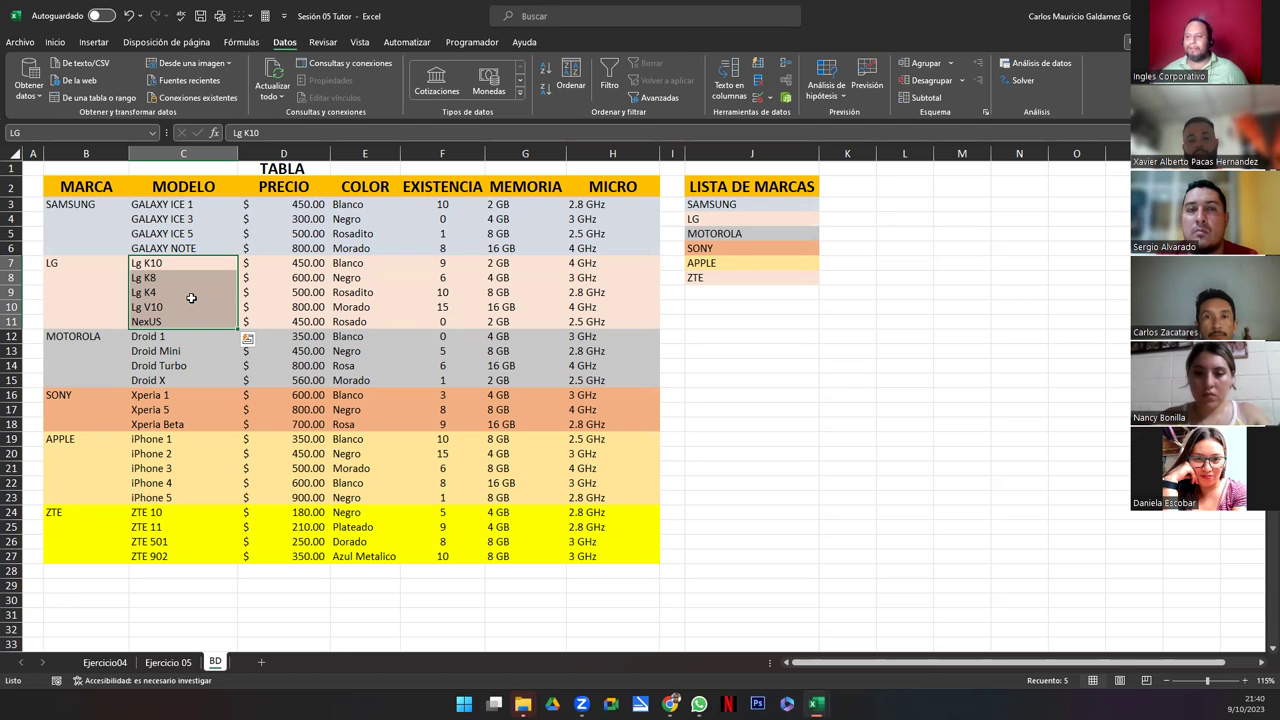
click(168, 662)
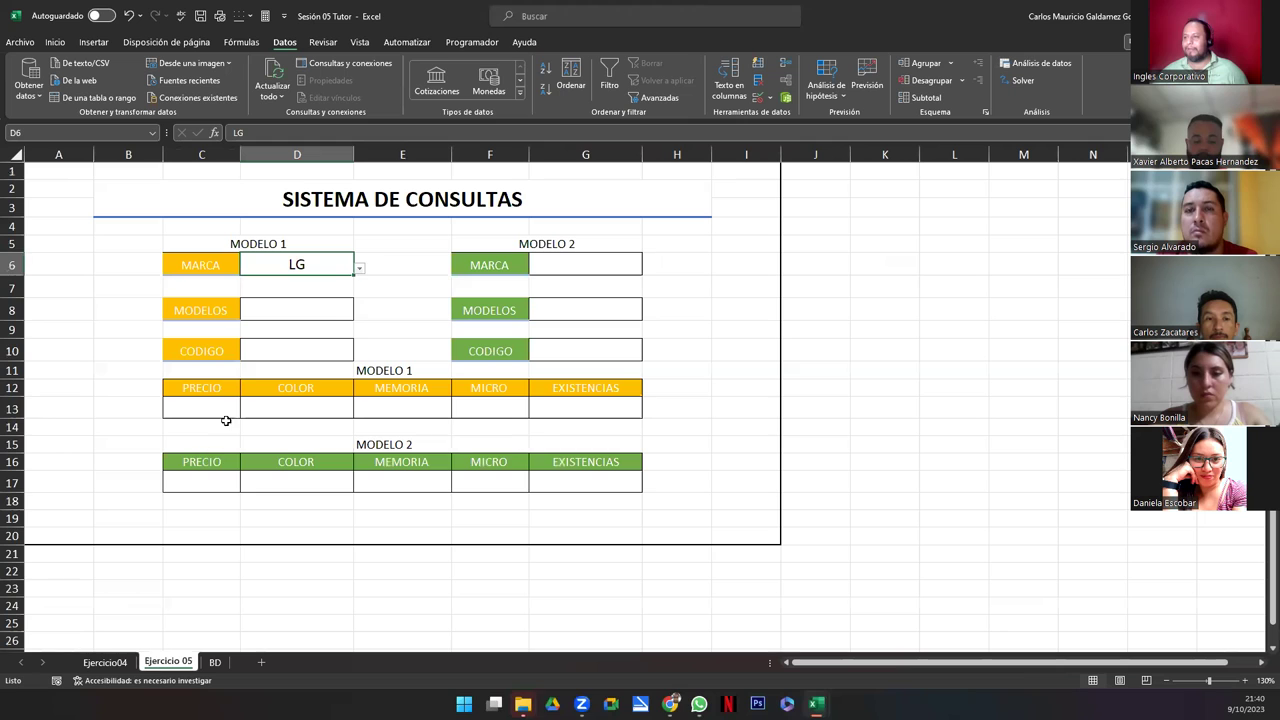
Step: Inspect the SUSTITUIR formula in the Modelo 1 CODIGO cell D10 and the Modelo 1 results table C11:G13
click(258, 352)
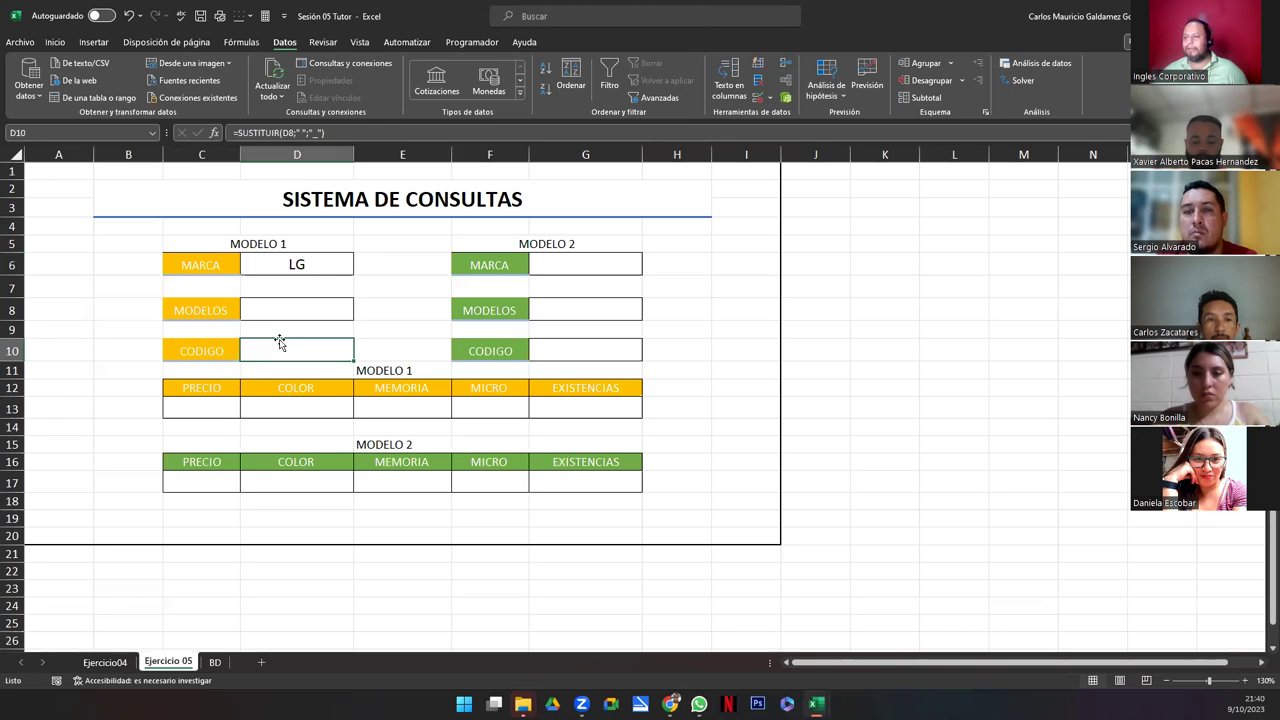
double_click(267, 352)
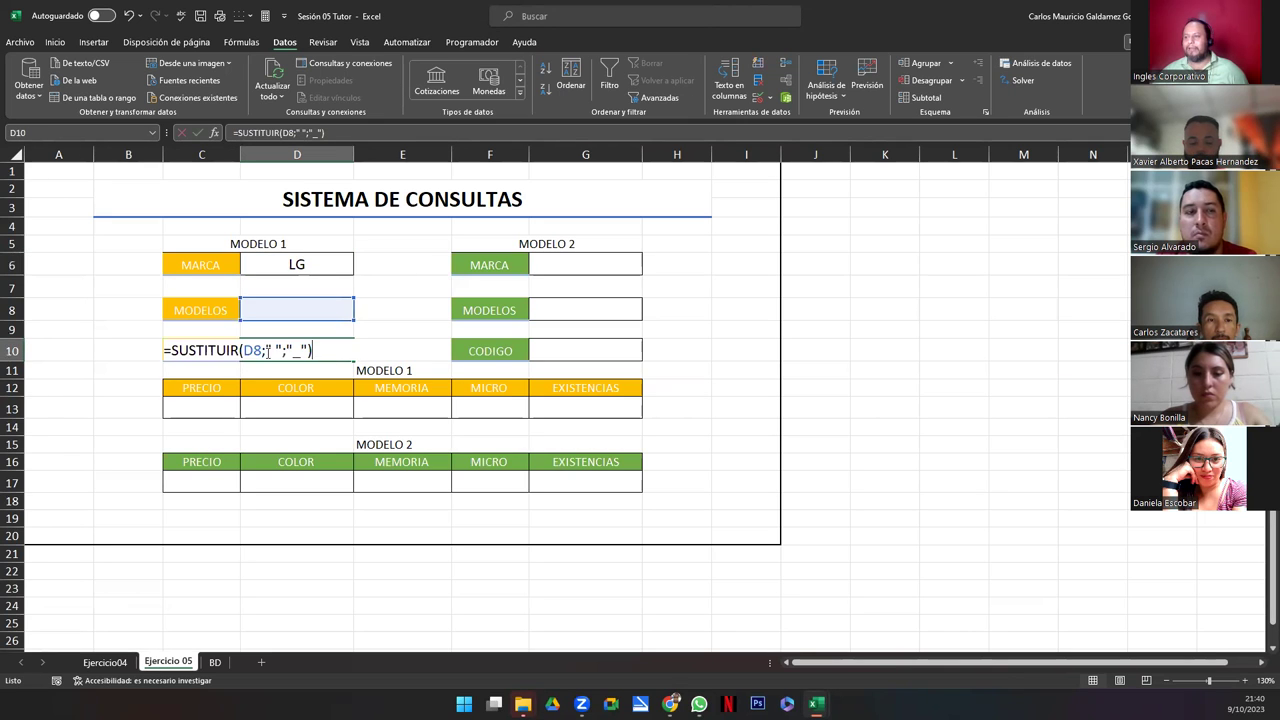
click(335, 357)
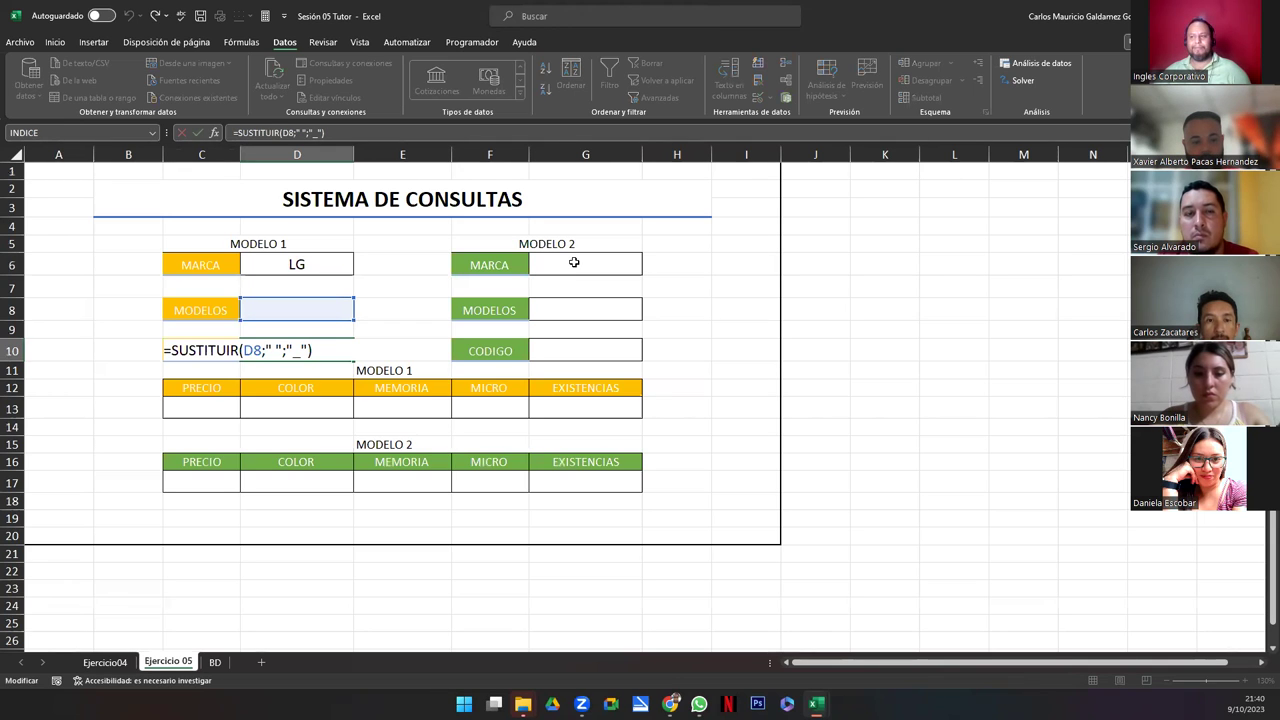
click(198, 412)
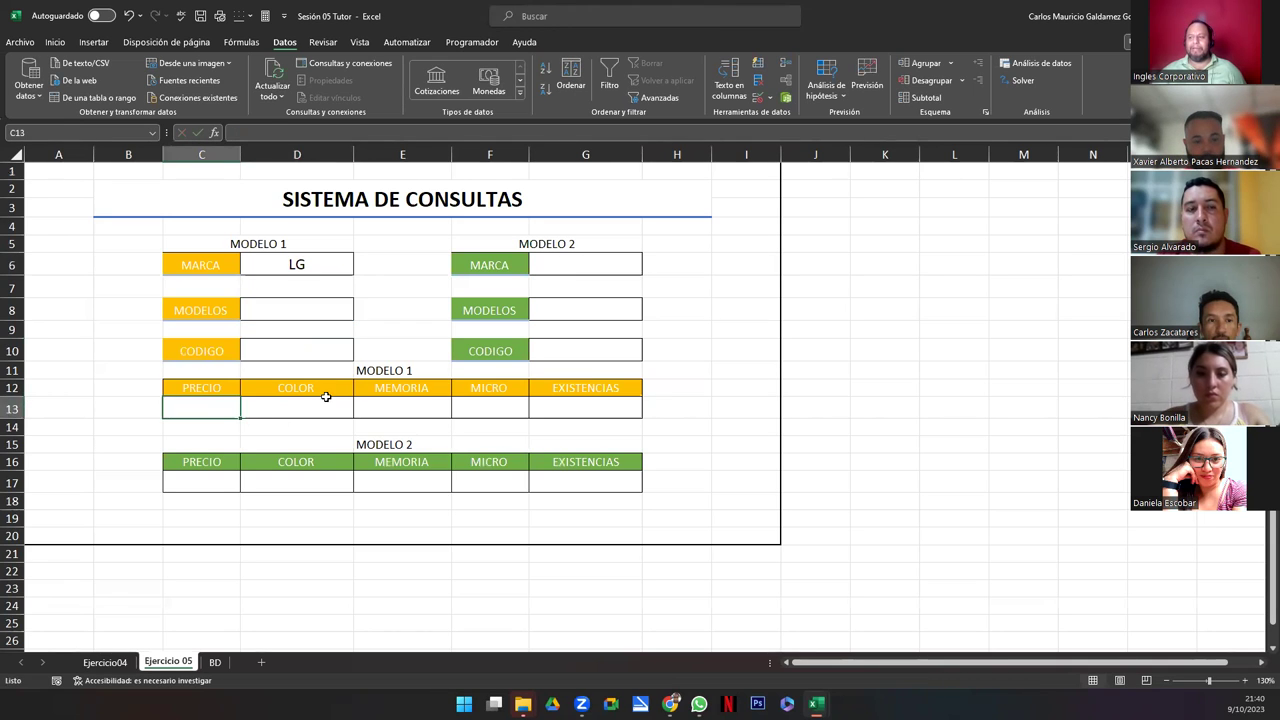
drag(344, 376, 357, 406)
drag(220, 372, 579, 407)
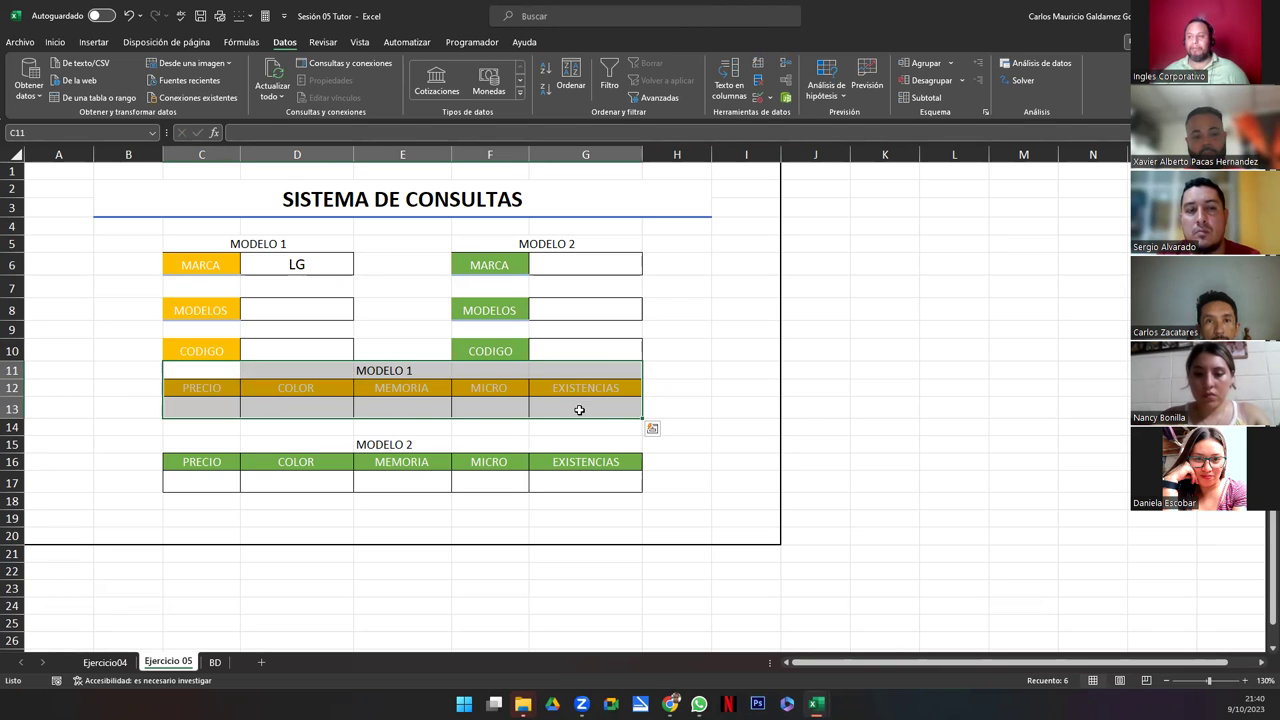
Step: Enter =INDIRECTO($D$10&"_pre") in the Modelo 1 PRECIO cell C13
click(191, 412)
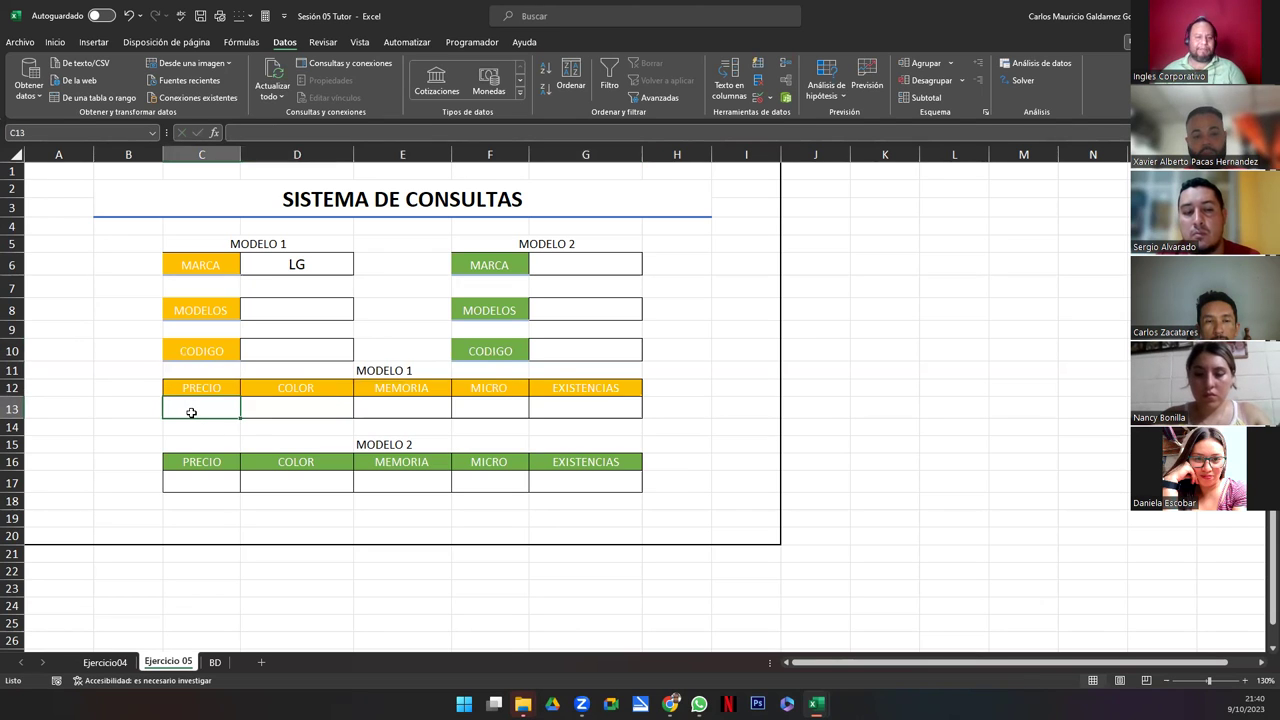
text(=)
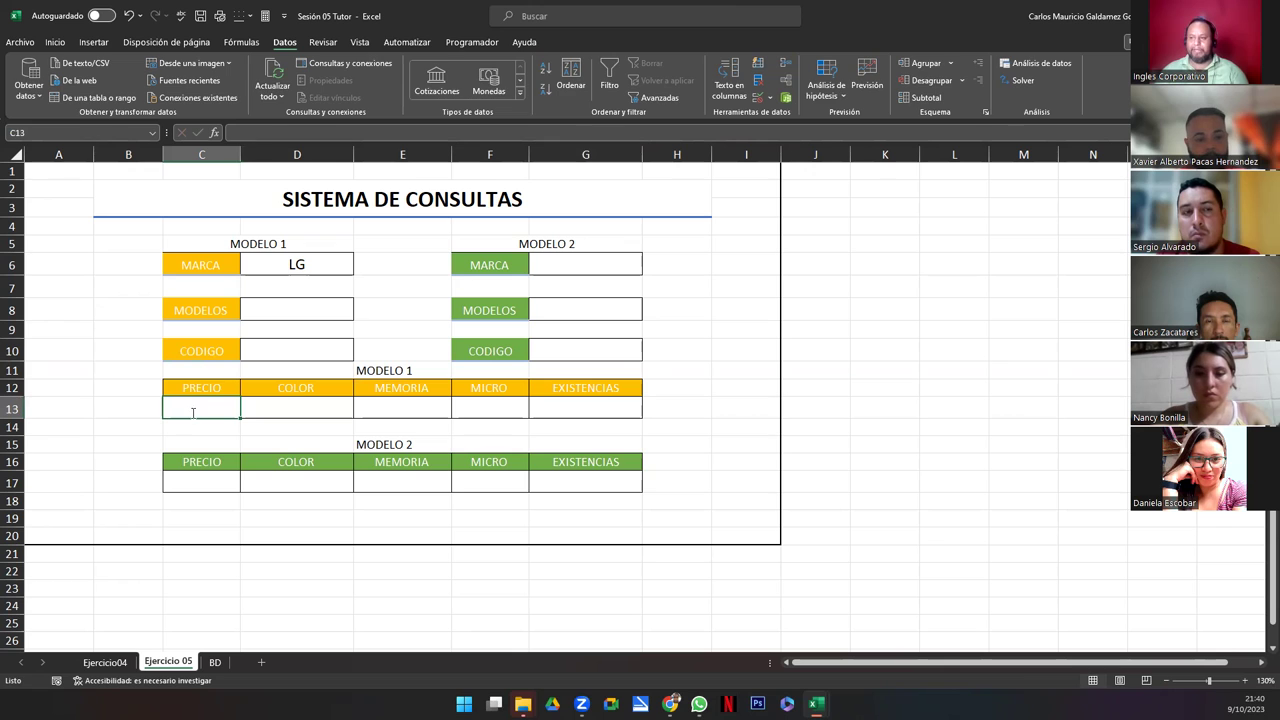
text(indi)
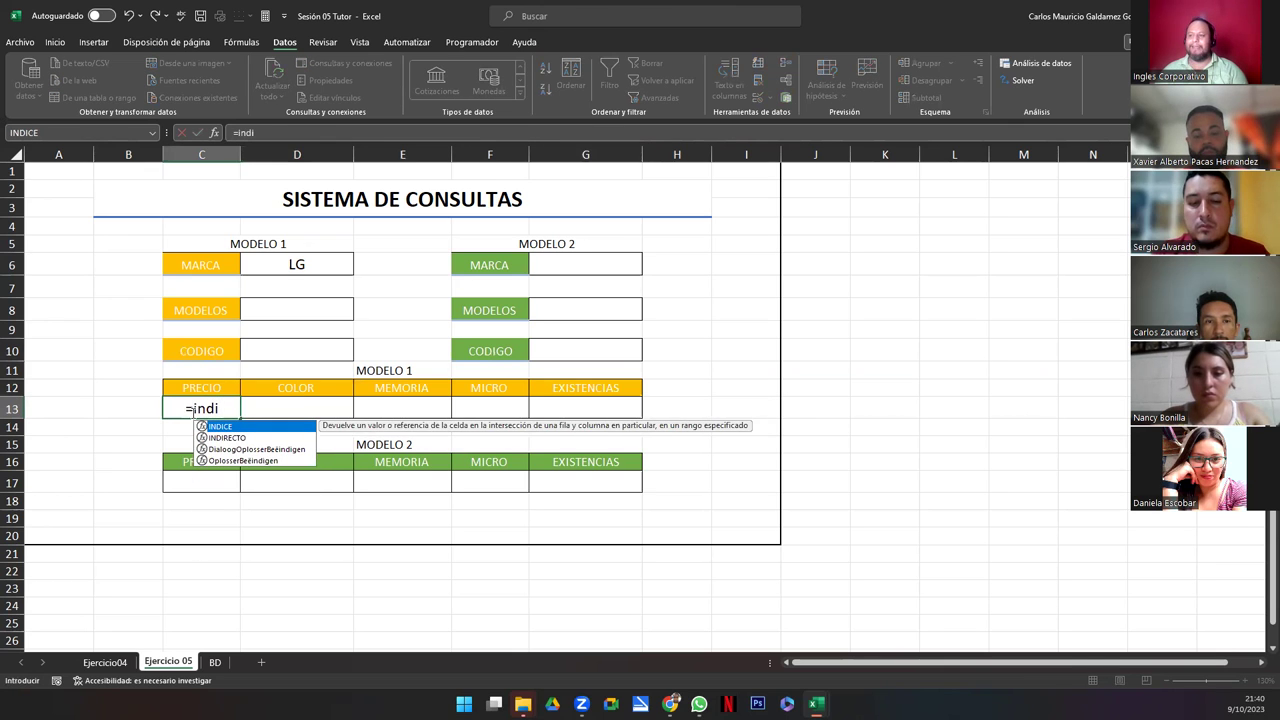
key(Down)
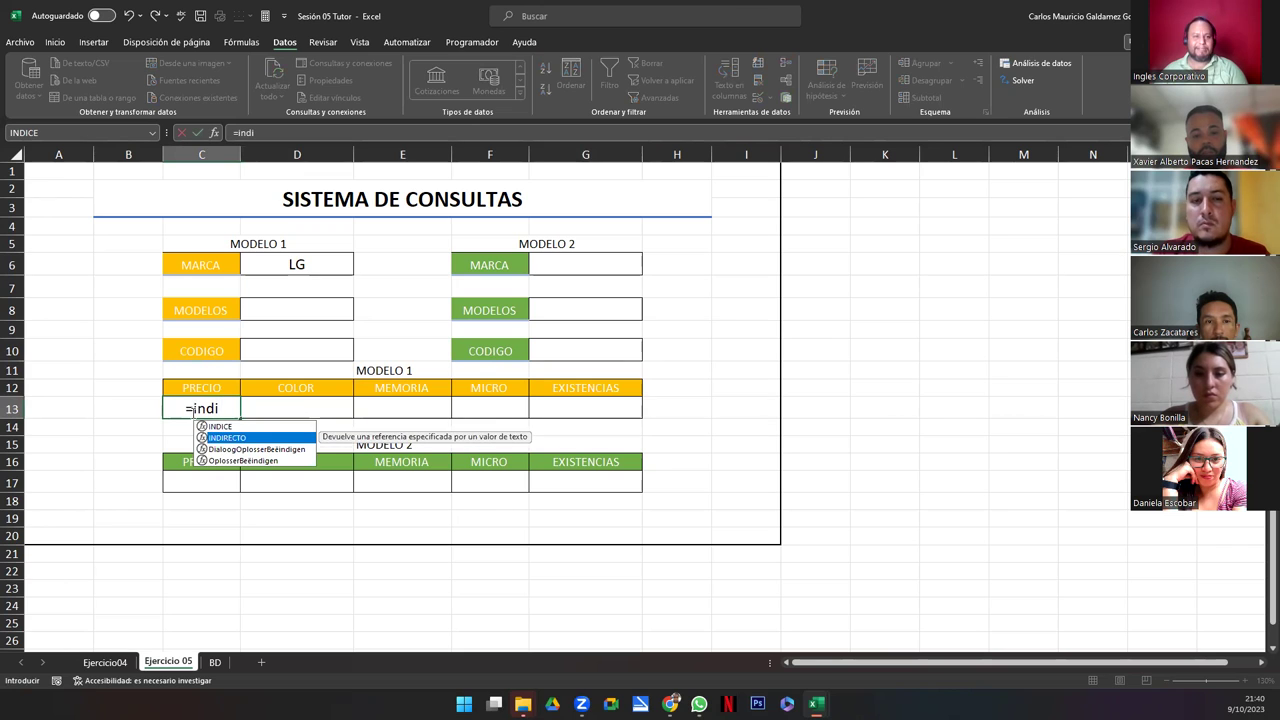
key(Tab)
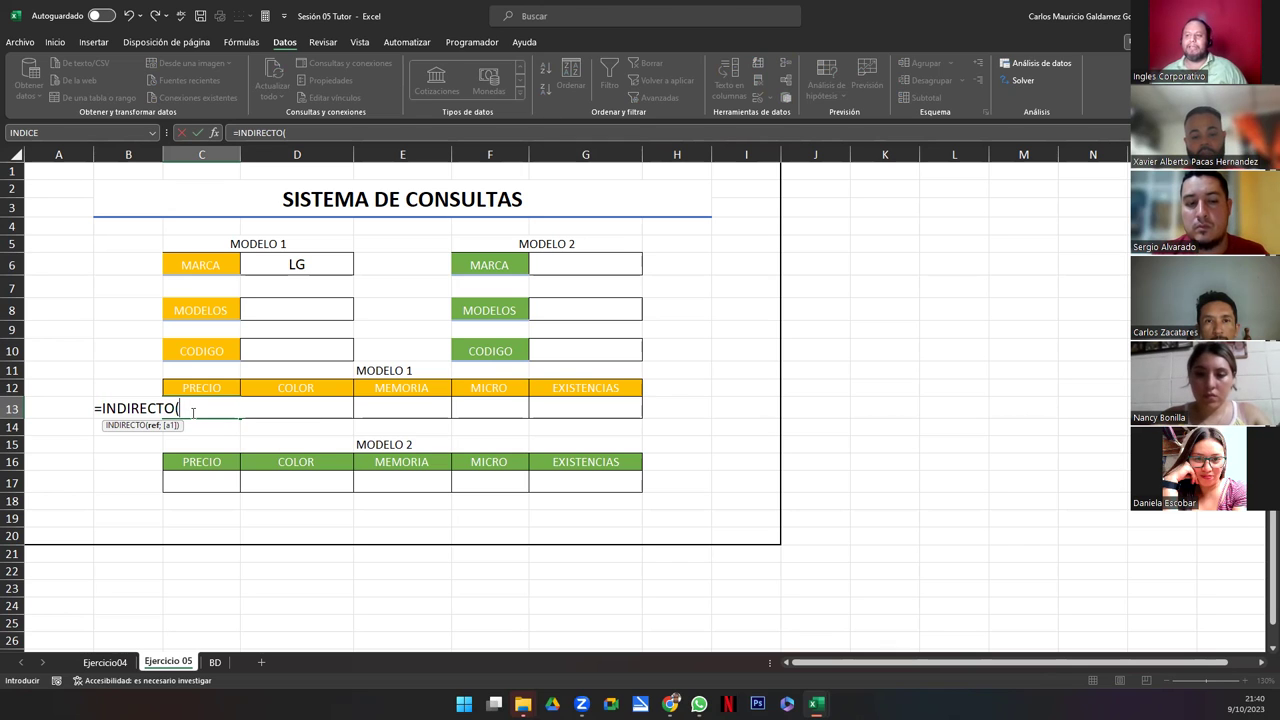
click(281, 355)
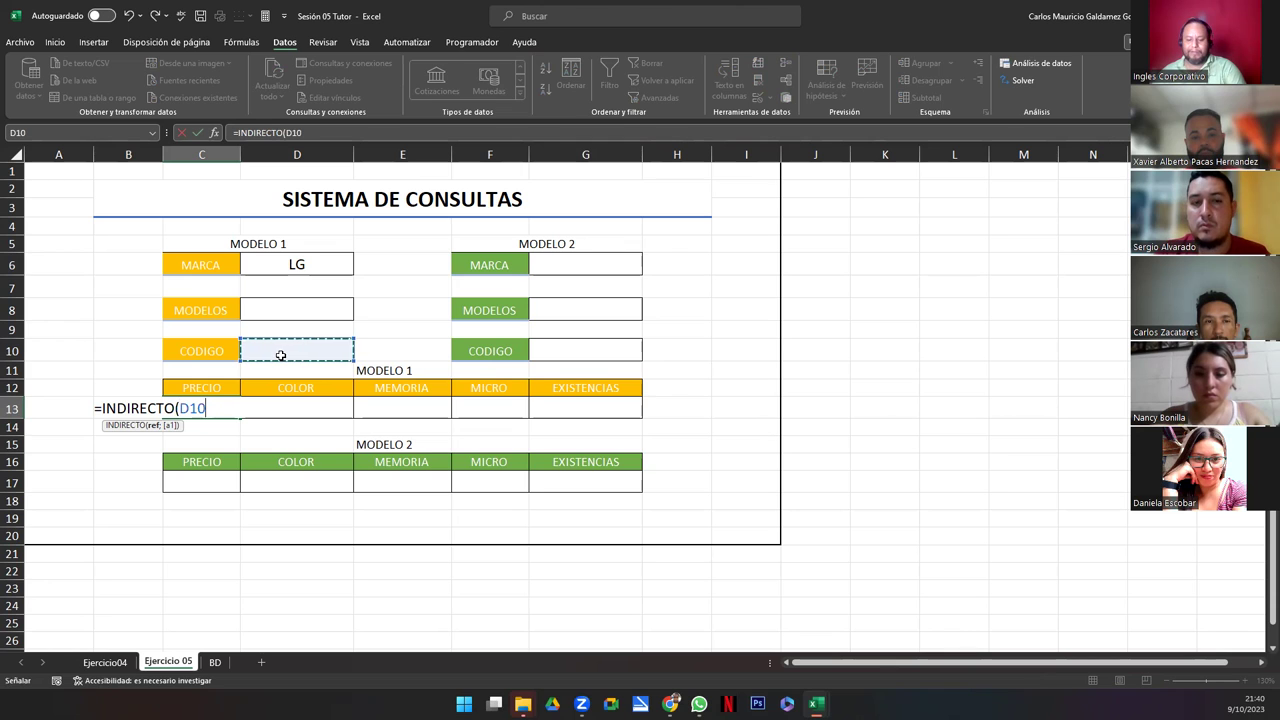
key(F4)
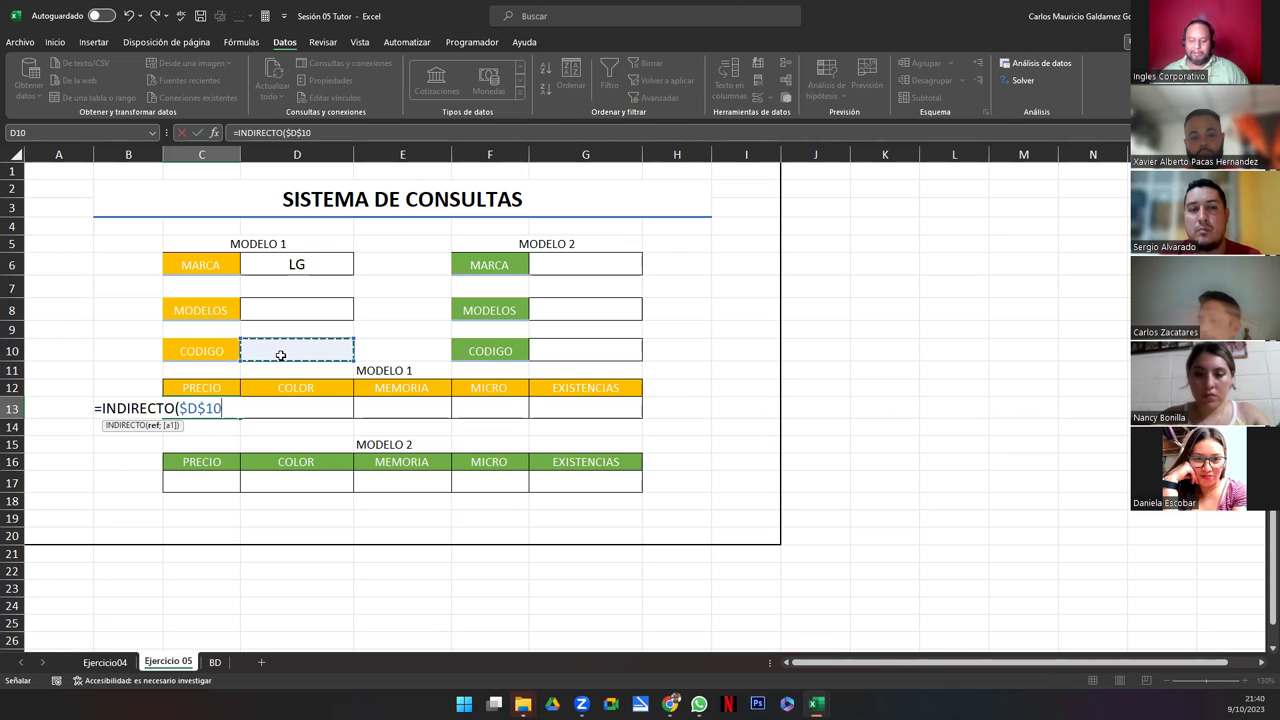
text(&")
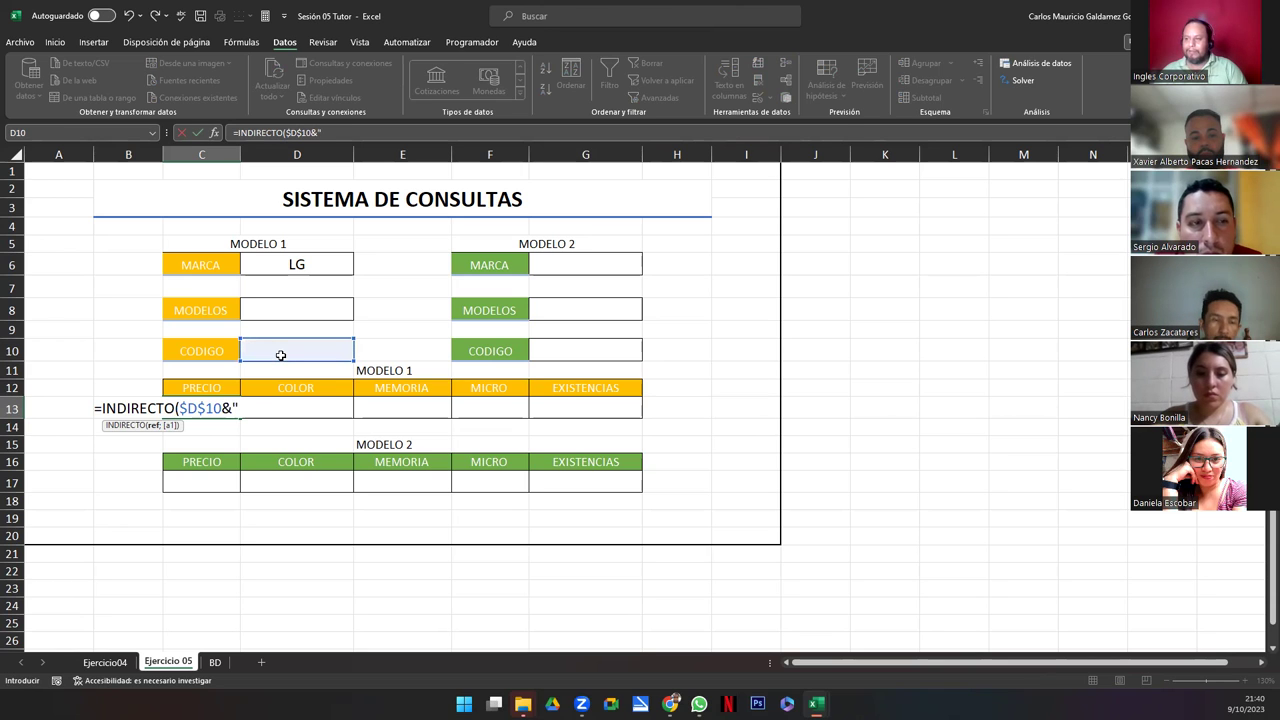
text(_pre")
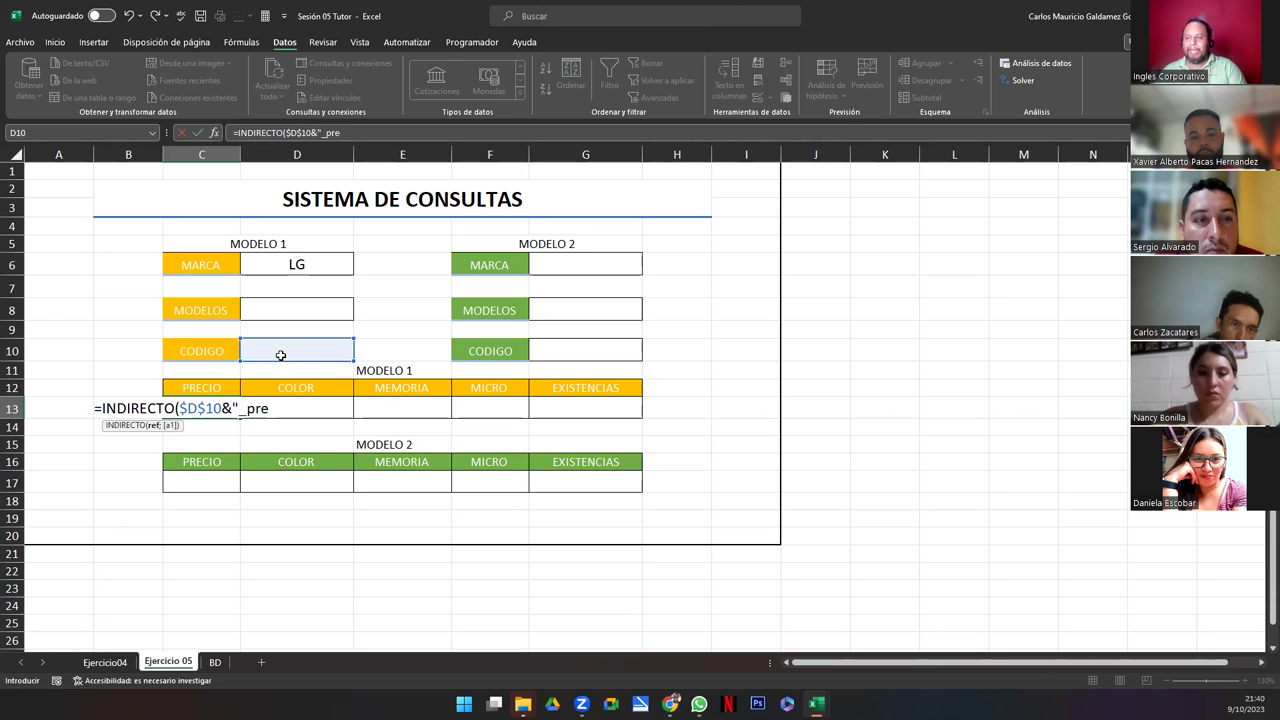
text())
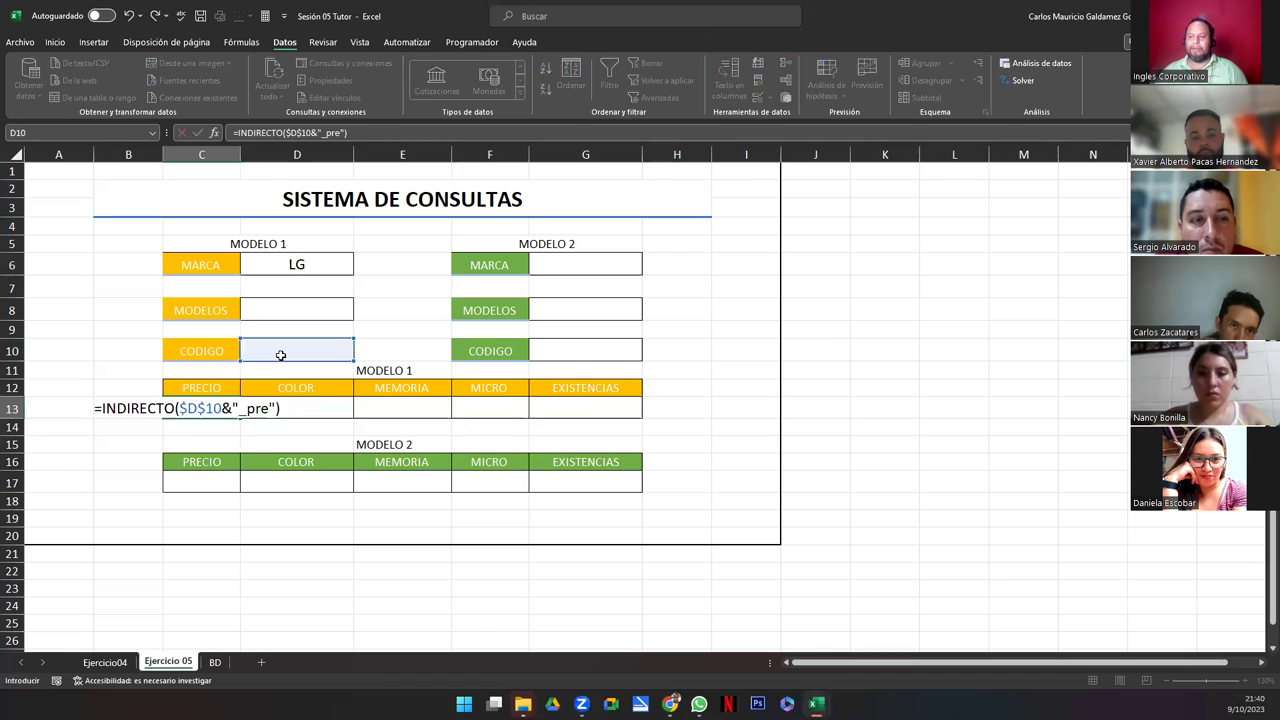
key(ctrl+Return)
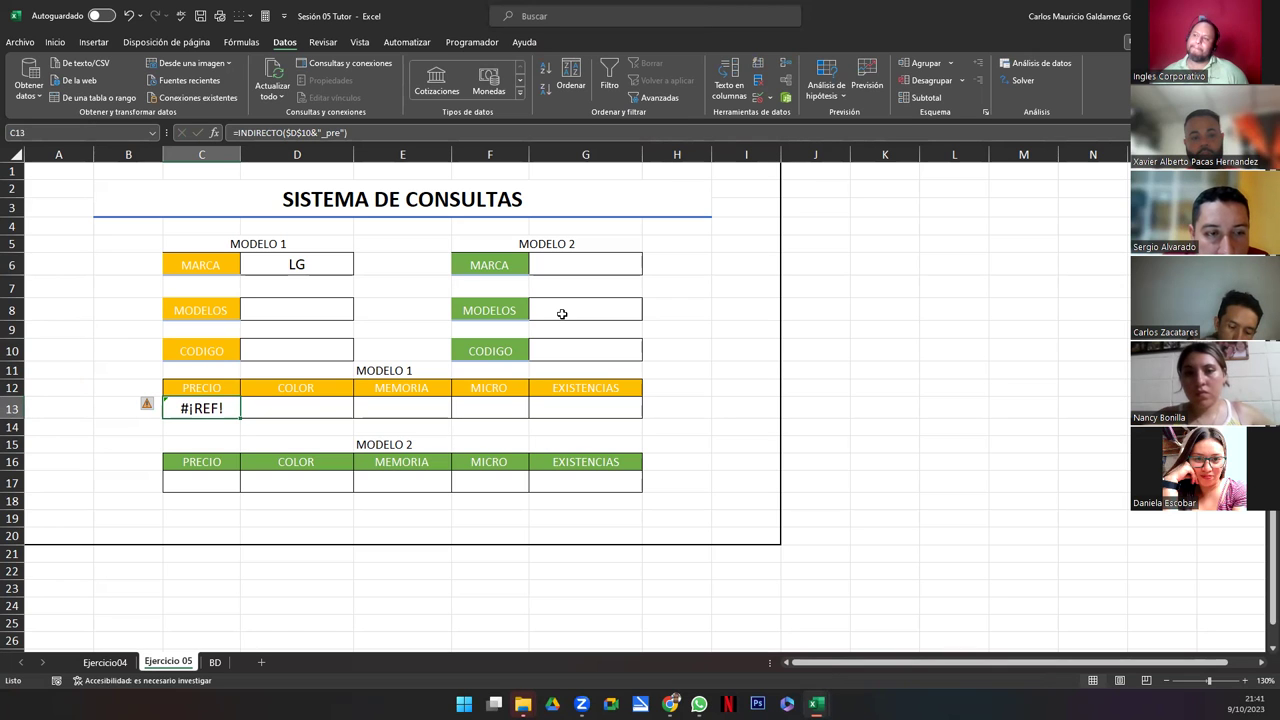
Step: Choose Lg K4 from the list in the Modelo 1 MODELOS cell D8
click(310, 320)
click(359, 314)
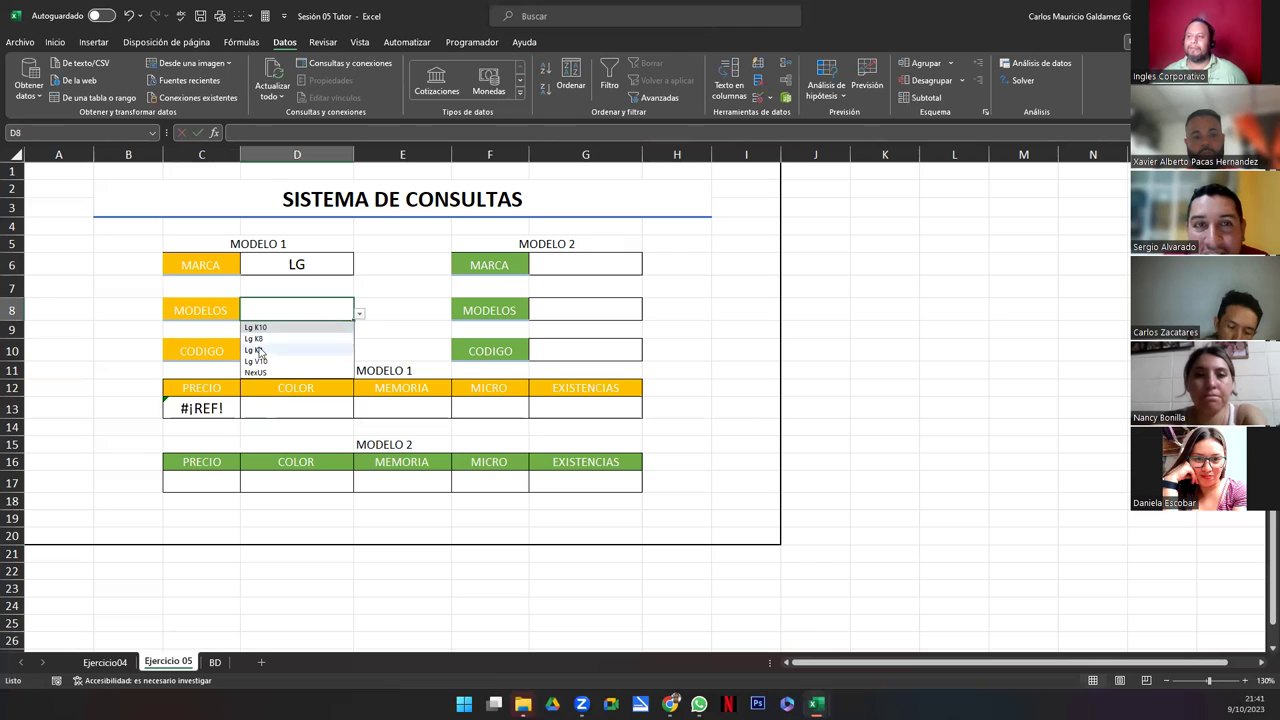
click(308, 353)
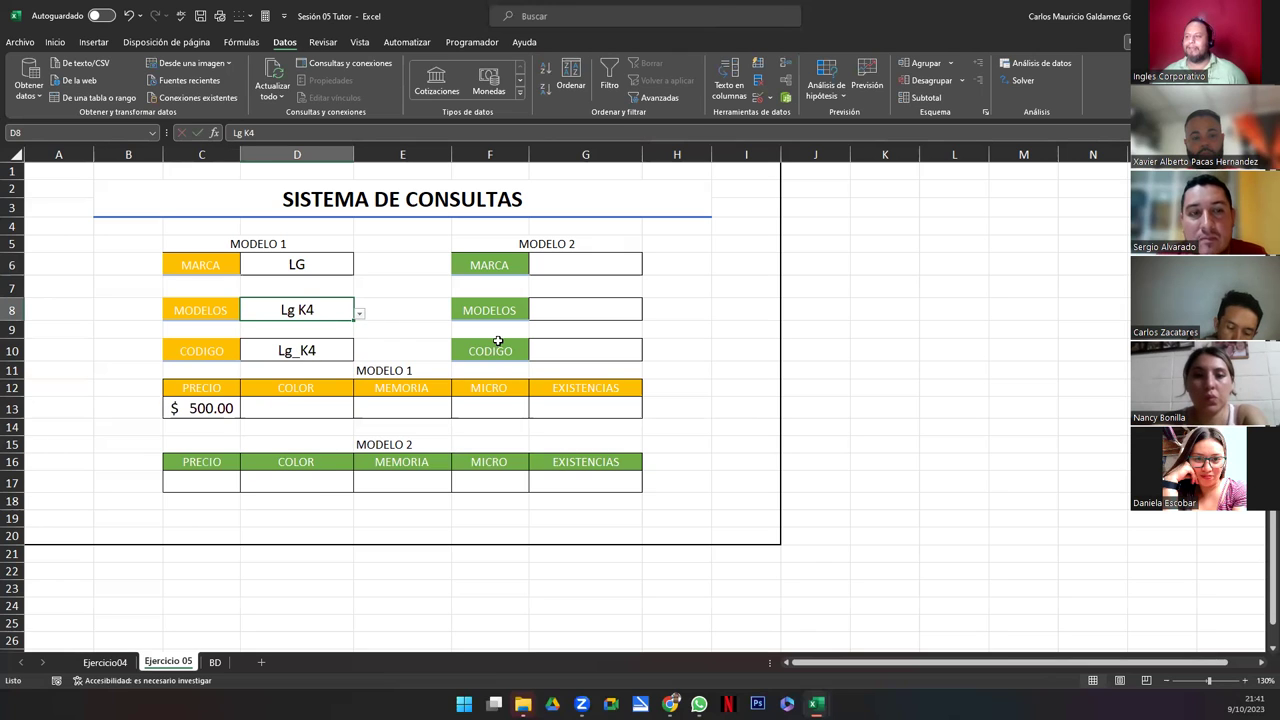
click(278, 408)
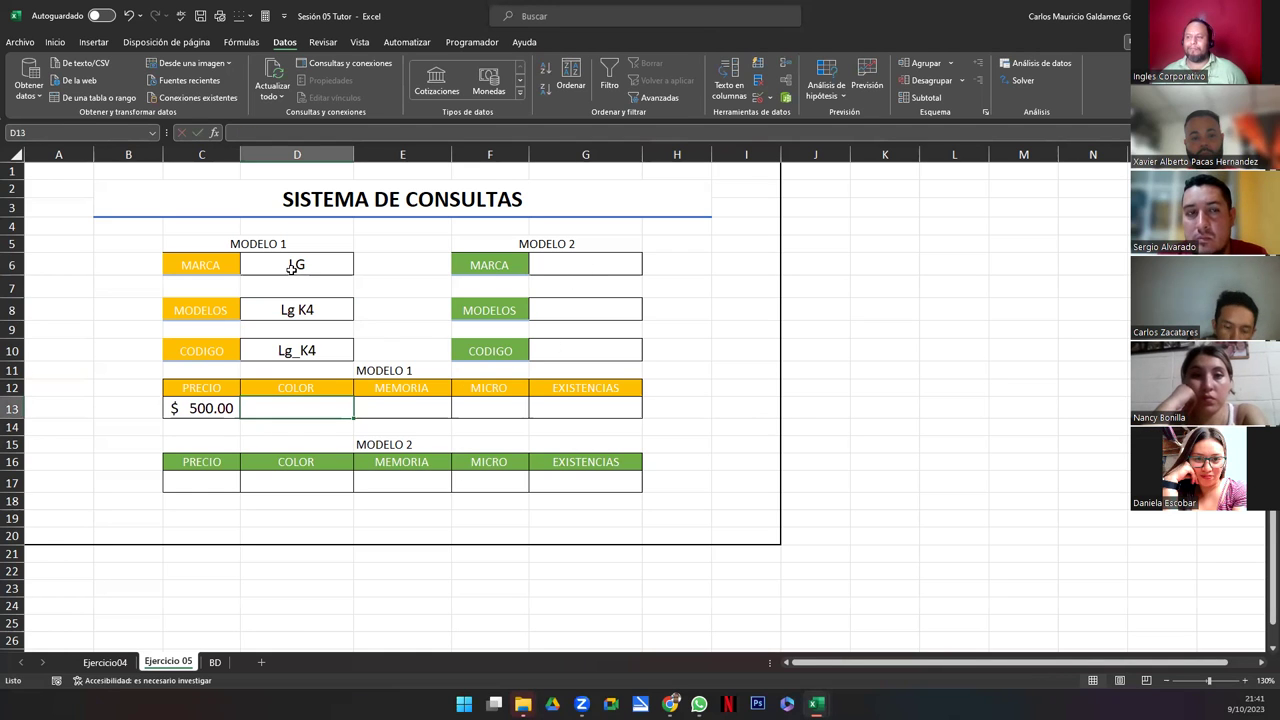
Step: Copy the Modelo 1 selection cells D6:D10 into the Modelo 2 cells starting at G6
drag(566, 262, 572, 362)
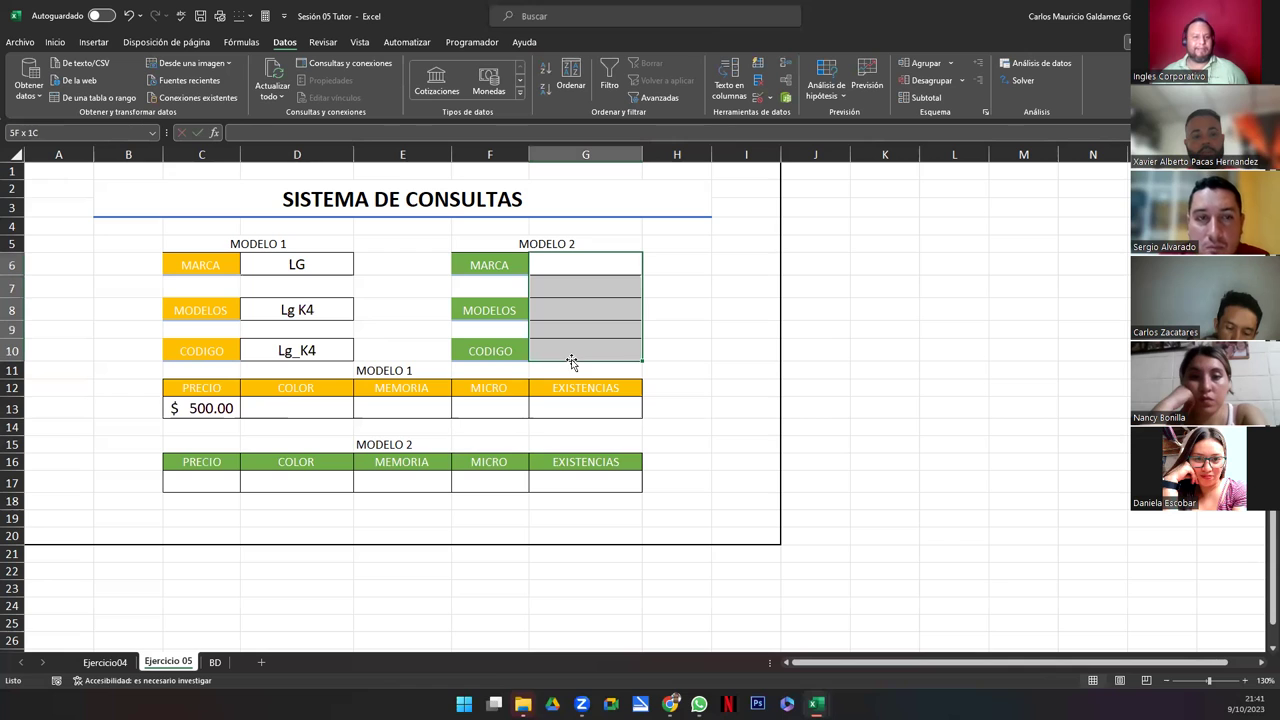
click(344, 308)
drag(316, 268, 300, 352)
key(ctrl+c)
click(612, 268)
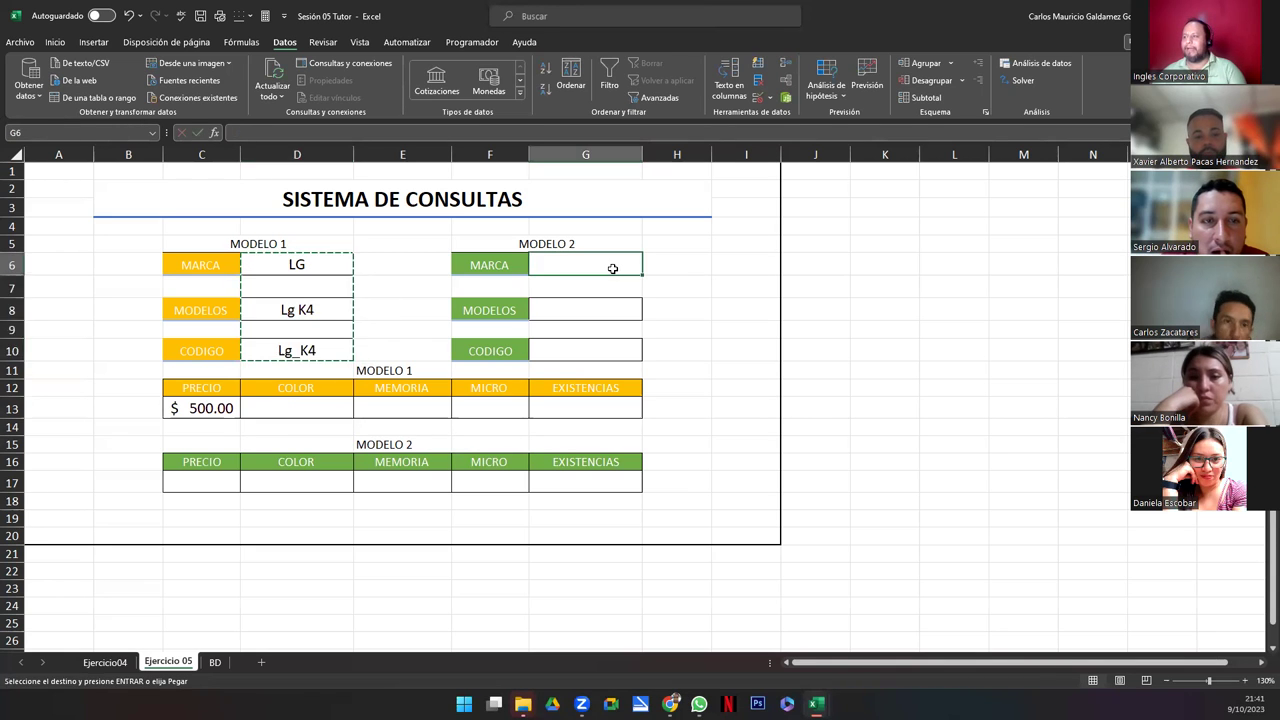
key(ctrl+v)
click(586, 318)
Step: Set the Modelo 2 MARCA in G6 to SONY and MODELOS in G8 to Lg K8, and check the G10 code formula
click(608, 266)
click(648, 270)
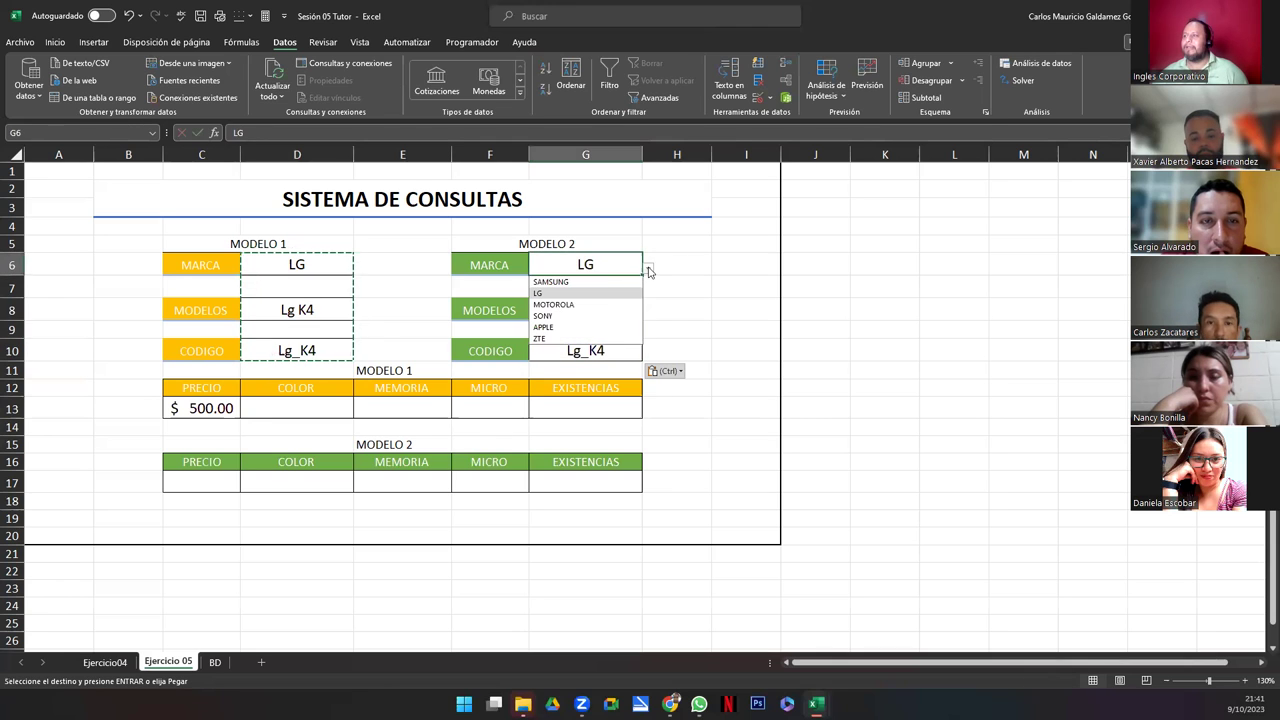
click(606, 315)
click(608, 312)
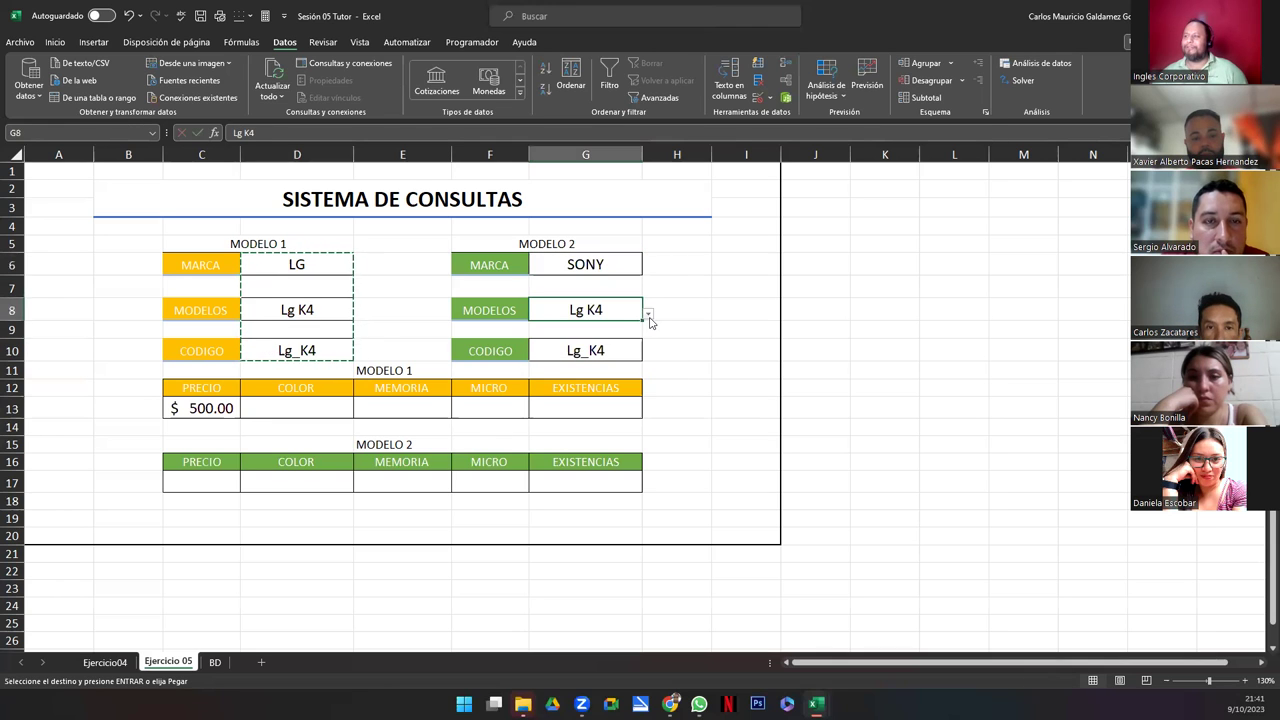
click(648, 315)
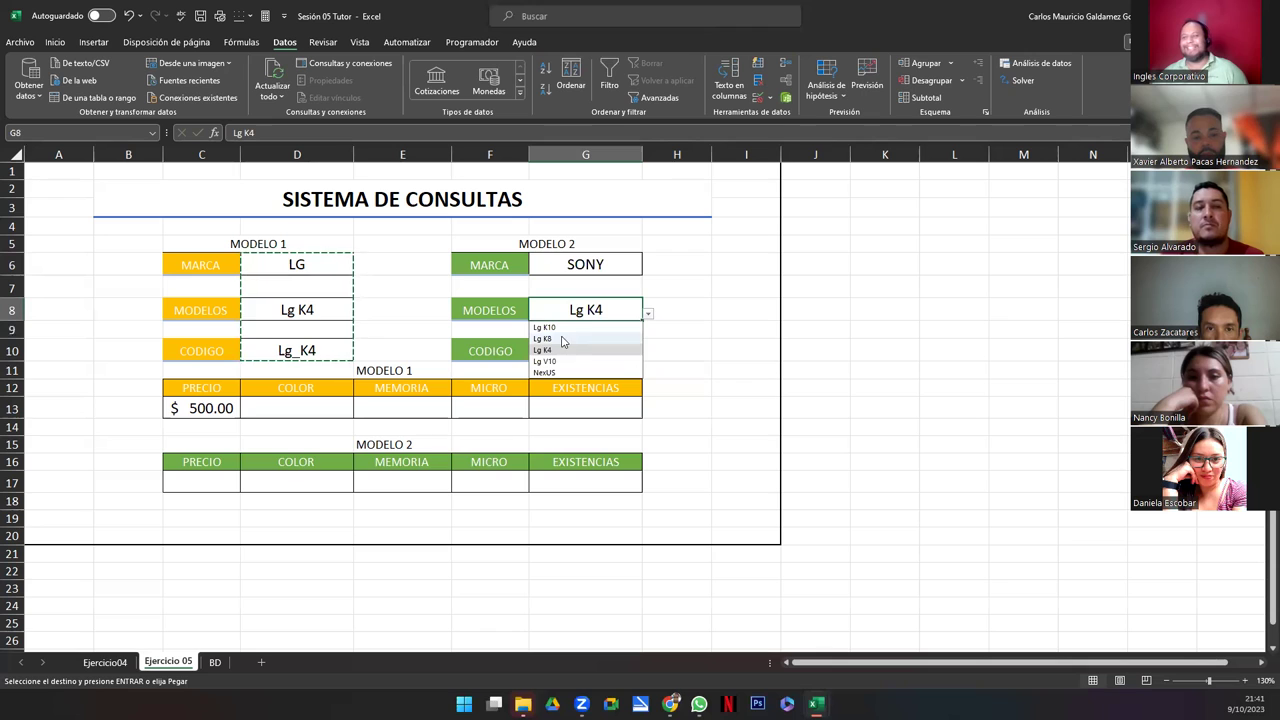
click(561, 339)
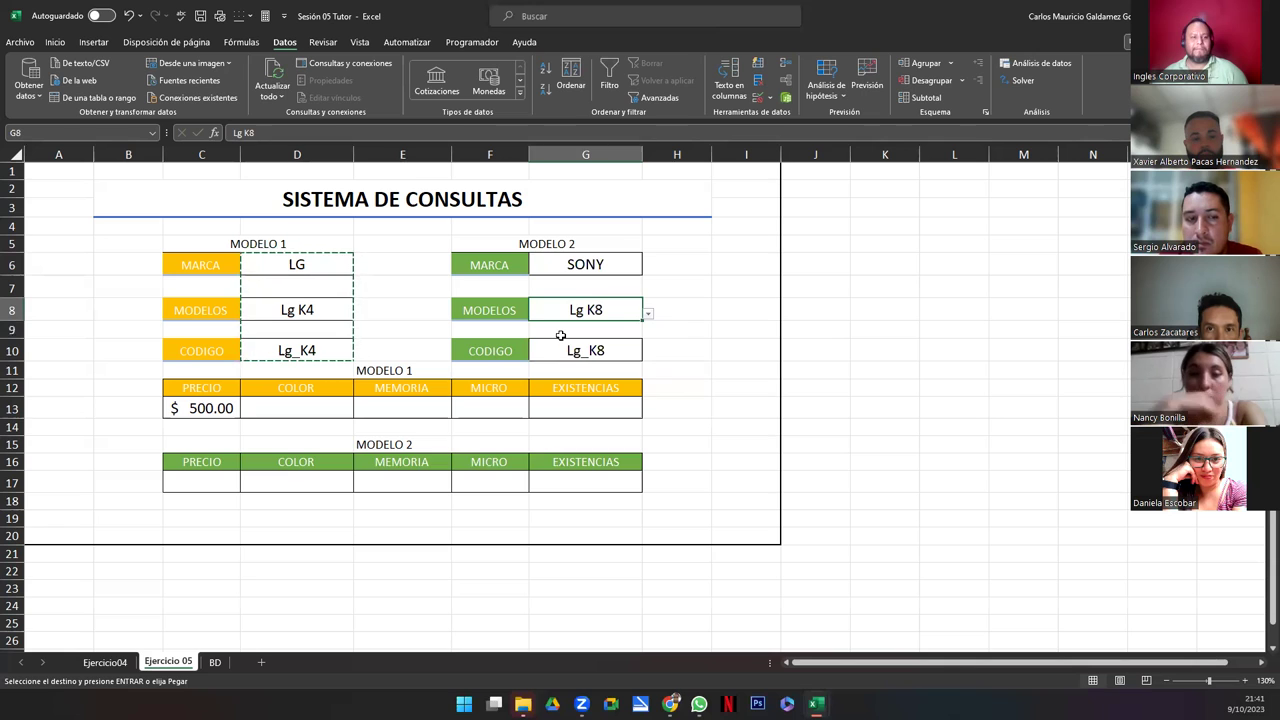
click(563, 348)
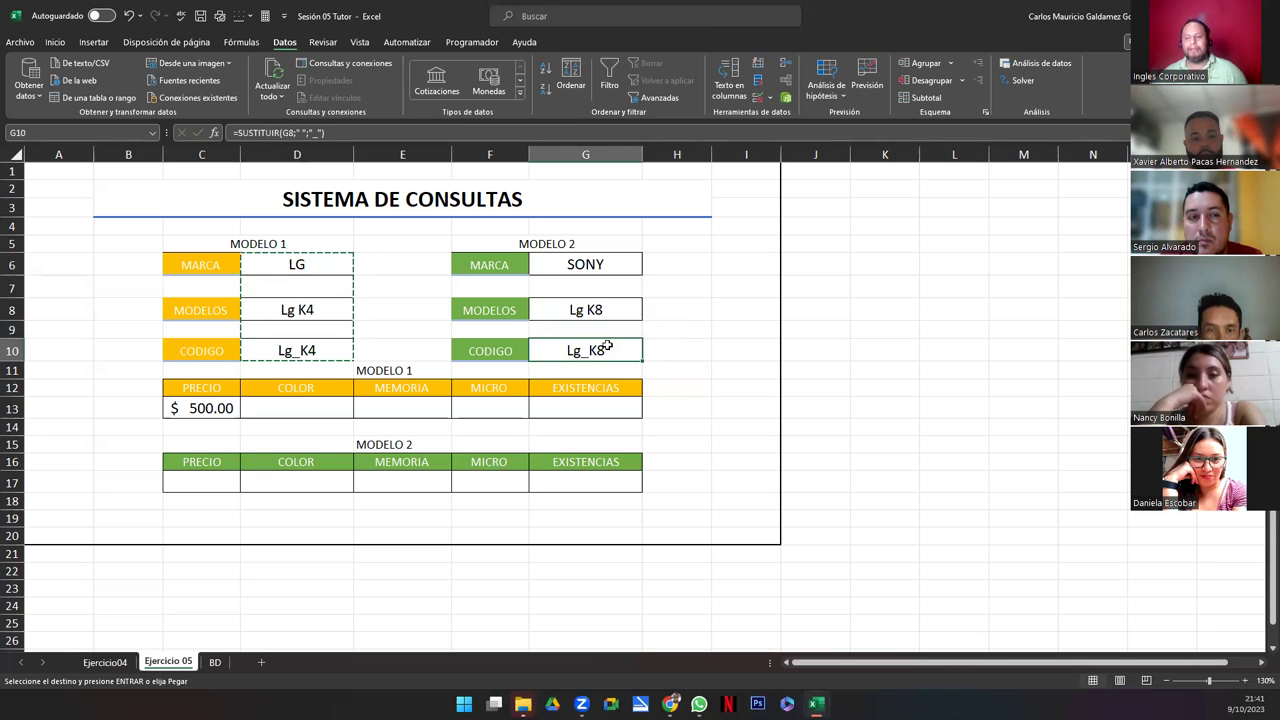
key(Escape)
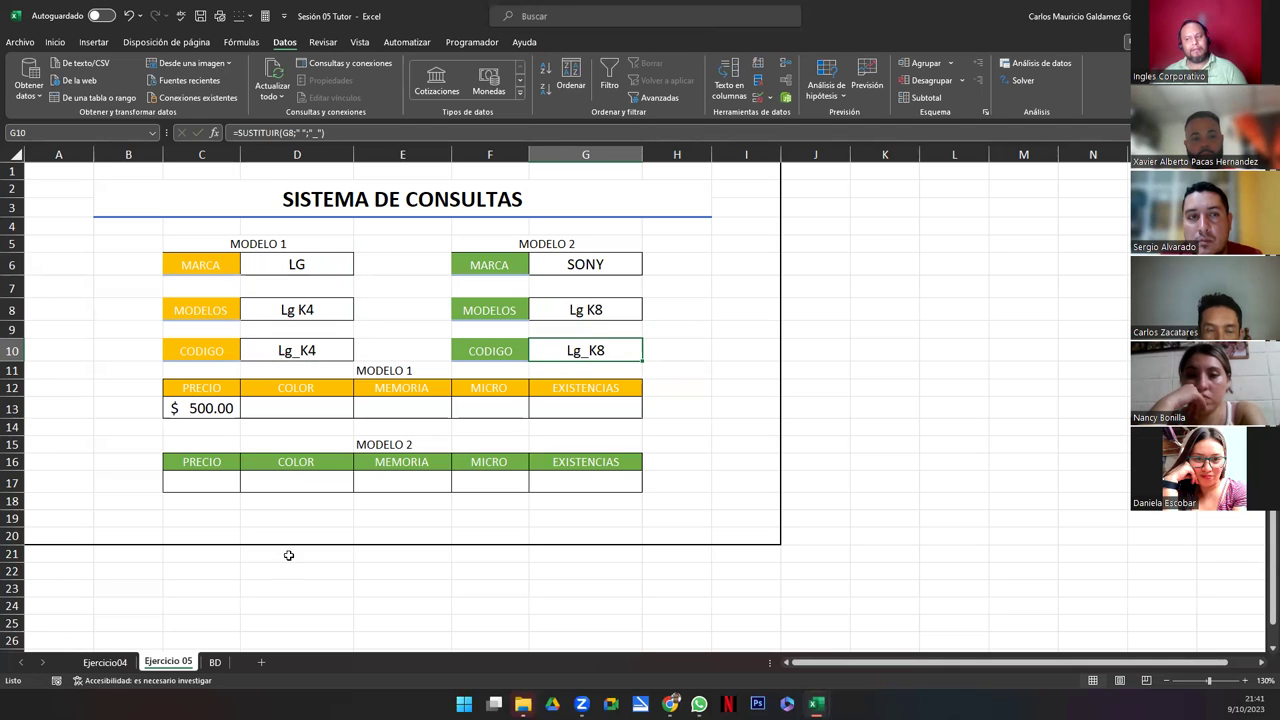
Step: On the BD sheet, check the names of the APPLE model range C19:C23 and the ZTE model range C24:C27
click(215, 662)
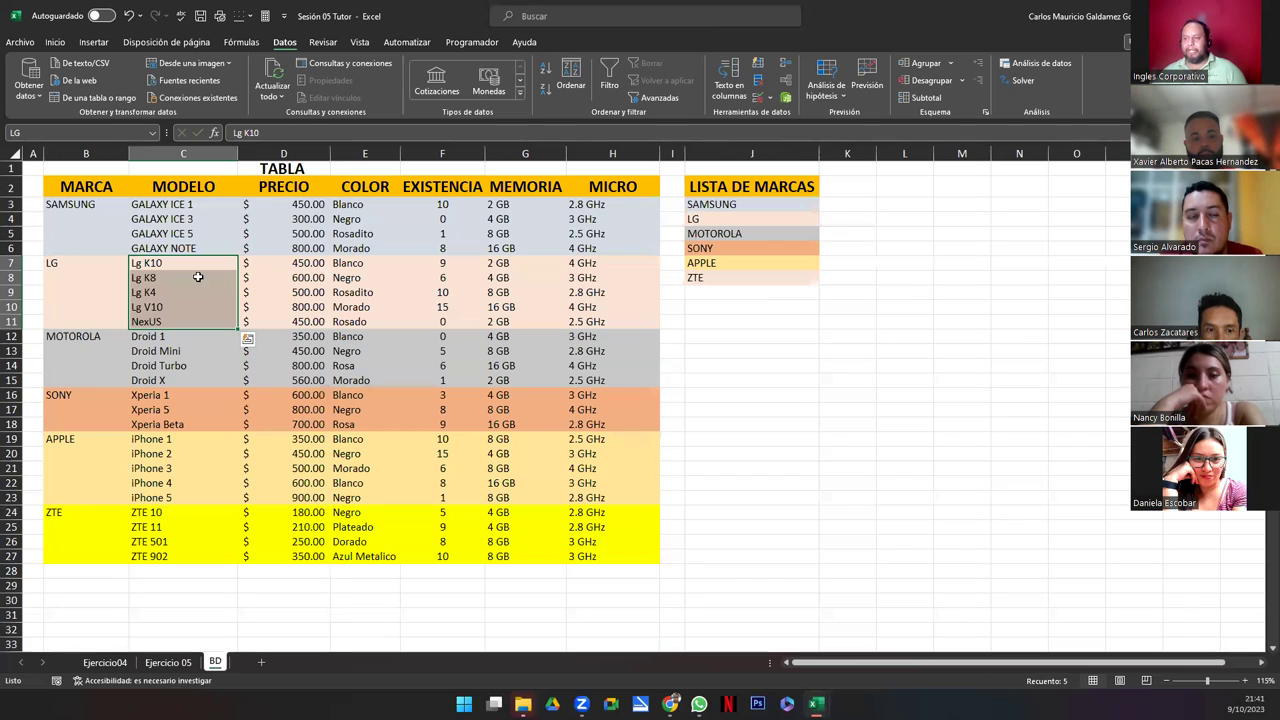
drag(172, 207, 172, 490)
click(156, 263)
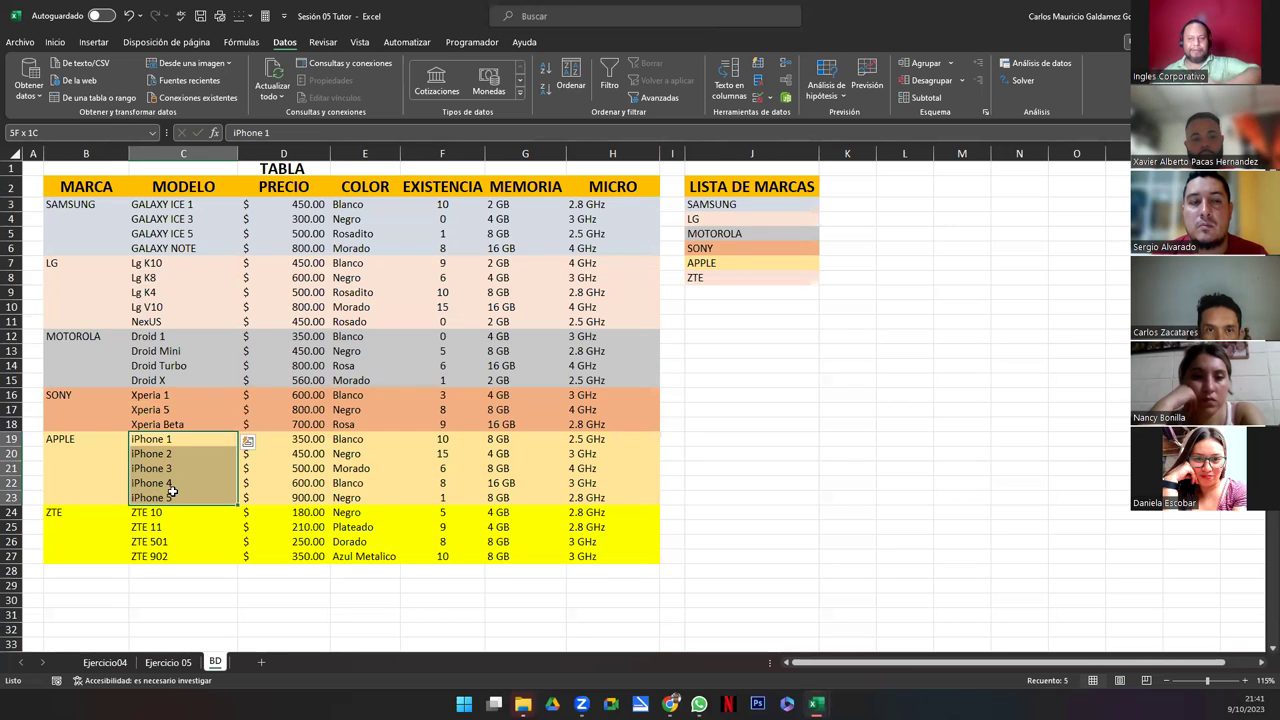
drag(171, 491, 172, 490)
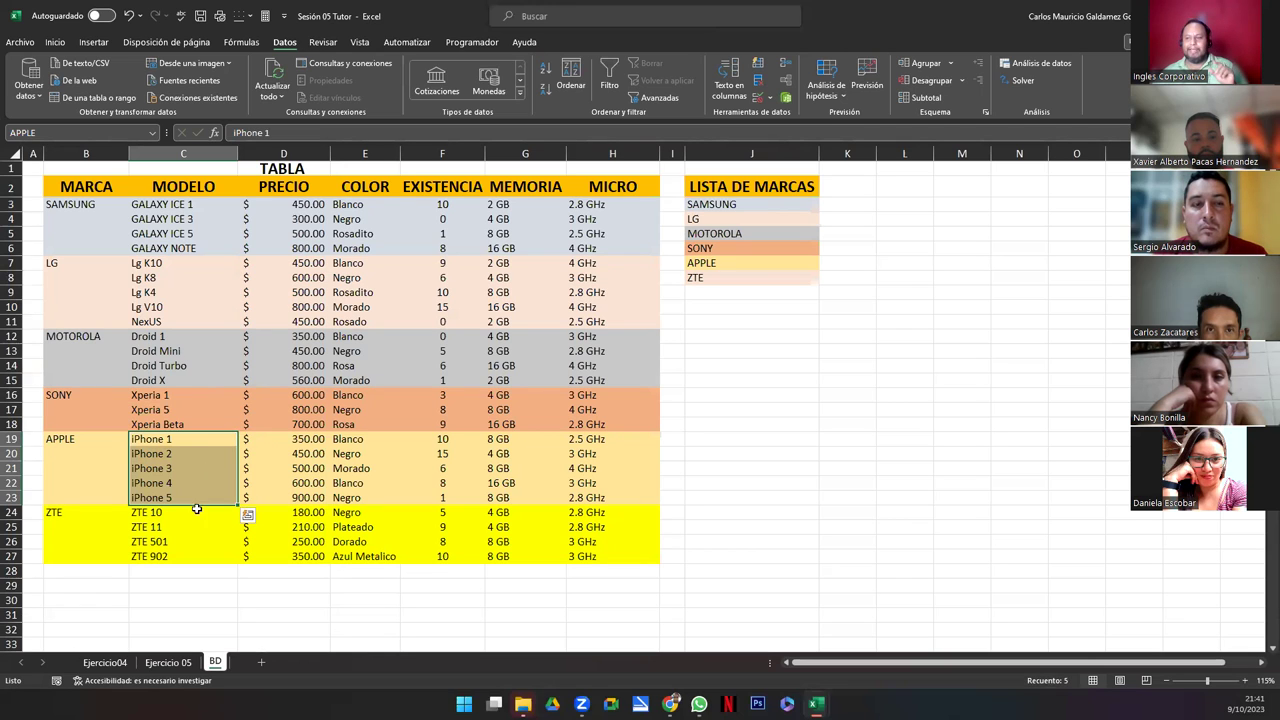
drag(149, 517, 161, 559)
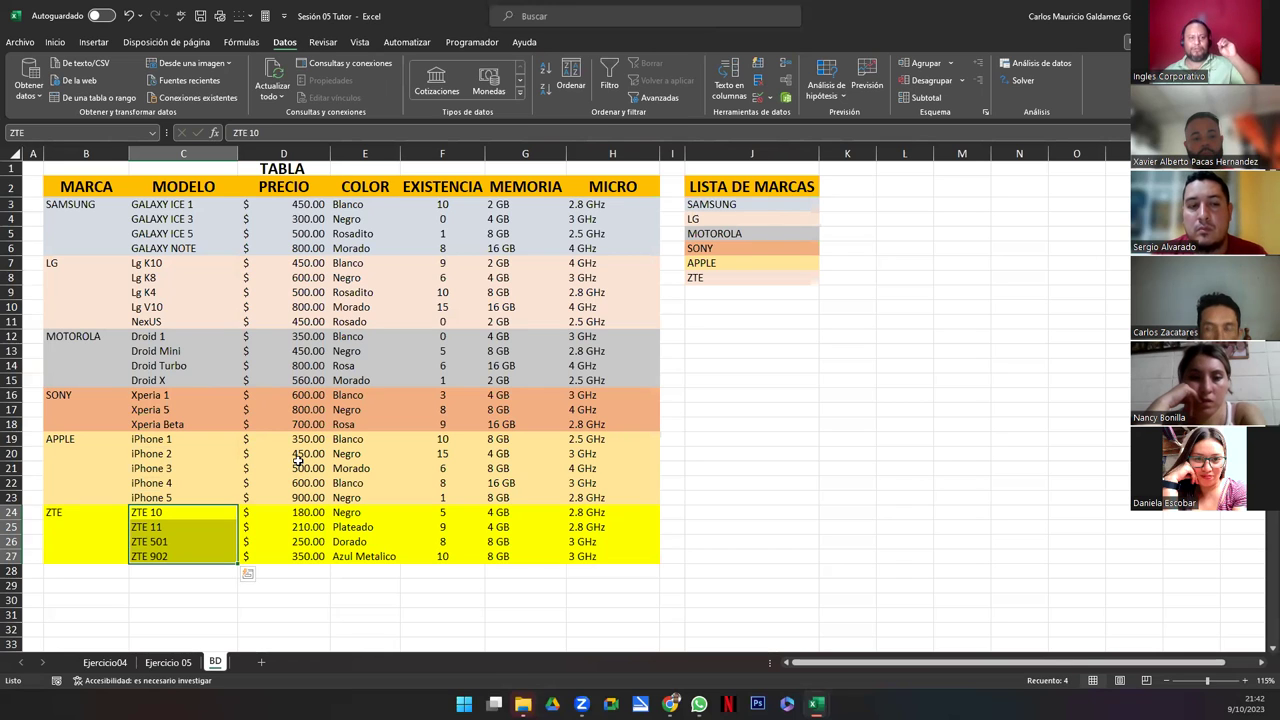
Step: Compare the cell names assigned to the GALAXY ICE 1 price, color and existencia cells in row 3
drag(285, 205, 300, 250)
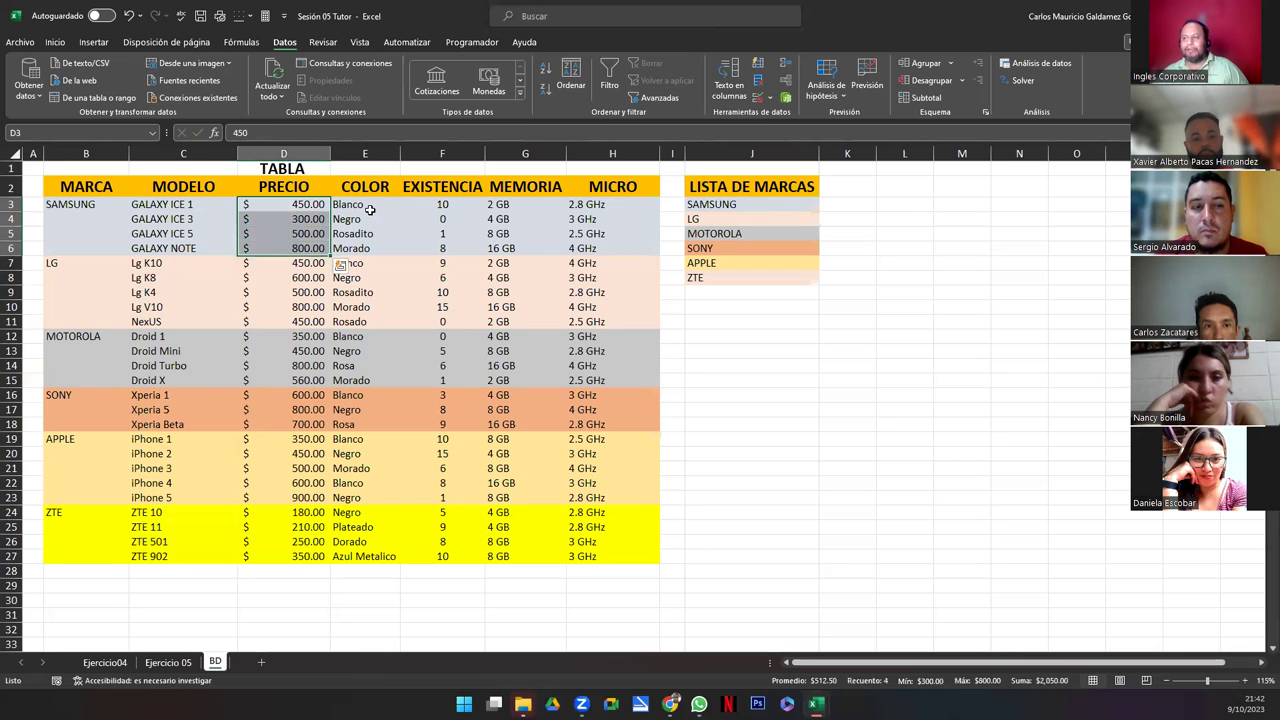
click(368, 206)
key(Right)
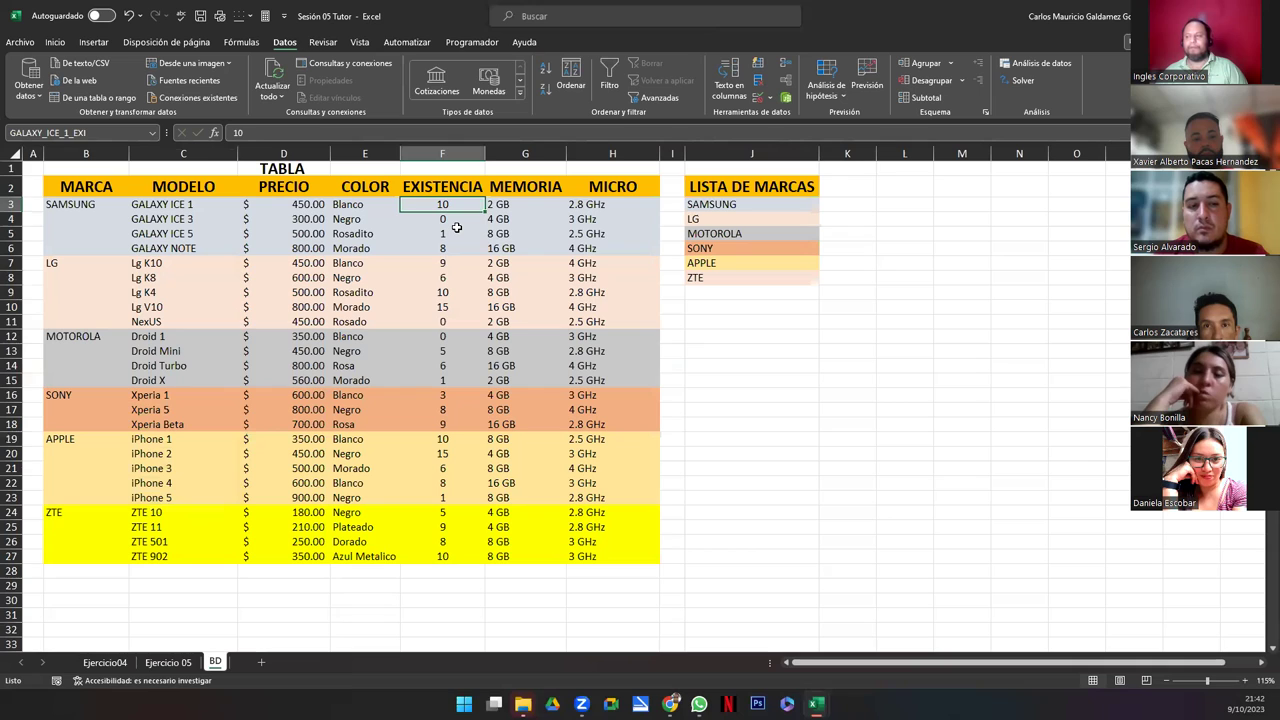
key(Left)
key(Left)
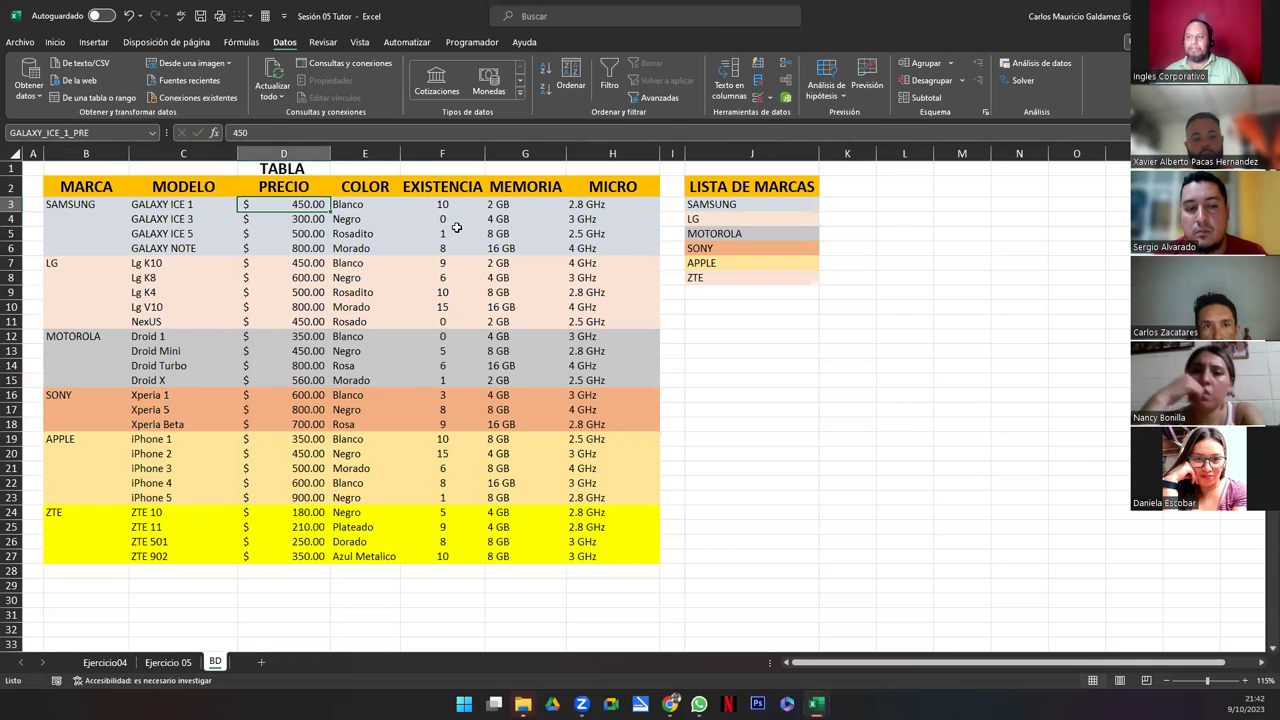
key(Right)
key(Right)
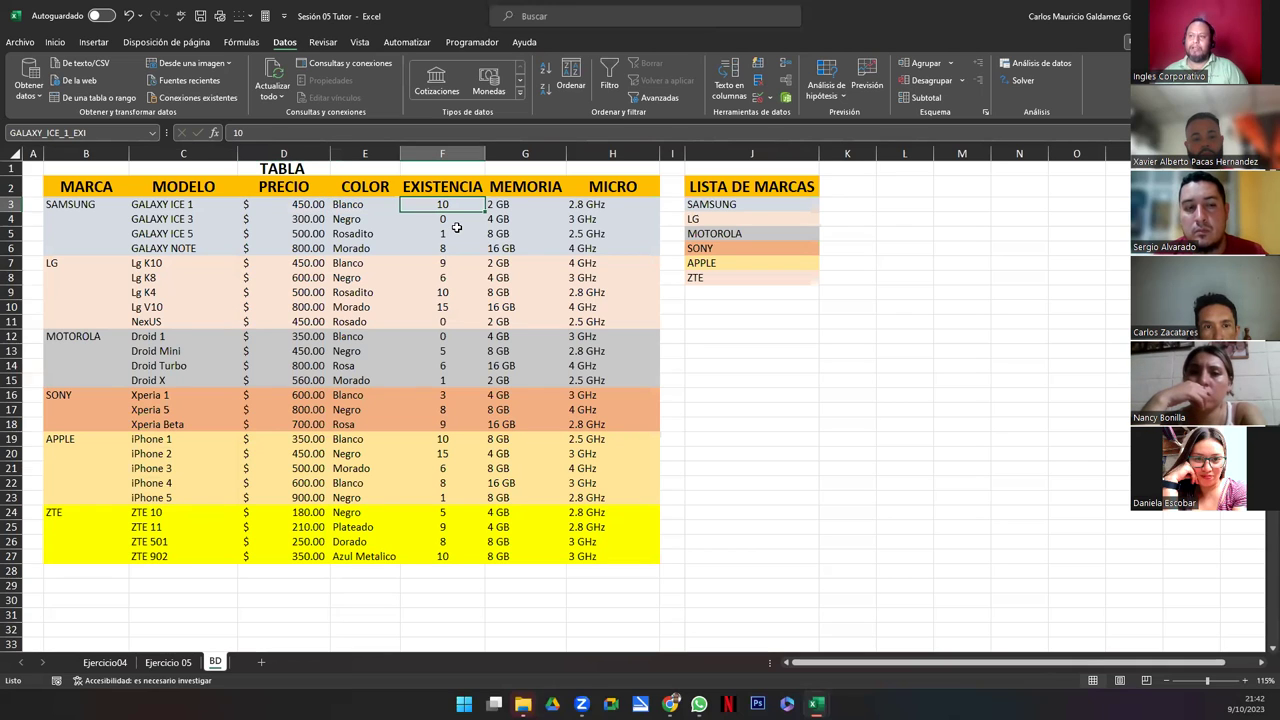
Step: Check the cell names assigned to the GALAXY ICE 1 memory and micro cells and to the Droid Turbo price
key(Right)
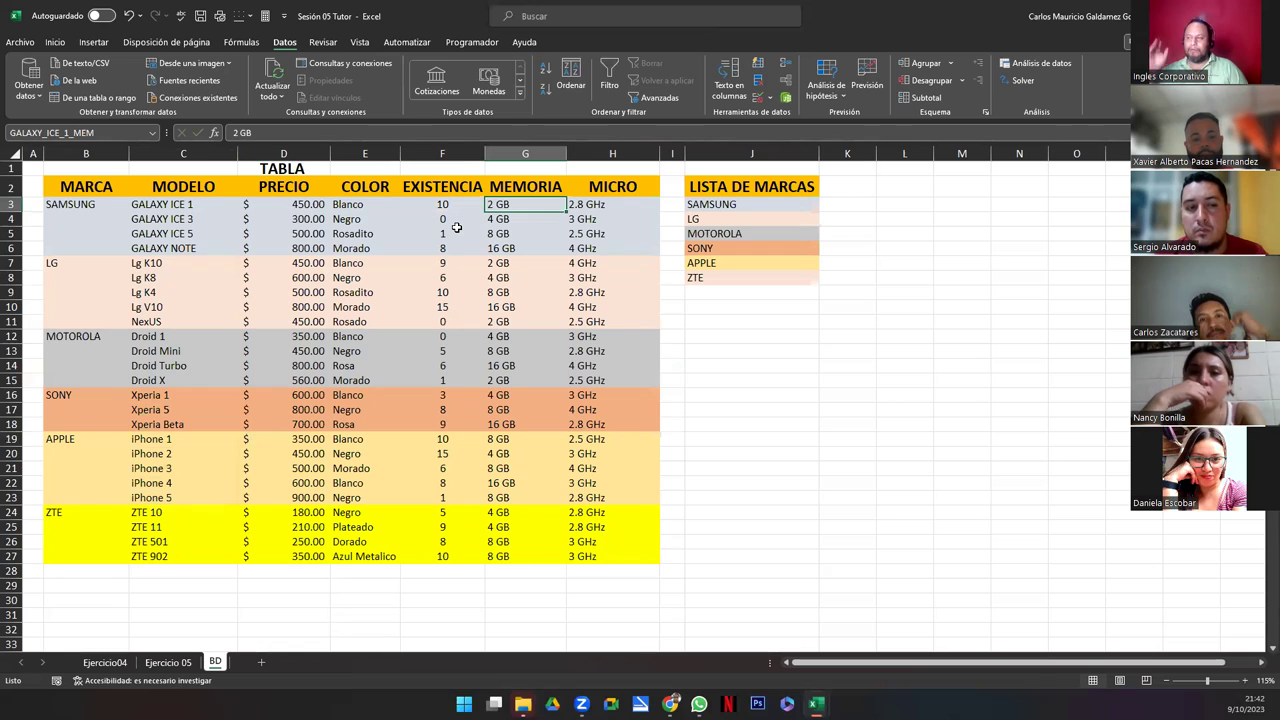
key(Right)
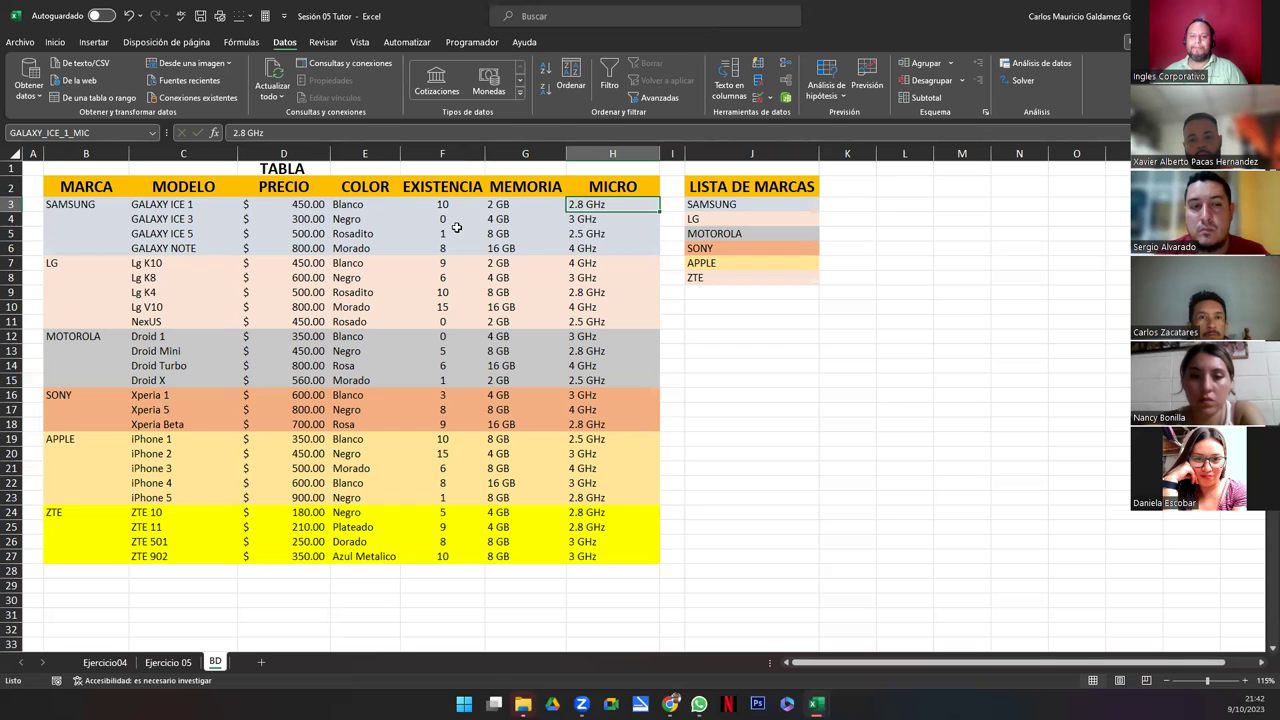
click(290, 365)
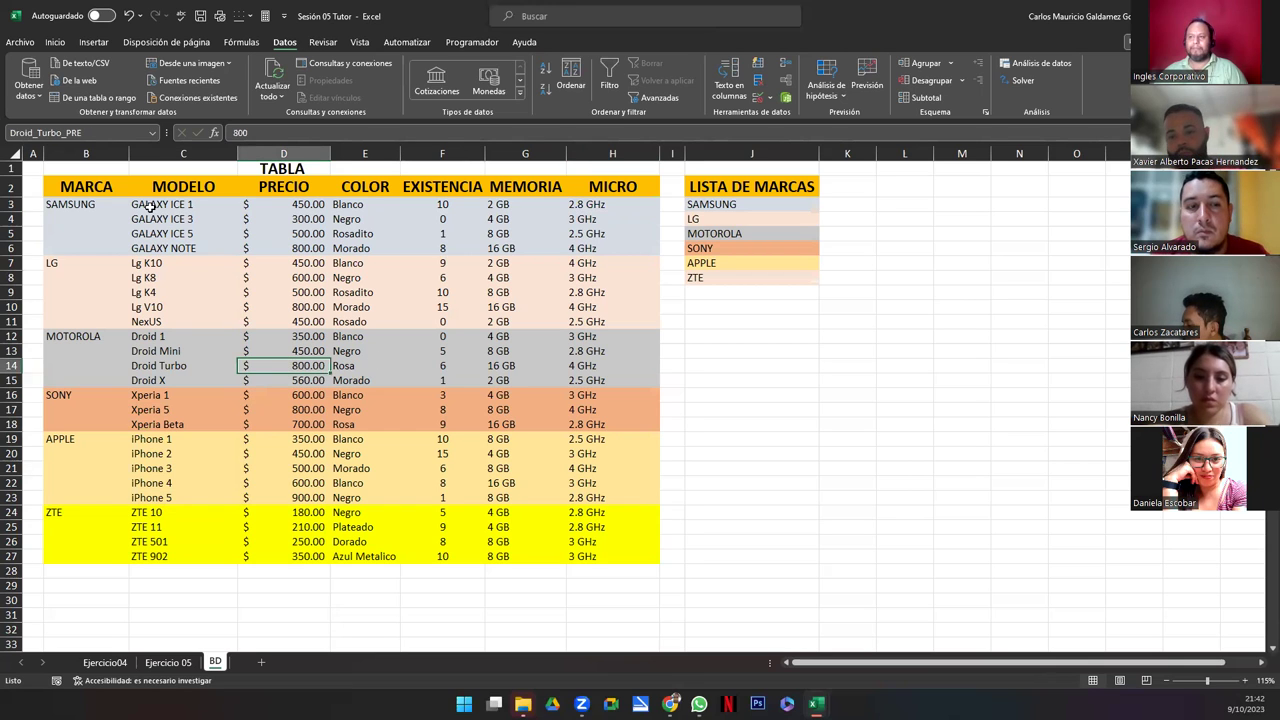
Step: Review the Modelo 1 selections and the PRECIO formula in C13 on Ejercicio 05, and compare them with the Lg K4 row on BD
click(170, 662)
drag(278, 264, 288, 350)
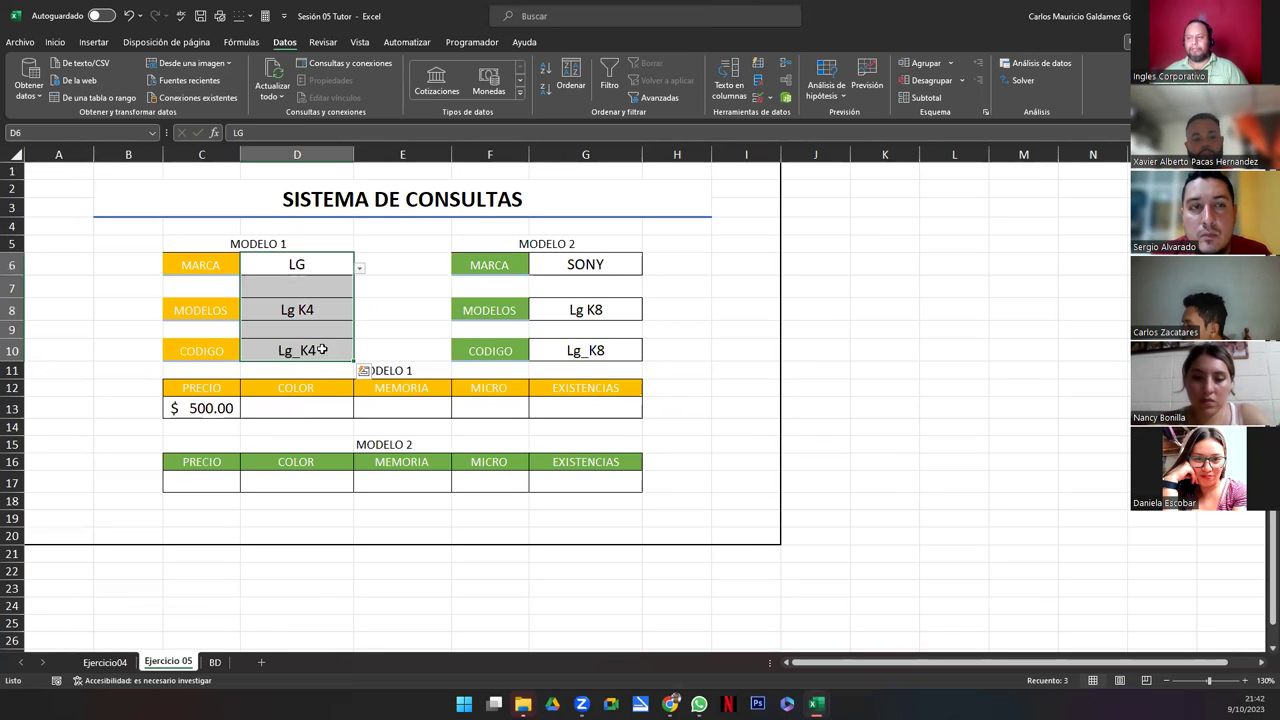
click(214, 404)
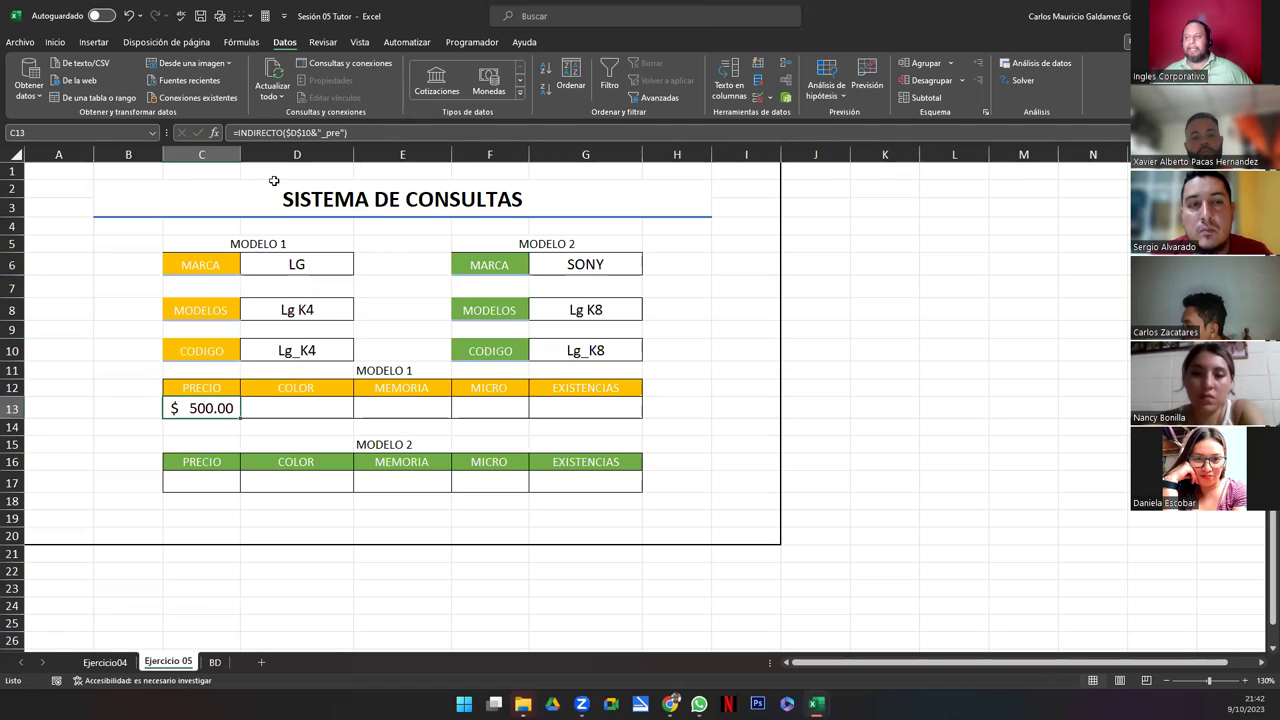
double_click(206, 410)
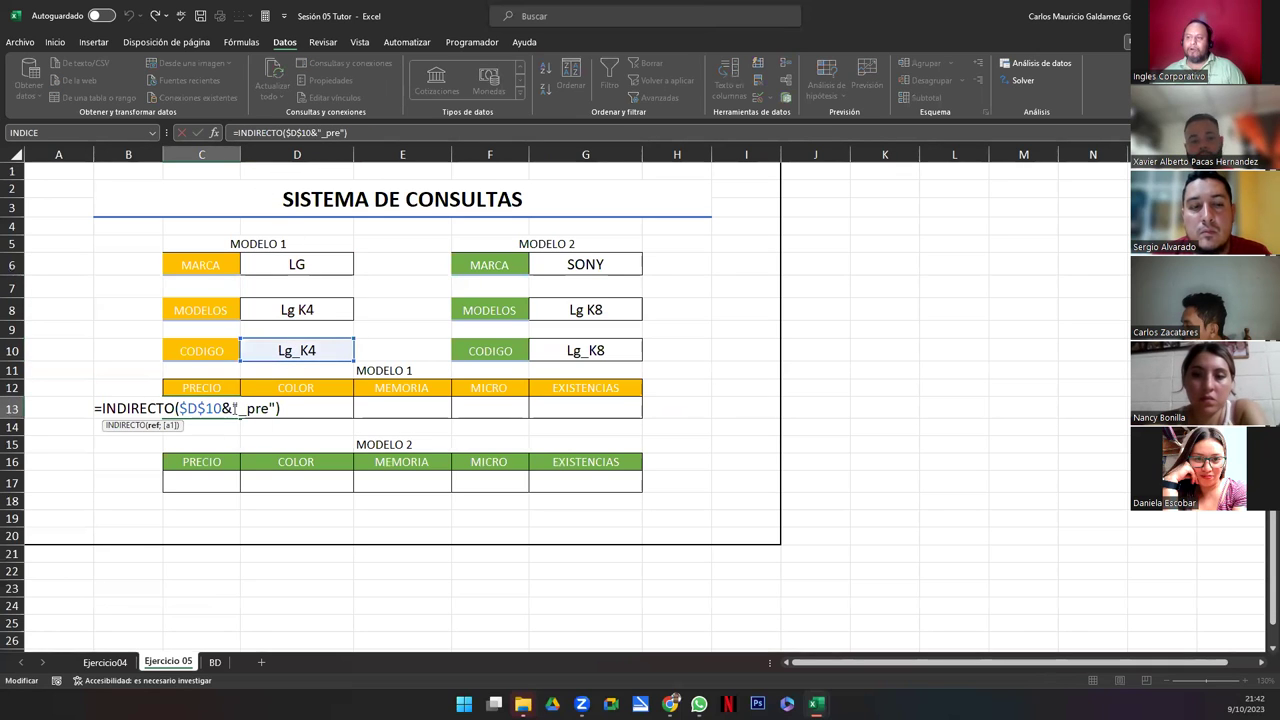
drag(234, 409, 252, 386)
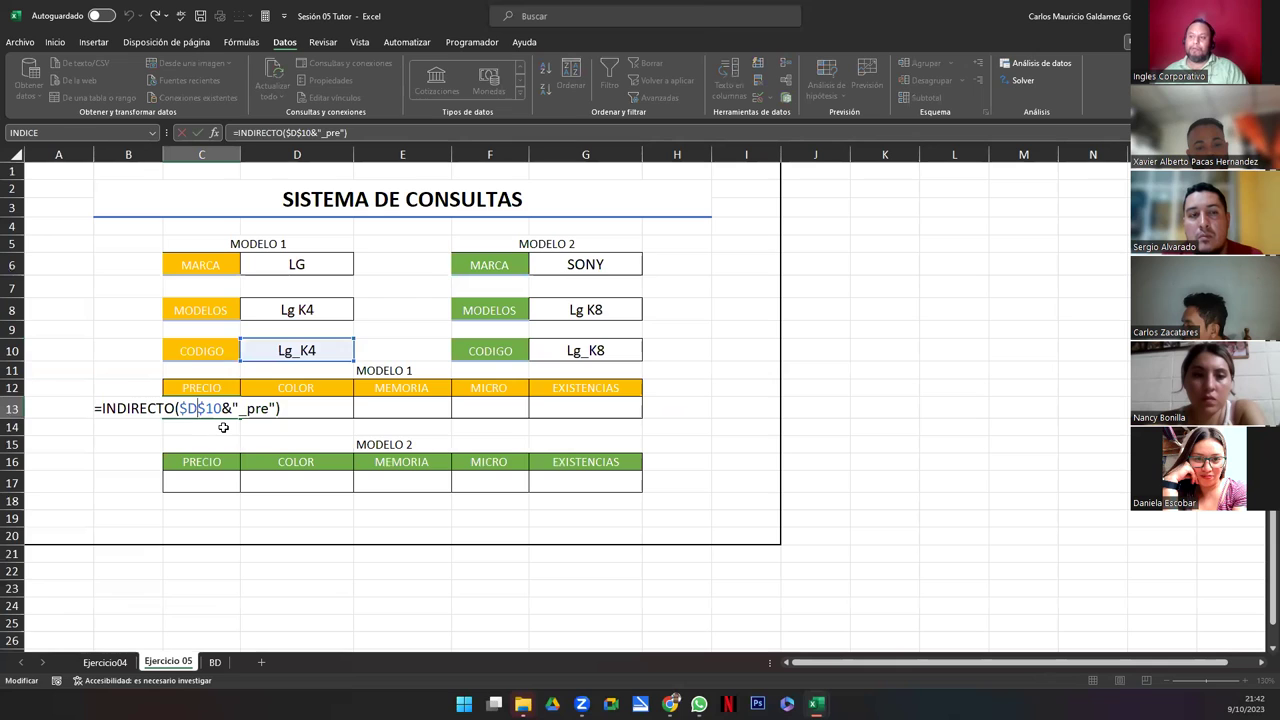
key(Return)
click(192, 410)
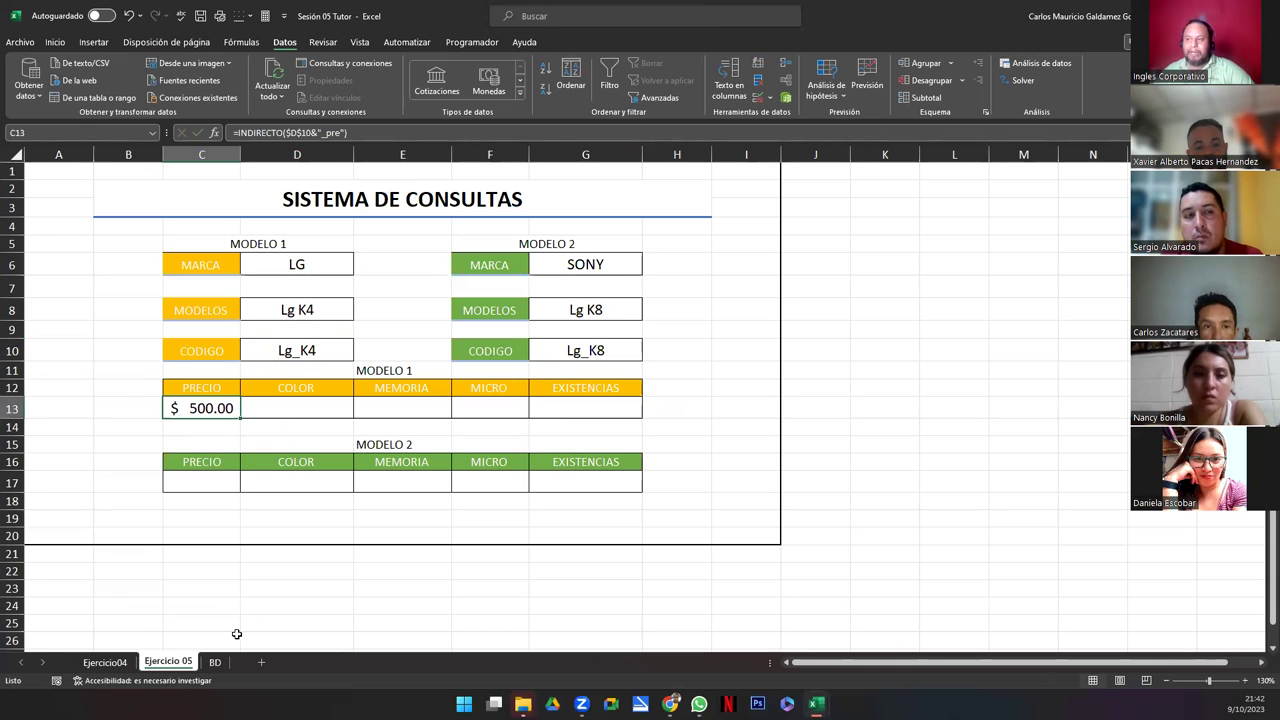
click(215, 662)
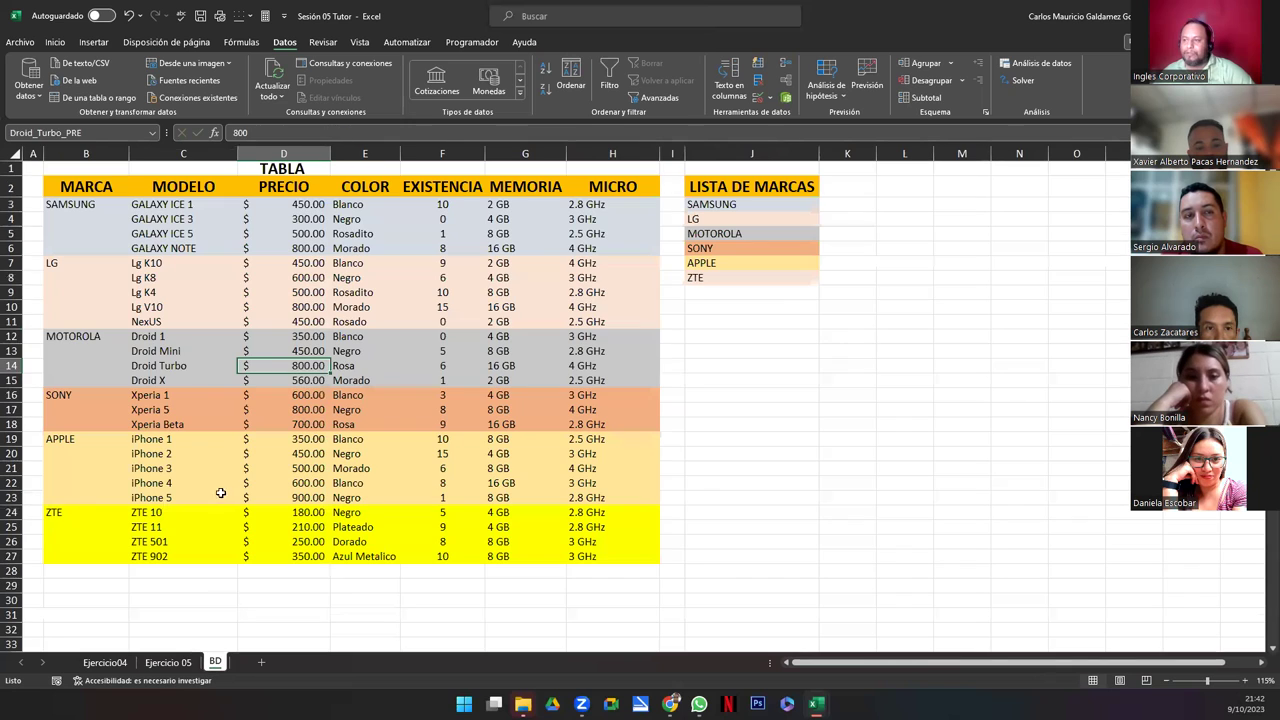
click(168, 291)
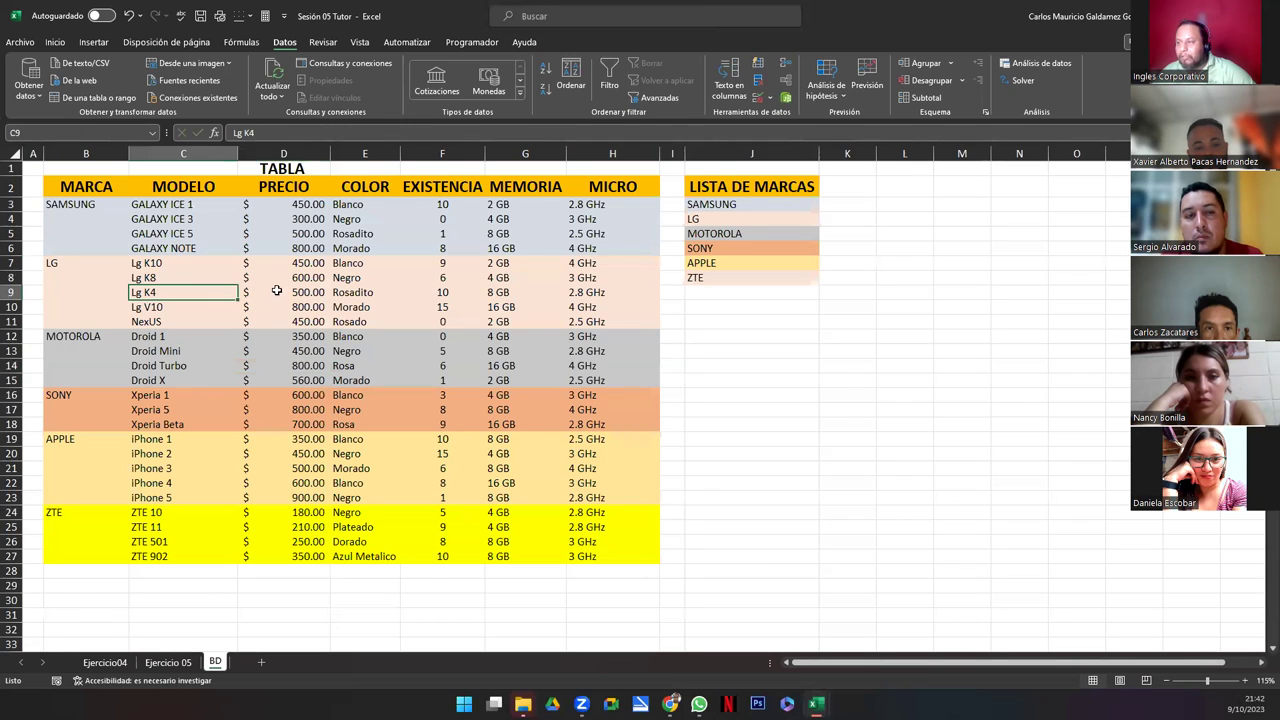
Step: Fill the Modelo 1 COLOR cell D13 on Ejercicio 05 with =INDIRECTO($D$10&"_col")
click(168, 662)
click(315, 404)
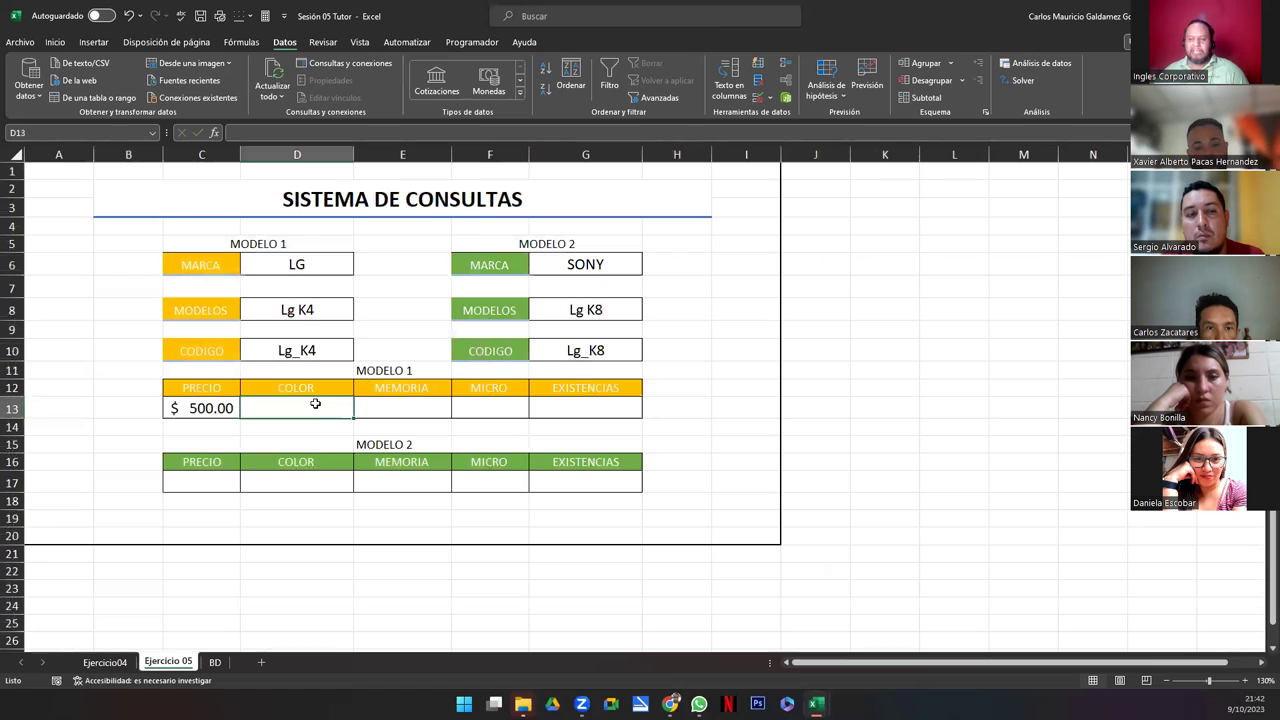
text(=)
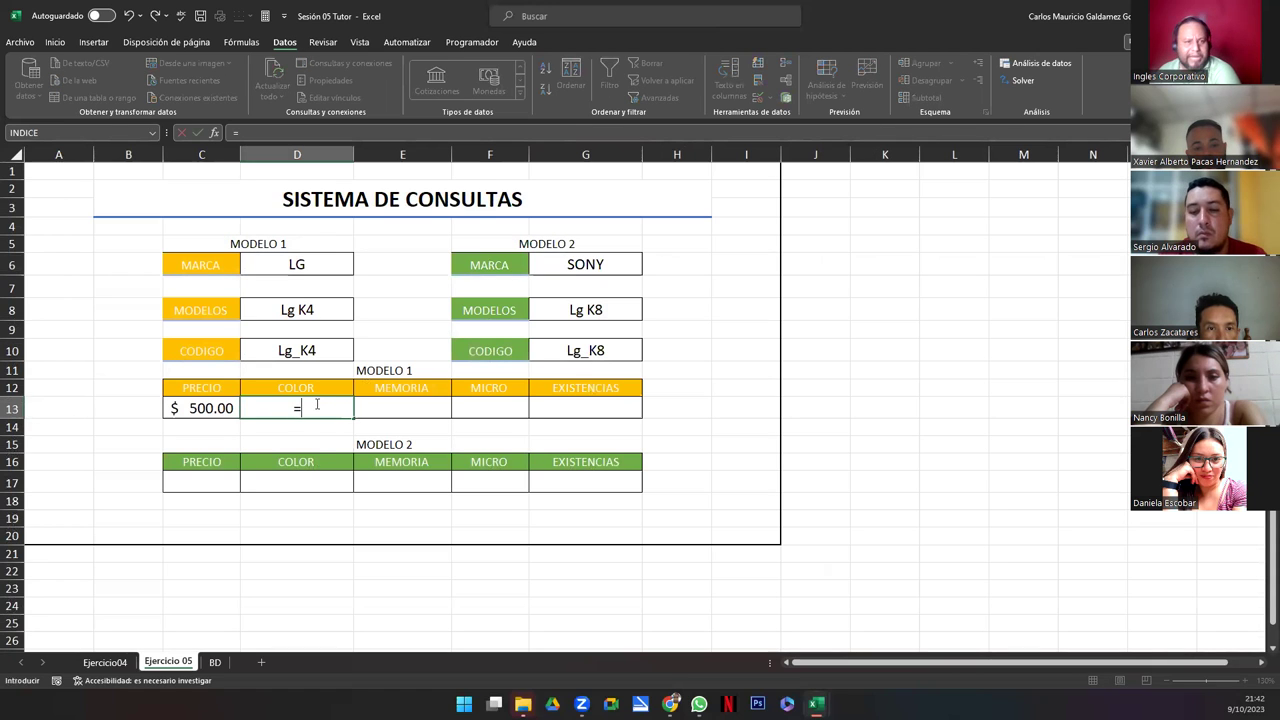
text(indi)
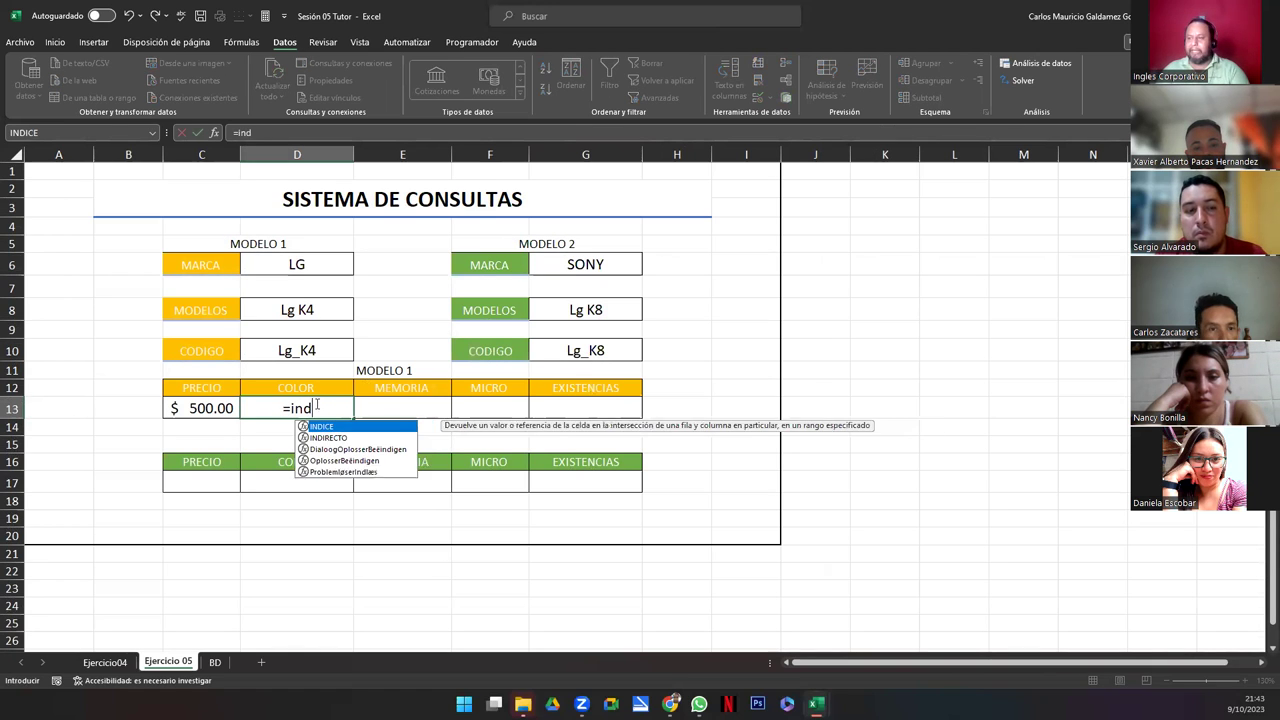
key(Down)
key(Tab)
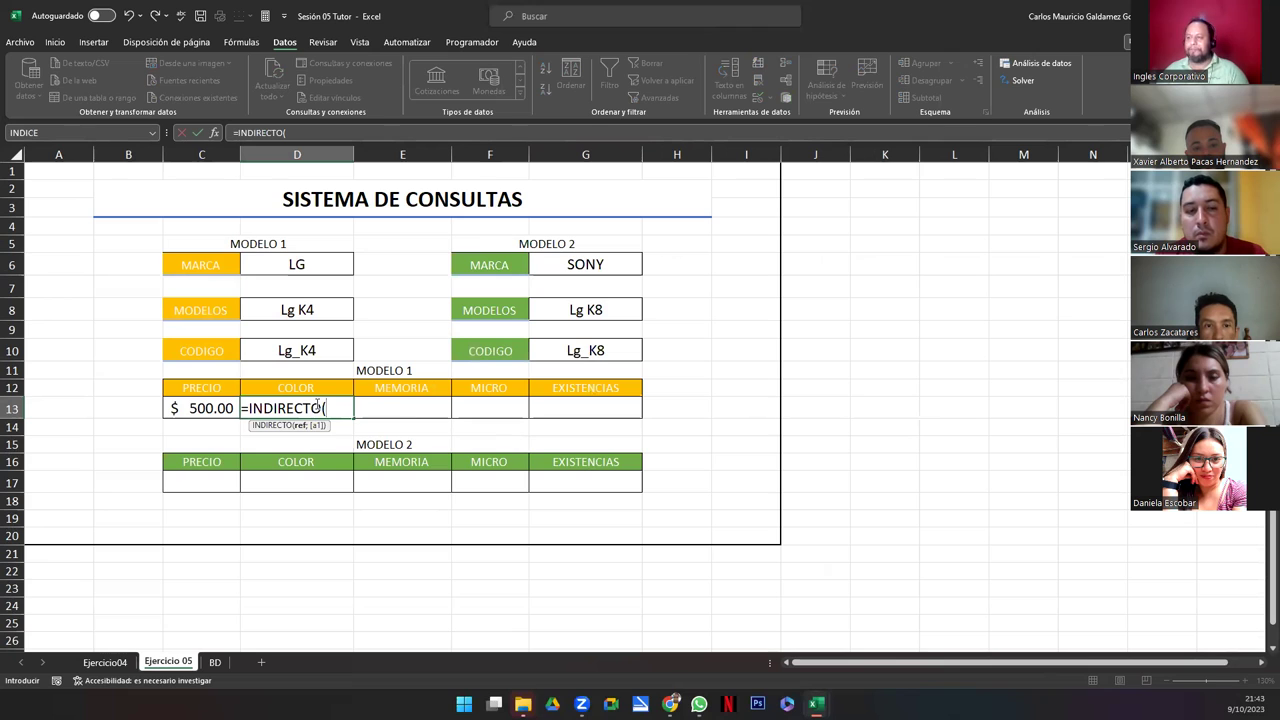
click(315, 352)
key(F4)
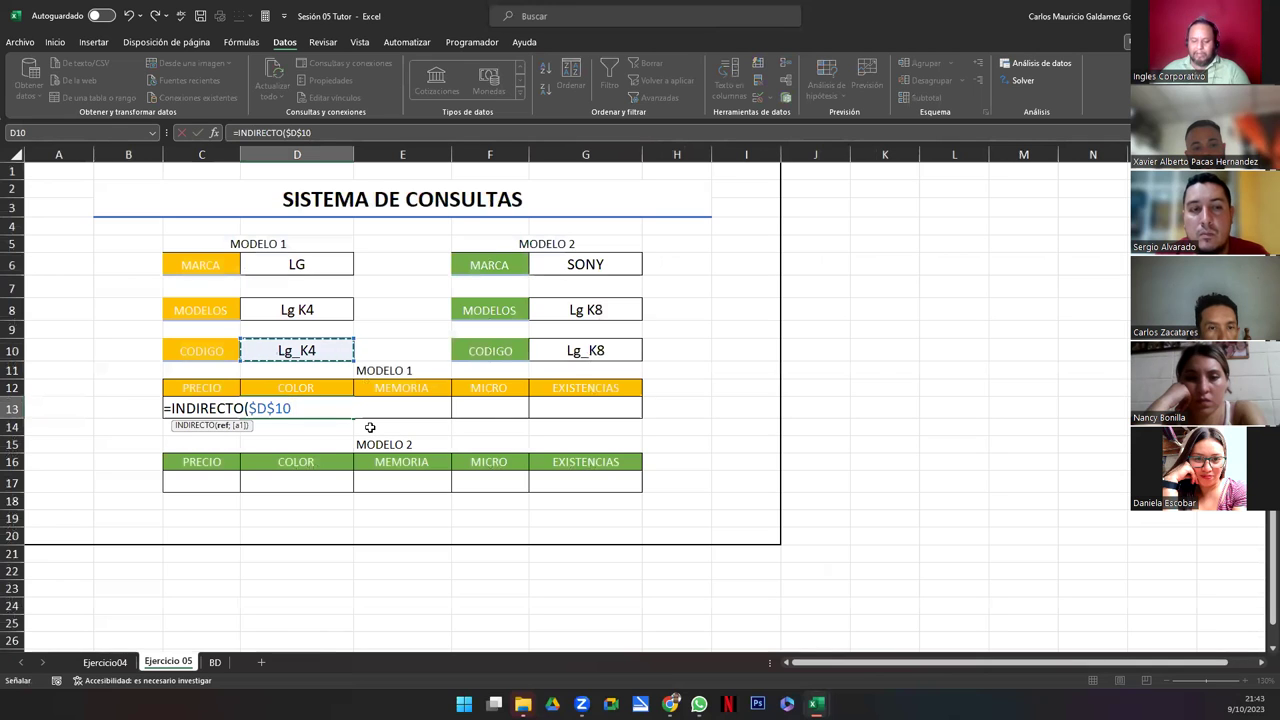
text(&)
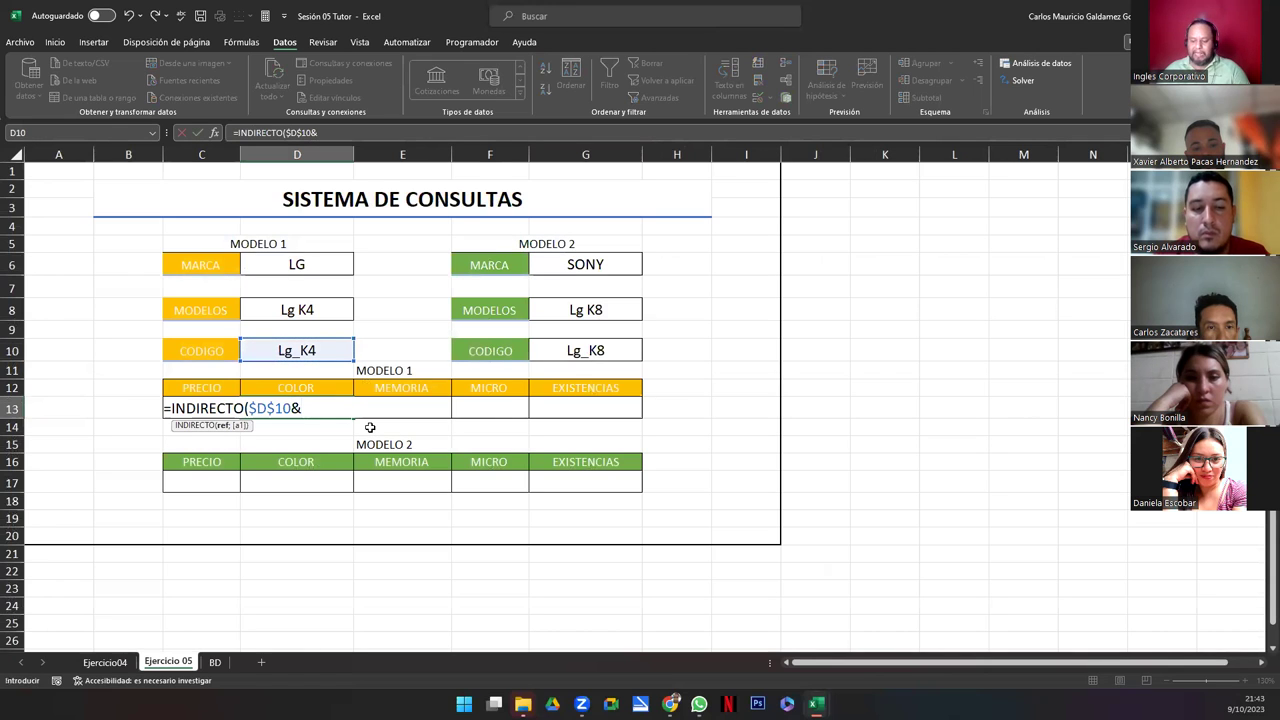
text("_co)
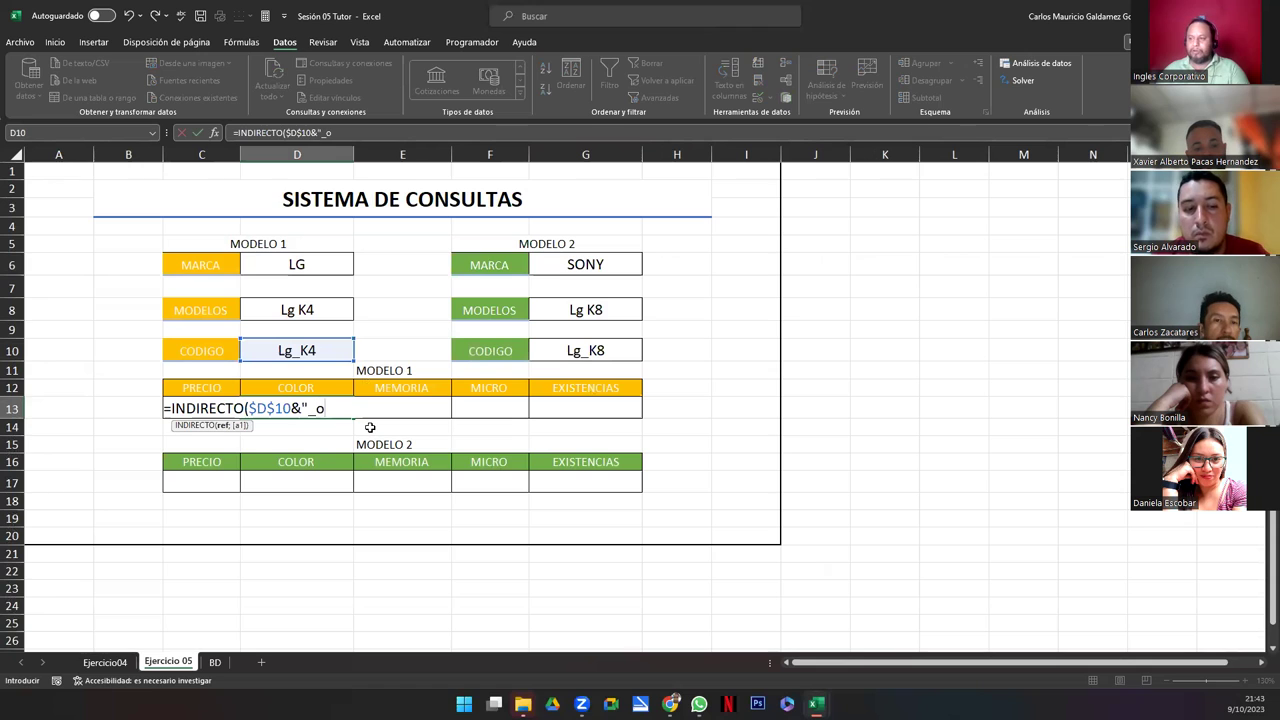
text(l")
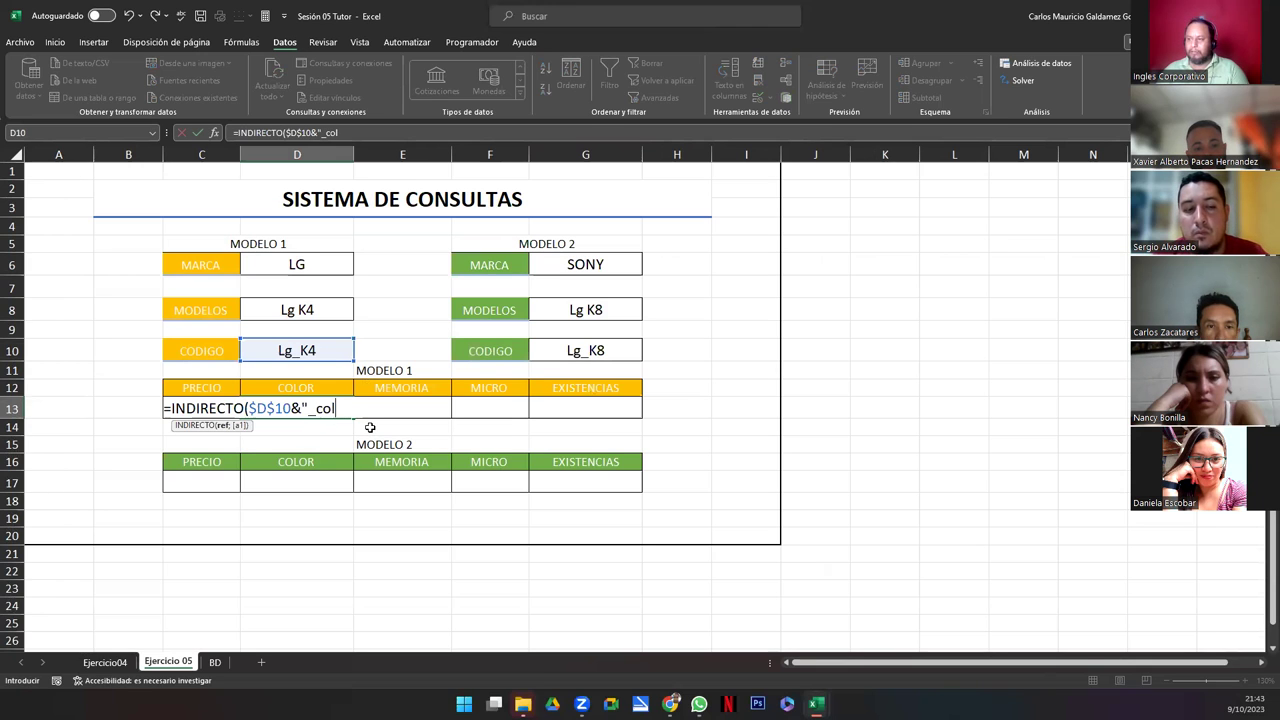
text())
key(Return)
key(Up)
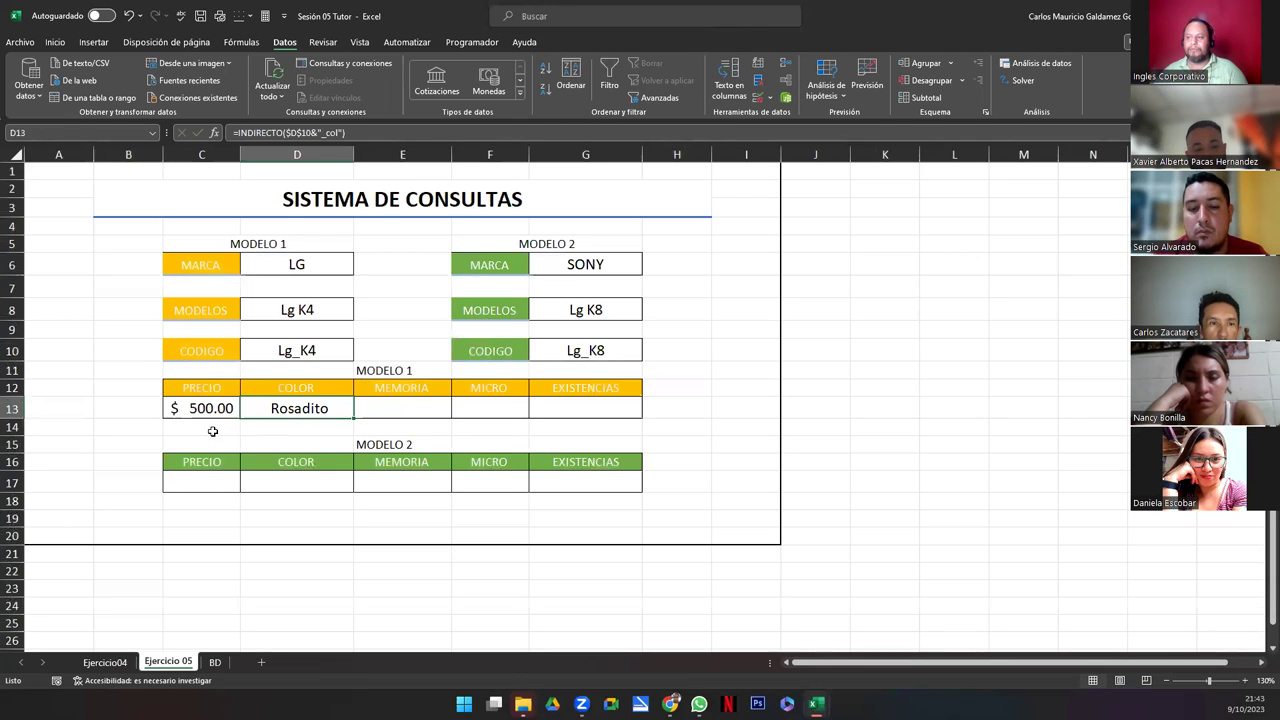
drag(205, 408, 314, 408)
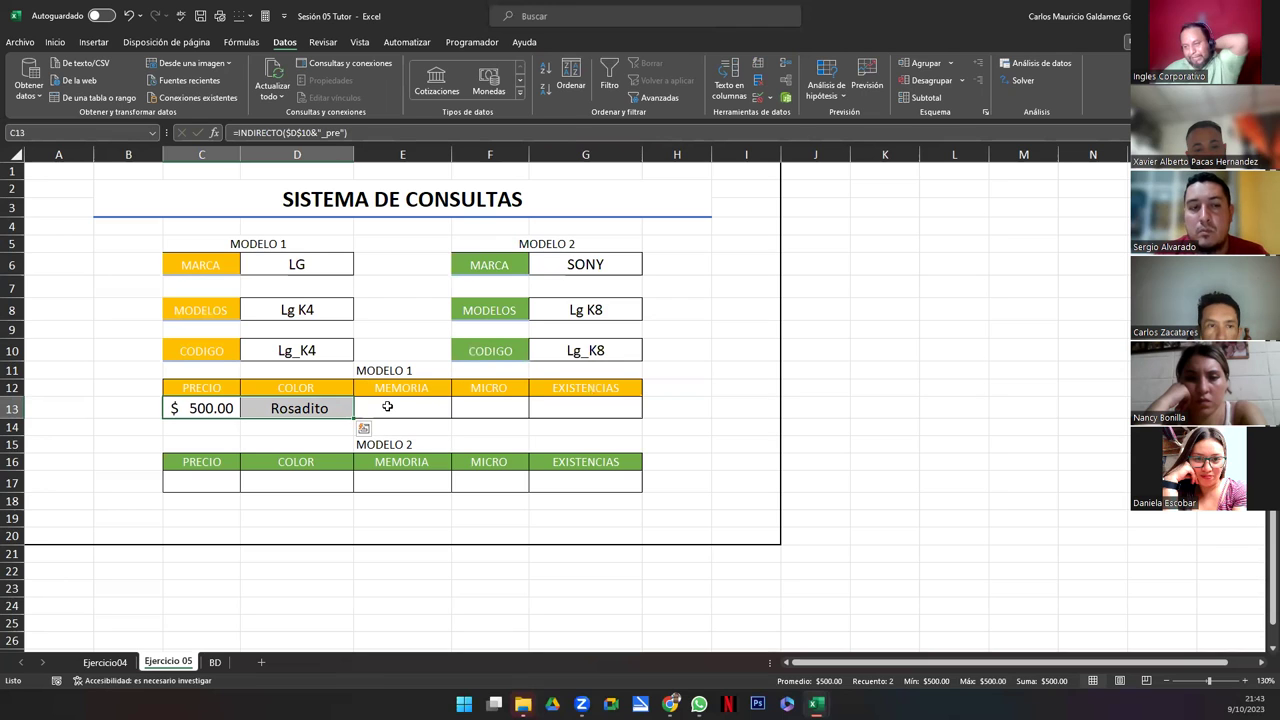
Step: Fill the Modelo 1 MEMORIA cell E13 with =INDIRECTO($D$10&"_mem"), keeping the code reference absolute
click(387, 407)
text(=indir)
key(Tab)
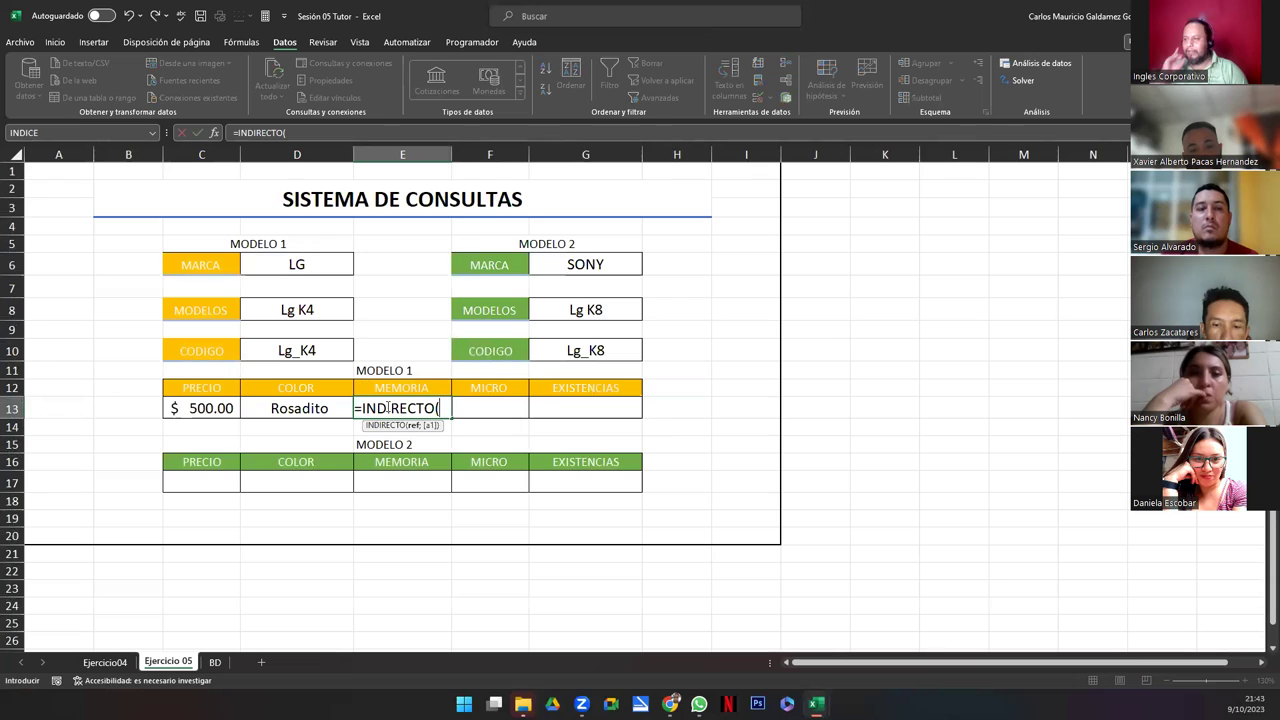
click(297, 351)
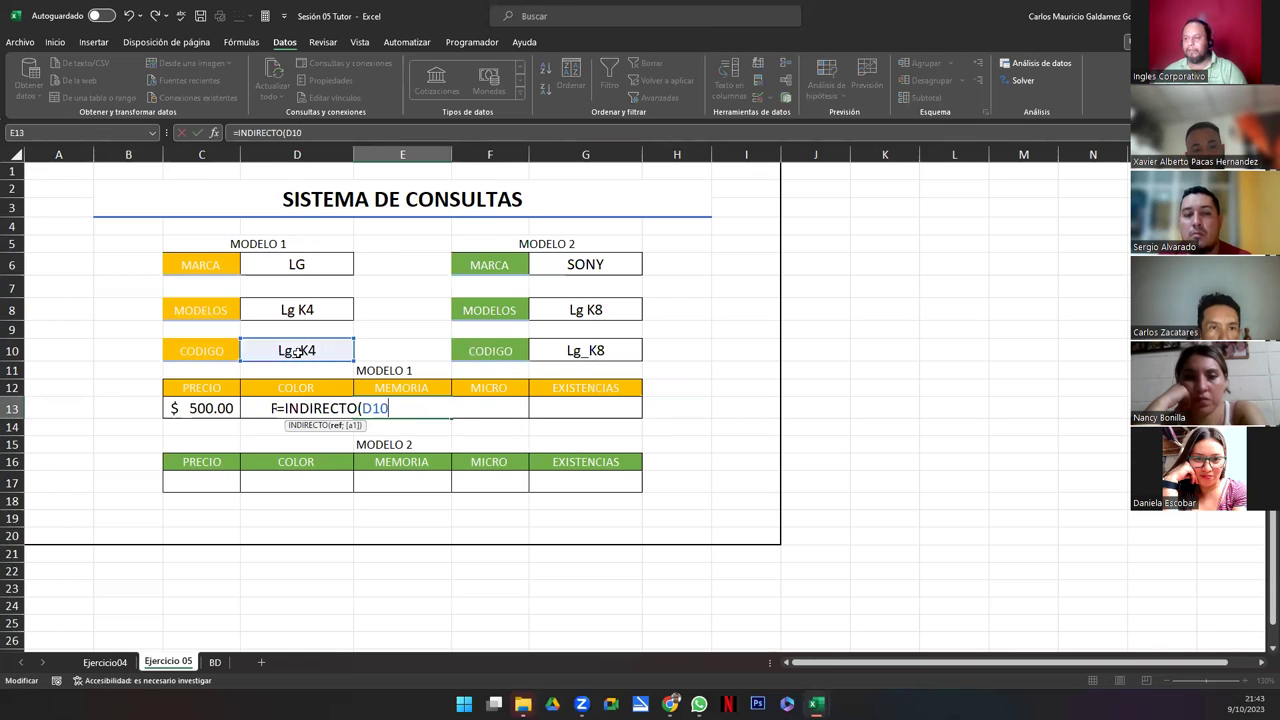
key(F4)
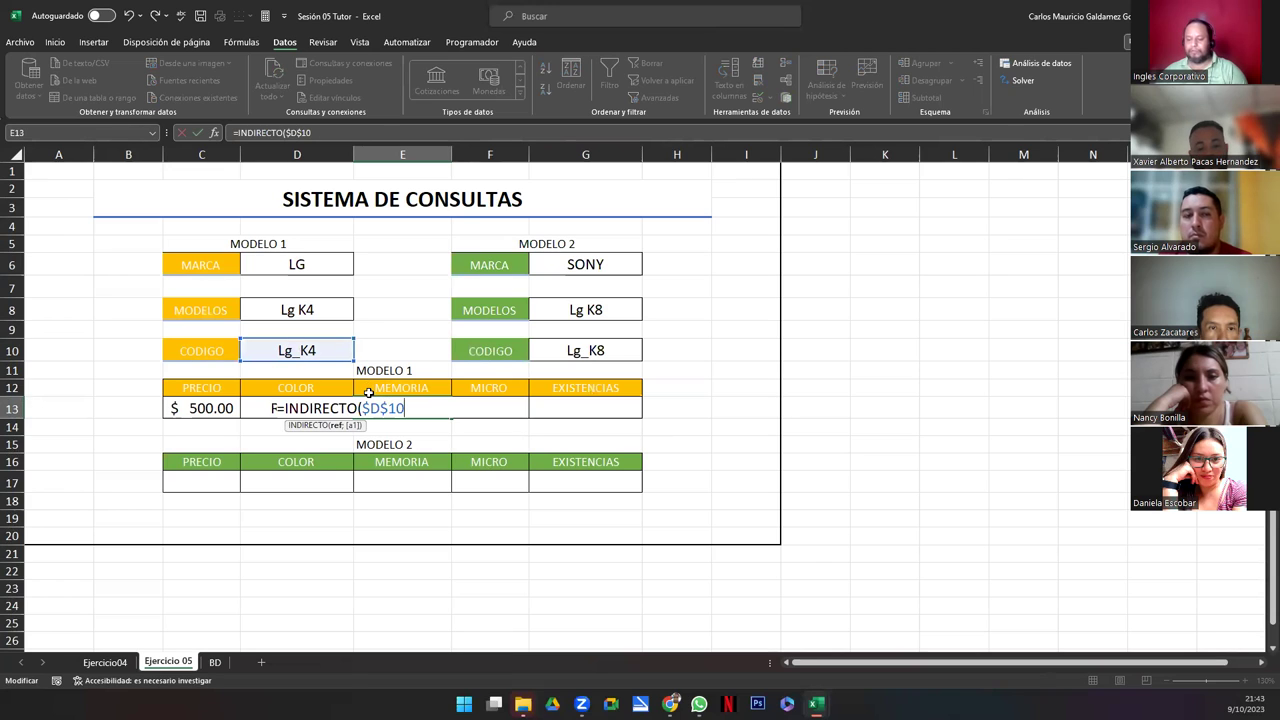
text(&)
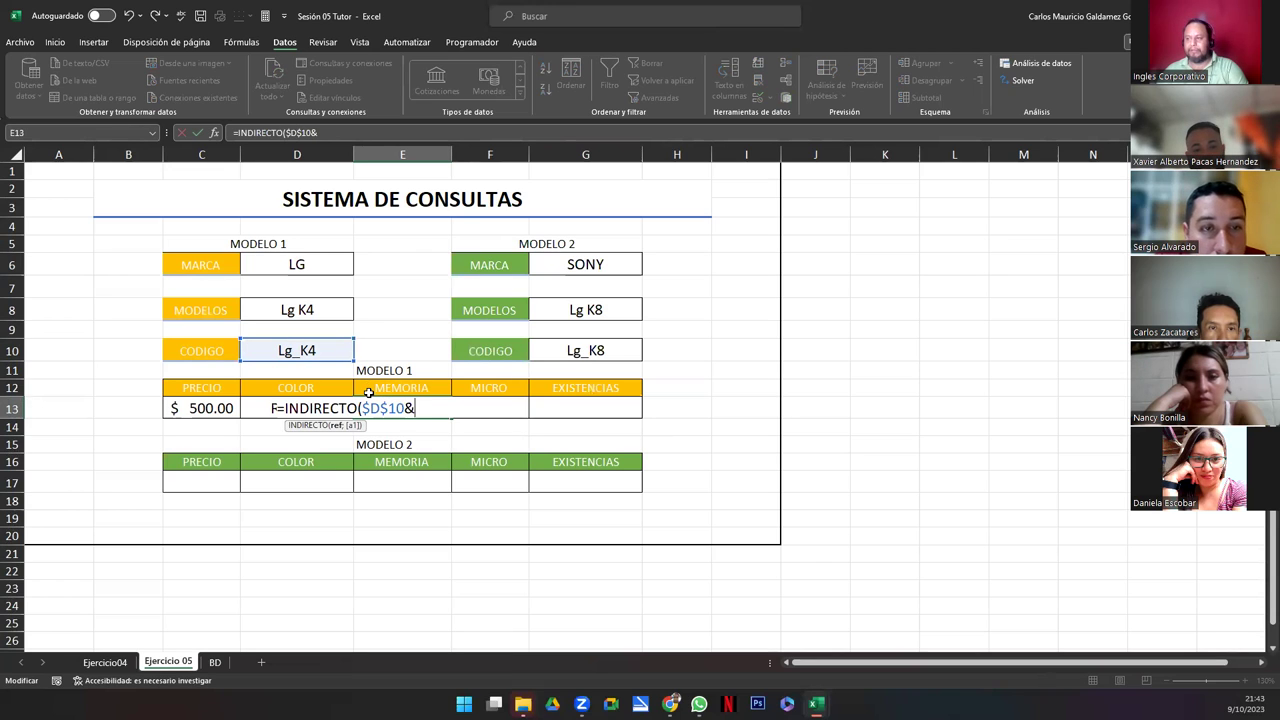
text("_mem)
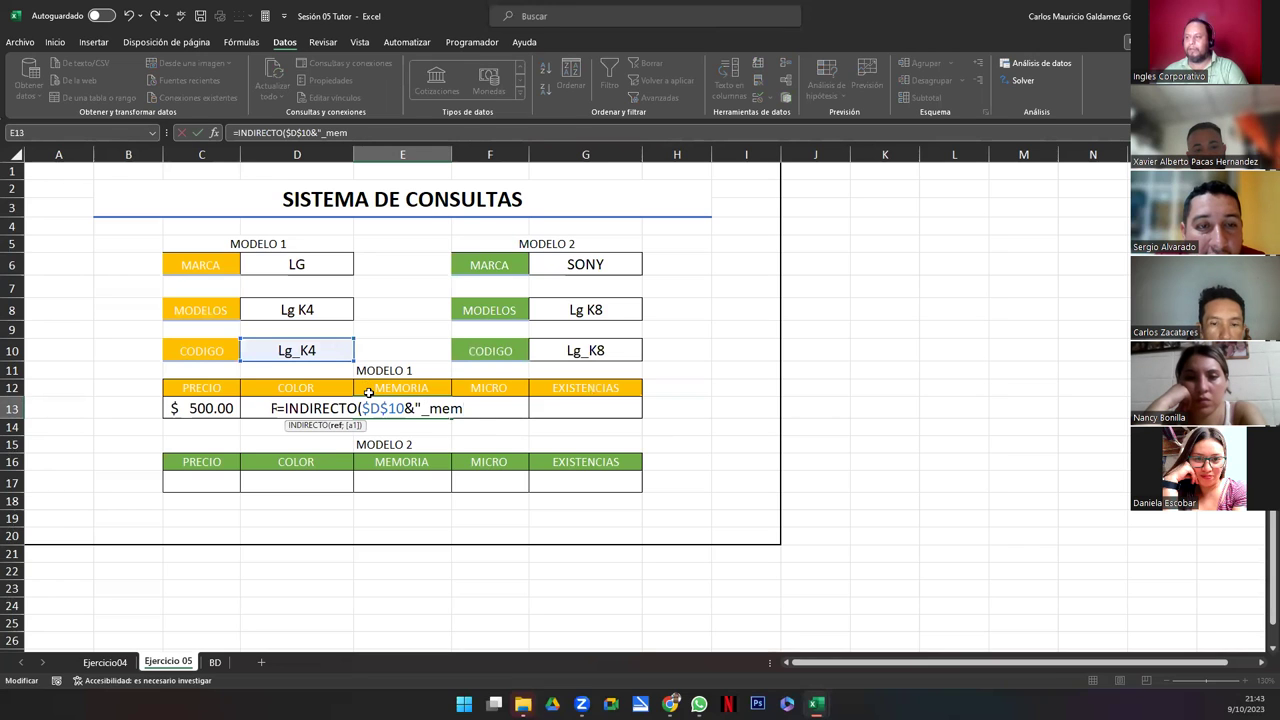
text("))
key(Return)
key(Up)
Step: Fill the Modelo 1 MICRO cell F13 with =INDIRECTO($D$10&"_mic"), based on the code in D10
click(510, 407)
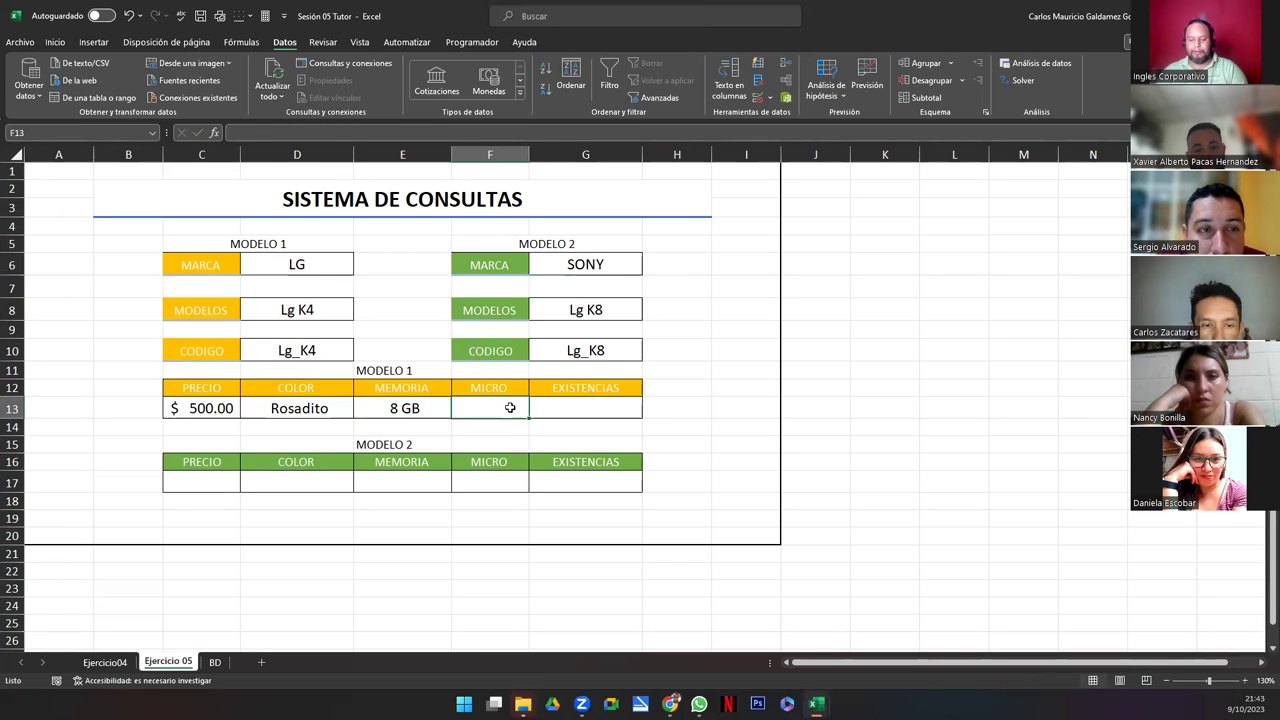
text(=indirecto)
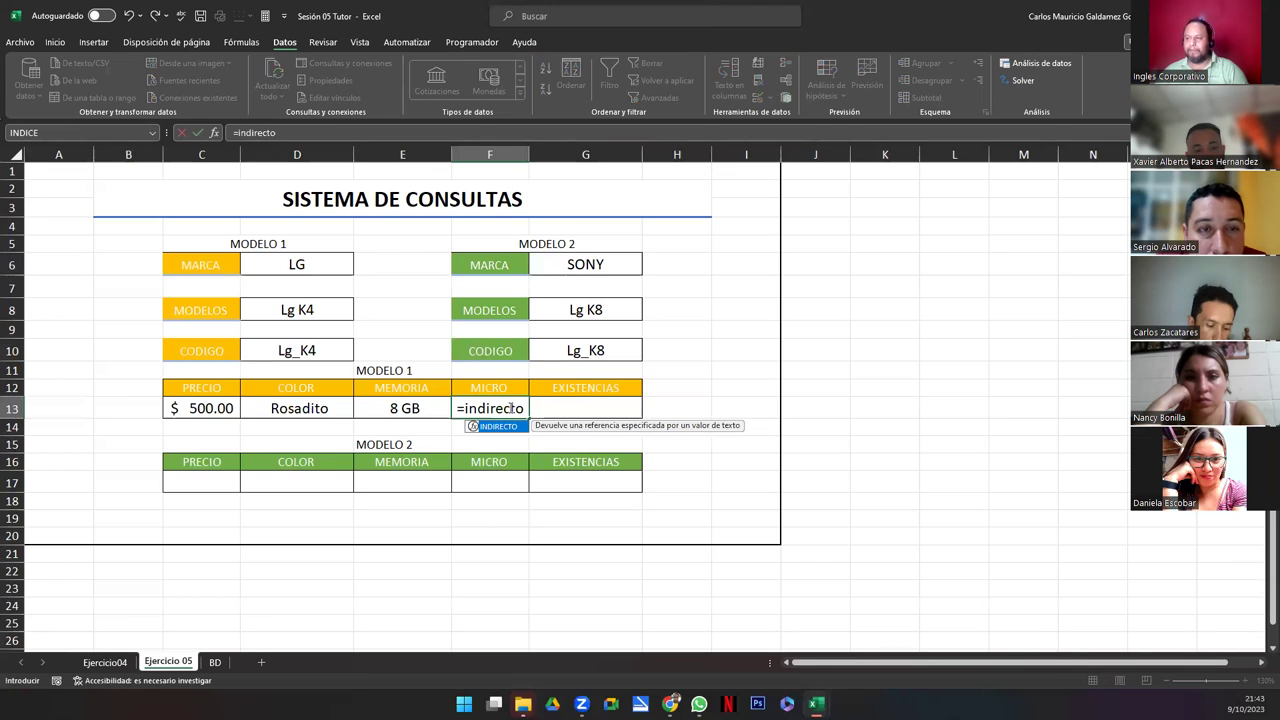
key(Tab)
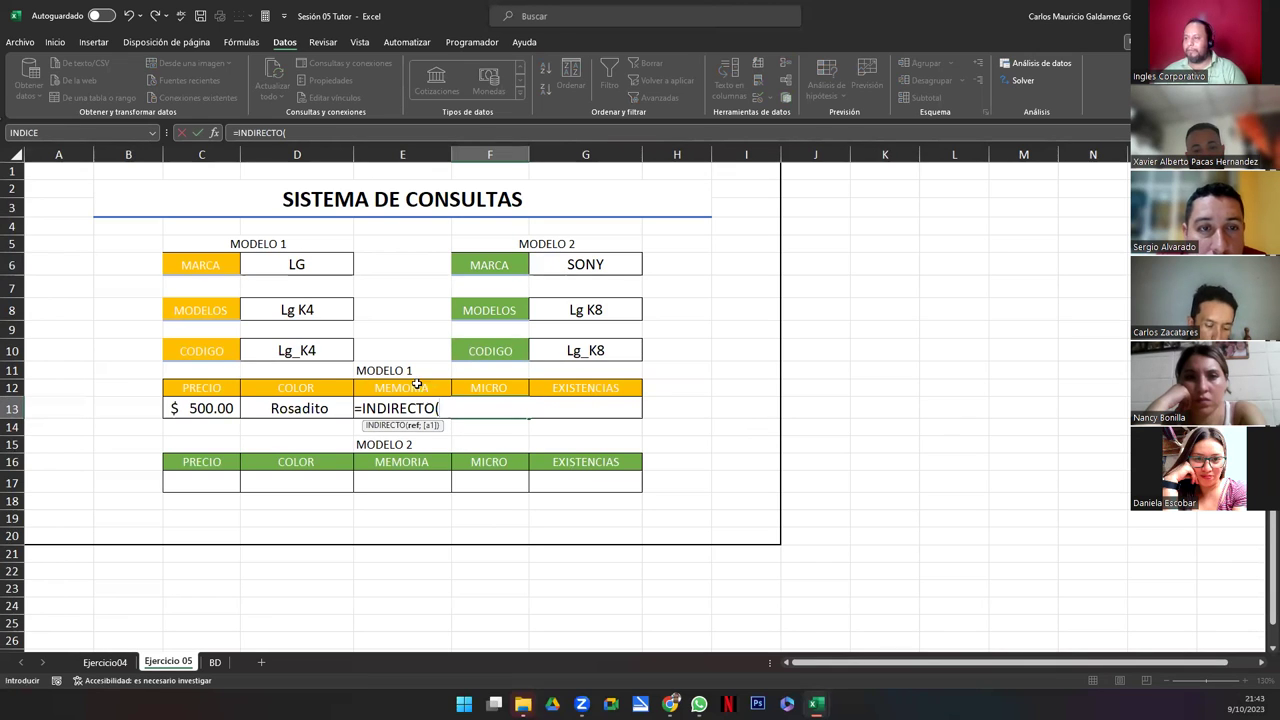
click(288, 352)
key(F4)
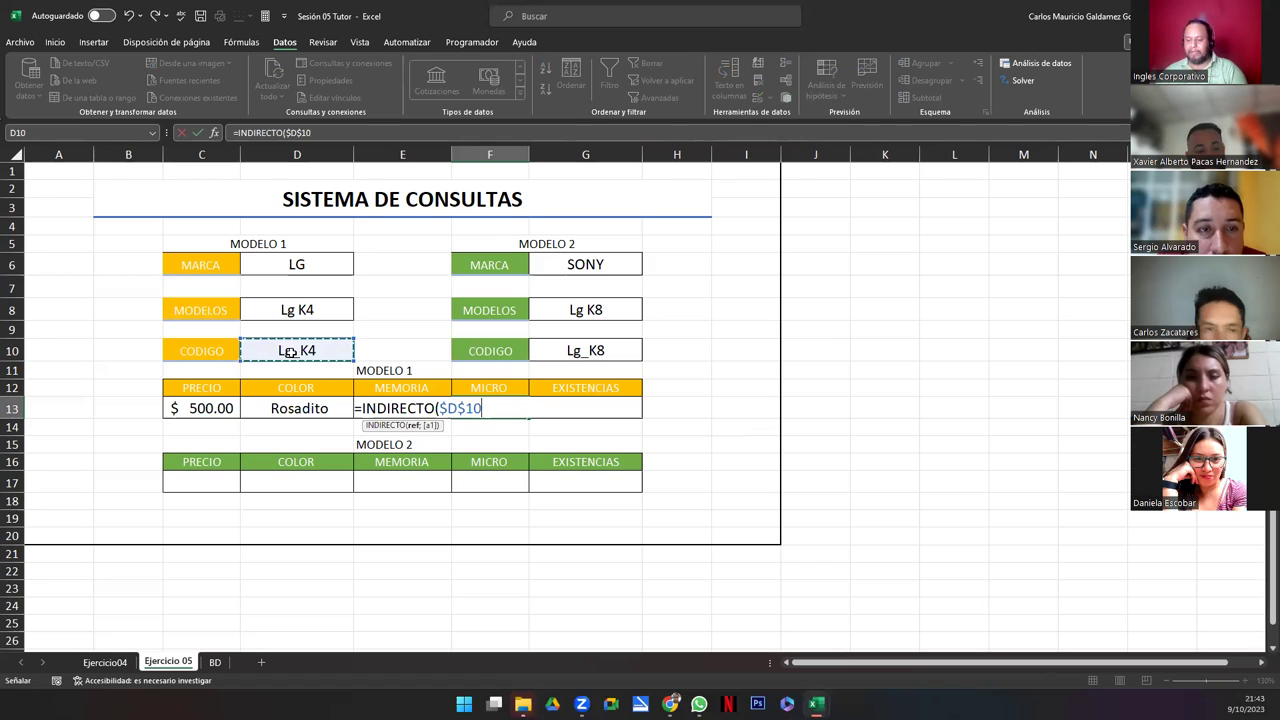
text(&"_mic)
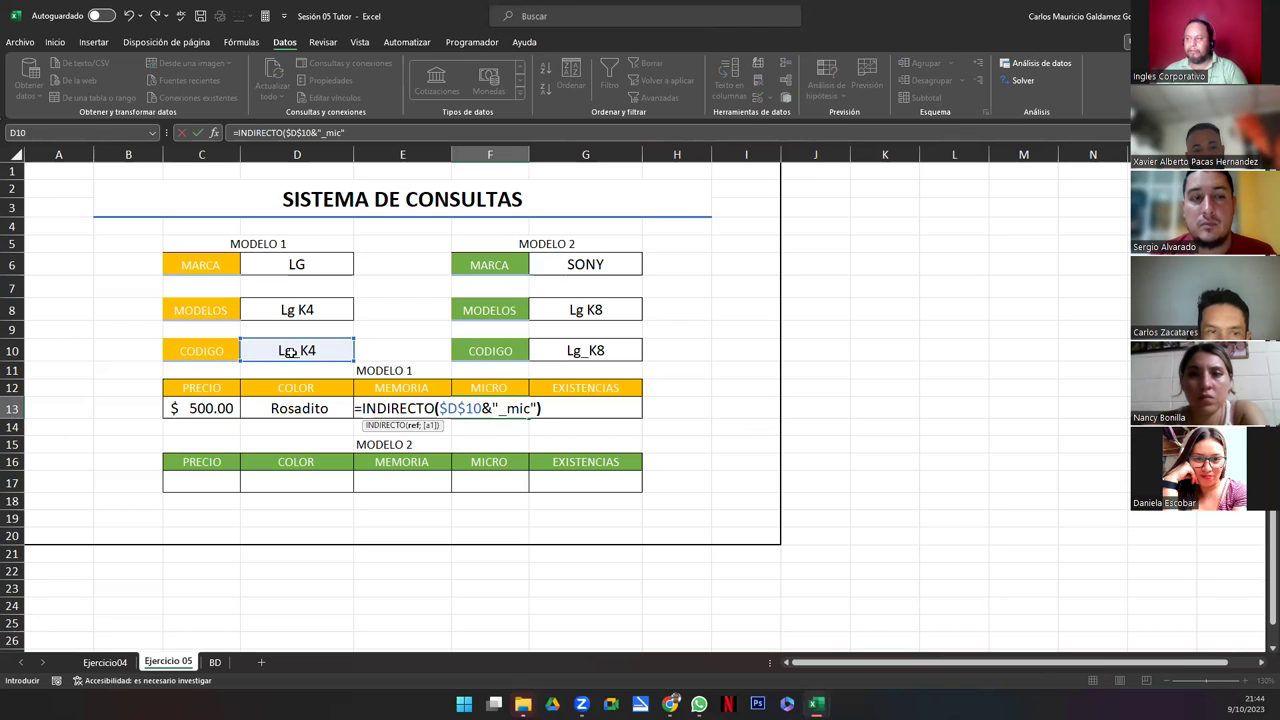
key(Return)
key(Up)
Step: Fill the Modelo 1 EXISTENCIAS cell G13 with =INDIRECTO($D$10&"_exi"), keeping the code reference absolute
key(Right)
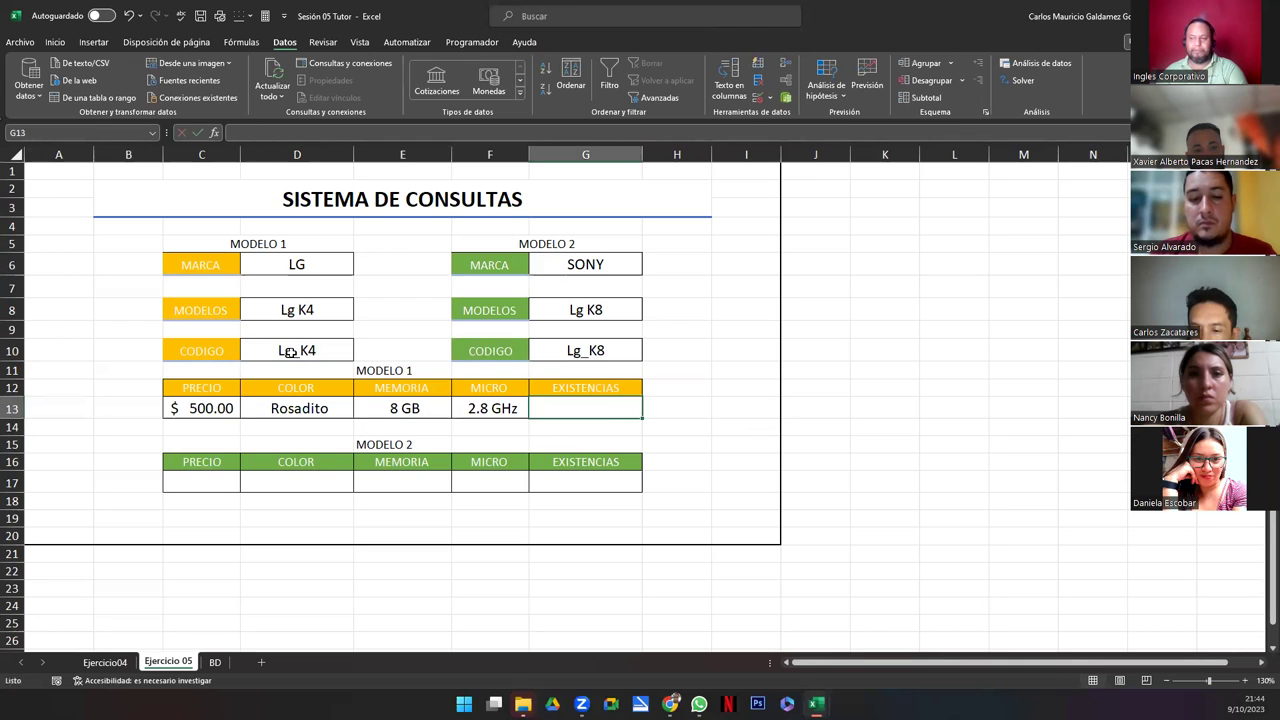
key(F2)
text(In)
key(BackSpace)
key(BackSpace)
text(=indi)
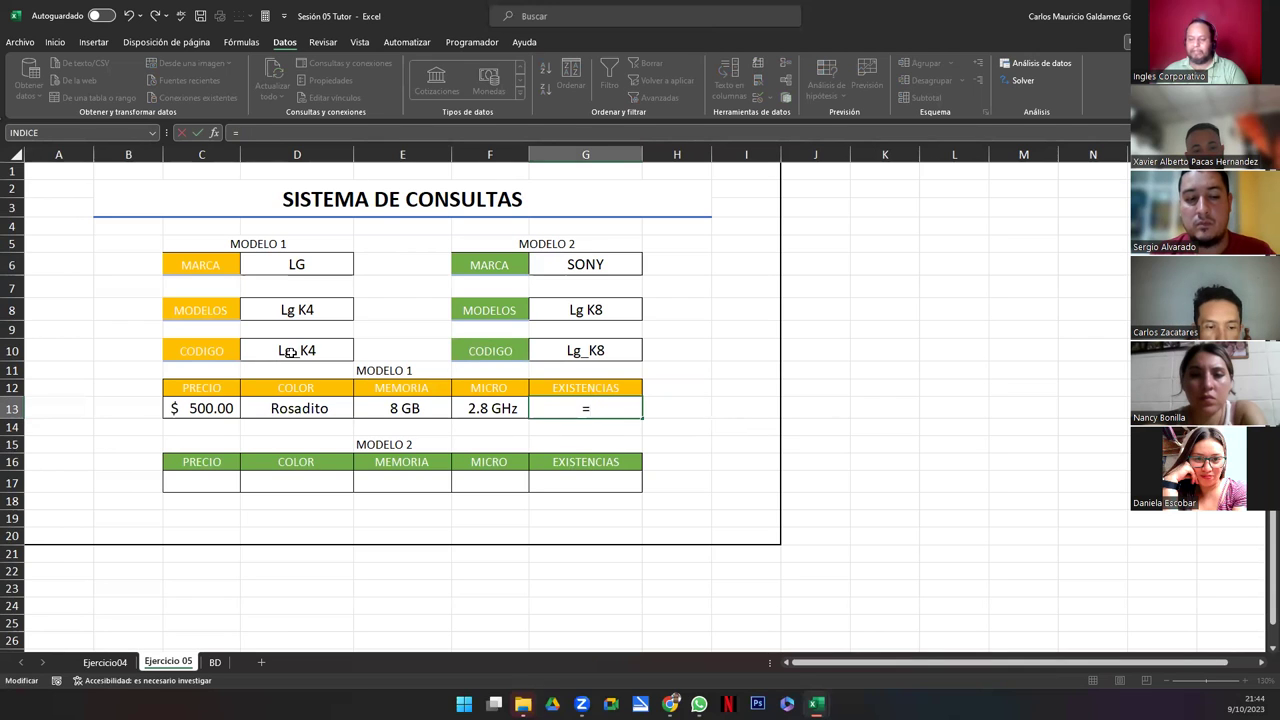
key(Down)
key(Tab)
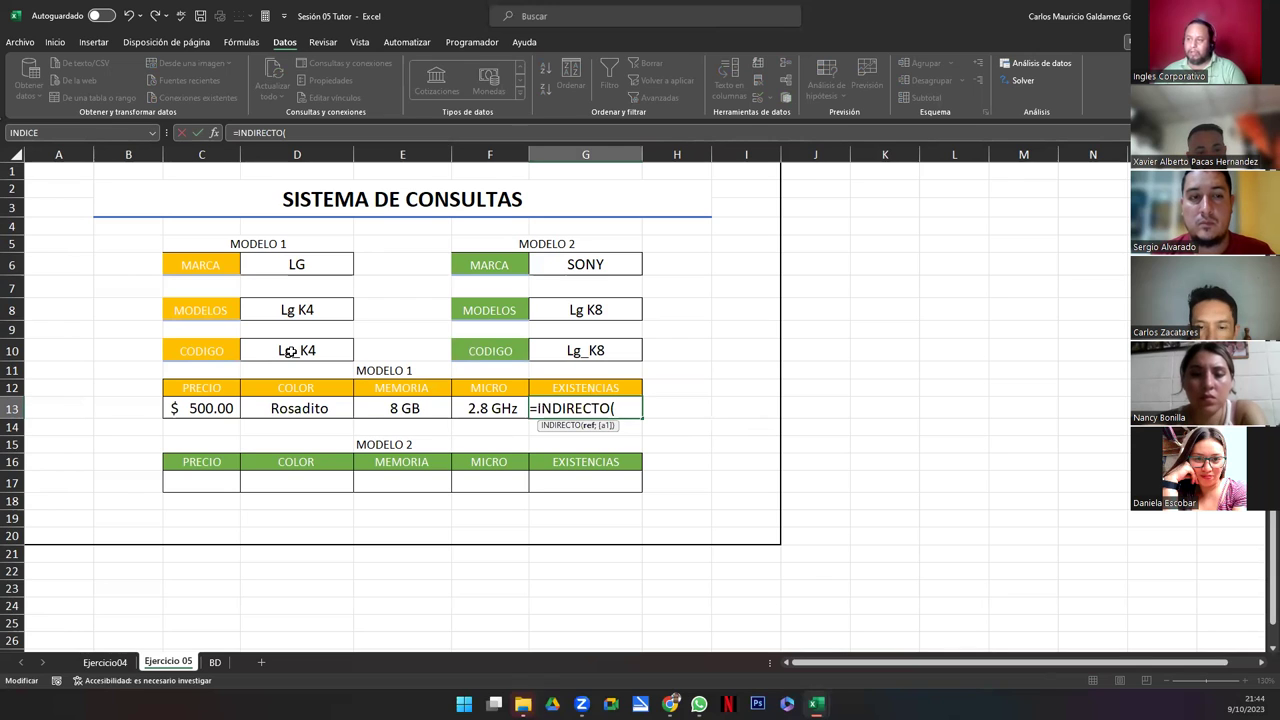
click(289, 351)
key(F4)
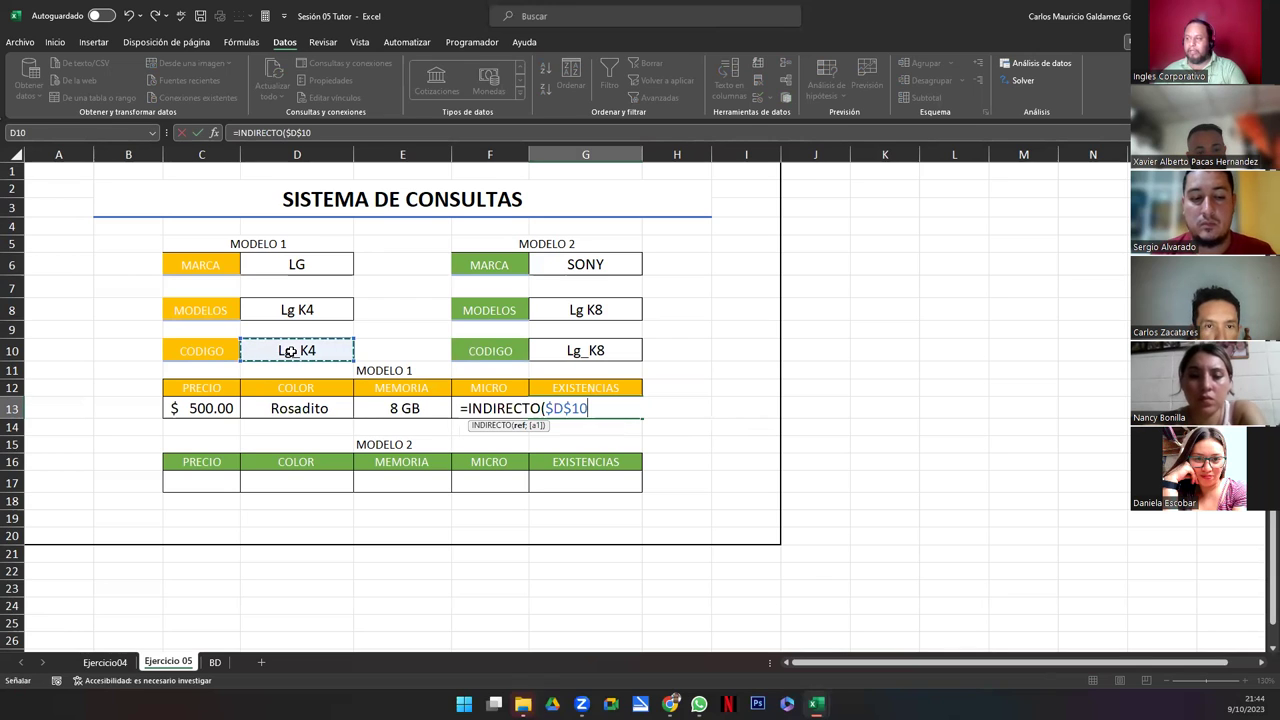
text(&)
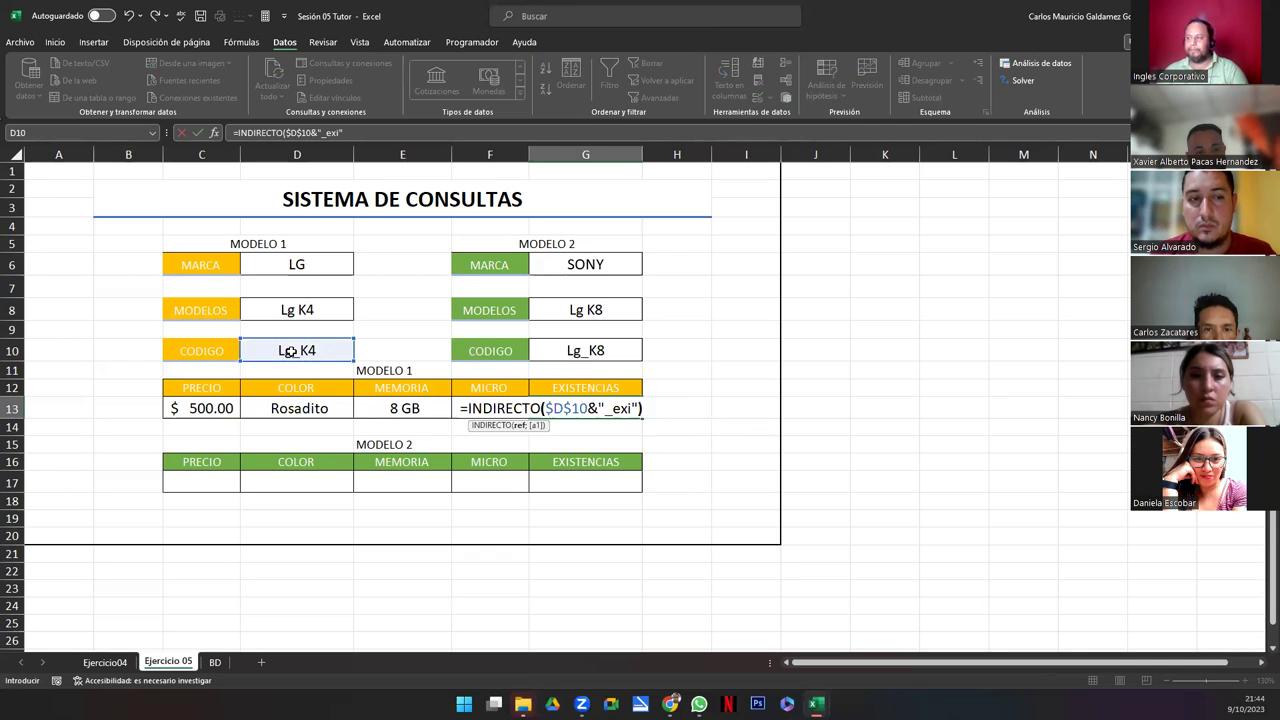
text("_exi"))
key(ctrl+Return)
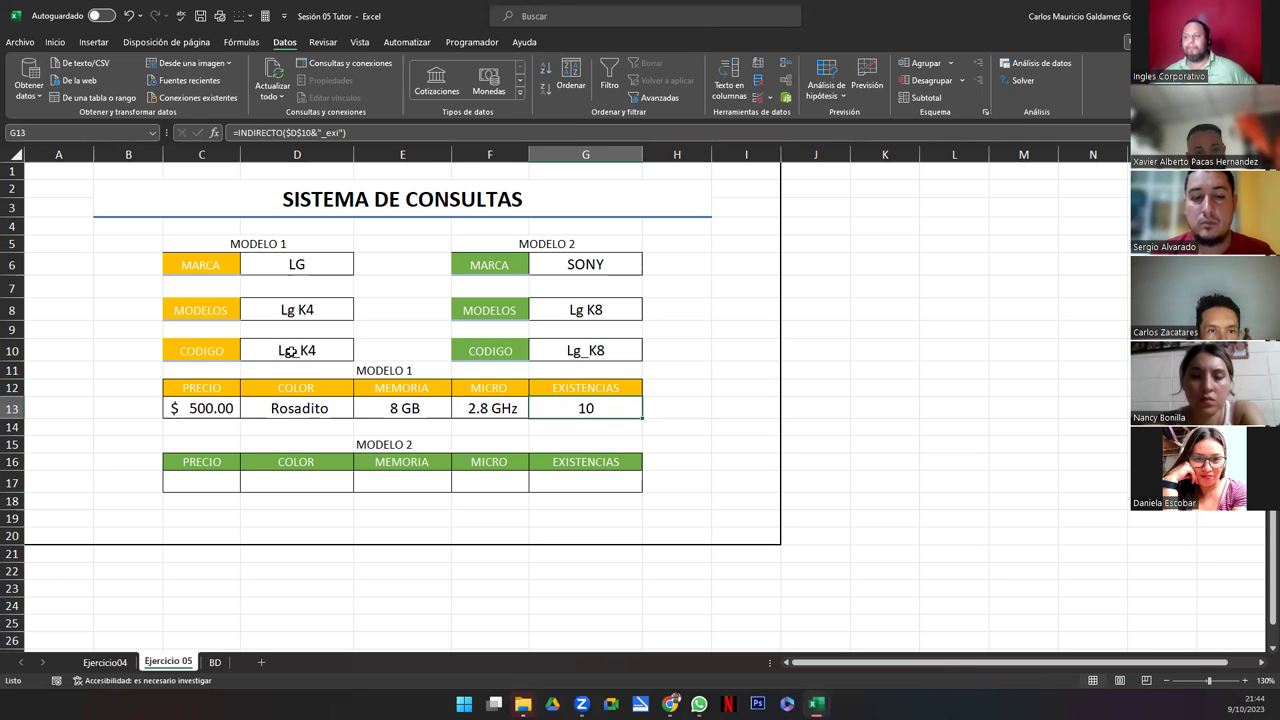
Step: Copy the Modelo 1 result formulas in C13:G13 into the Modelo 2 row starting at C17
drag(222, 410, 591, 408)
key(ctrl+c)
click(204, 482)
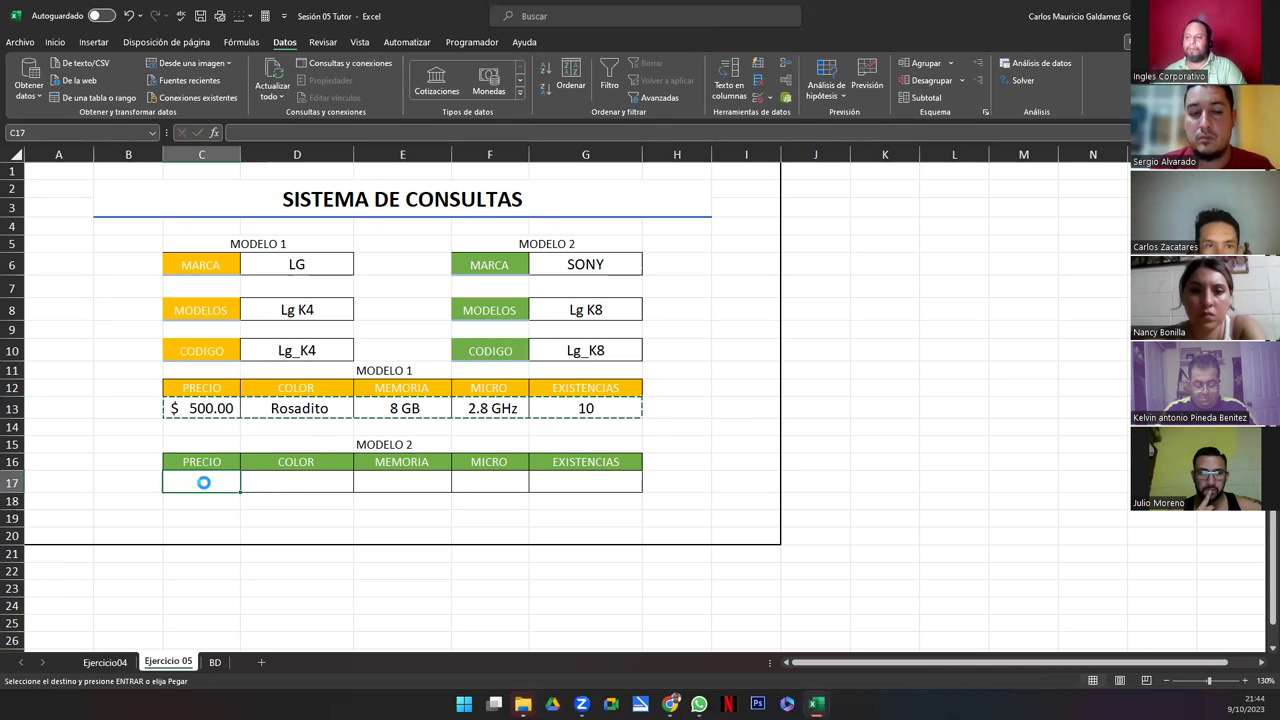
key(ctrl+v)
Step: Repoint the Modelo 2 PRECIO and COLOR formulas in C17 and D17 from the Modelo 1 code to $G$10
click(183, 483)
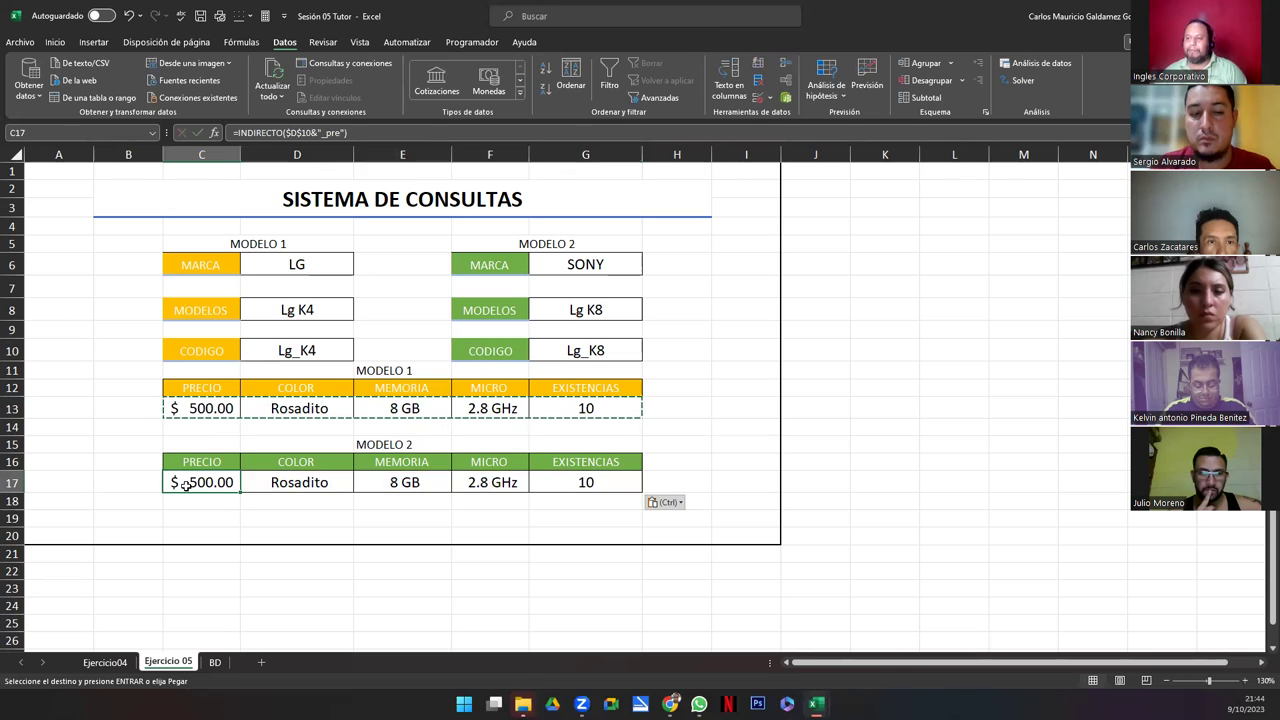
double_click(183, 483)
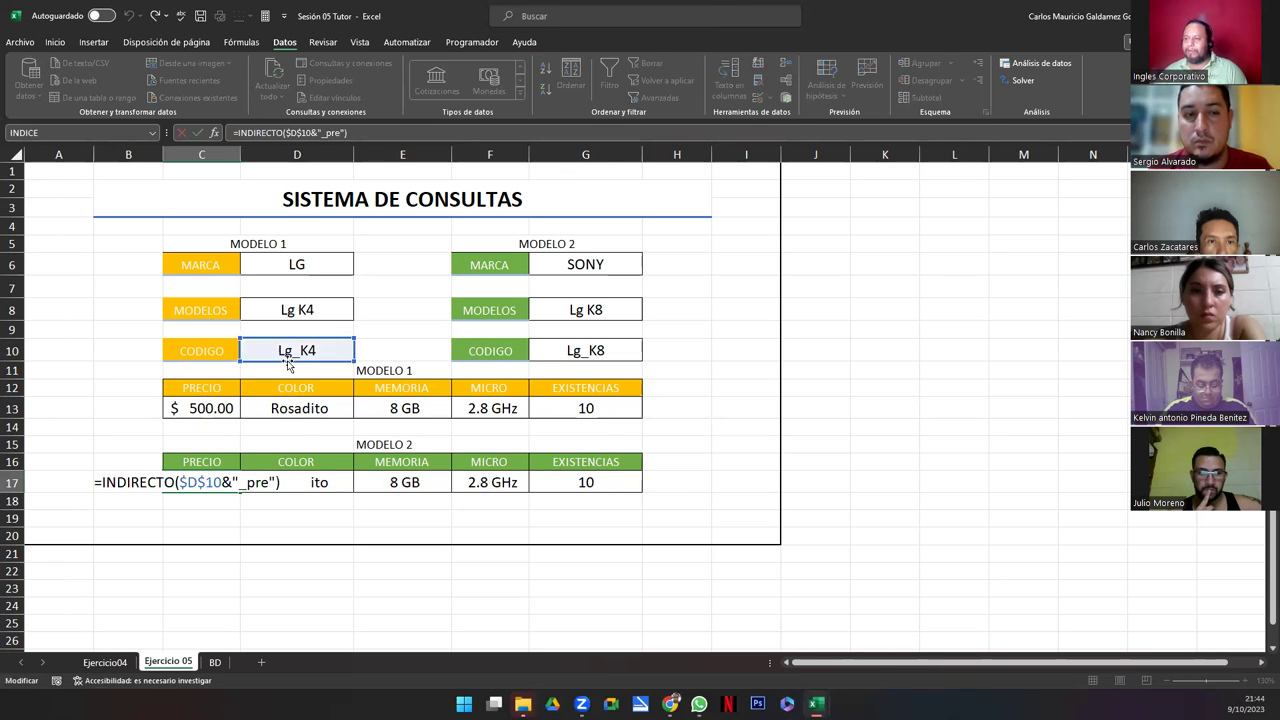
drag(268, 366, 562, 350)
key(Tab)
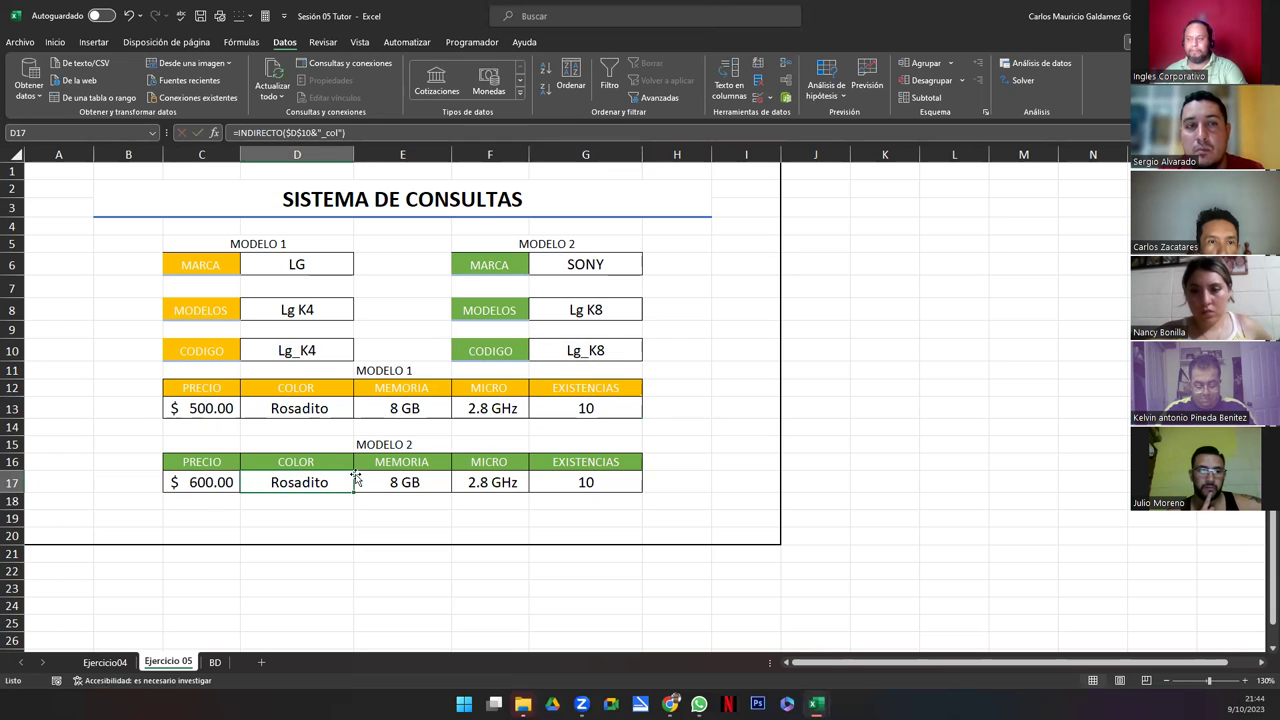
key(F2)
drag(348, 367, 563, 366)
key(Tab)
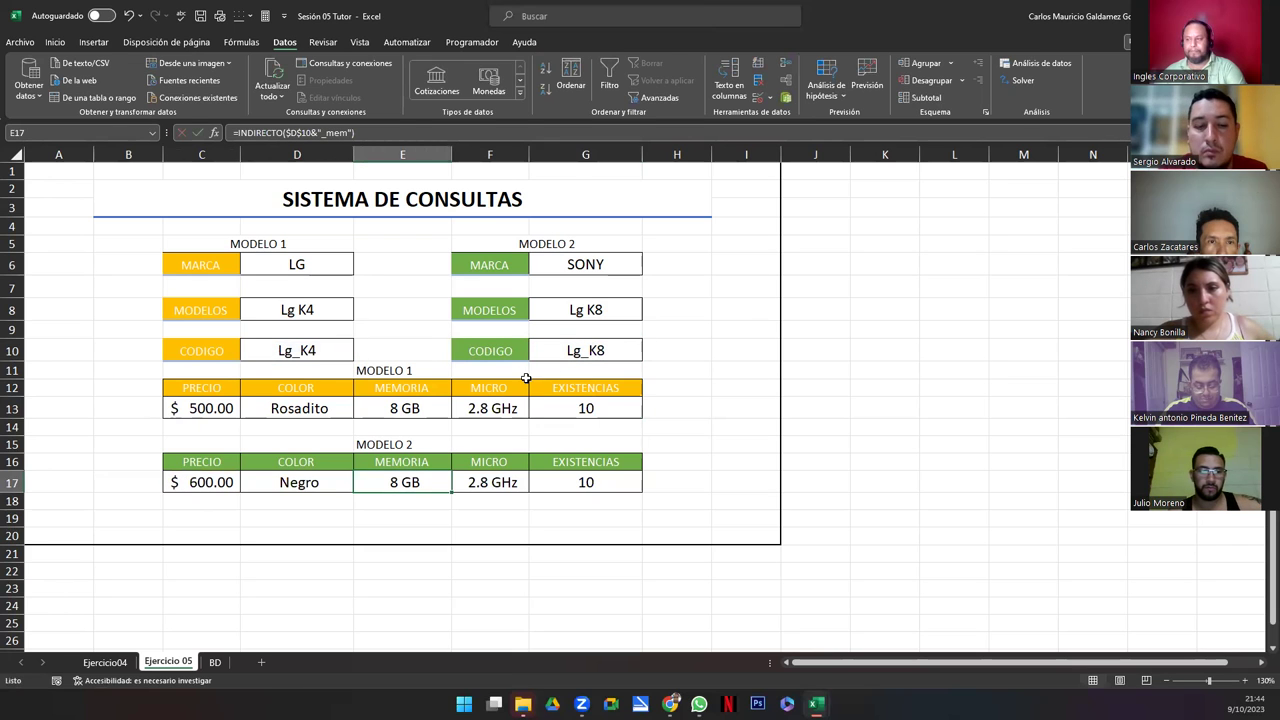
Step: Repoint the Modelo 2 MEMORIA and MICRO formulas in E17 and F17 to the Modelo 2 code in G10
key(F2)
drag(297, 362, 574, 351)
key(Tab)
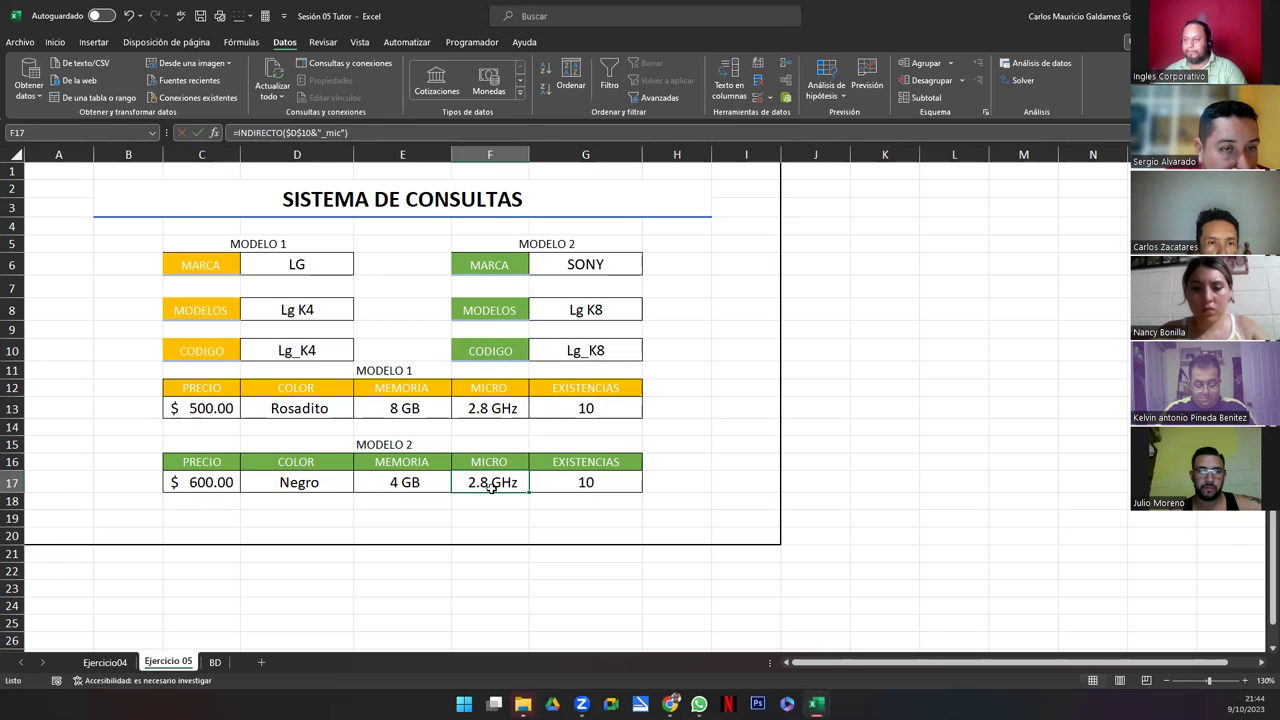
key(F2)
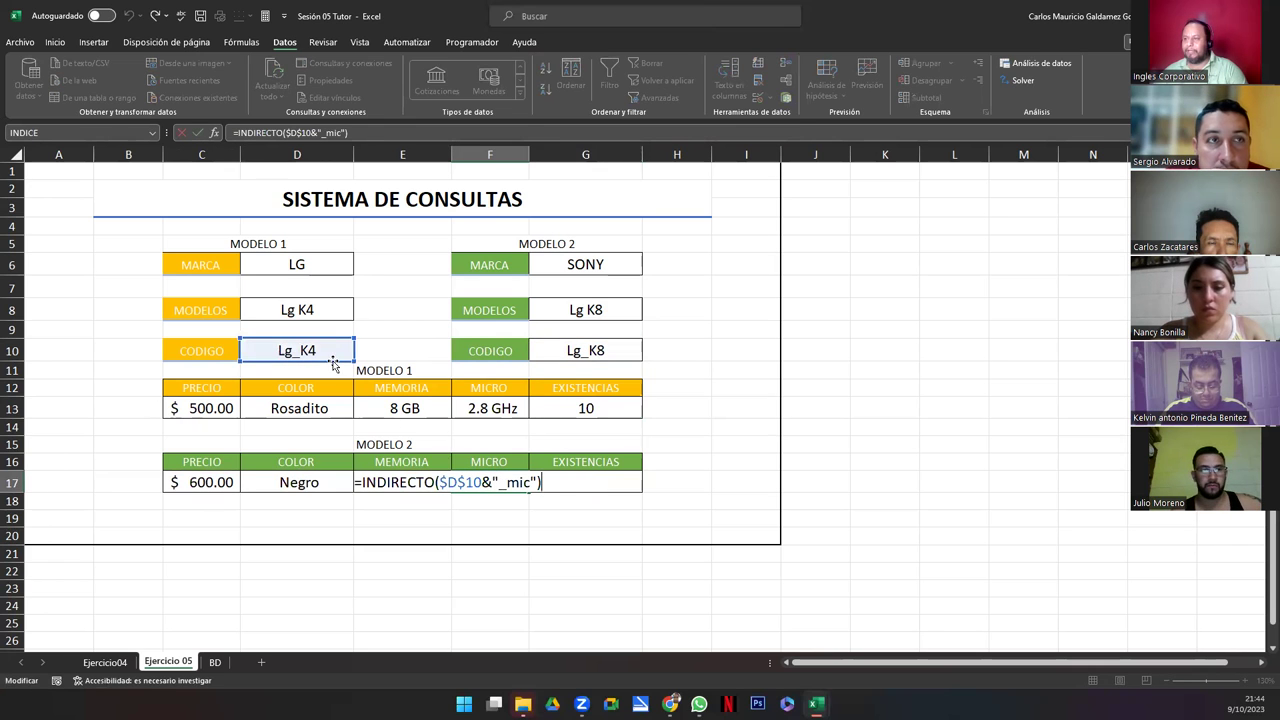
drag(352, 361, 574, 364)
key(Tab)
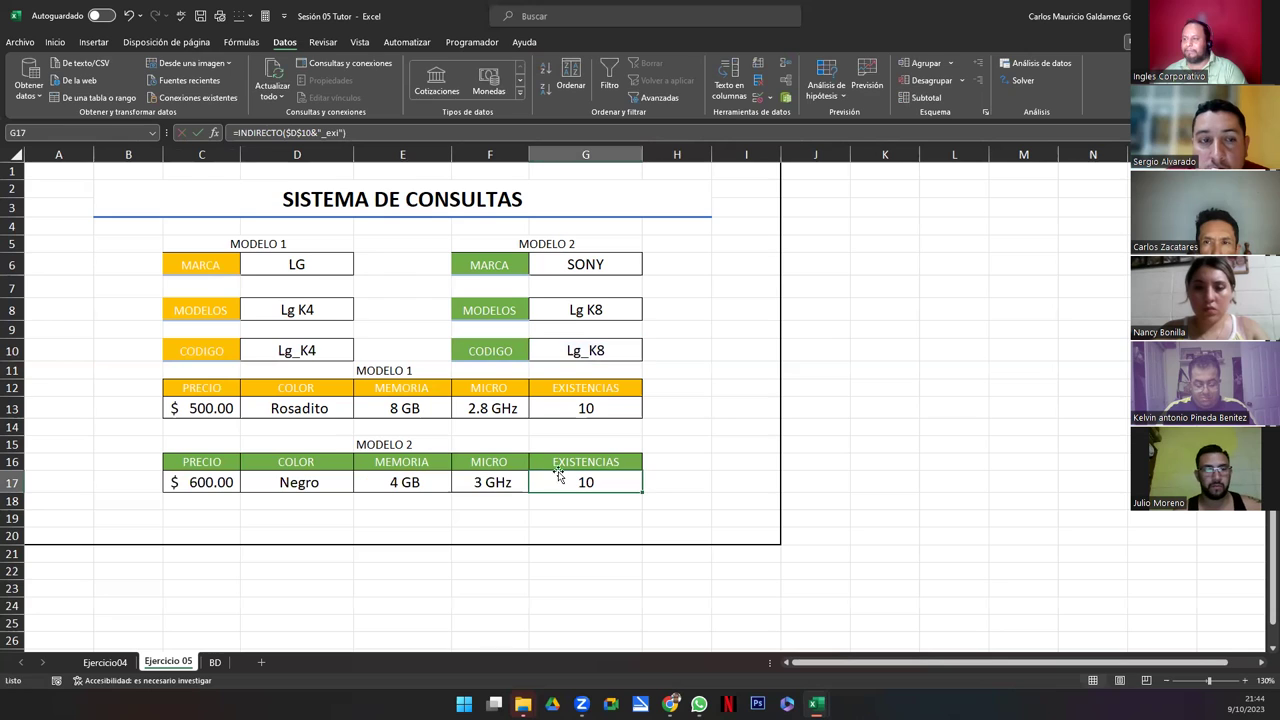
Step: Repoint the Modelo 2 EXISTENCIAS formula in G17 to the Modelo 2 code in G10
key(F2)
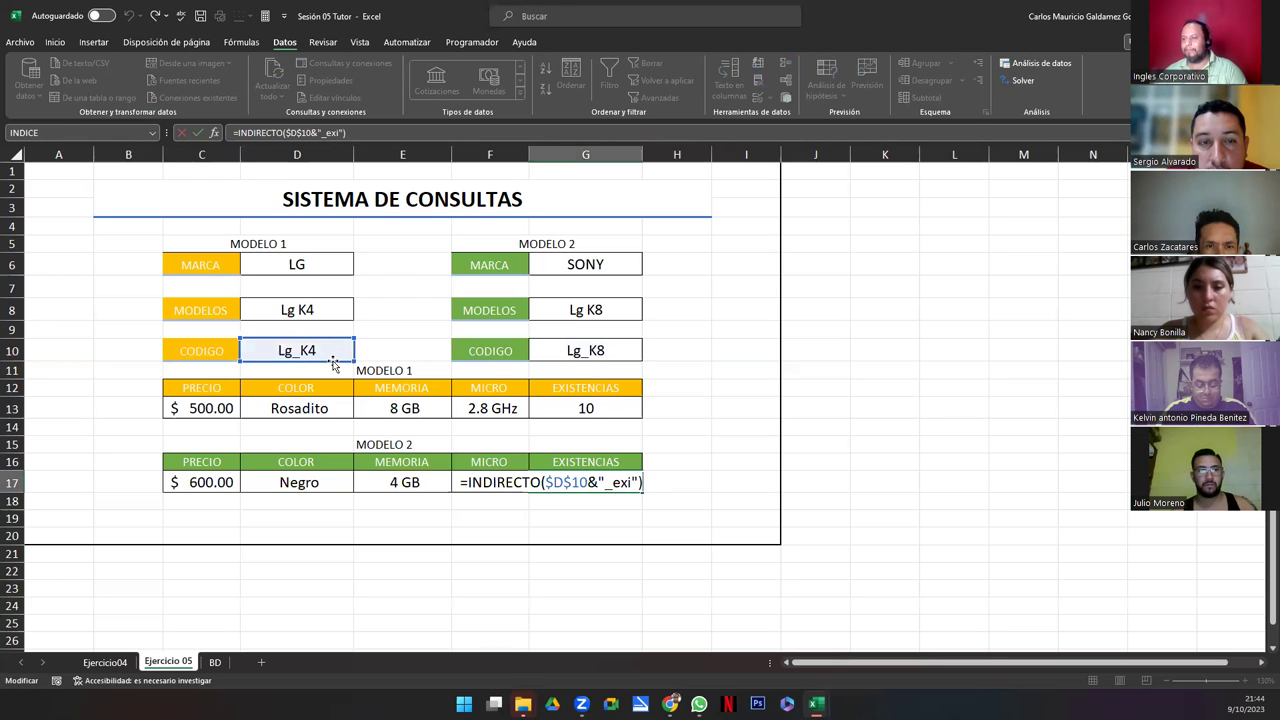
drag(331, 361, 591, 366)
key(Return)
key(Up)
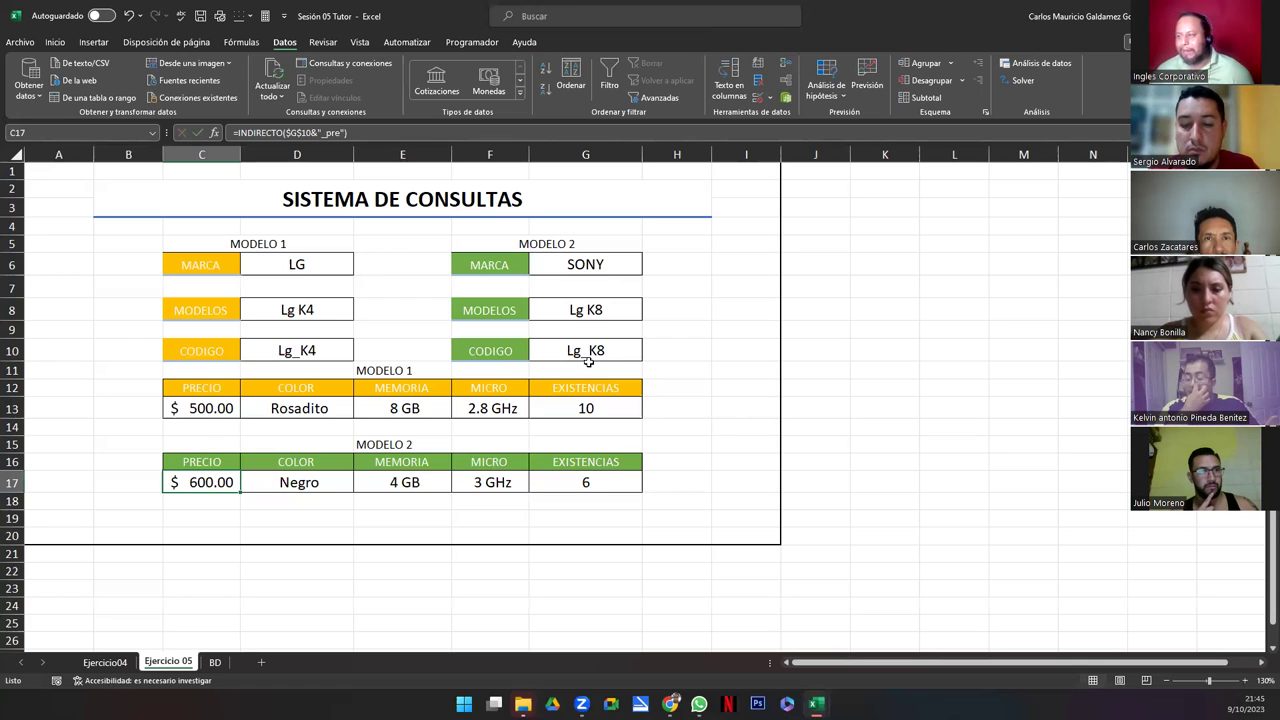
Step: Choose SONY as the Modelo 1 MARCA in D6 and ZTE as the Modelo 2 MARCA in G6
click(320, 263)
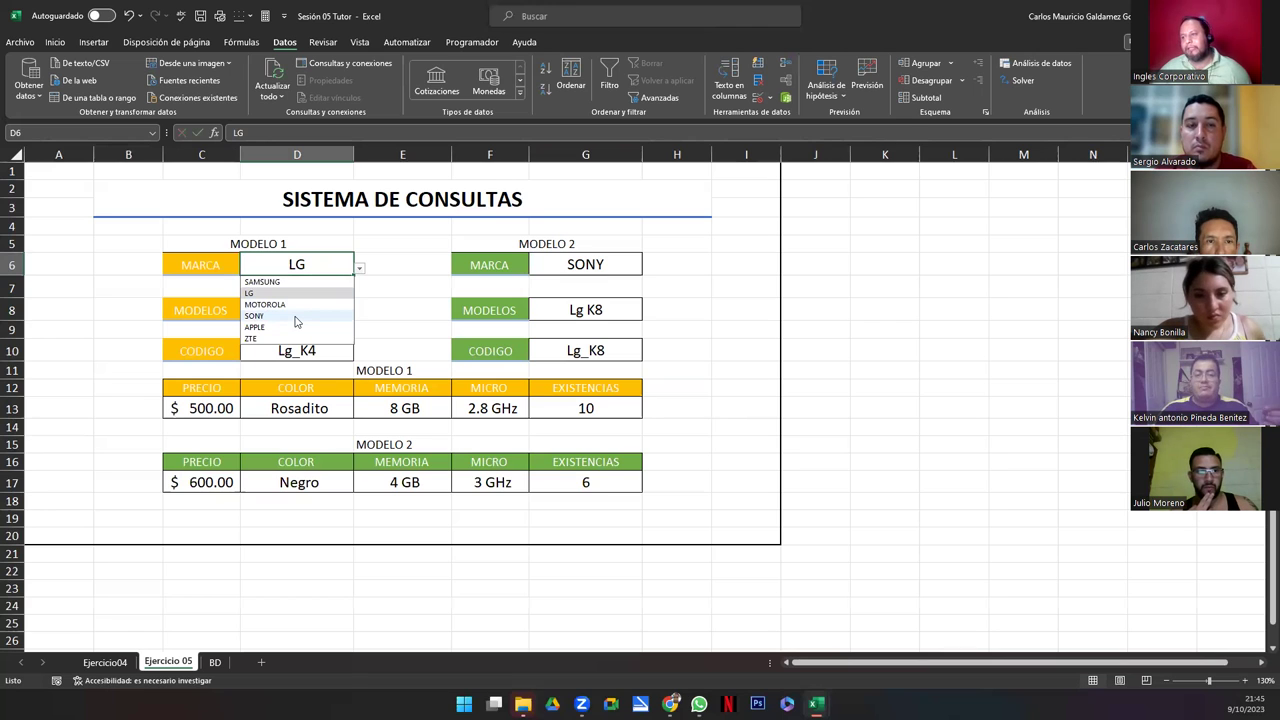
click(295, 321)
click(633, 274)
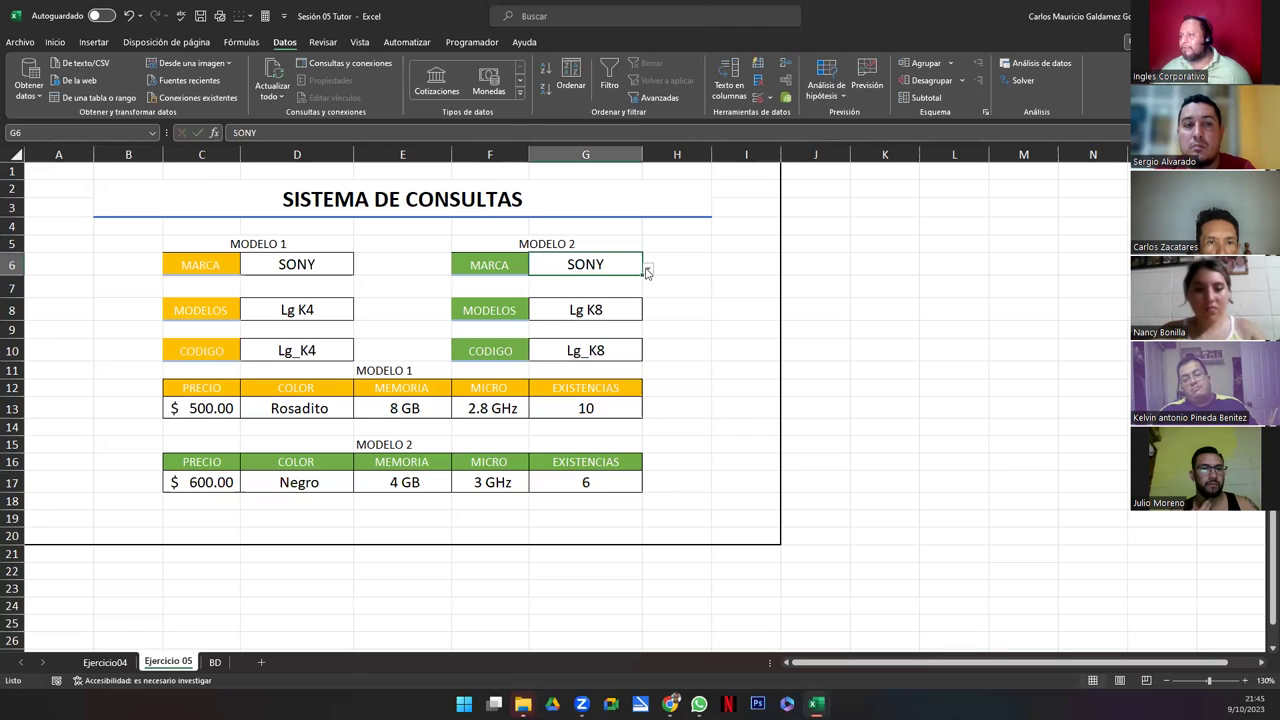
click(648, 268)
click(584, 339)
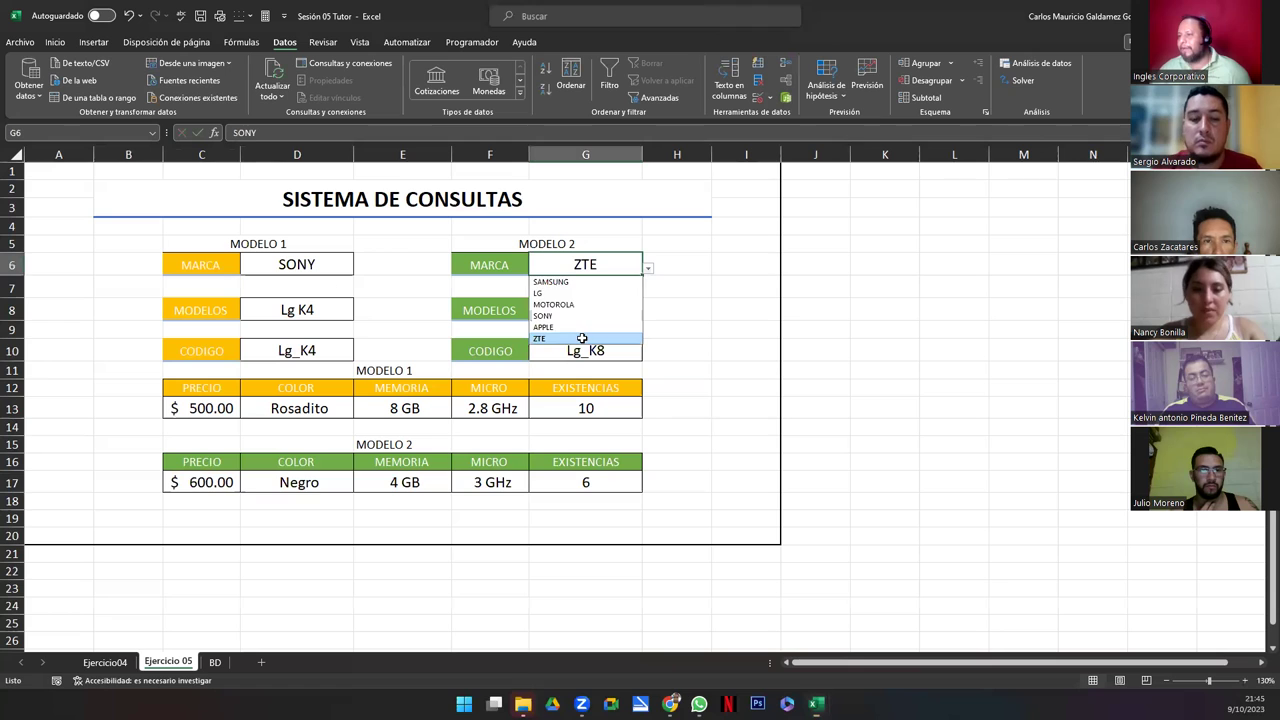
Step: Check the models offered by the MODELOS lists in D8 and G8 against the selected brands
click(330, 306)
click(361, 316)
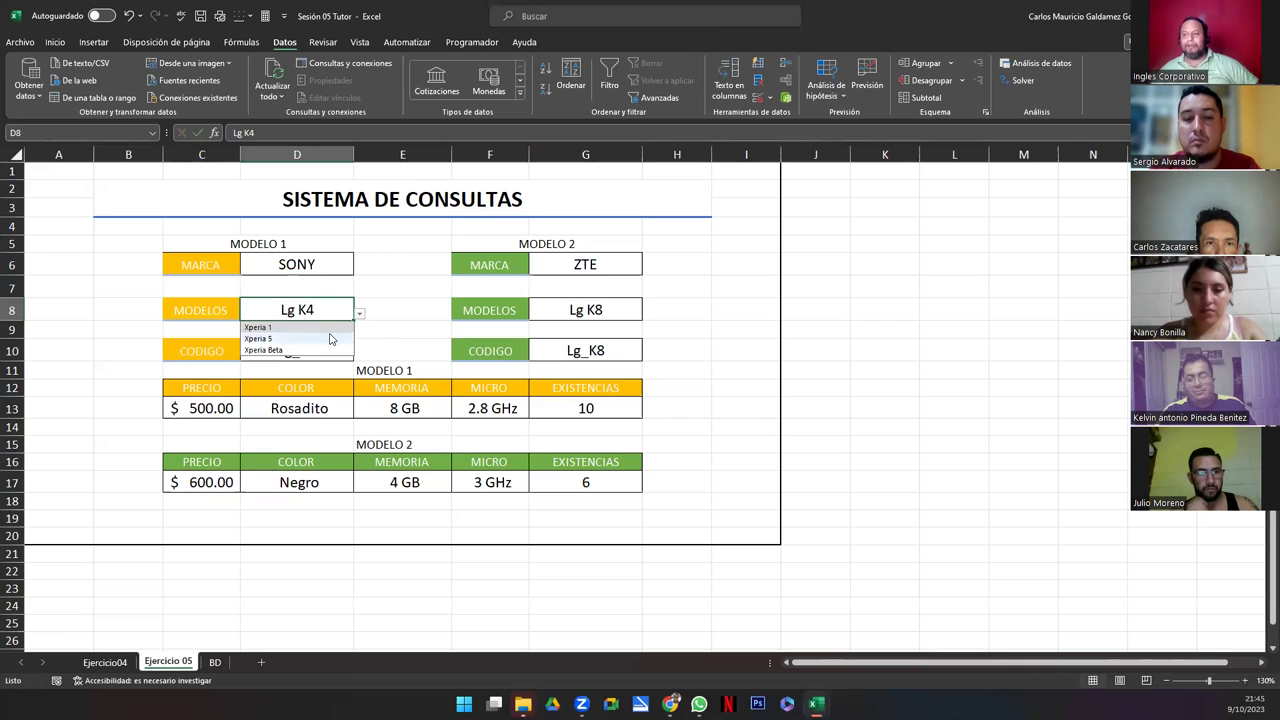
click(612, 307)
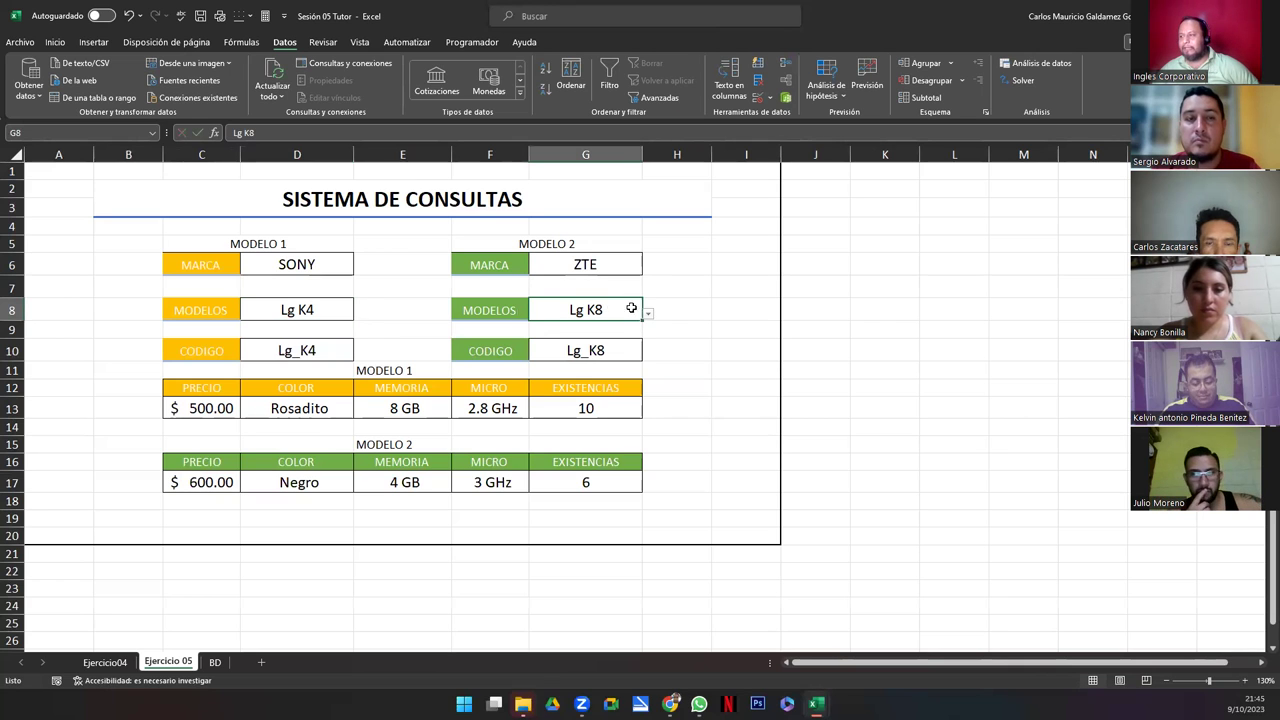
click(648, 313)
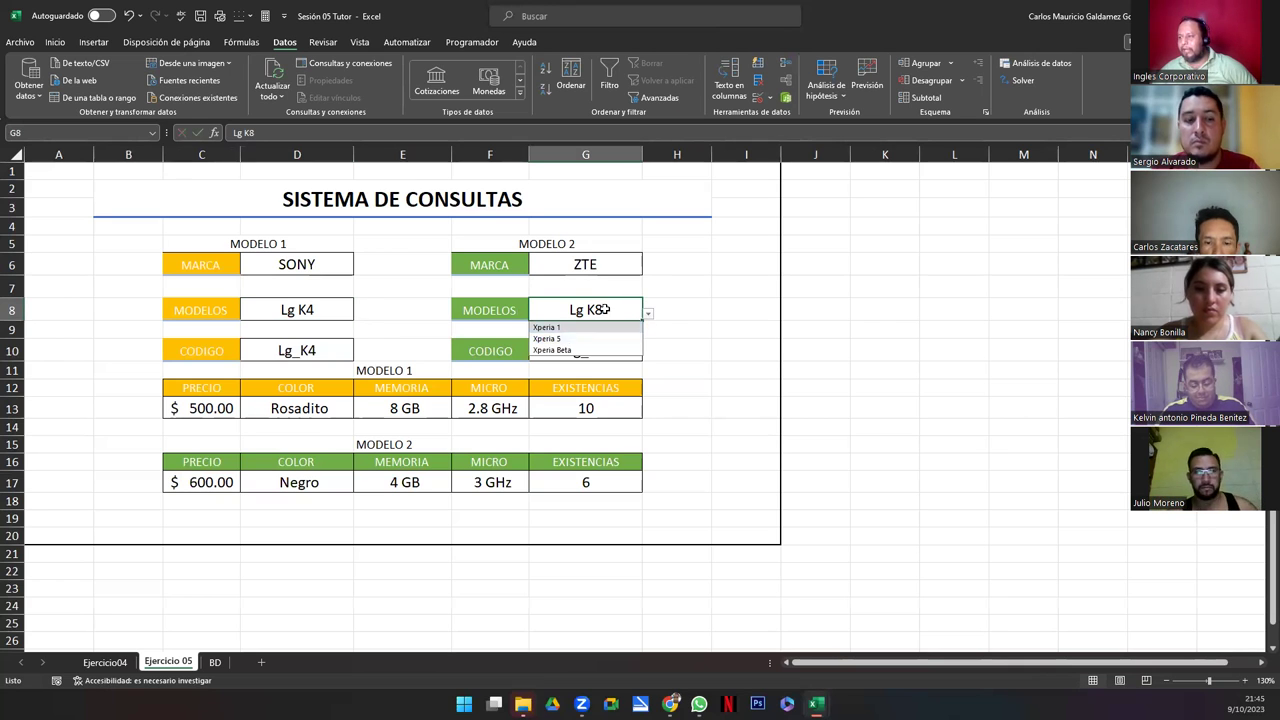
Step: Switch the Modelo 2 MARCA to MOTOROLA and back to ZTE, and recheck the model list in G8
click(583, 266)
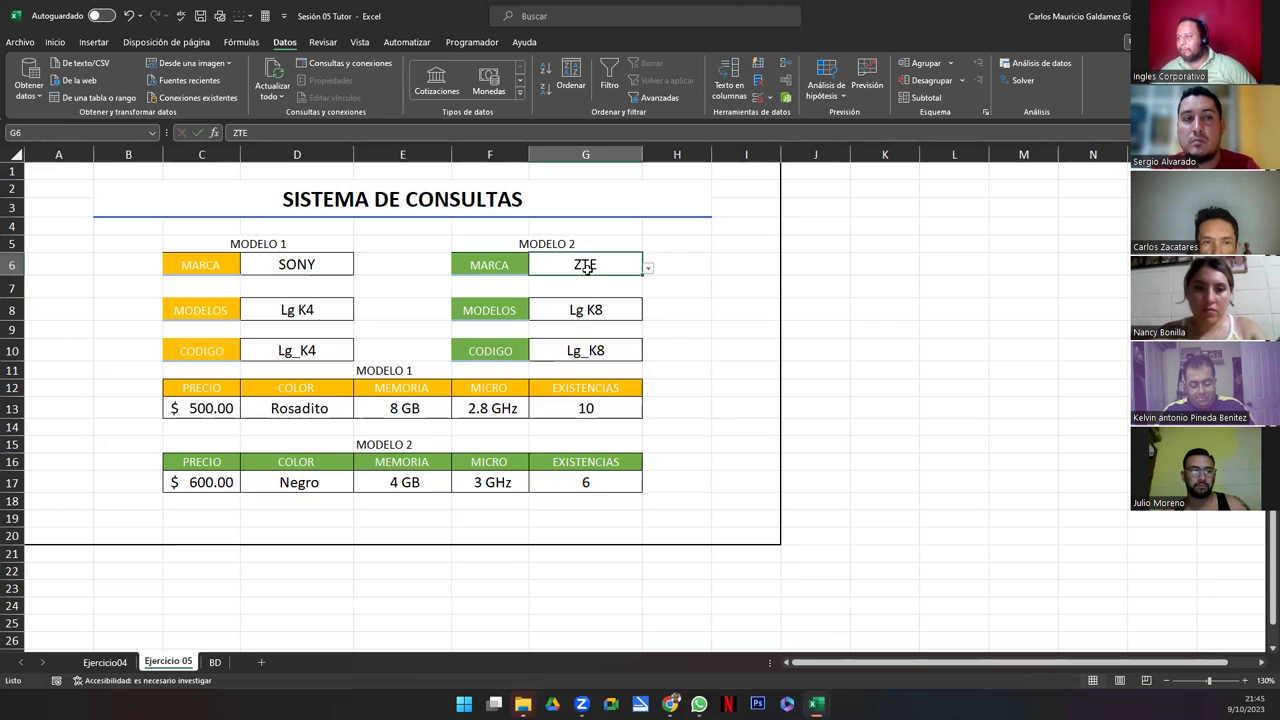
click(648, 271)
key(Down)
key(Down)
key(Down)
key(Return)
click(648, 271)
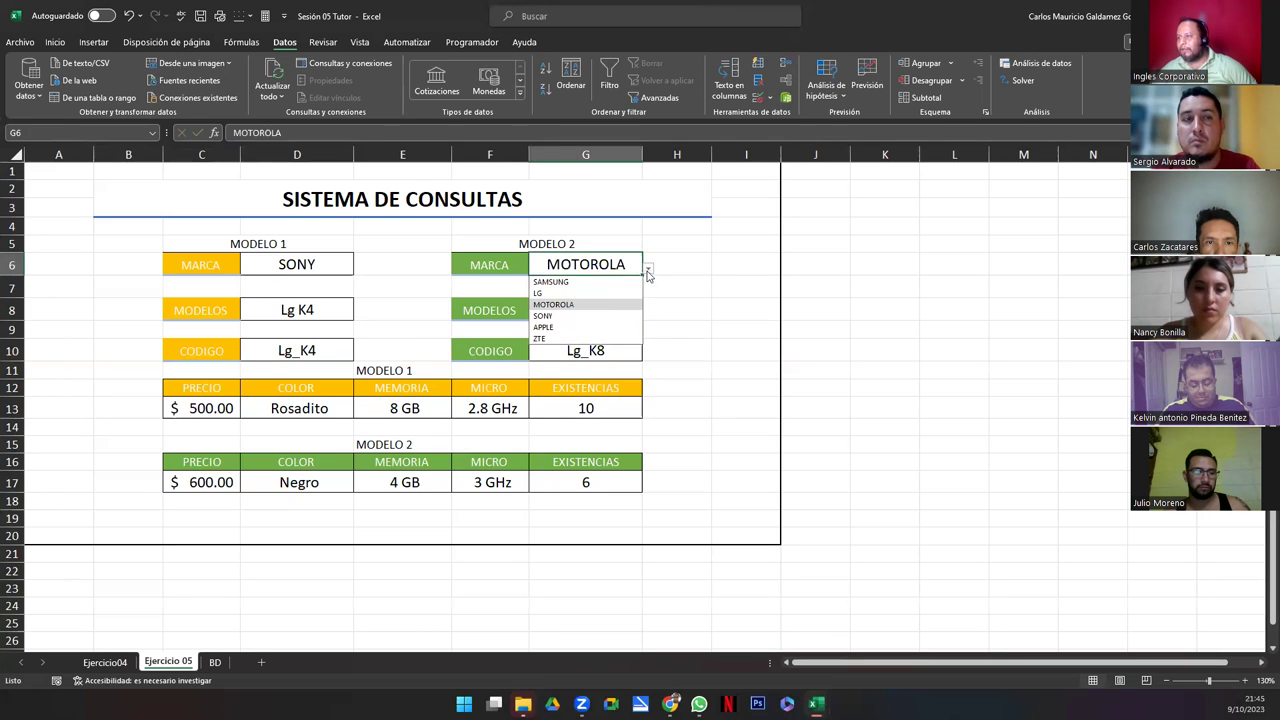
click(591, 337)
click(630, 310)
click(648, 313)
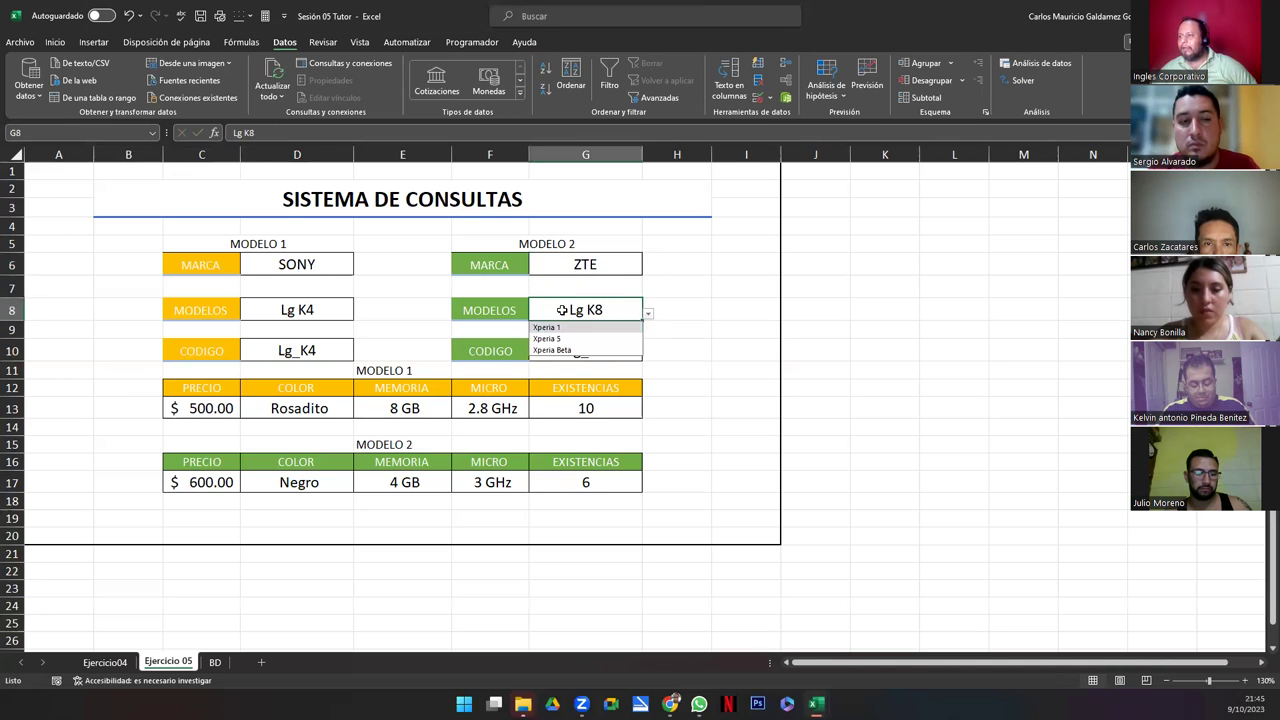
click(647, 312)
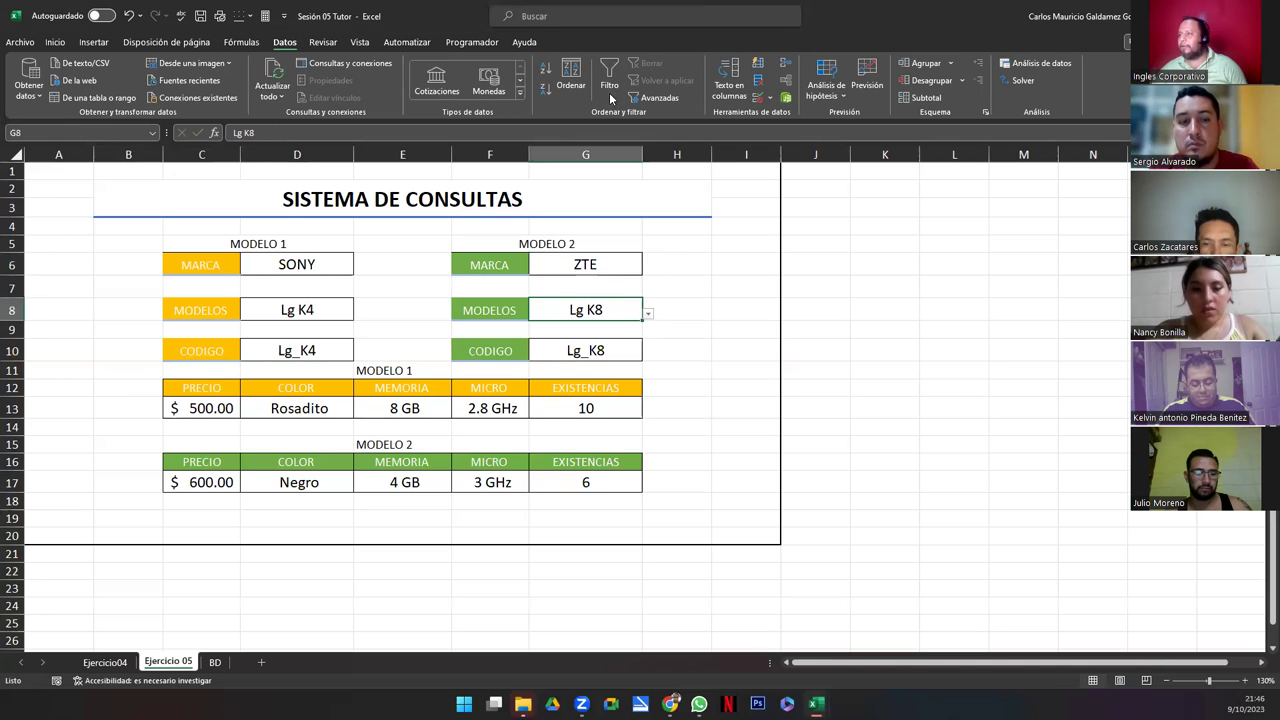
click(757, 99)
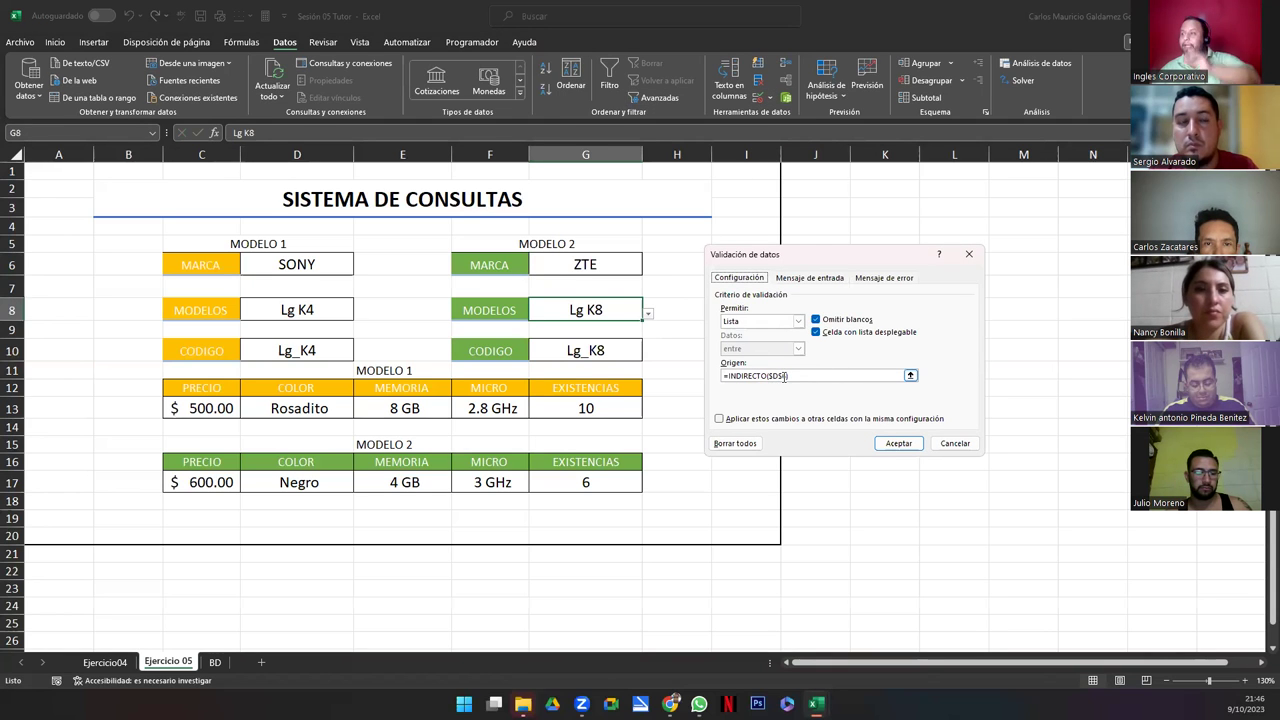
key(ctrl+Page_Down)
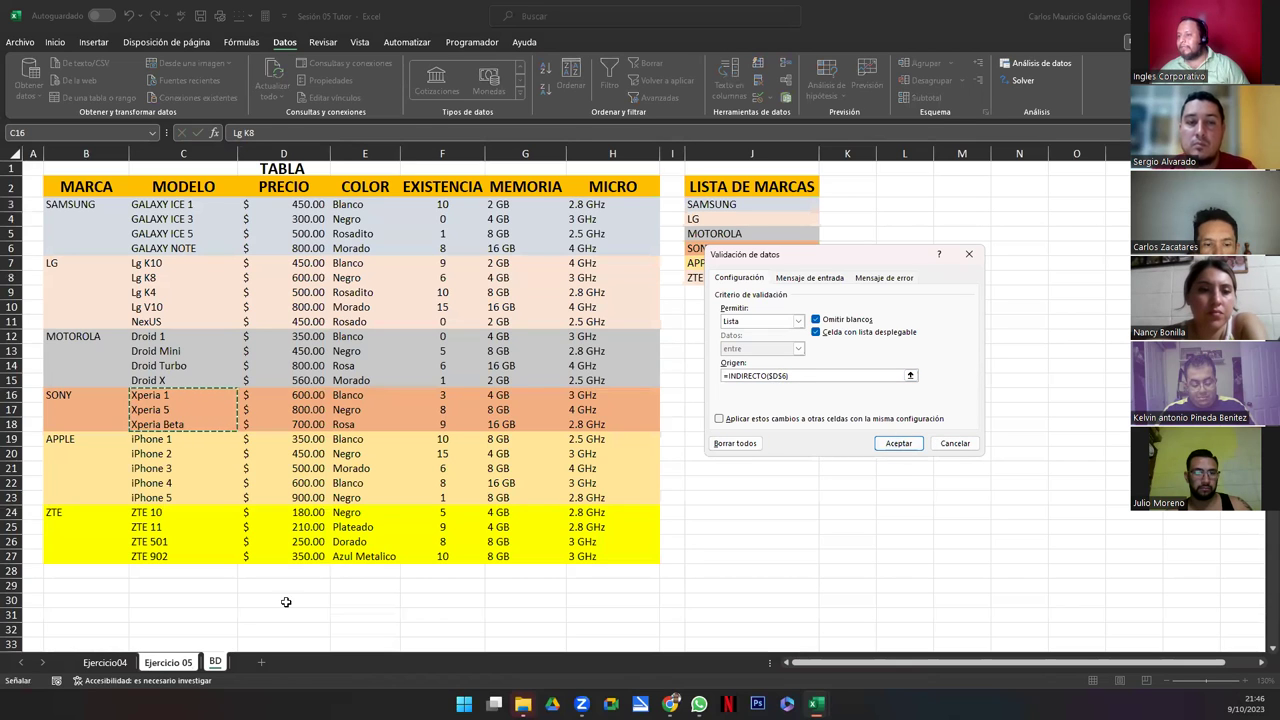
click(898, 443)
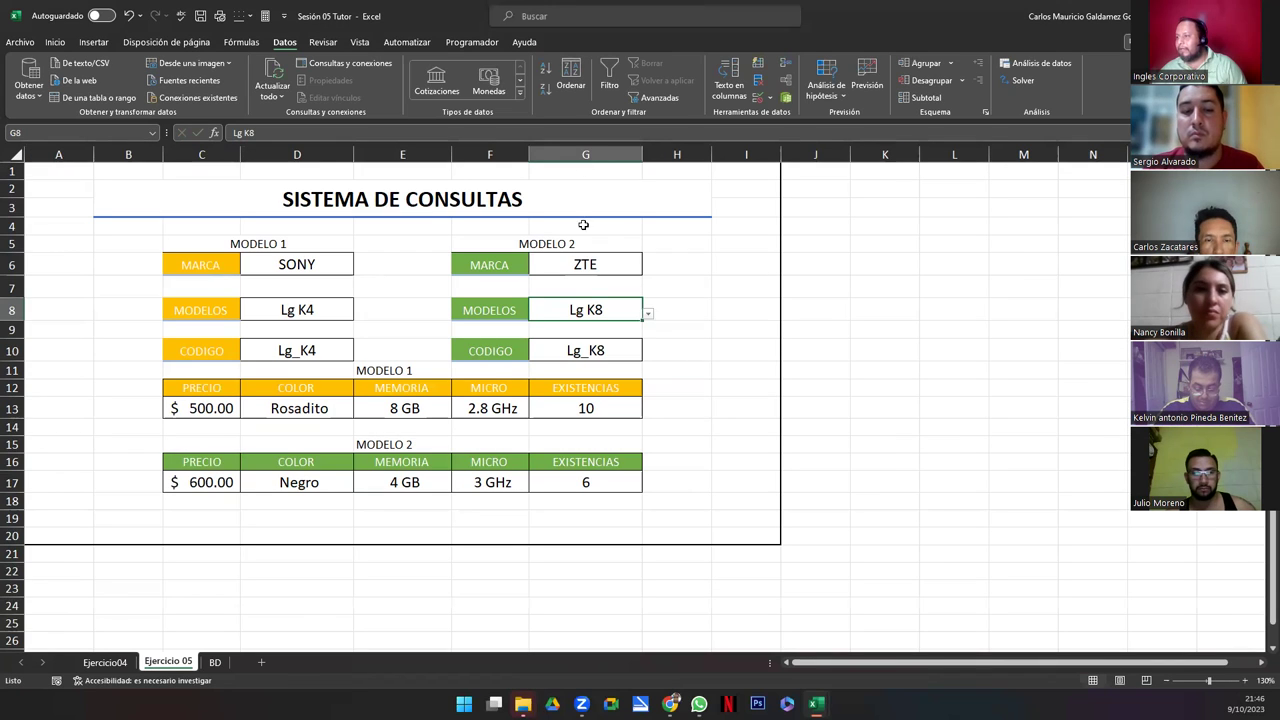
click(756, 96)
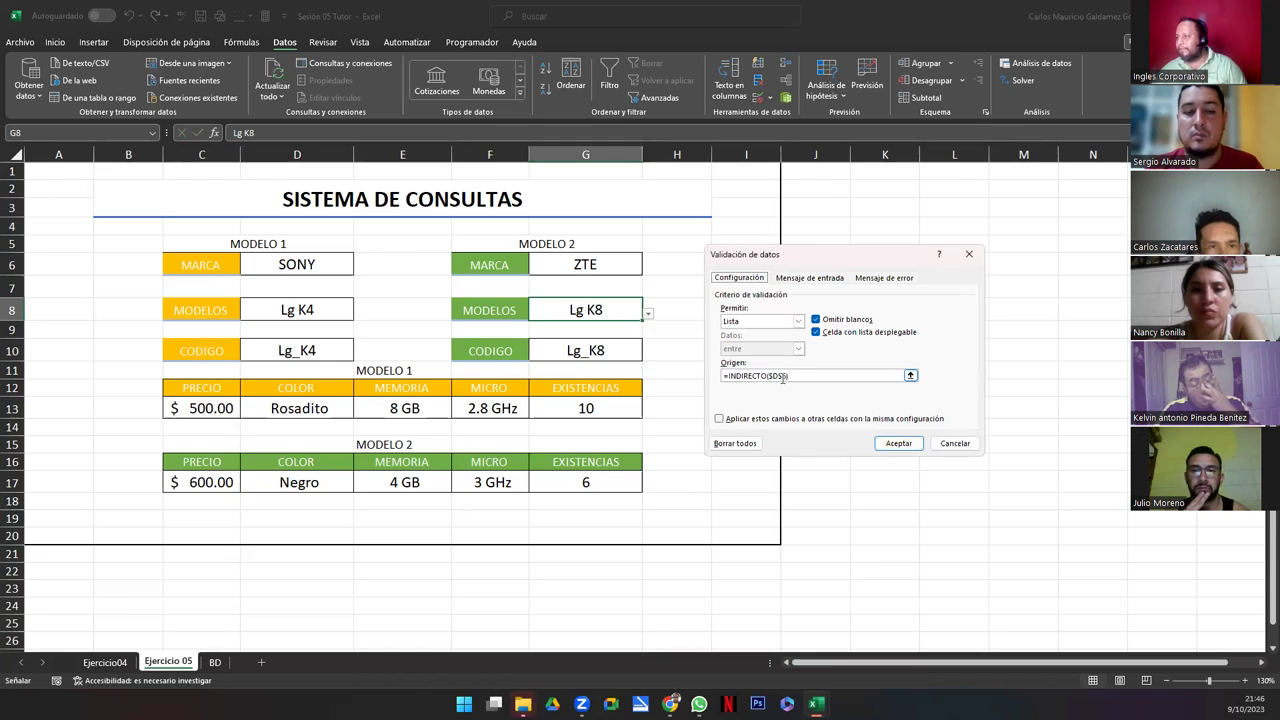
key(ctrl+Page_Down)
key(Up)
key(Left)
key(Right)
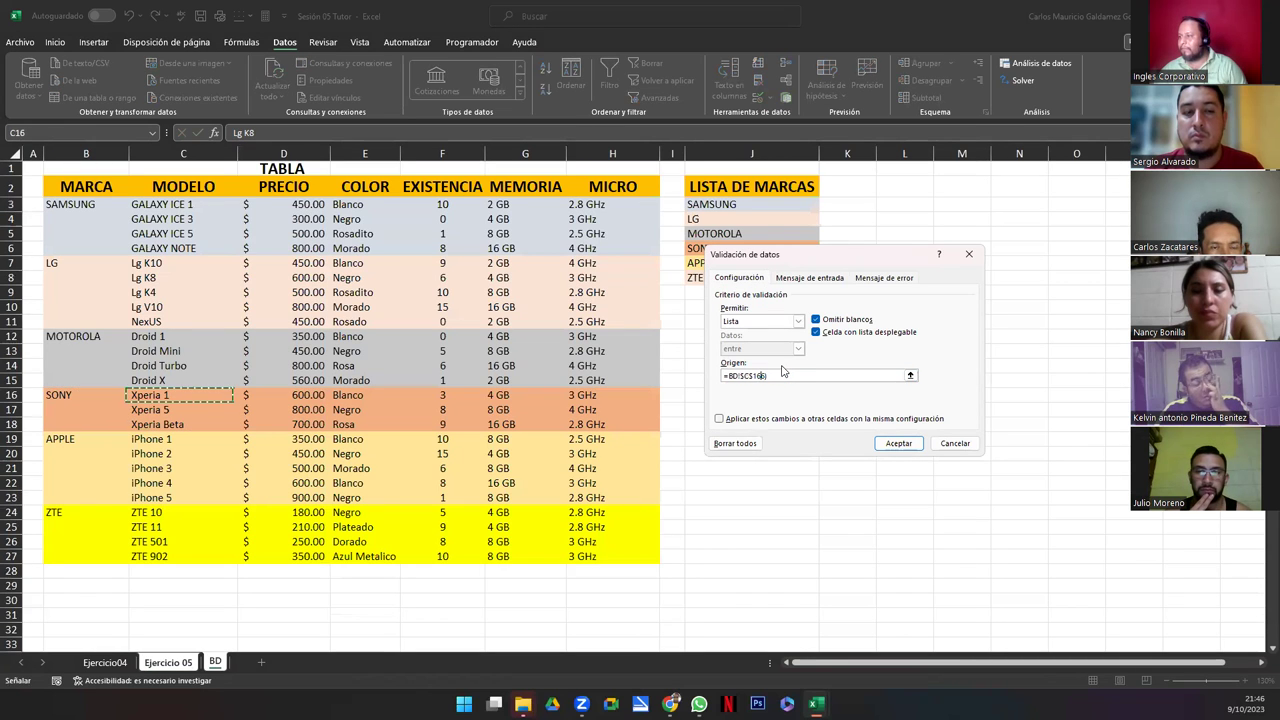
double_click(781, 373)
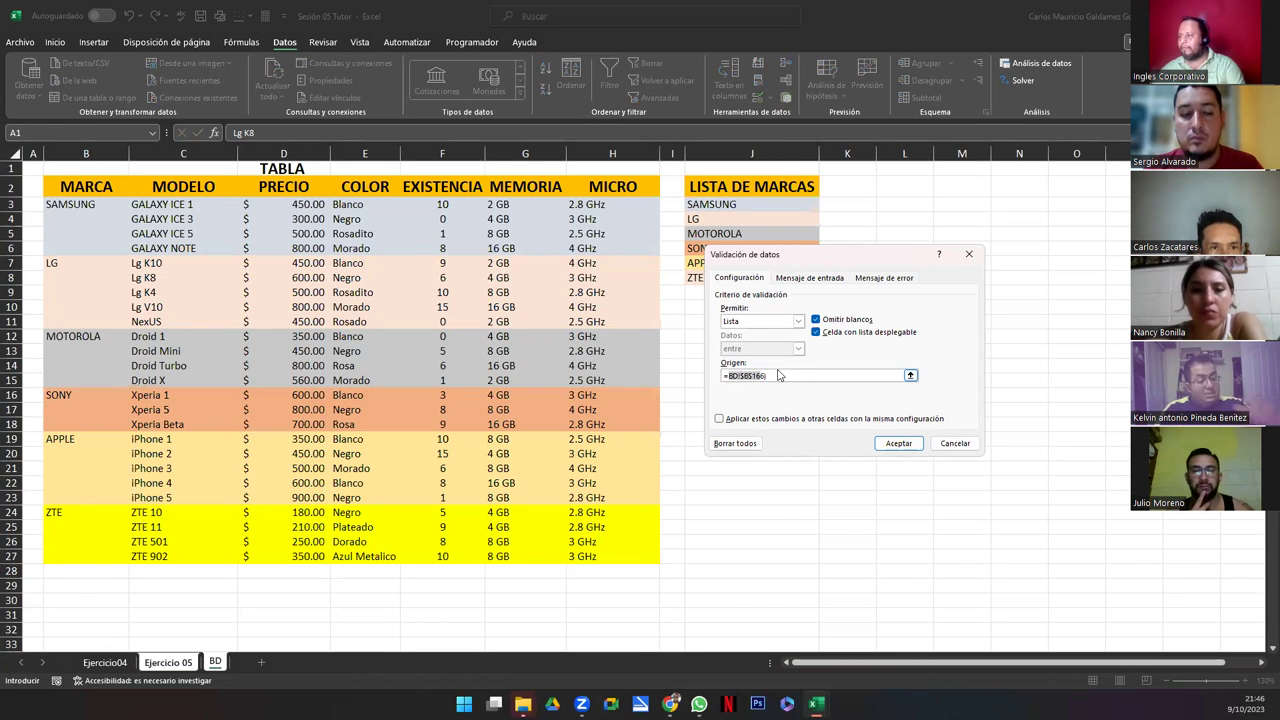
key(Escape)
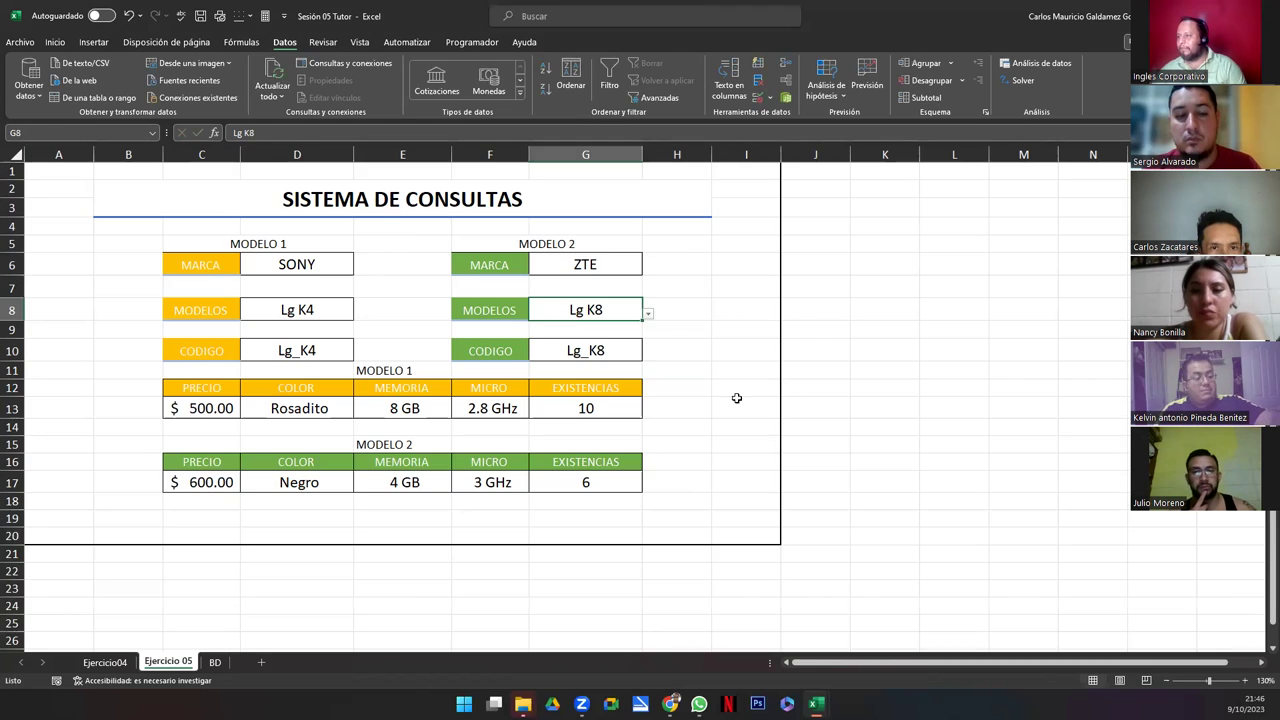
Step: Edit the brand cell reference in the INDIRECTO source of the G8 list validation and accept the change
click(758, 96)
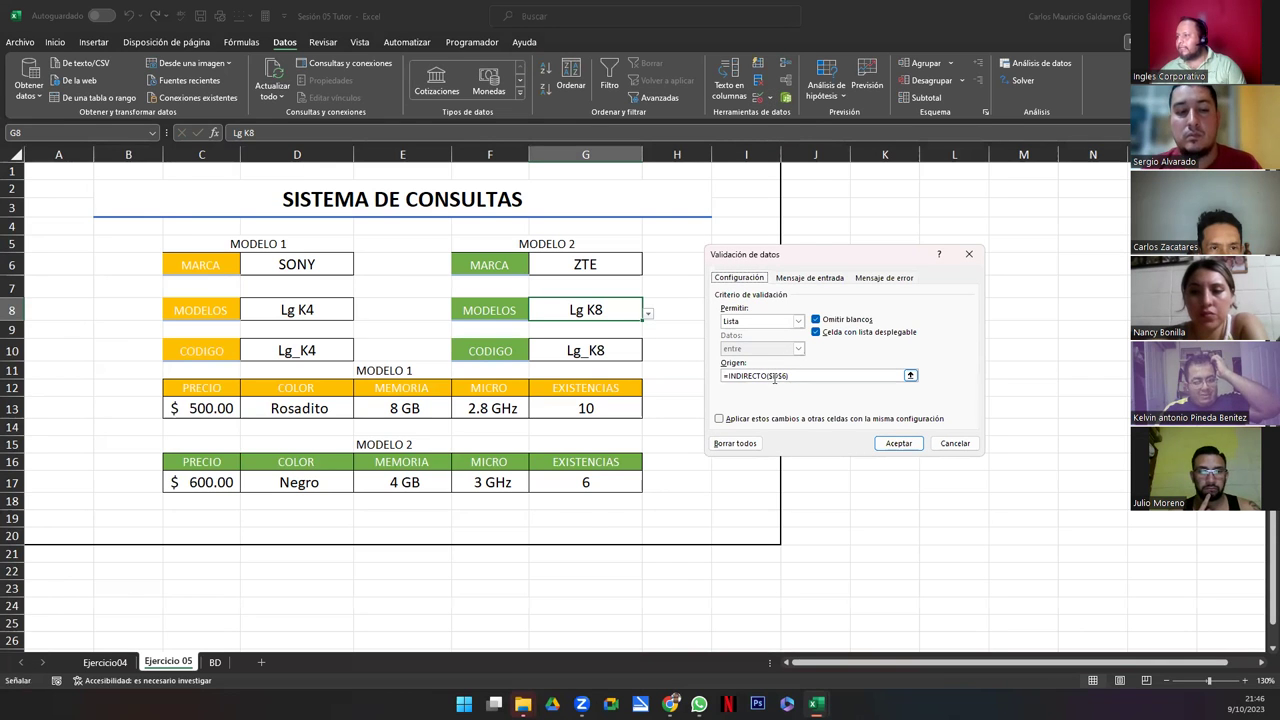
click(774, 378)
key(Return)
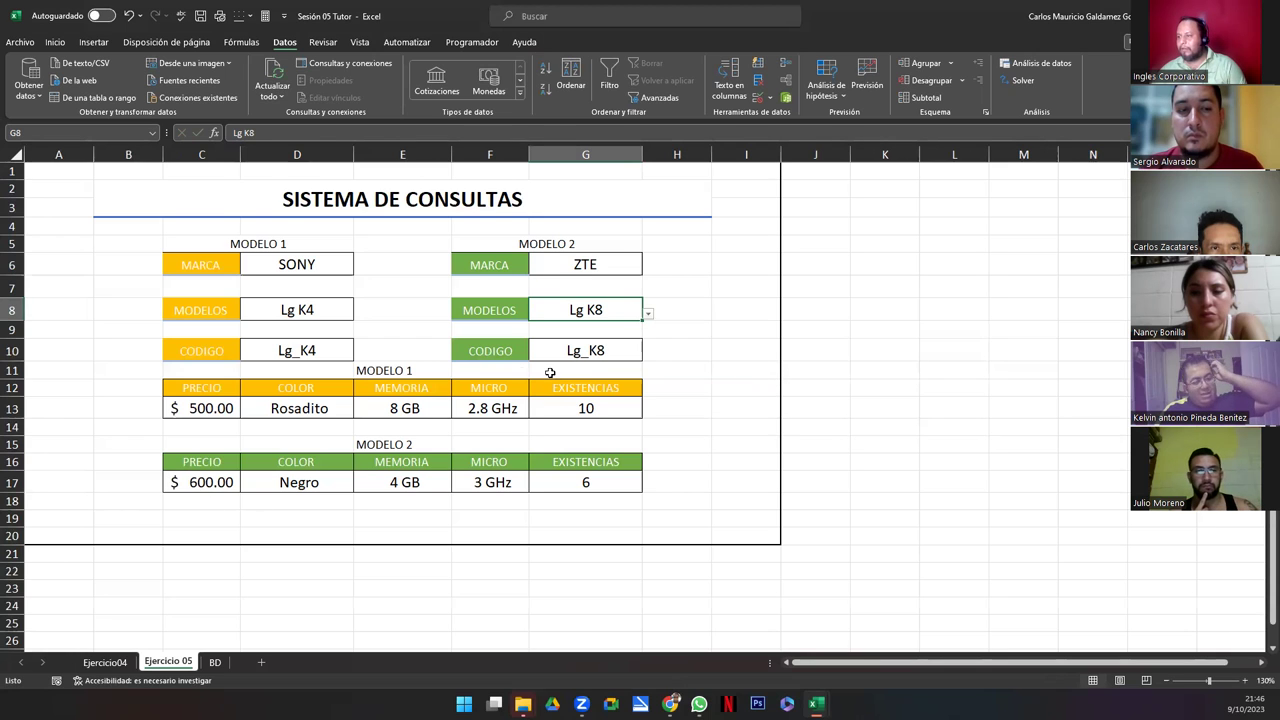
Step: Choose ZTE 501 from the Modelo 2 MODELOS list in G8
click(590, 350)
click(606, 316)
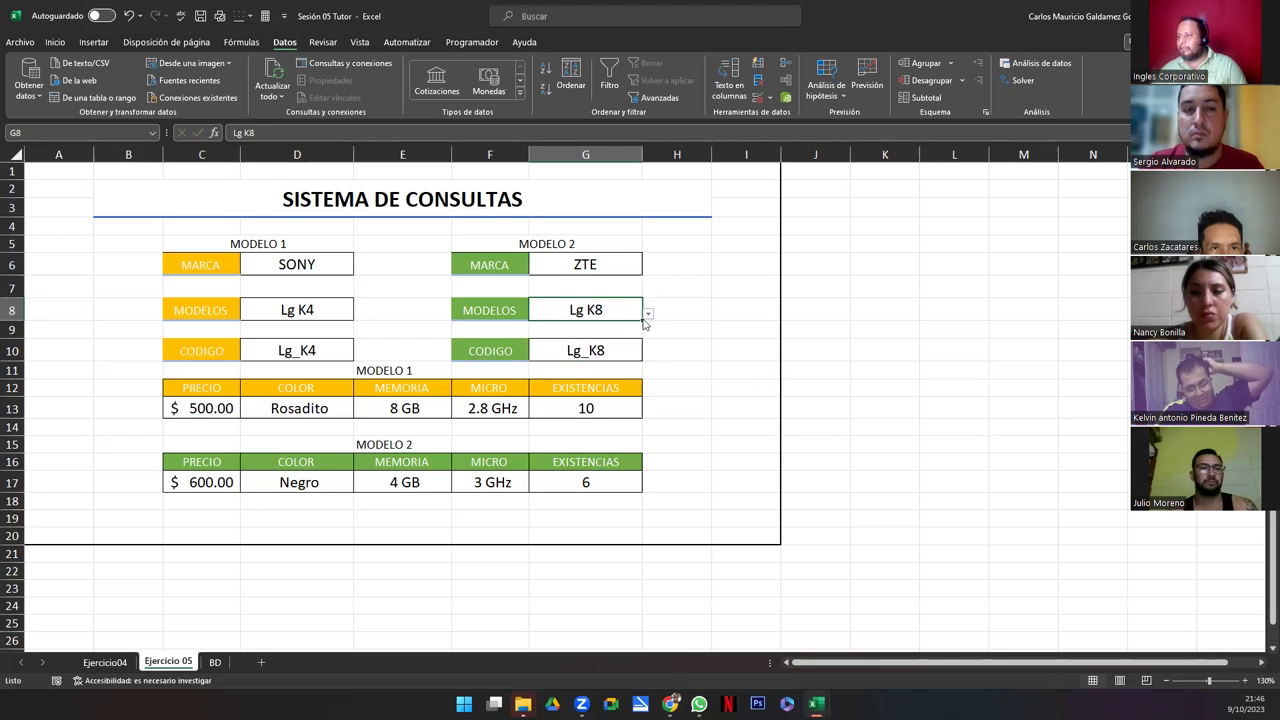
click(648, 314)
click(580, 345)
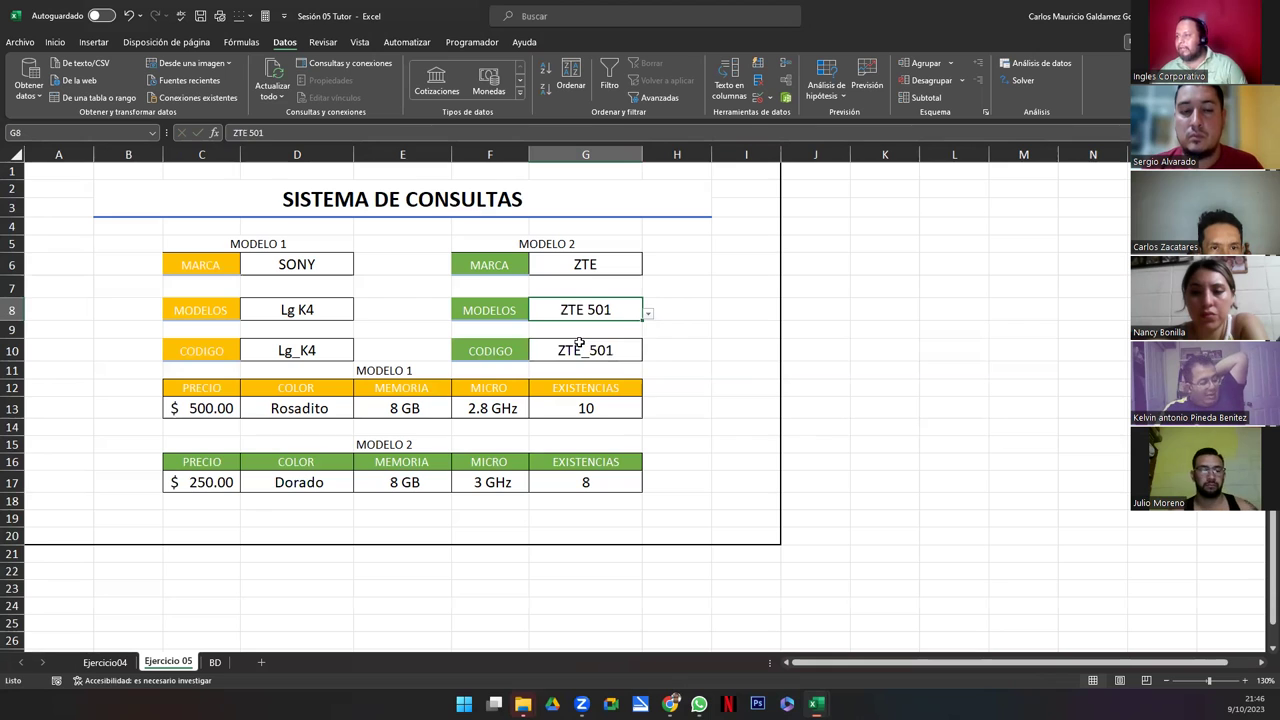
Step: Compare the model lists offered in D8 and G8, and choose Xperia 5 as the Modelo 1 model in D8
click(331, 313)
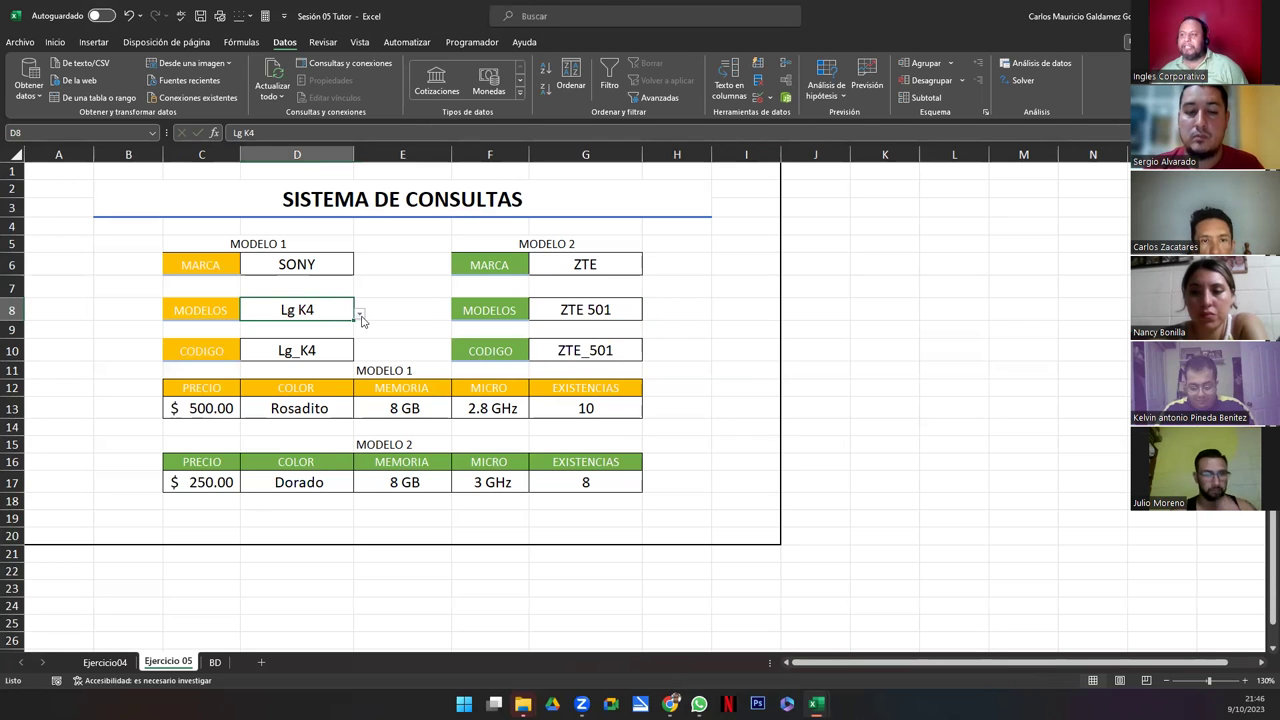
click(360, 316)
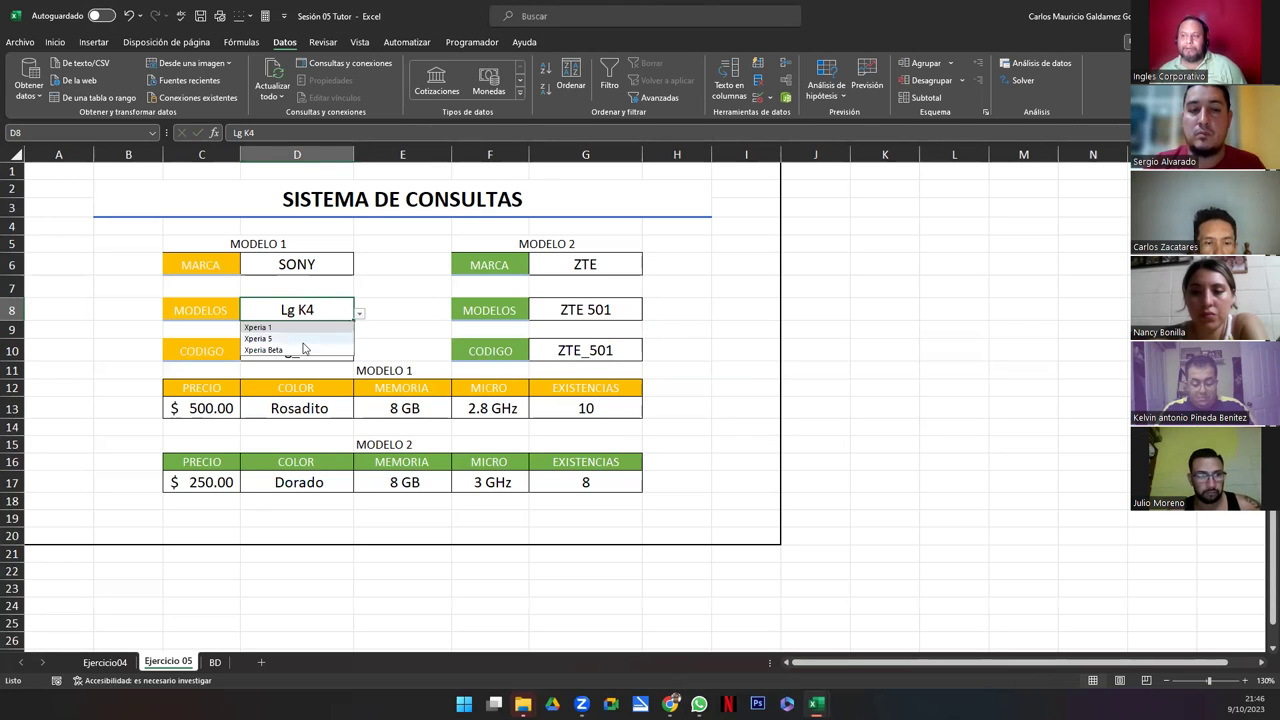
click(640, 309)
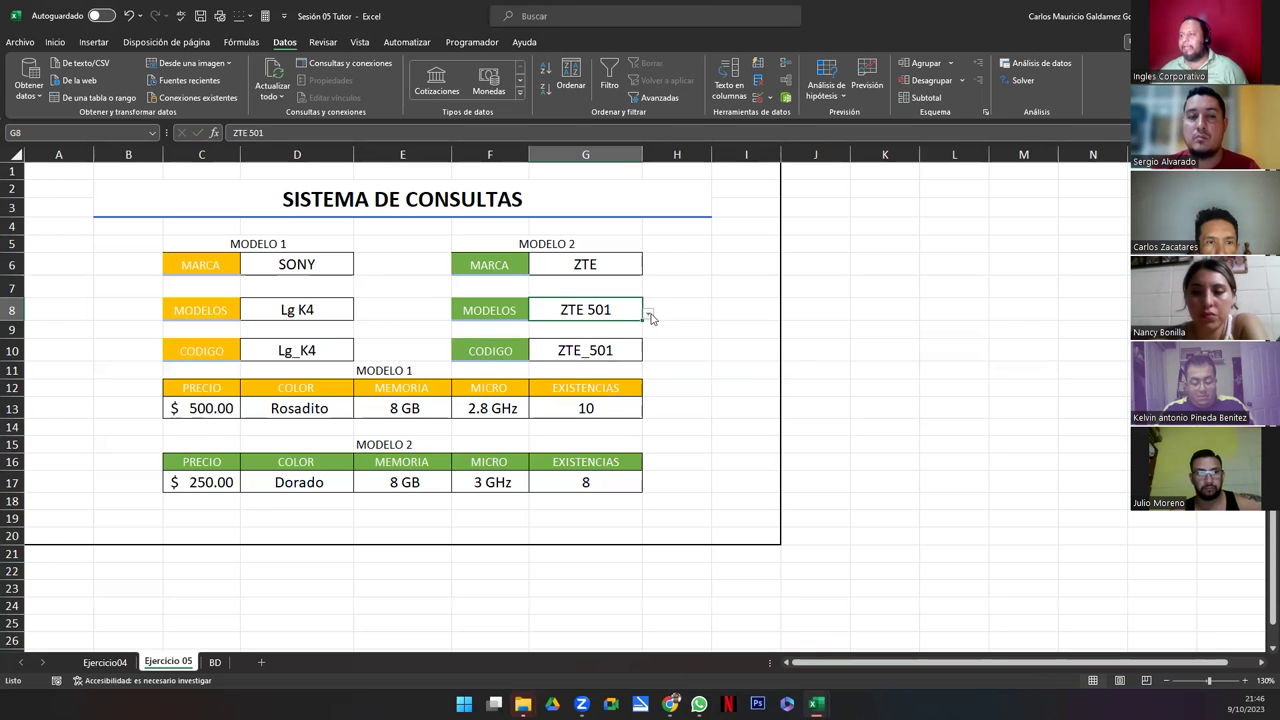
click(650, 316)
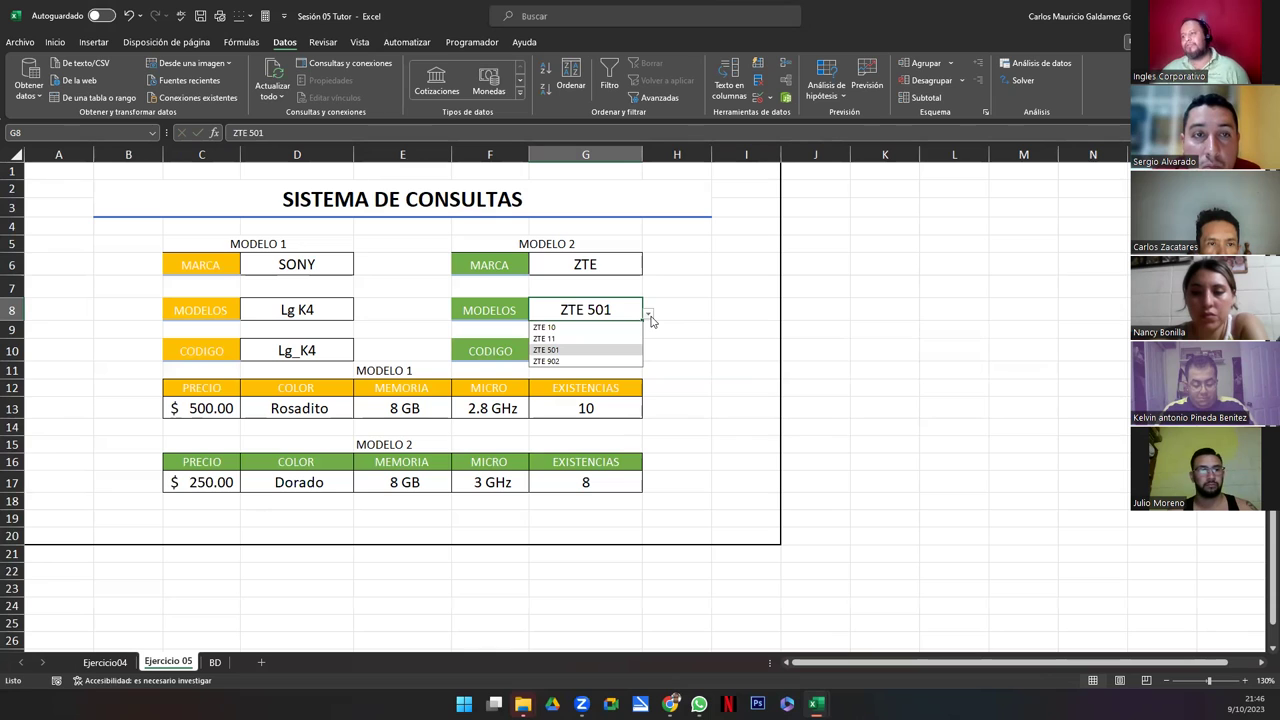
click(338, 316)
click(359, 315)
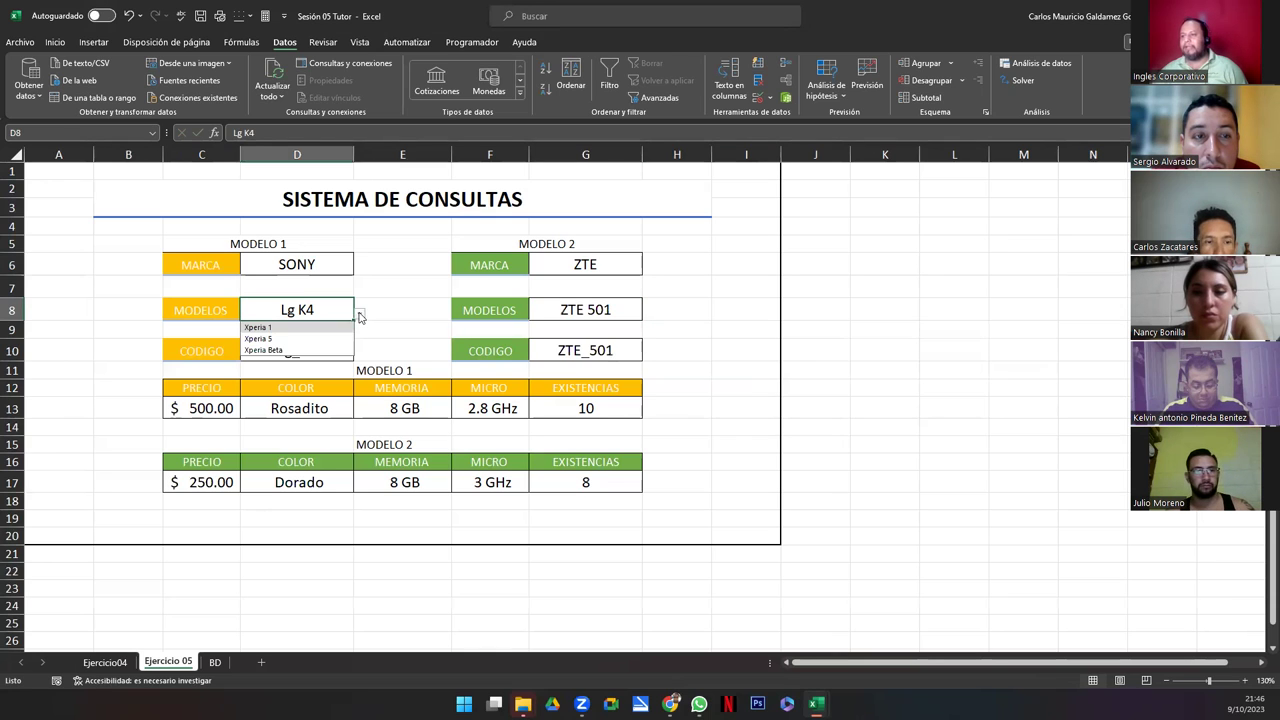
click(301, 339)
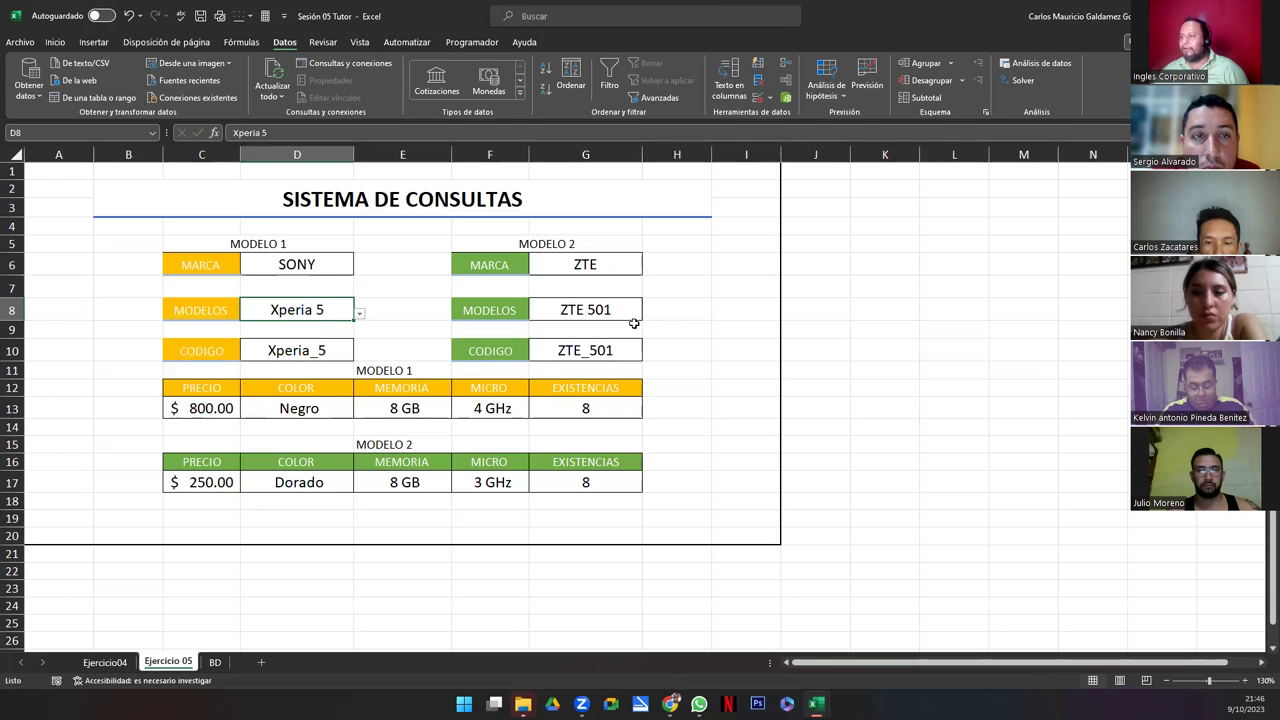
Step: Choose ZTE 902 as the Modelo 2 model in G8
click(632, 310)
click(648, 314)
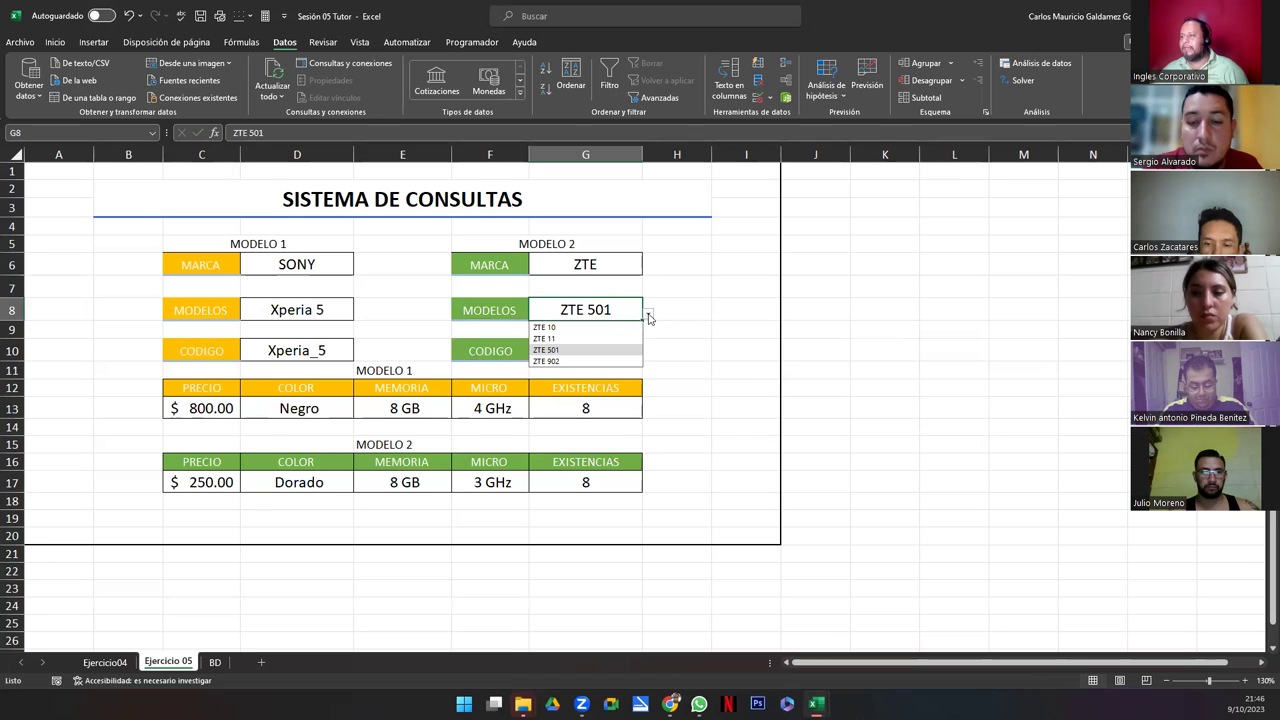
click(573, 362)
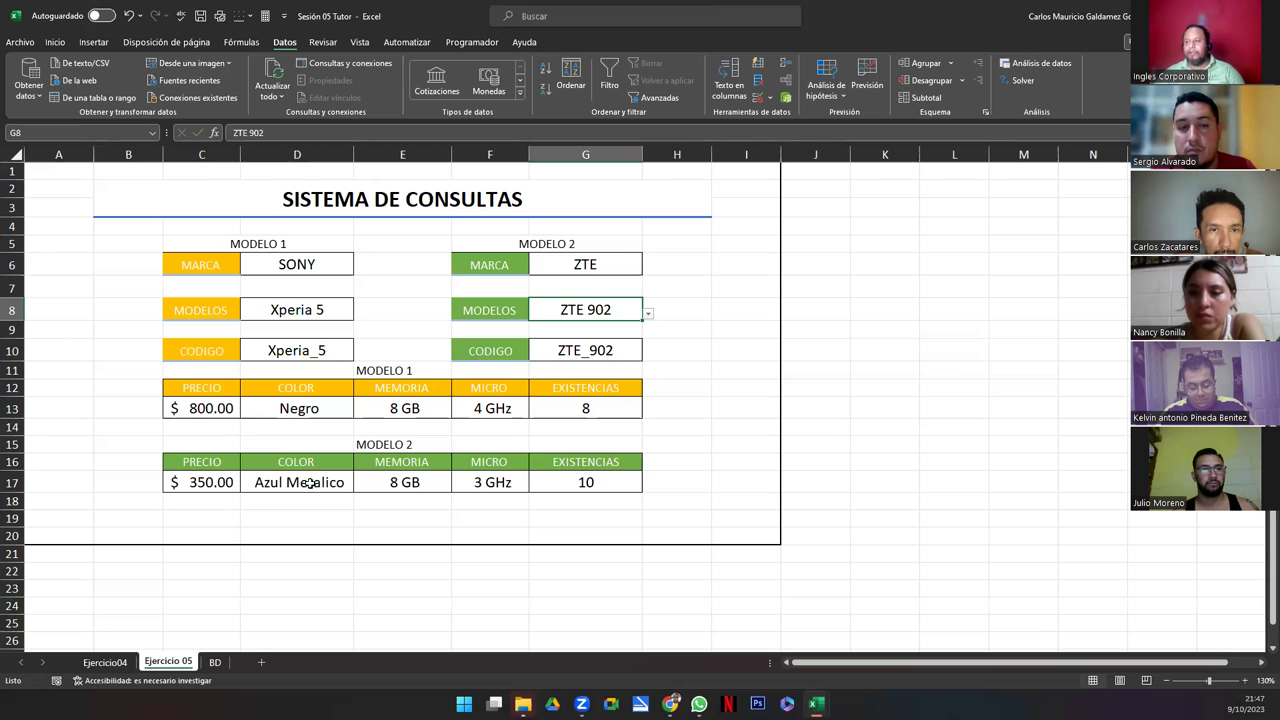
Step: Examine the INDIRECTO formulas in the Modelo 2 results row and compare the result tables of both models
click(418, 484)
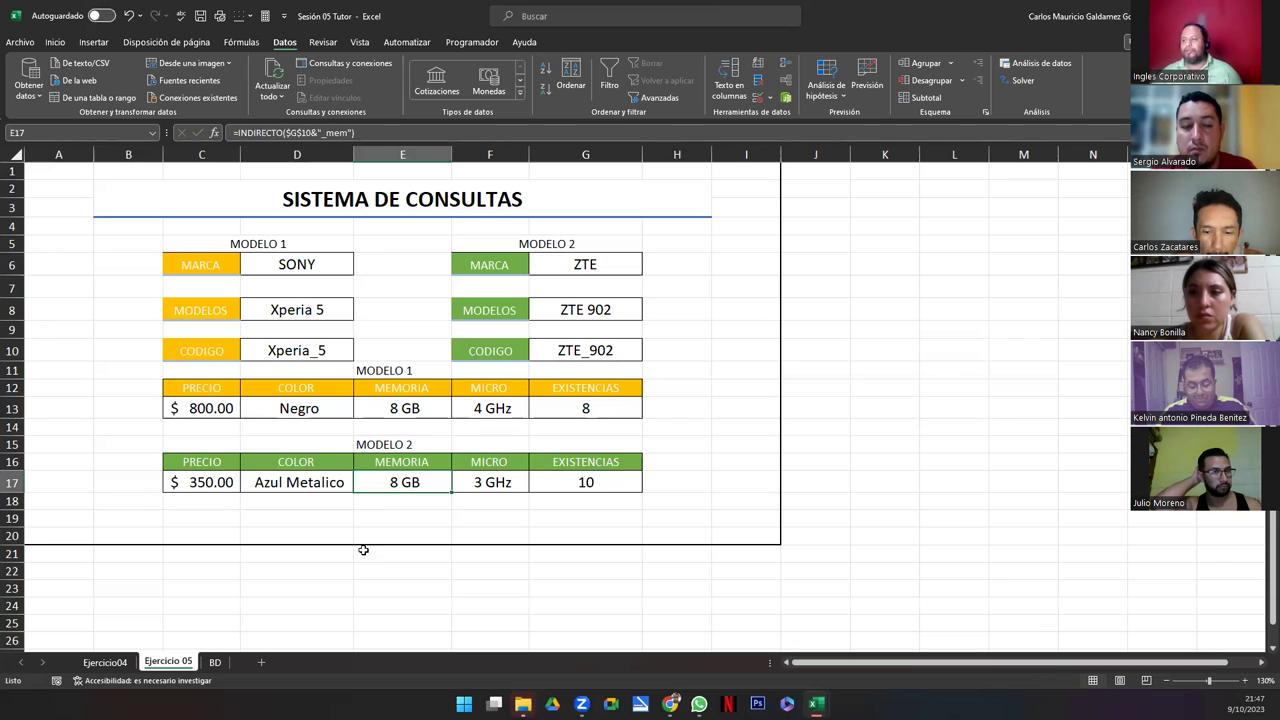
click(491, 494)
click(491, 482)
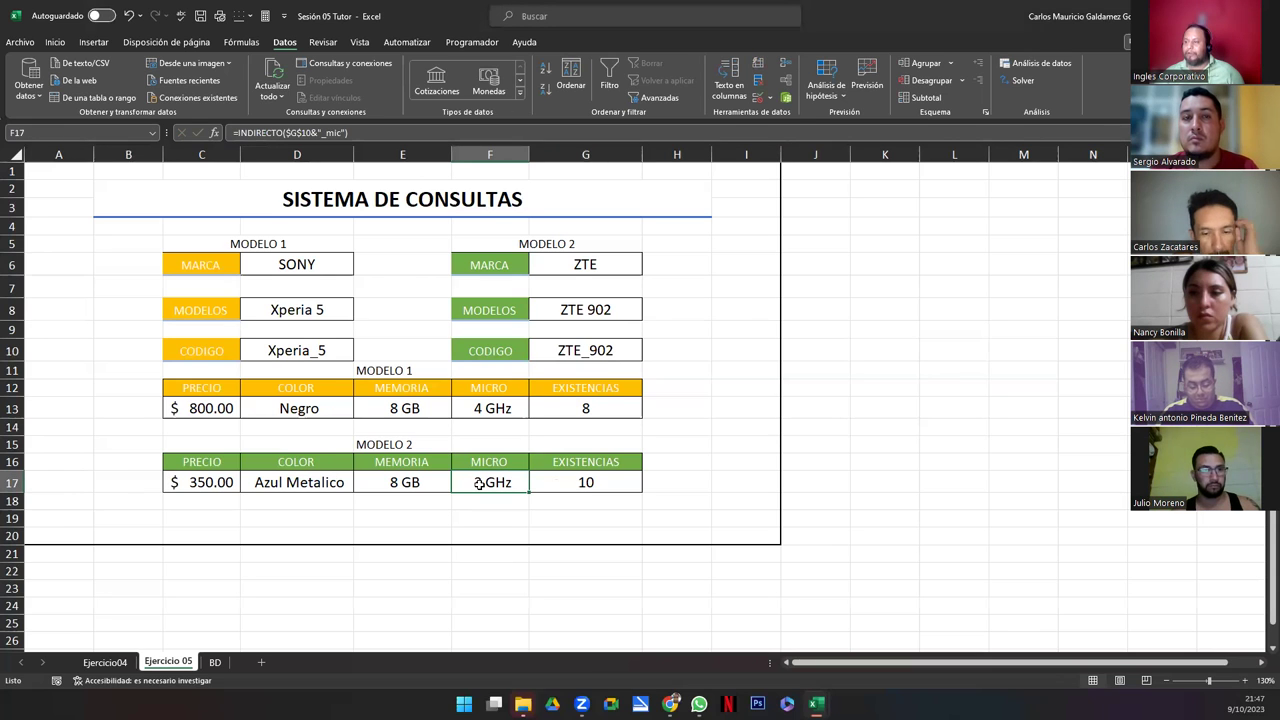
click(570, 482)
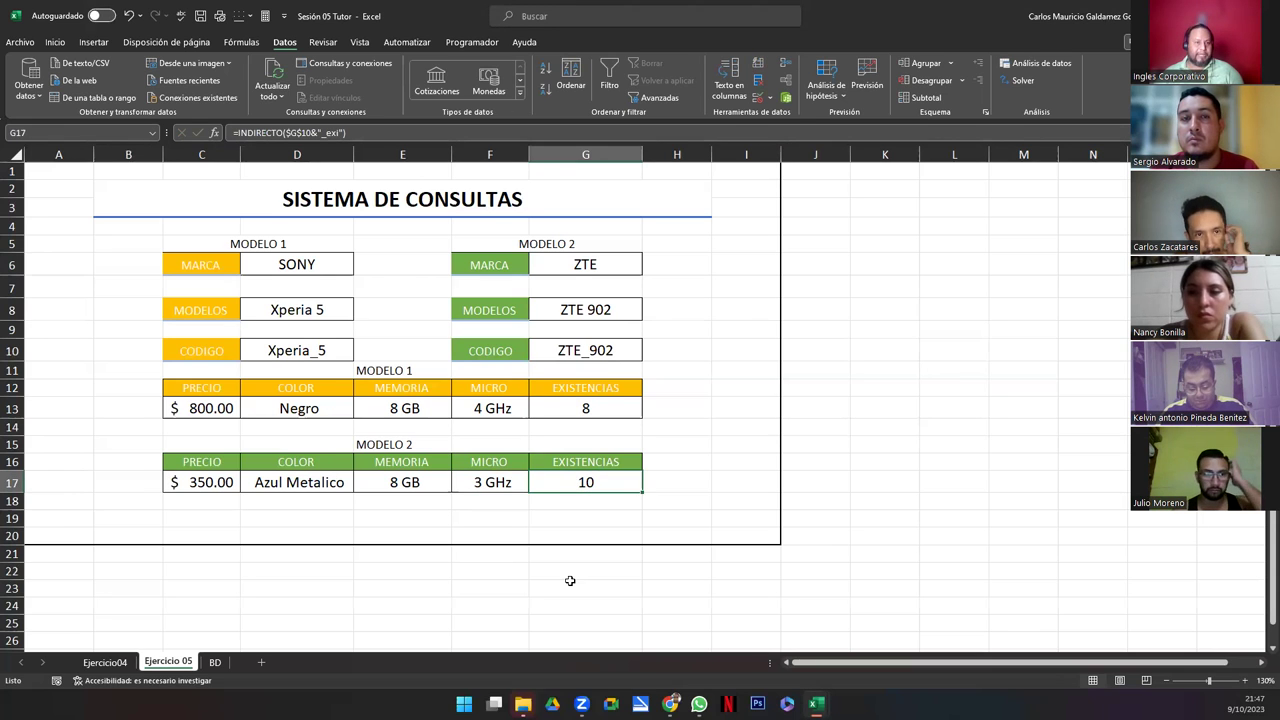
drag(191, 381, 577, 484)
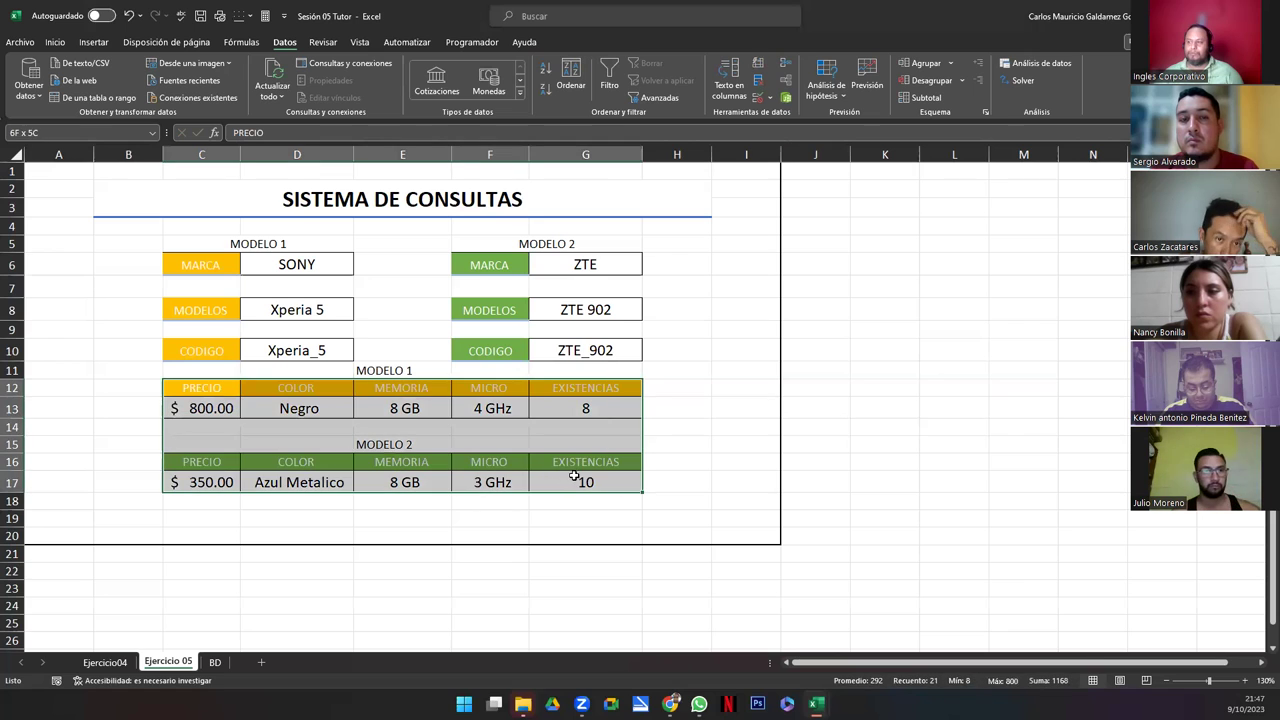
click(255, 454)
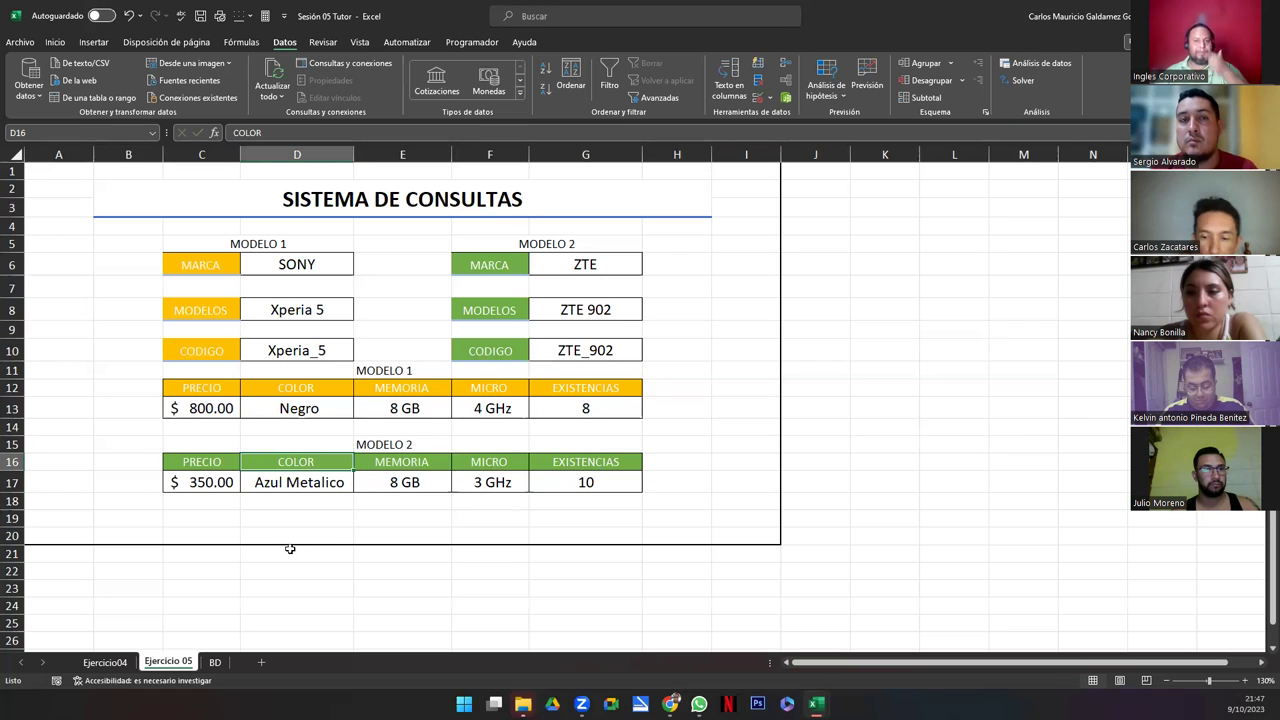
click(264, 405)
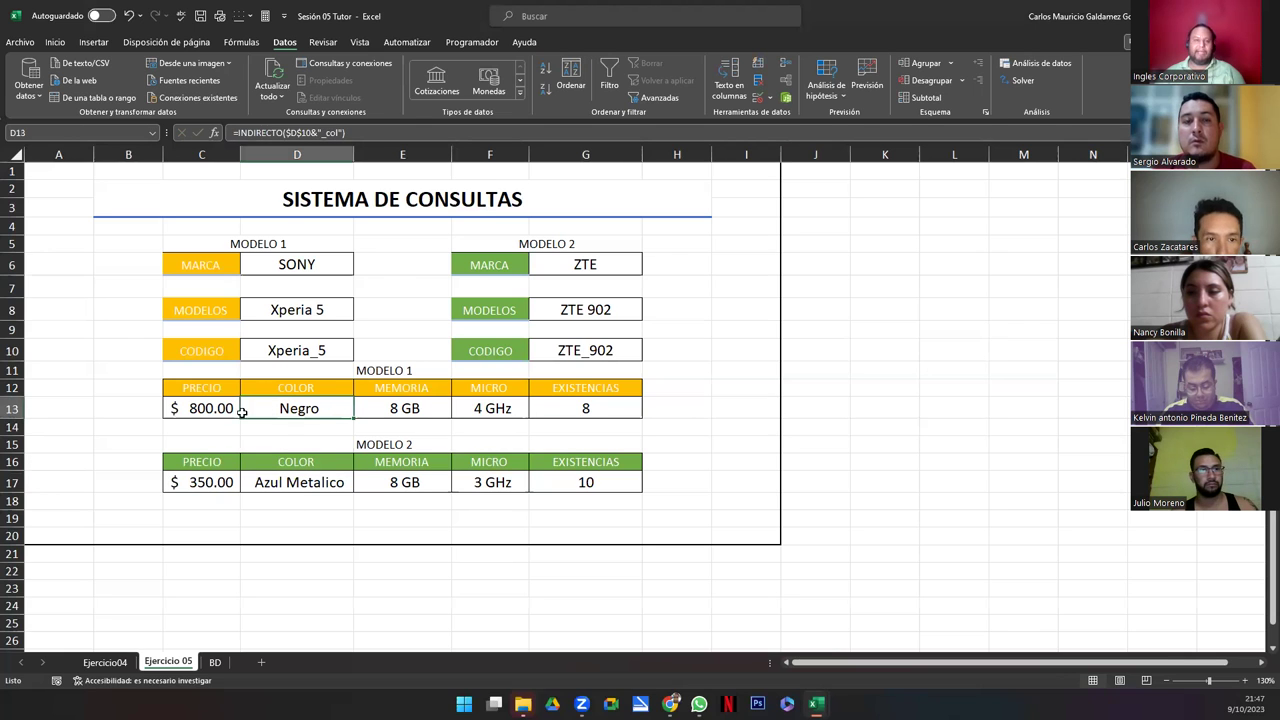
click(285, 444)
drag(189, 443, 565, 444)
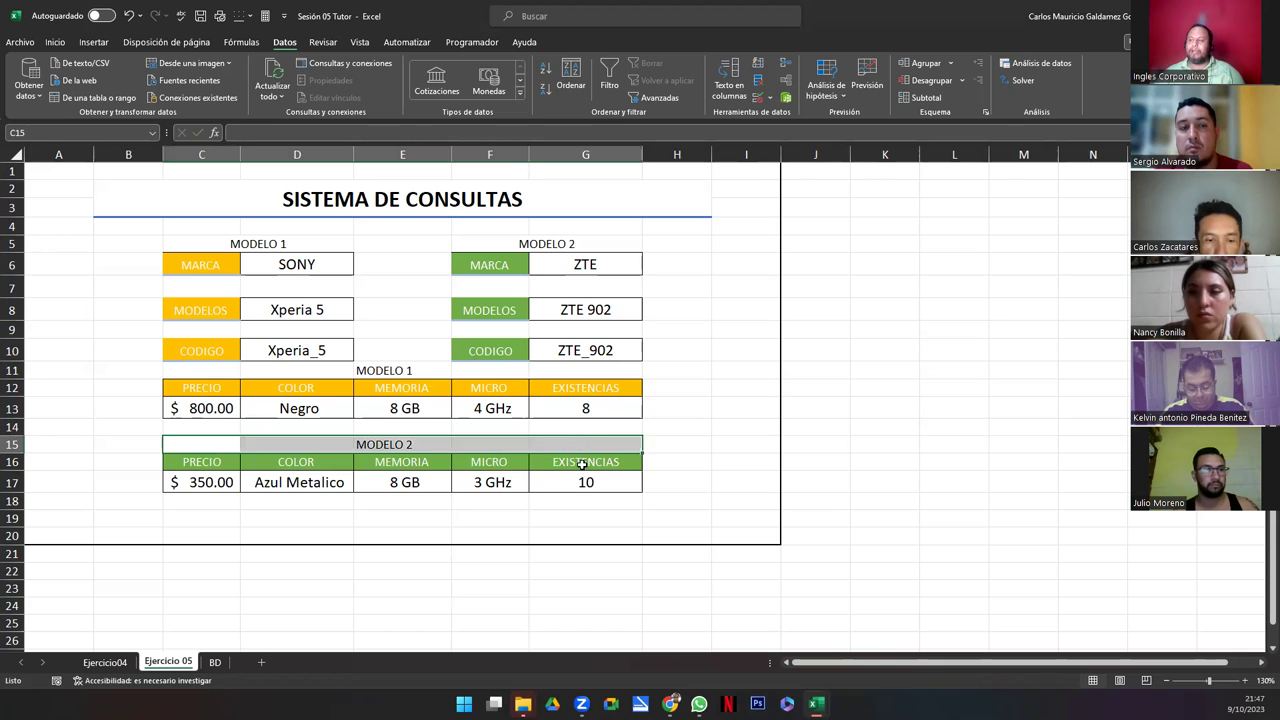
click(586, 462)
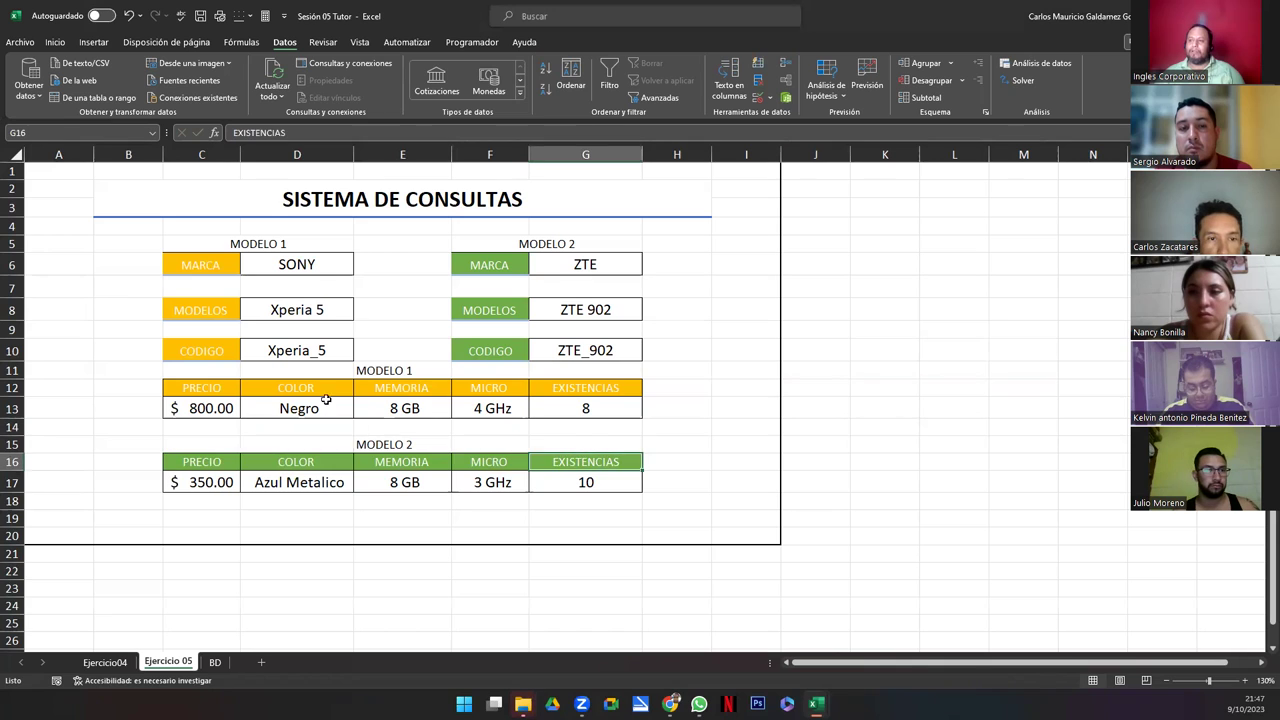
click(312, 483)
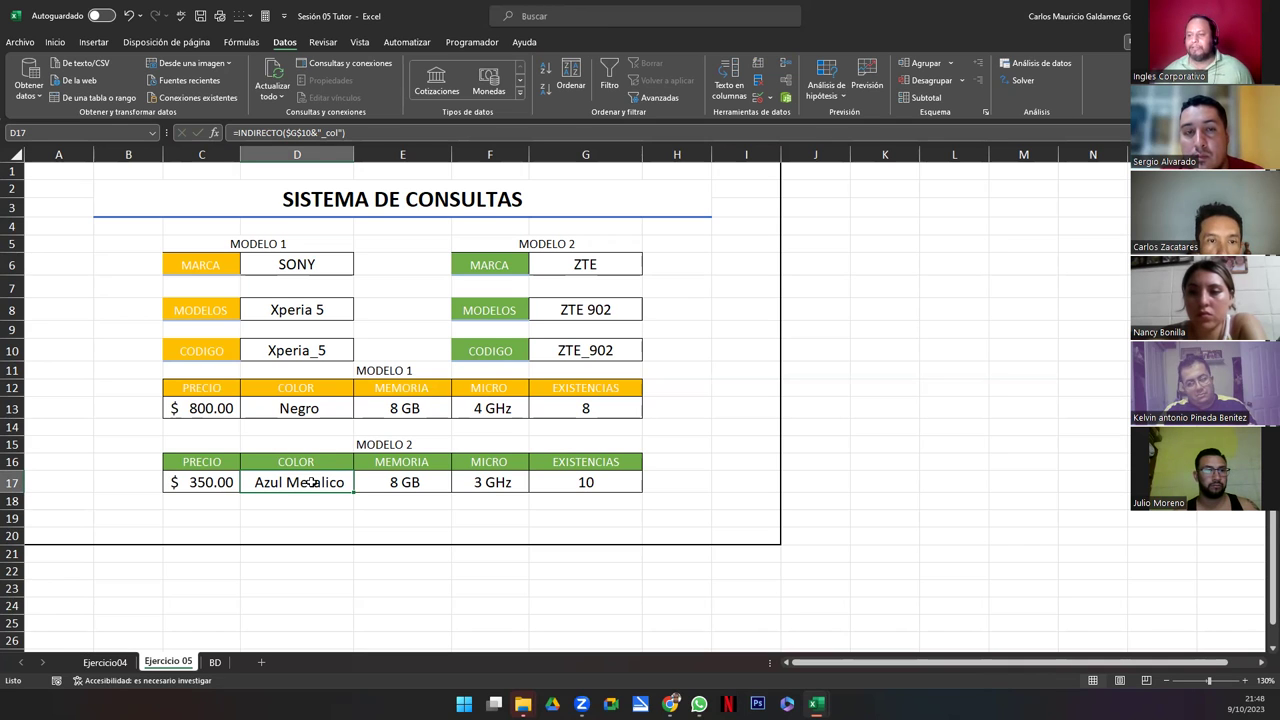
Step: Review the BD data table, the complete Ejercicio 05 query form and the Ejercicio04 form
click(214, 663)
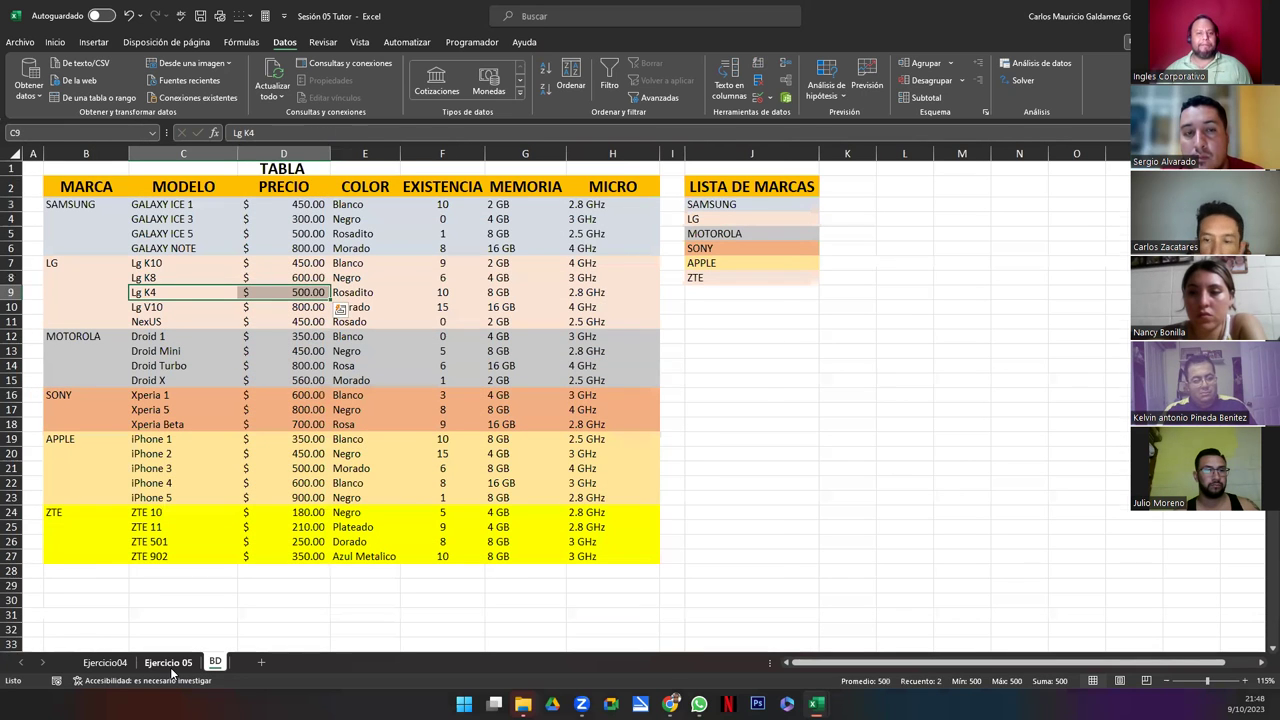
click(168, 663)
click(360, 449)
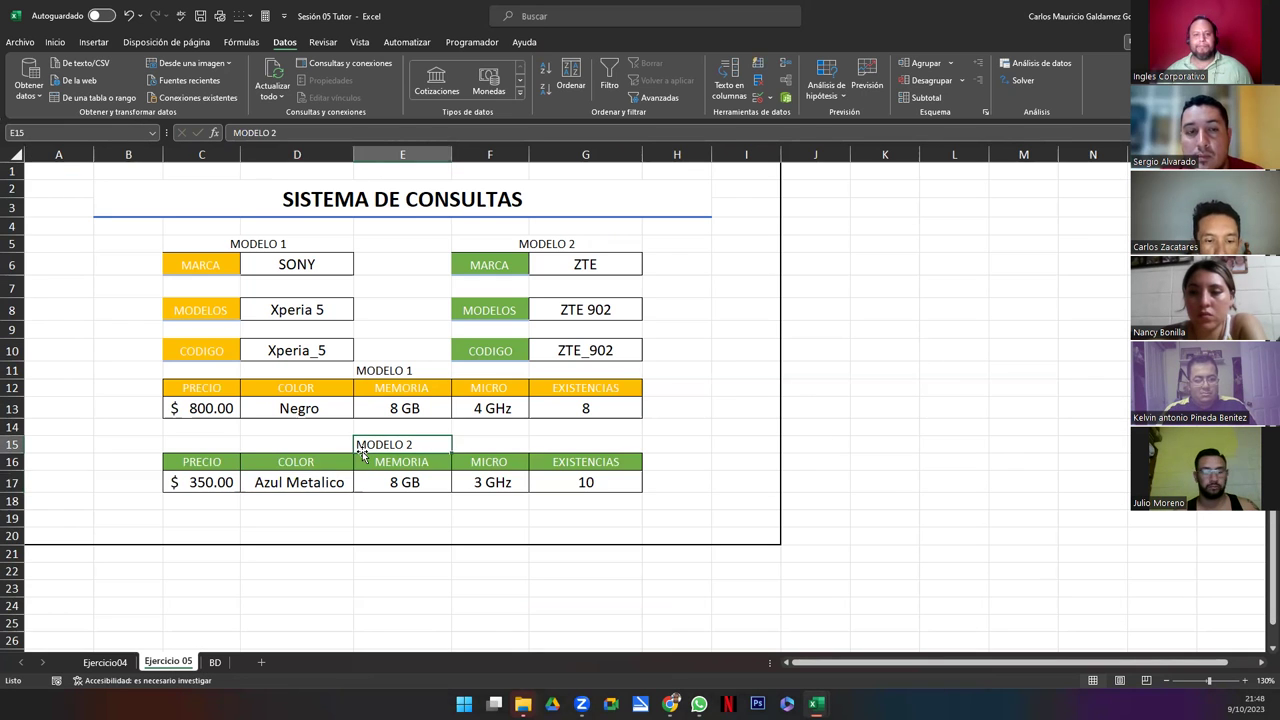
click(370, 424)
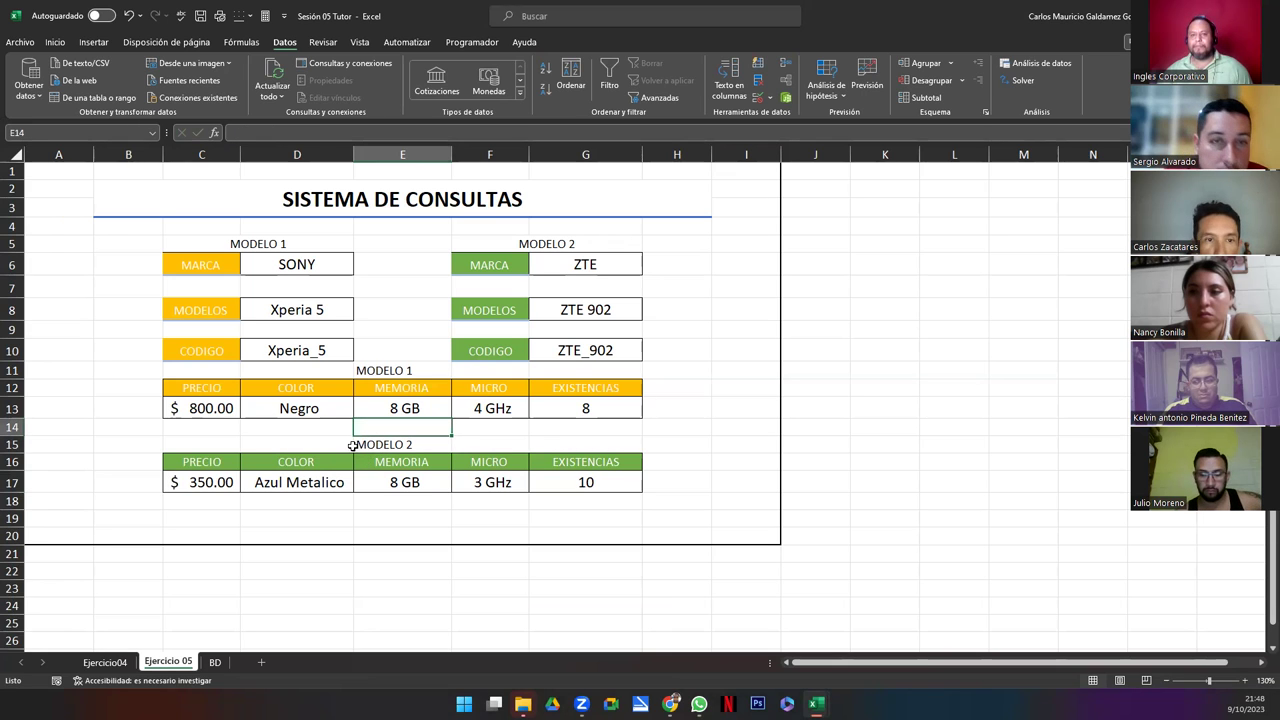
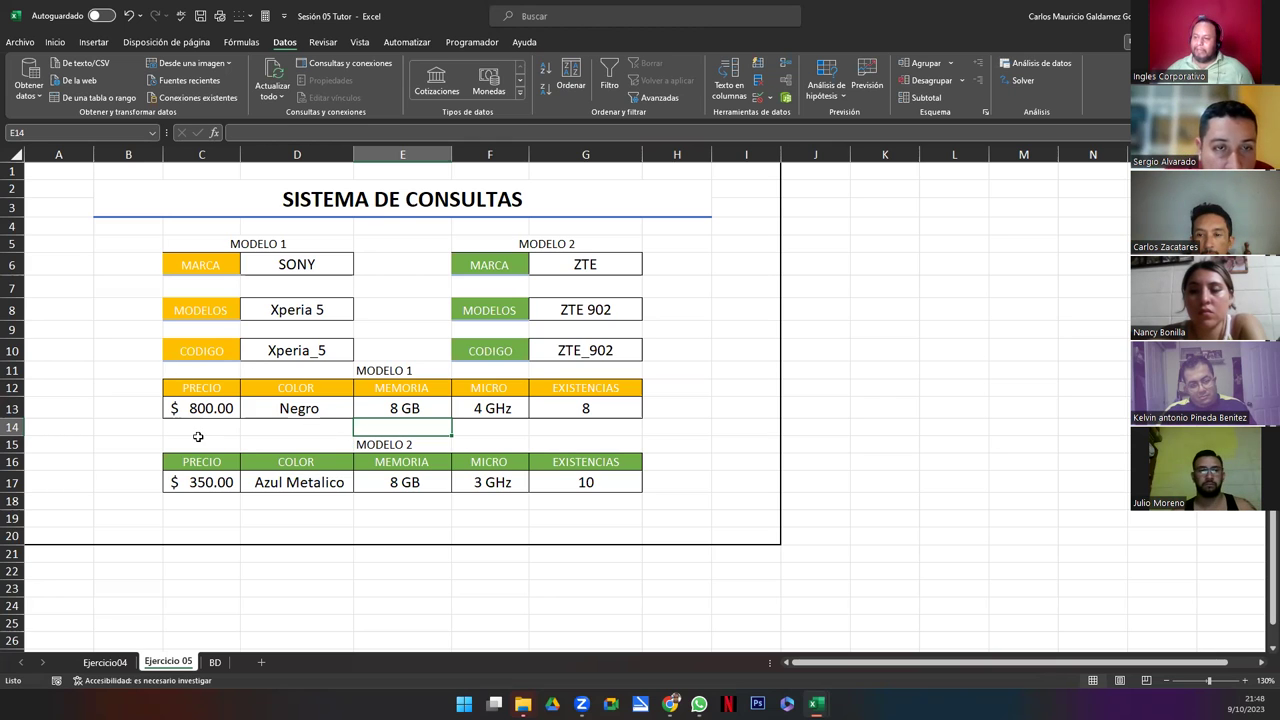
drag(194, 246, 590, 484)
click(108, 664)
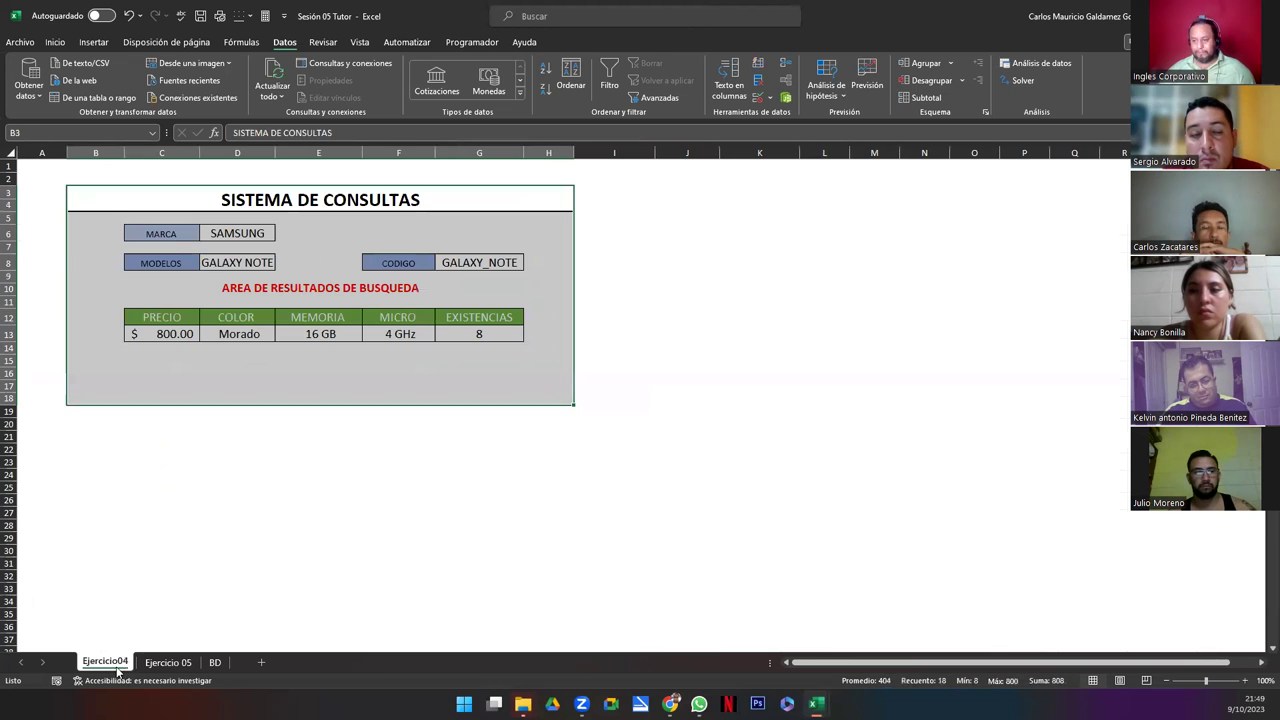
Step: Insert a blank row above the Lg K8 row in the BD sheet's table
click(214, 662)
click(263, 345)
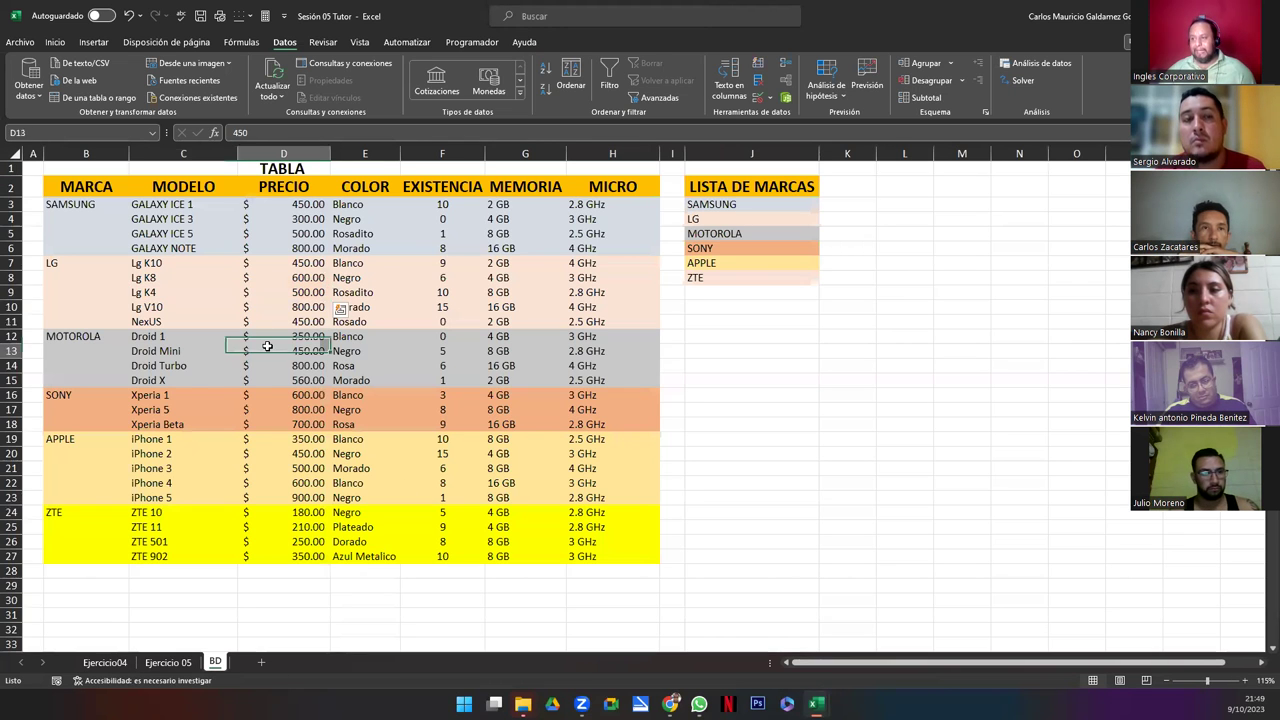
click(165, 263)
drag(233, 263, 368, 263)
right_click(12, 278)
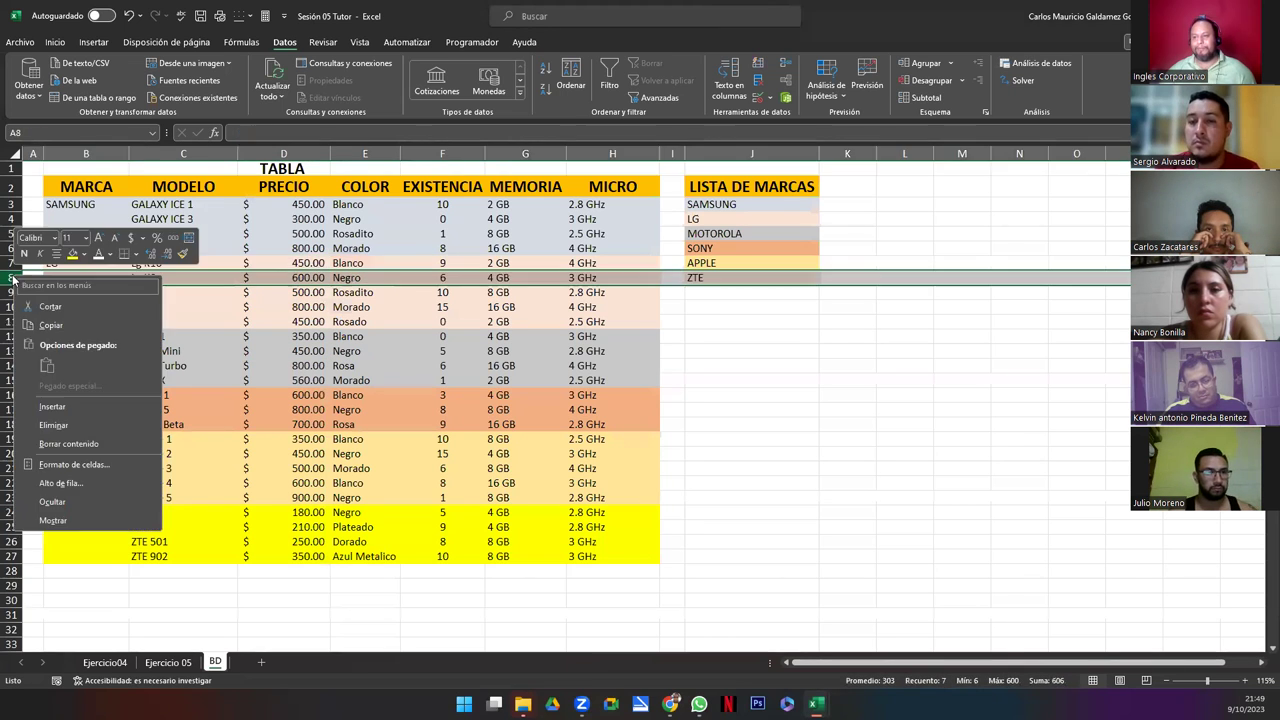
click(68, 406)
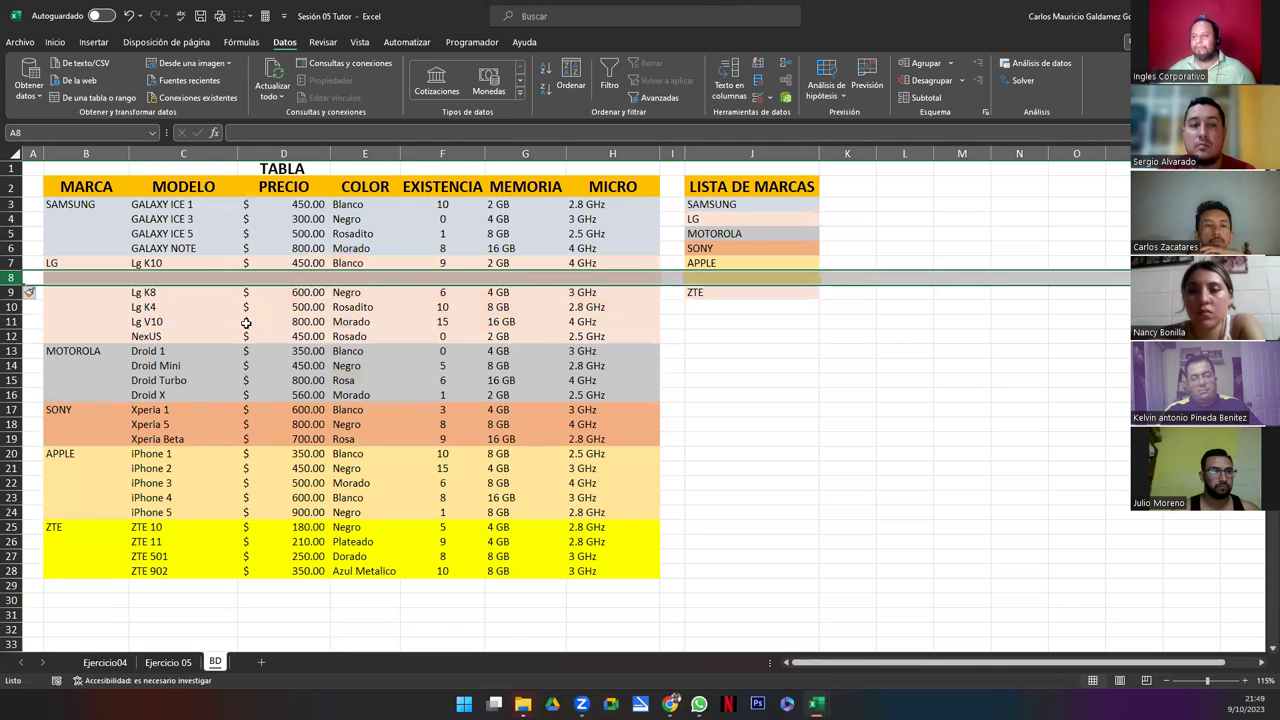
Step: Copy the Lg K10 model name from C7 into C8 of the new row
click(156, 268)
key(ctrl+c)
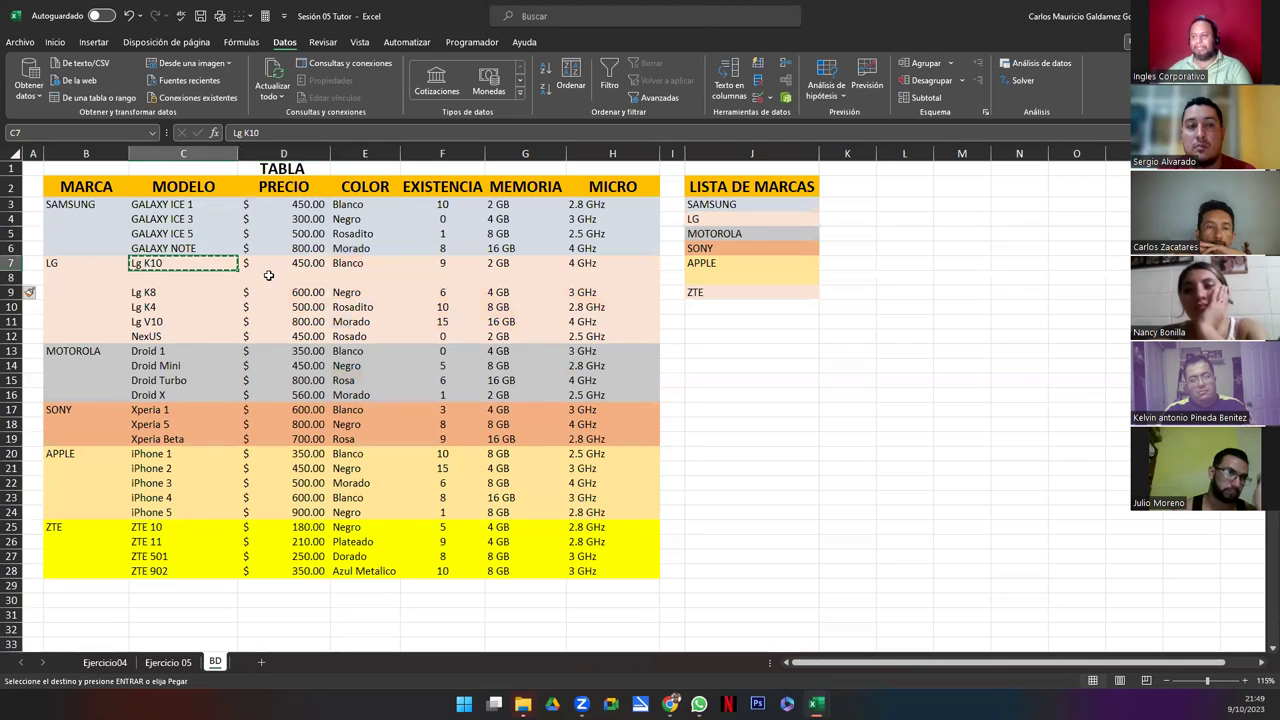
click(183, 277)
key(ctrl+v)
drag(266, 263, 572, 273)
key(ctrl+c)
click(300, 277)
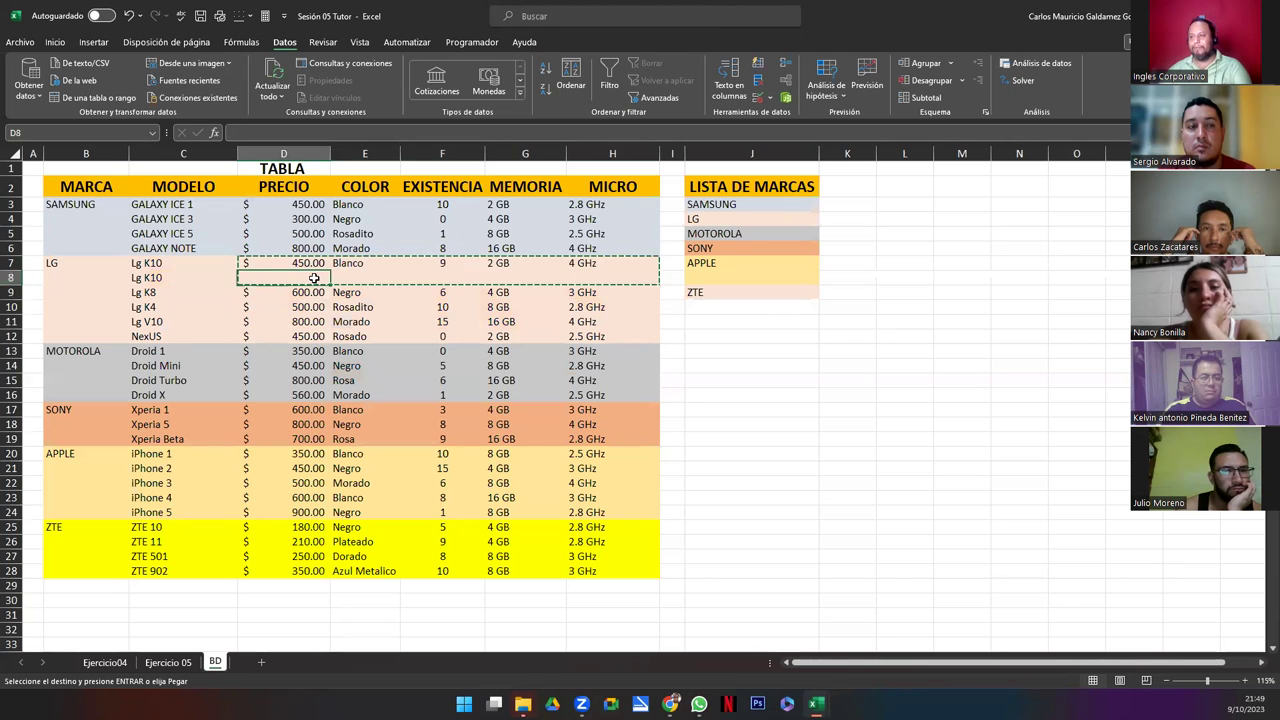
key(ctrl+v)
click(296, 298)
key(Up)
key(Up)
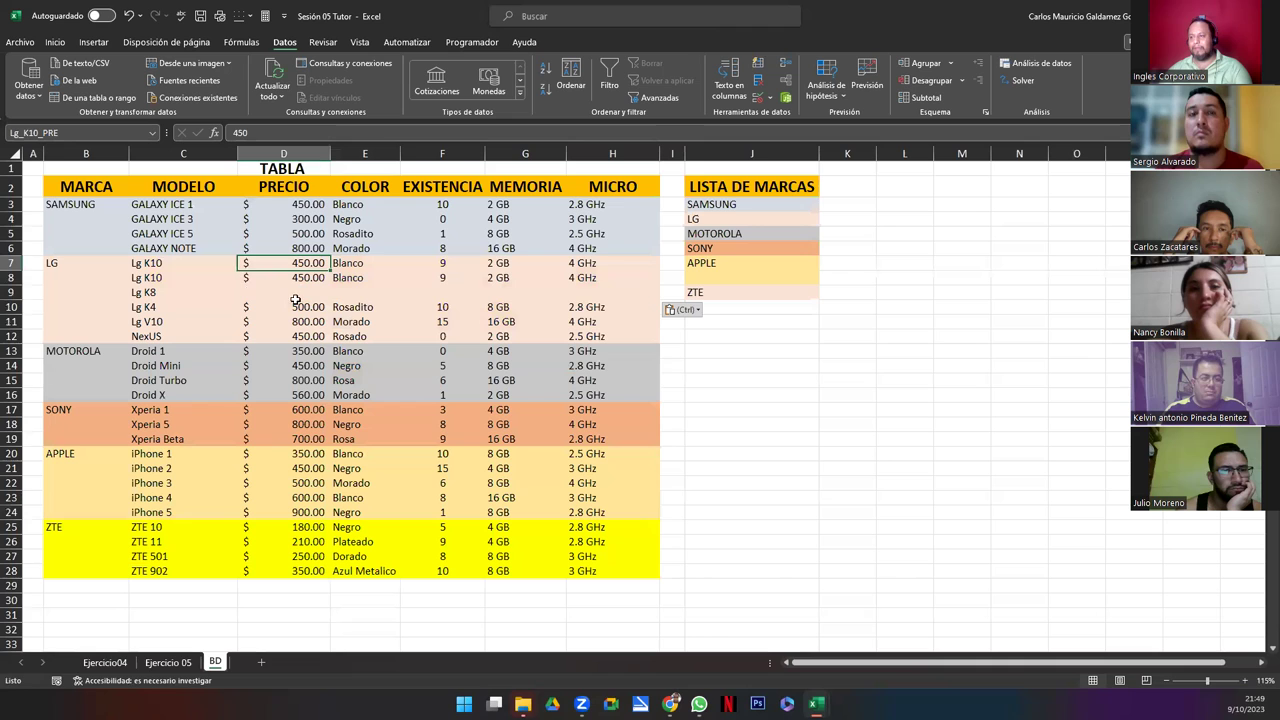
key(ctrl+z)
Step: Copy the Lg K10 price, color, stock, memory and micro values from D7:H7 into row 8
drag(285, 265, 605, 265)
key(ctrl+c)
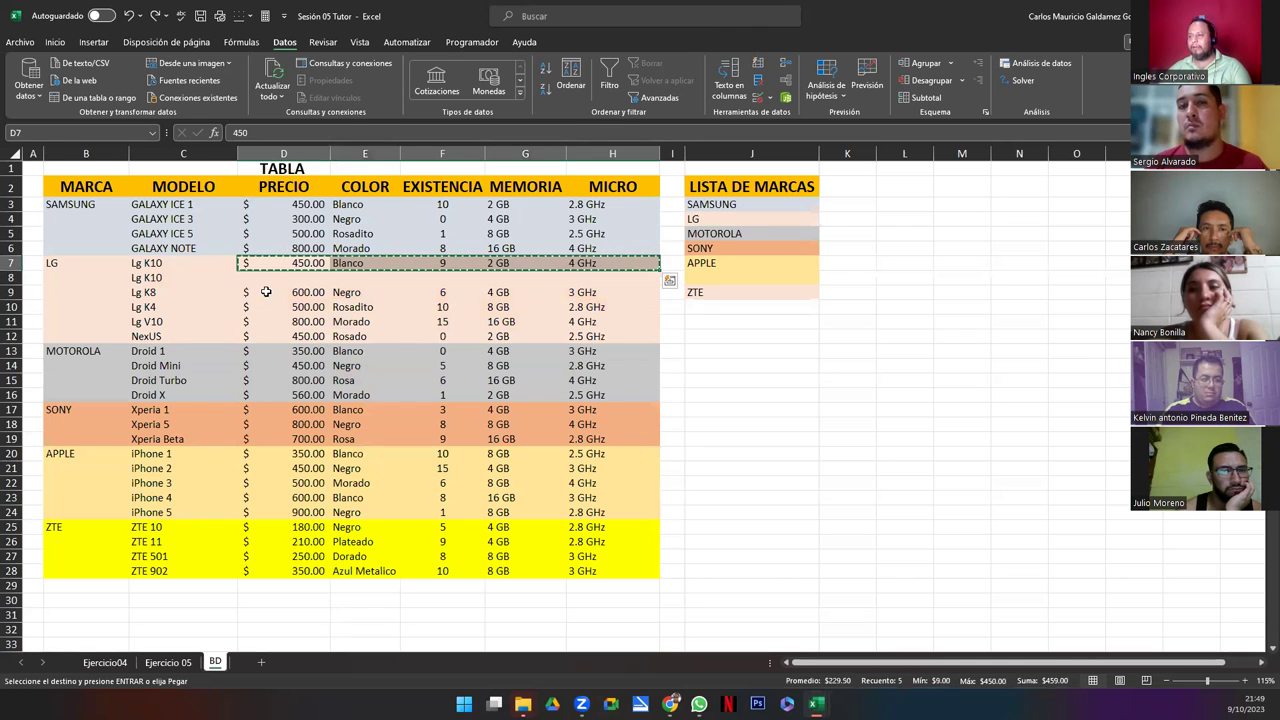
click(270, 285)
key(ctrl+v)
Step: Set the second Lg K10 entry's COLOR to Negro and its EXISTENCIA to 5 in row 8
click(352, 278)
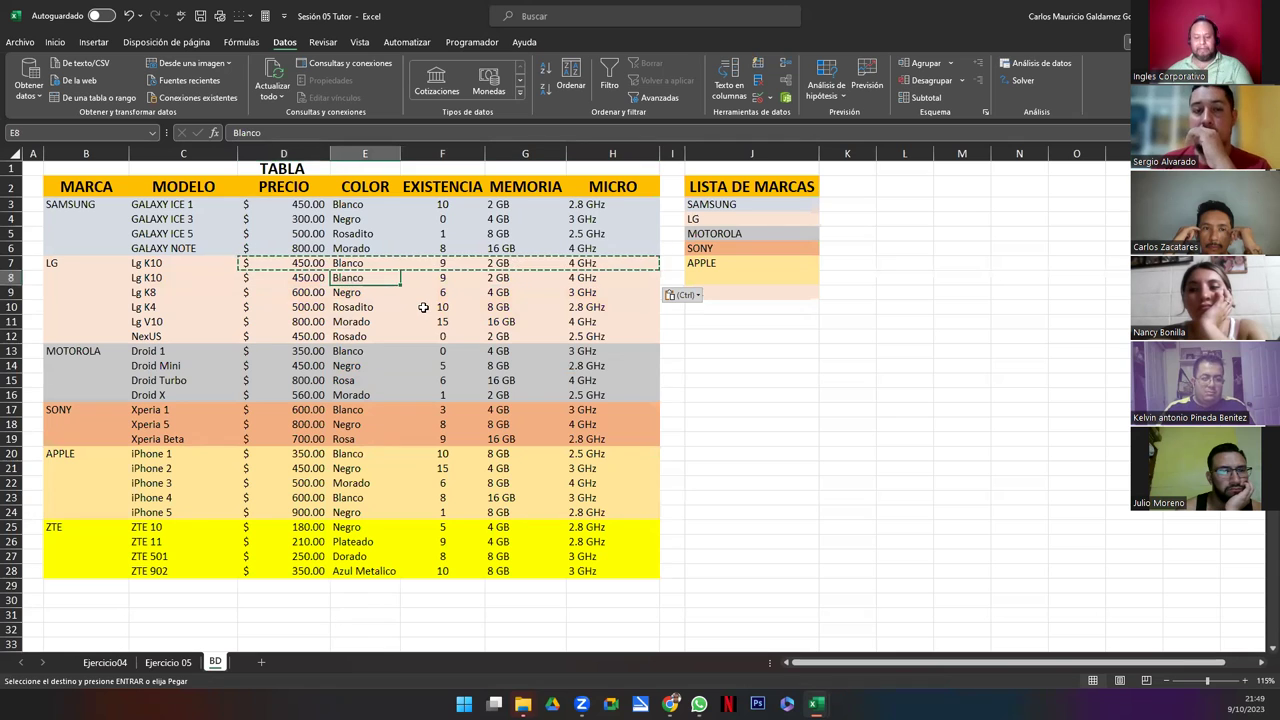
text(Negro)
key(Tab)
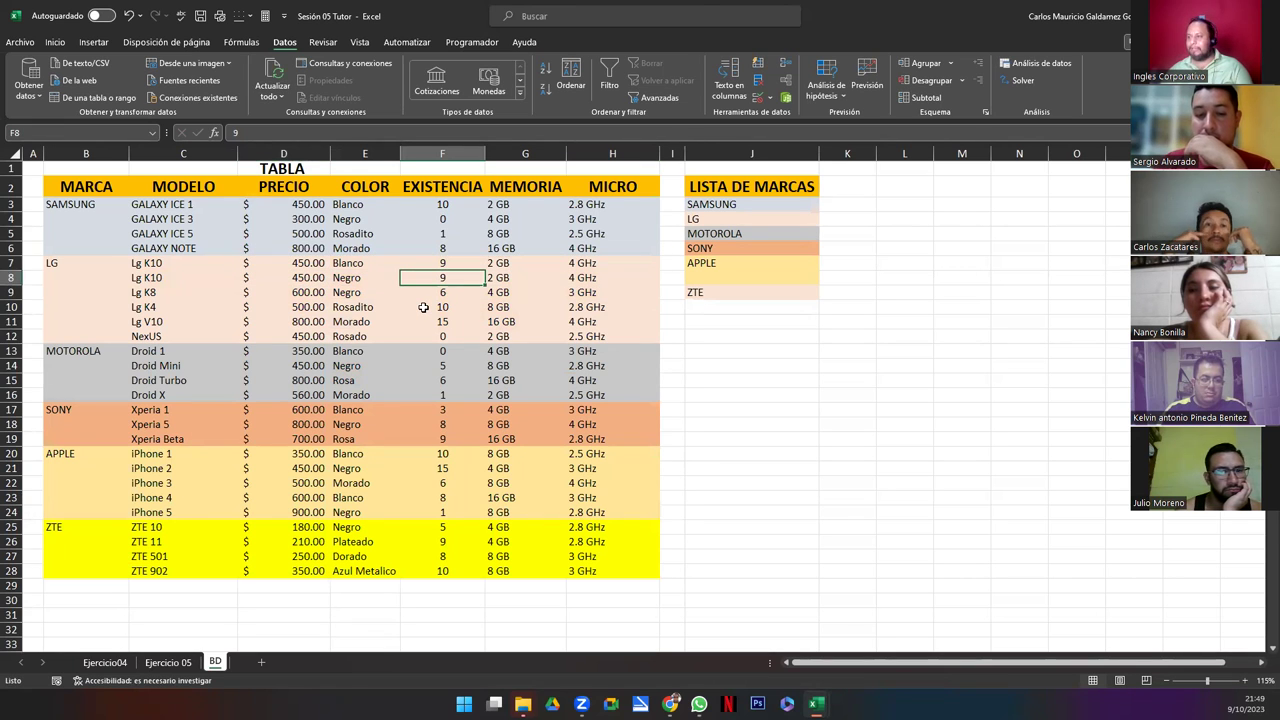
text(5)
key(Return)
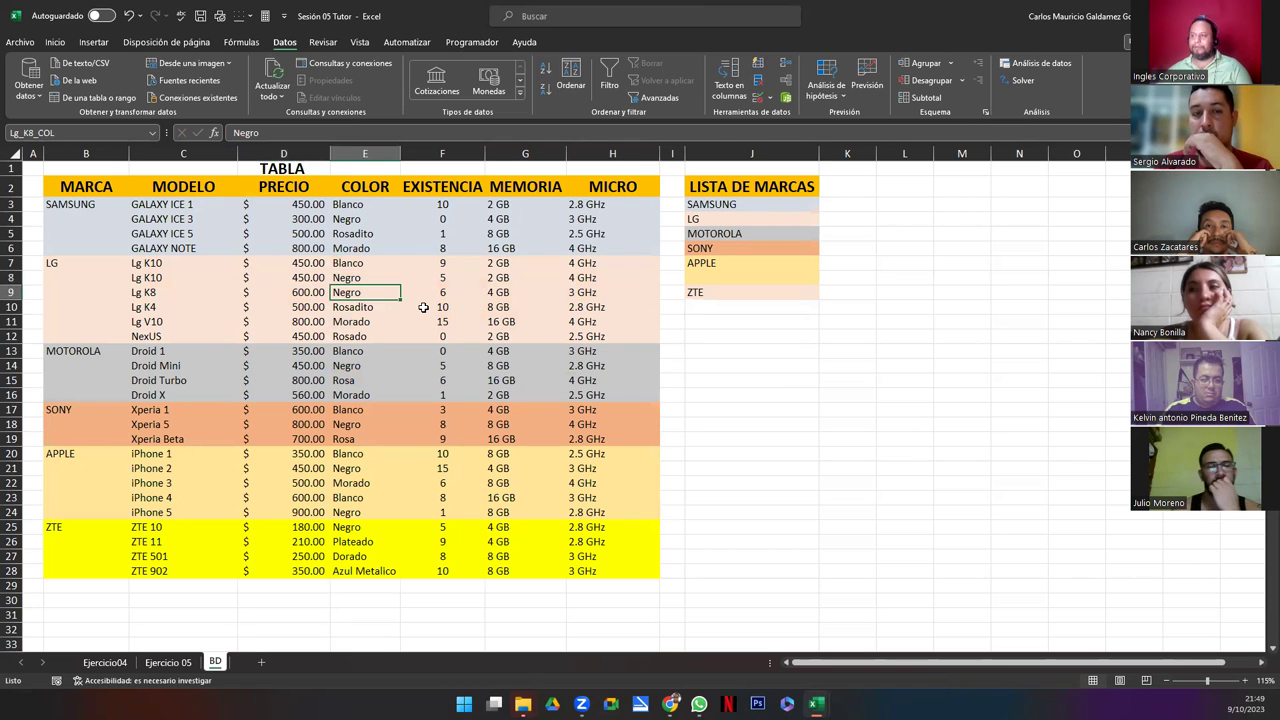
click(495, 278)
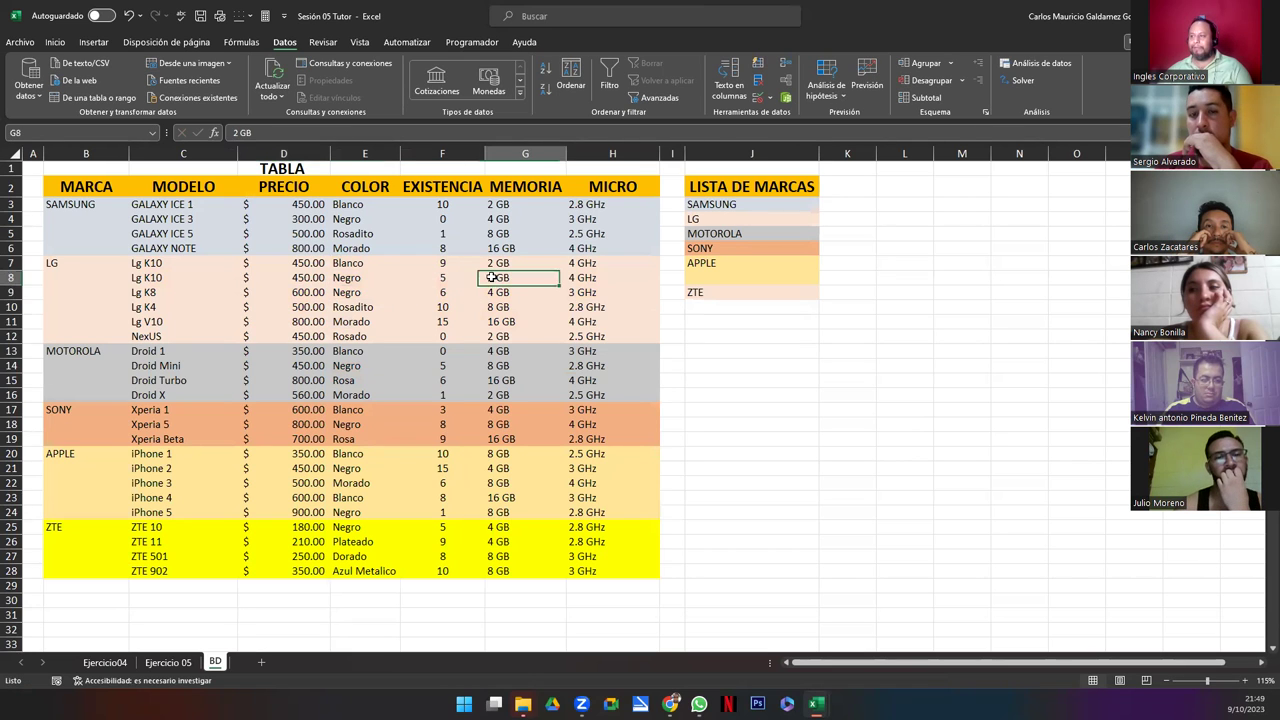
Step: Set the second Lg K10 entry's MICRO to 3 Ghz and its MEMORIA to 3 GB in row 8
click(576, 281)
text(3)
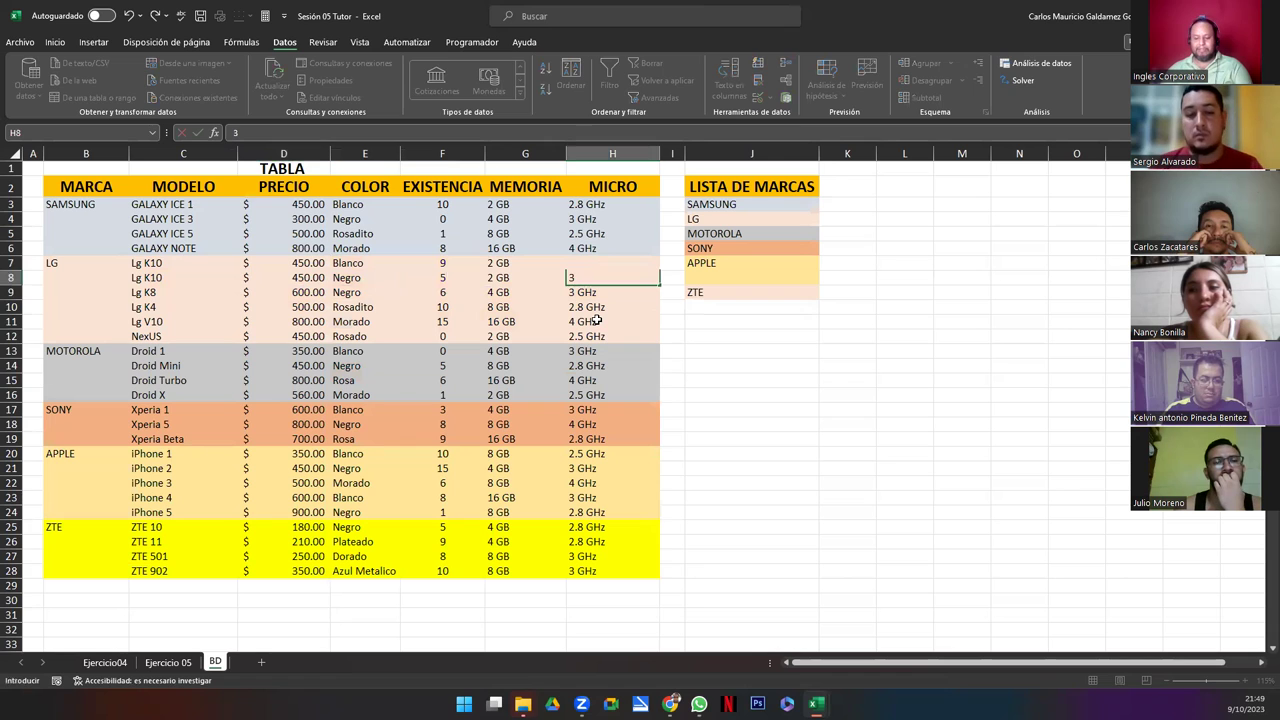
key(Left)
text(3)
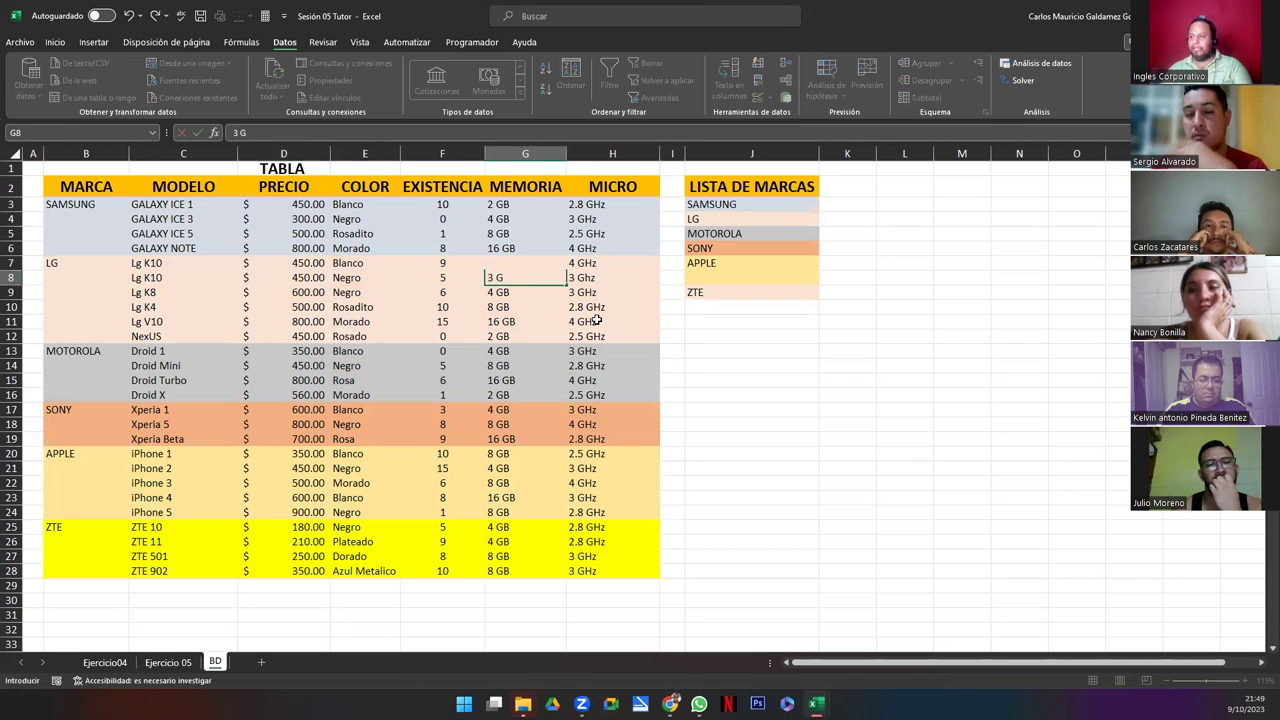
key(Return)
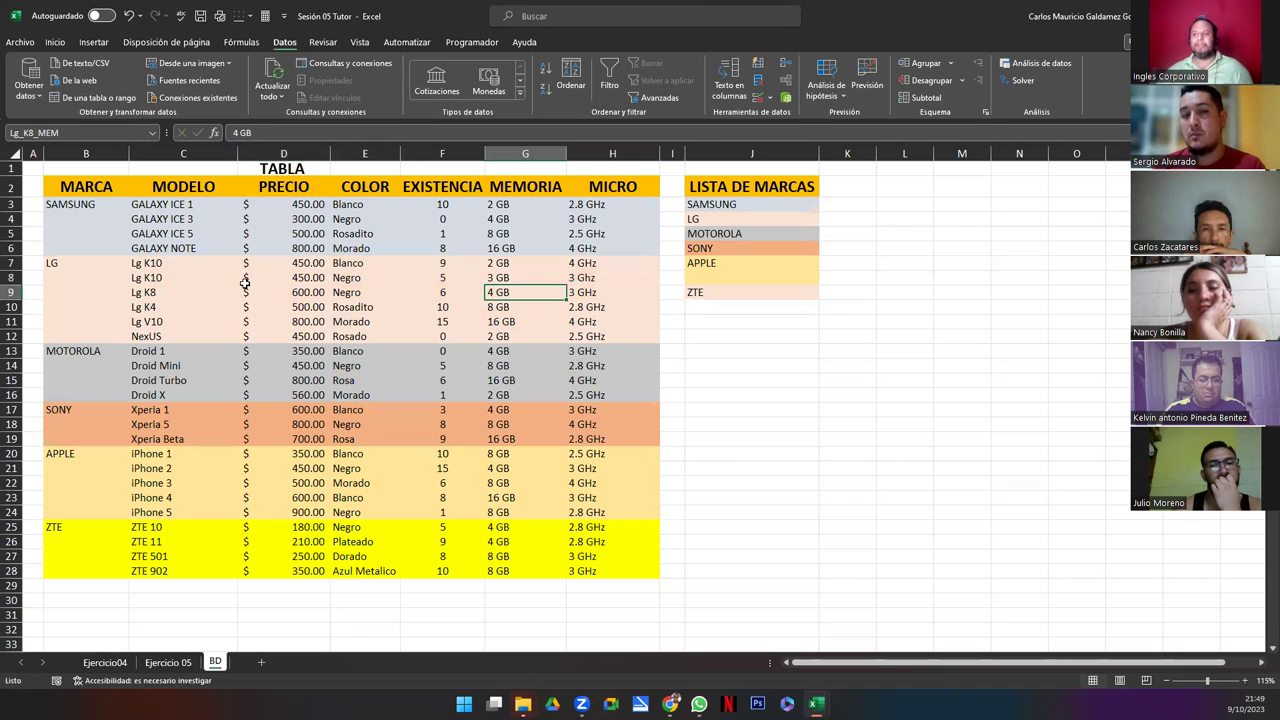
Step: Set the second Lg K10 entry's PRECIO in D8 to 325
drag(150, 263, 174, 275)
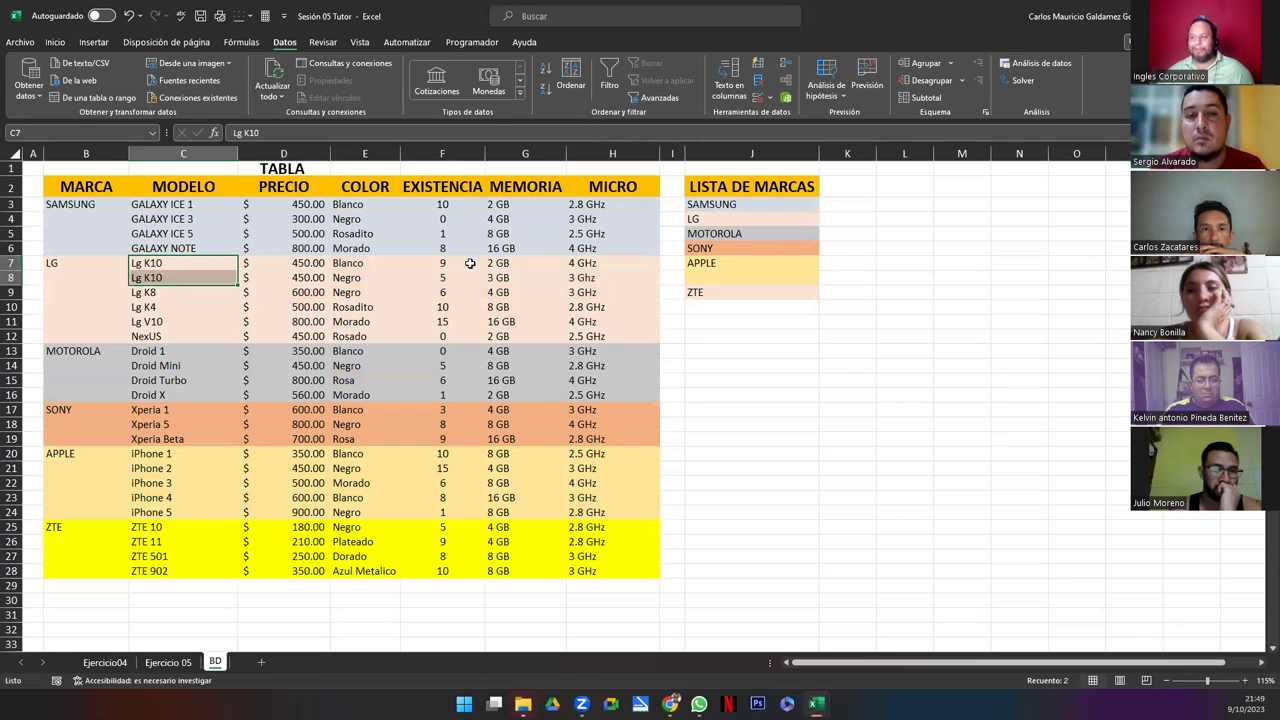
drag(282, 264, 270, 286)
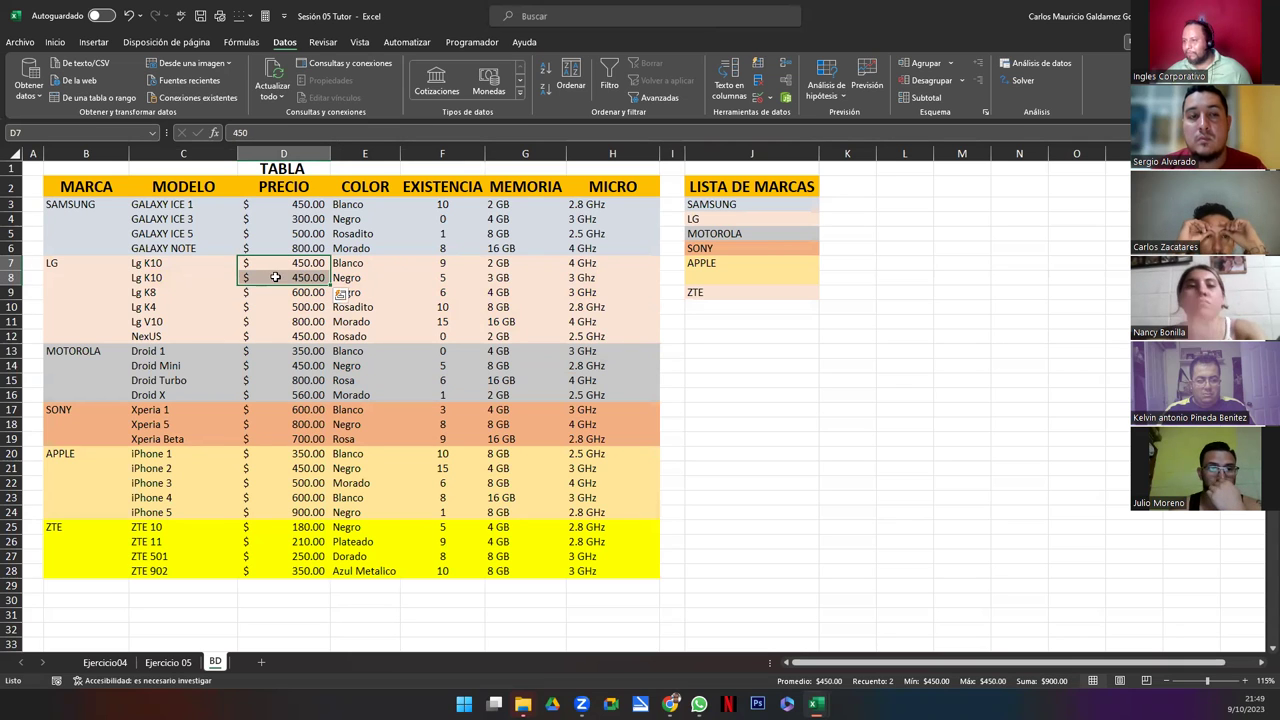
click(298, 266)
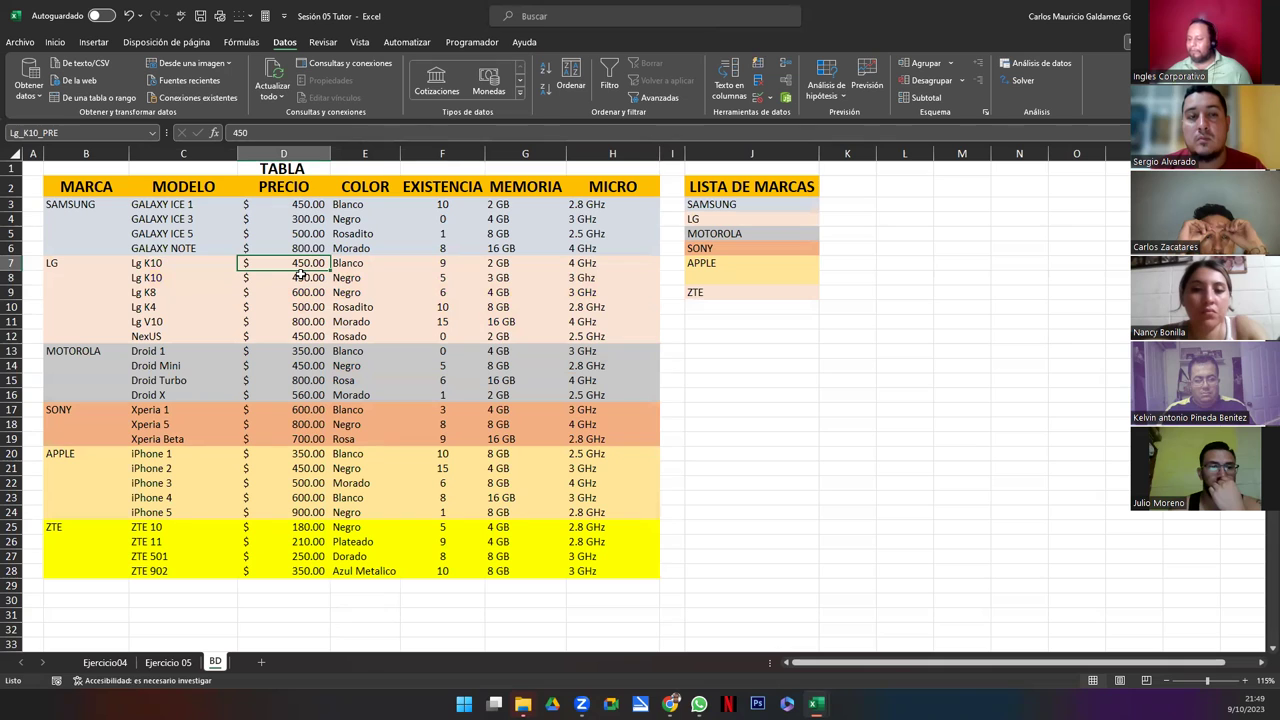
click(300, 275)
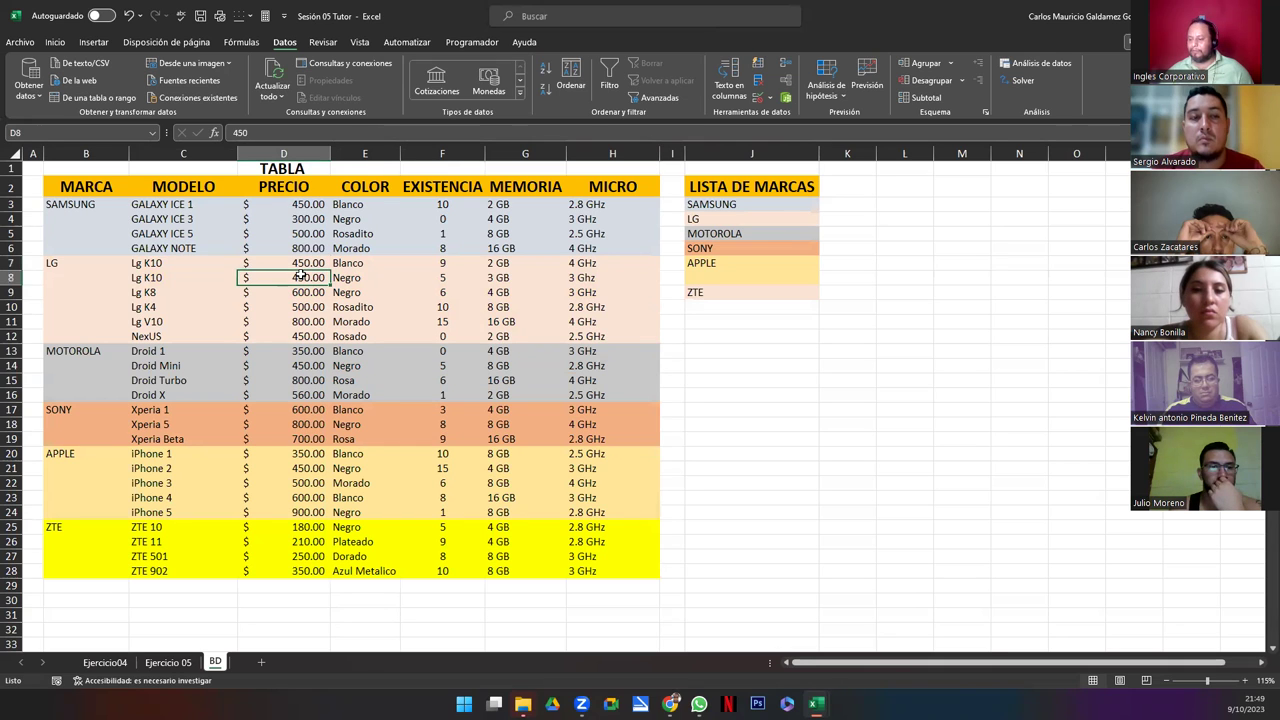
text(325)
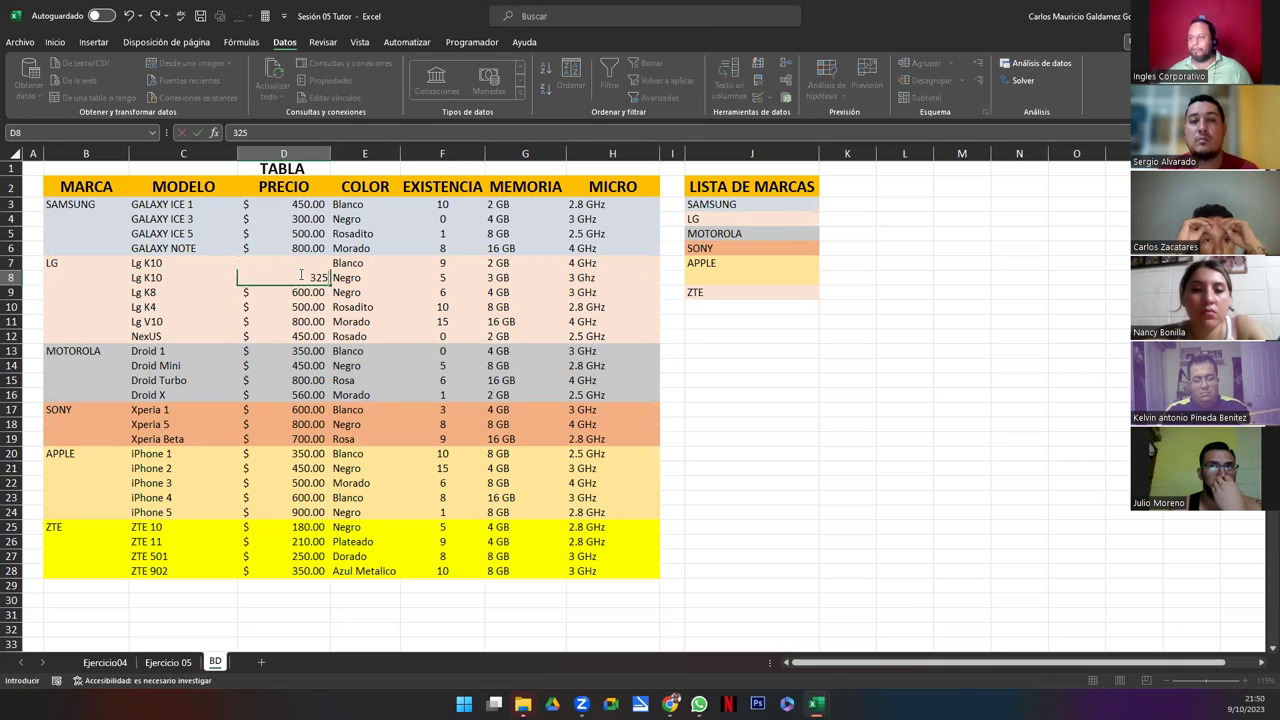
key(ctrl+Return)
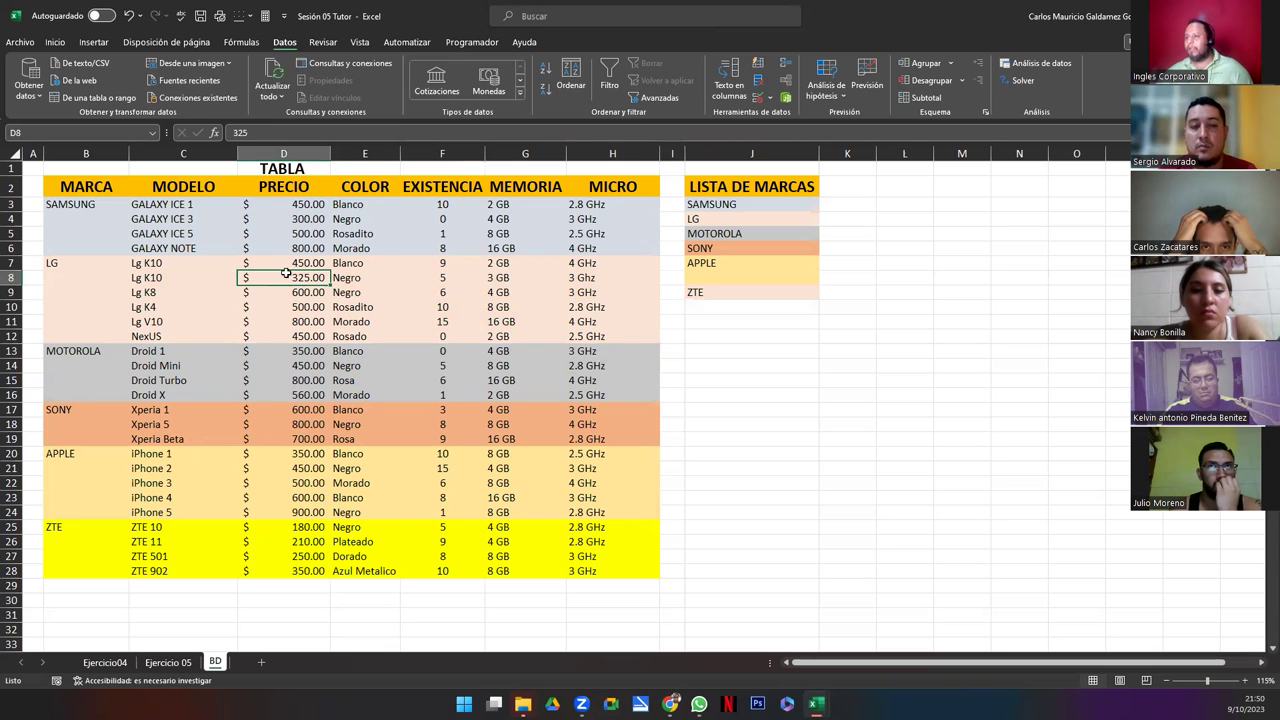
Step: Compare the two Lg K10 rows' specifications and colors, and review the LG model list in C7:C12
drag(316, 261, 566, 276)
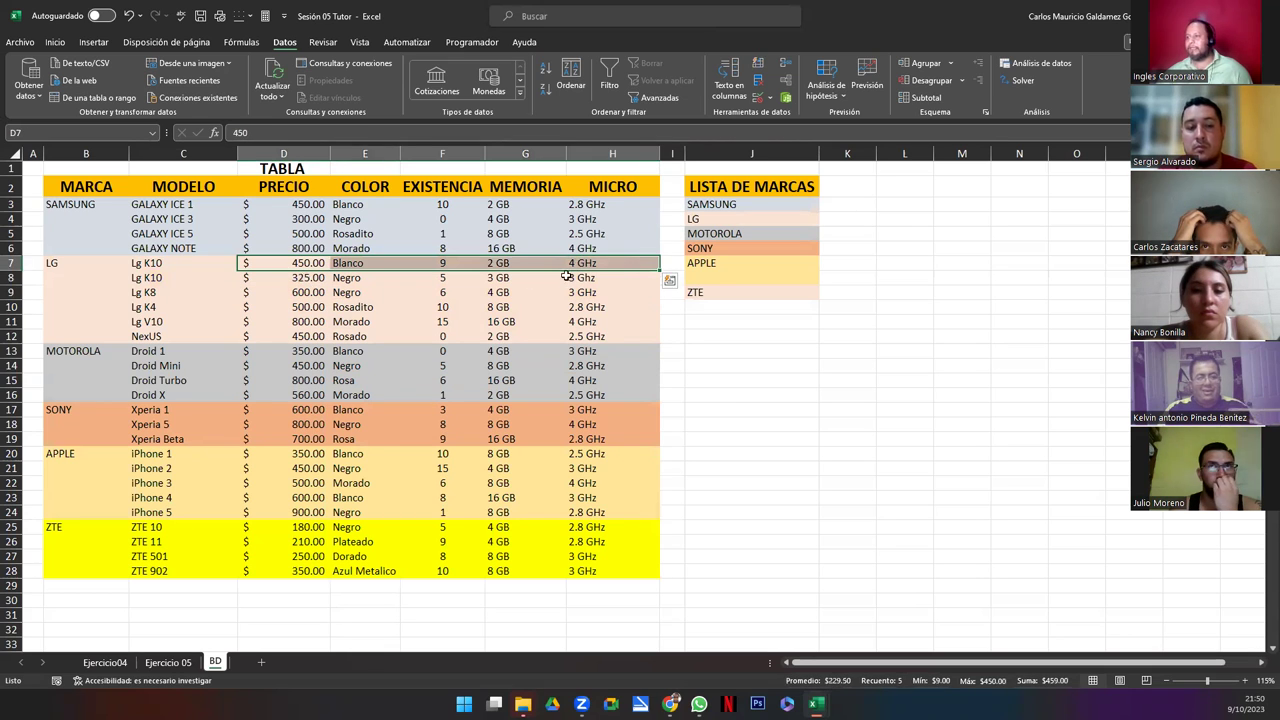
click(595, 281)
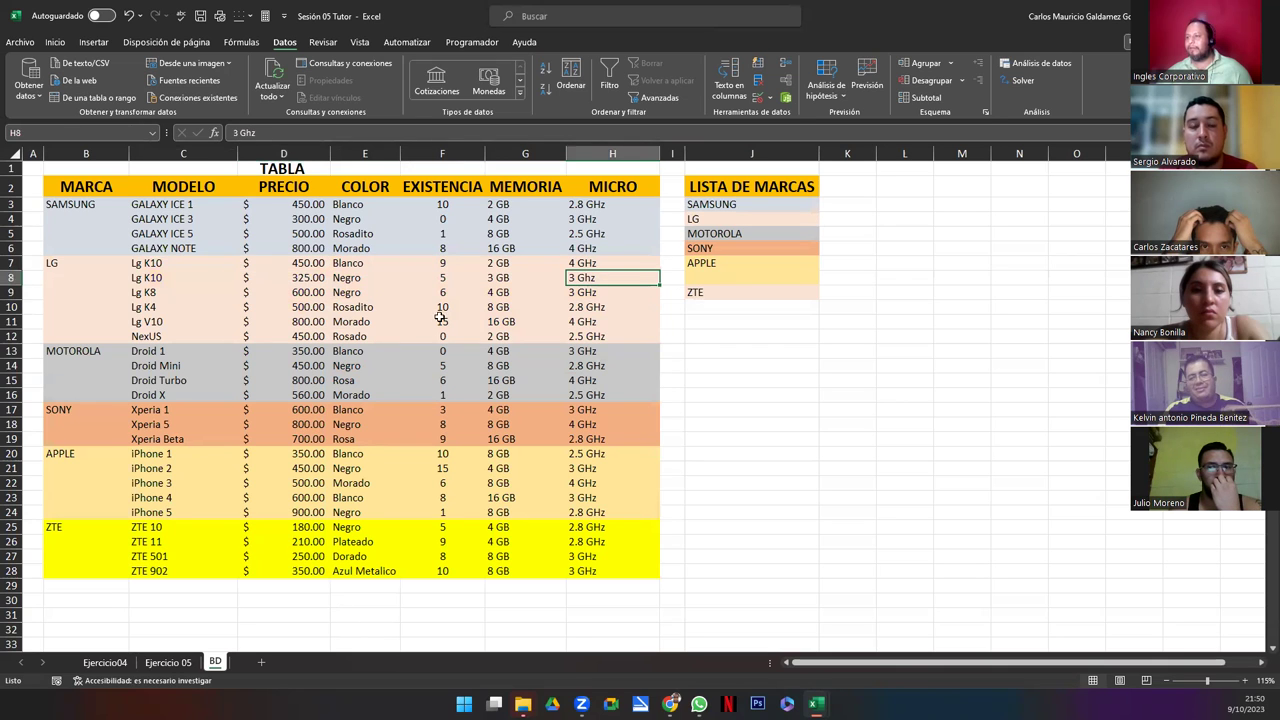
click(345, 280)
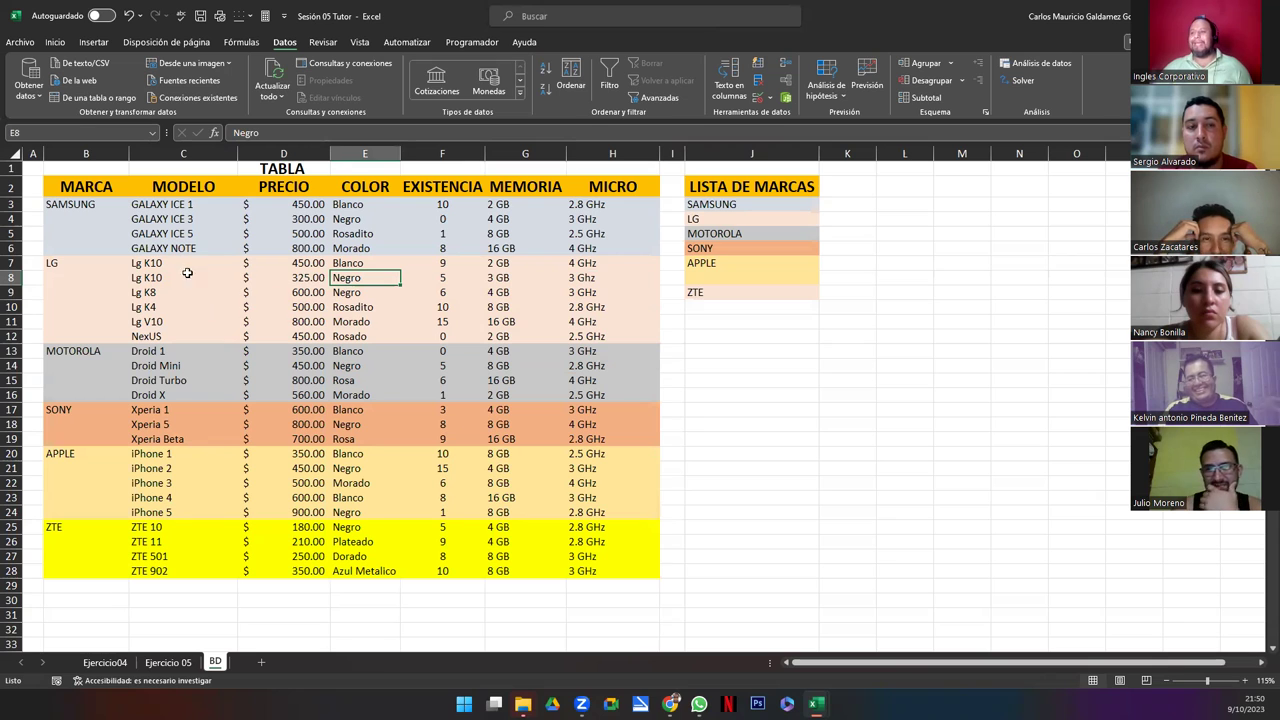
drag(362, 265, 356, 273)
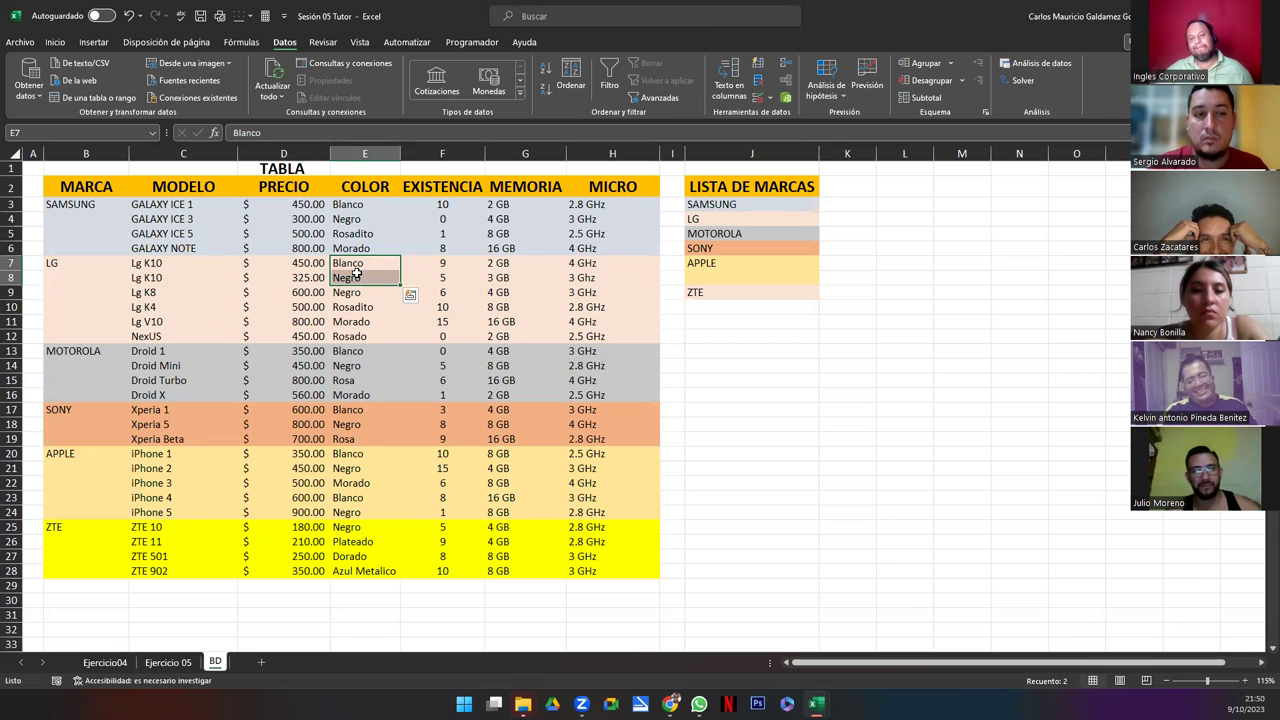
drag(148, 265, 166, 339)
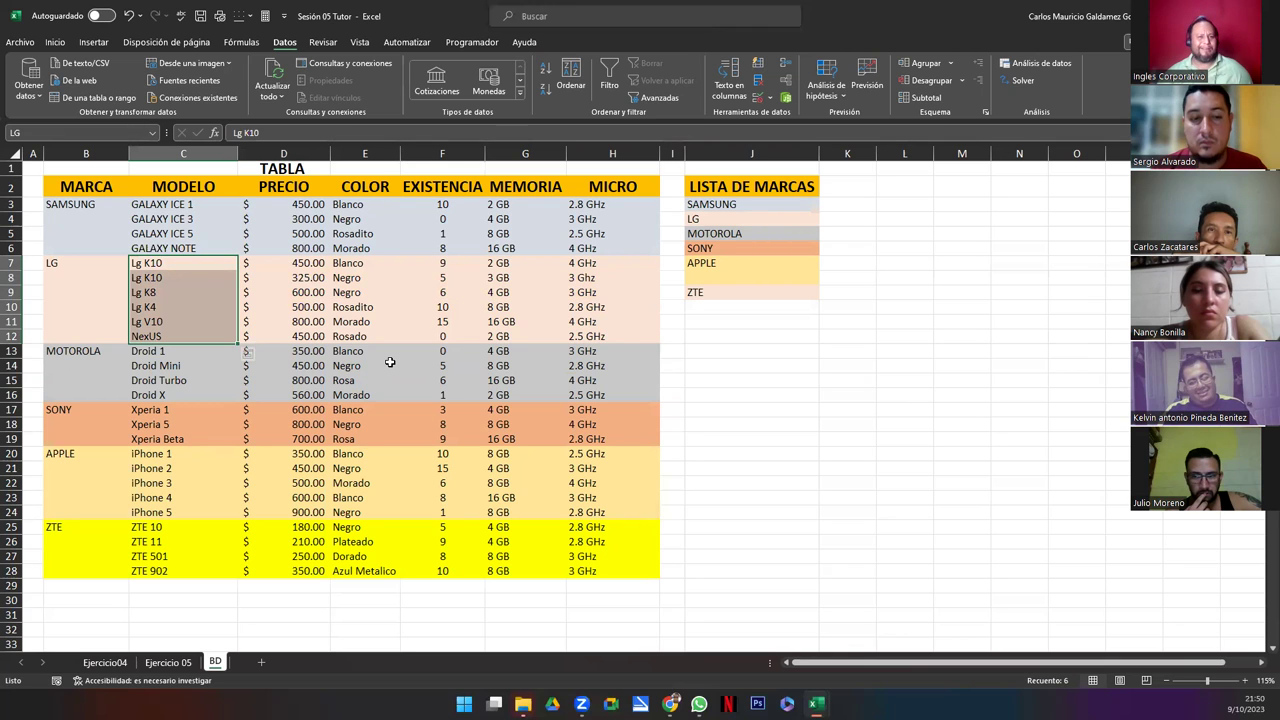
Step: Examine the MODELO 1 brand, model and code fields on the Ejercicio 05 sheet
click(168, 663)
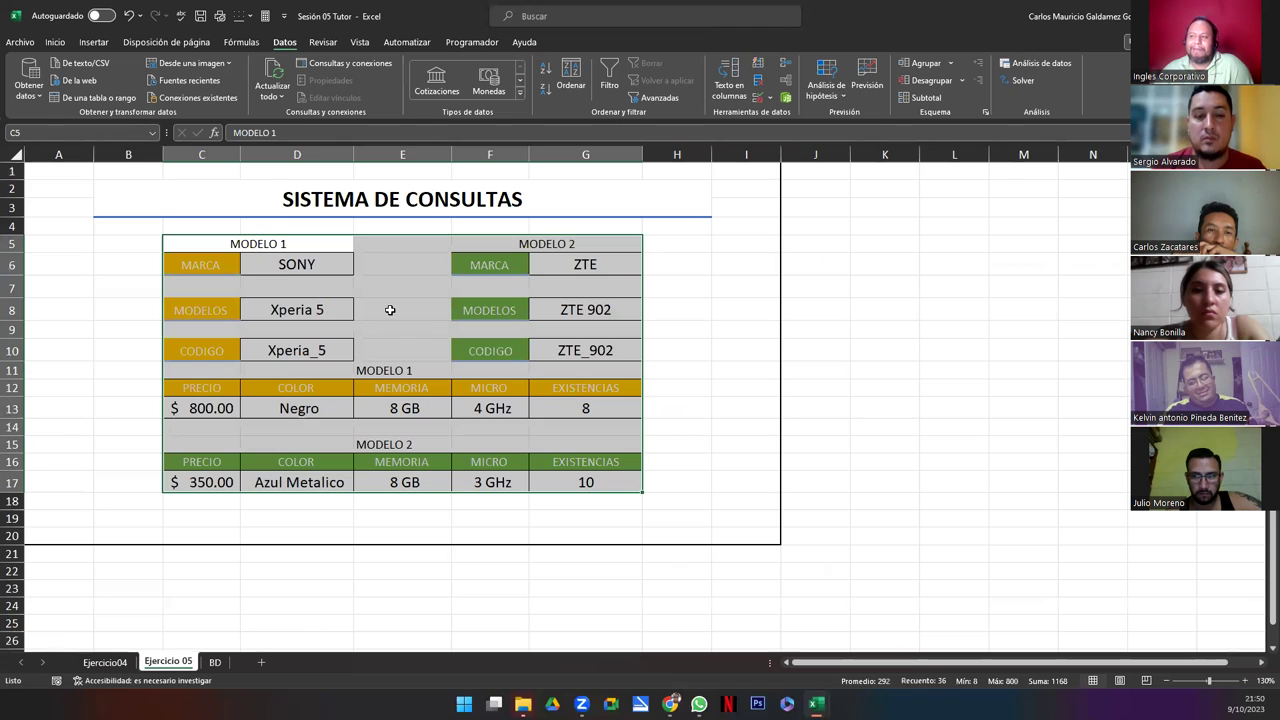
click(372, 351)
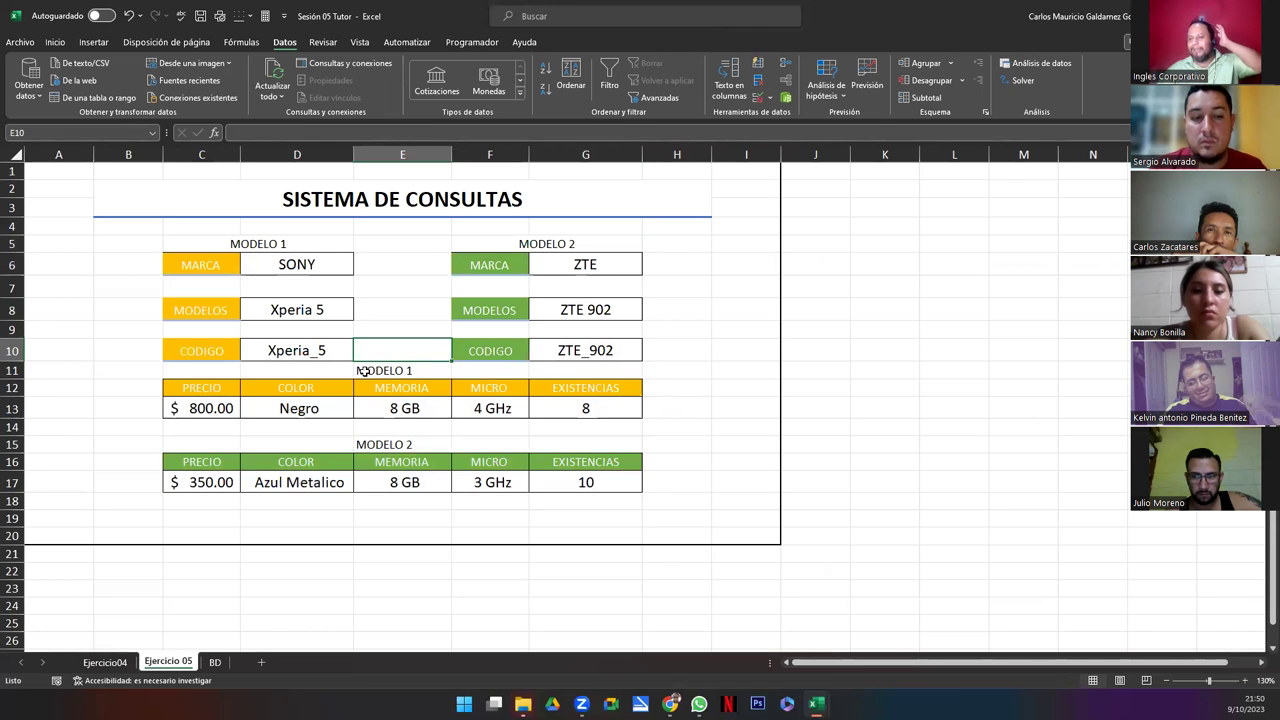
drag(211, 310, 270, 258)
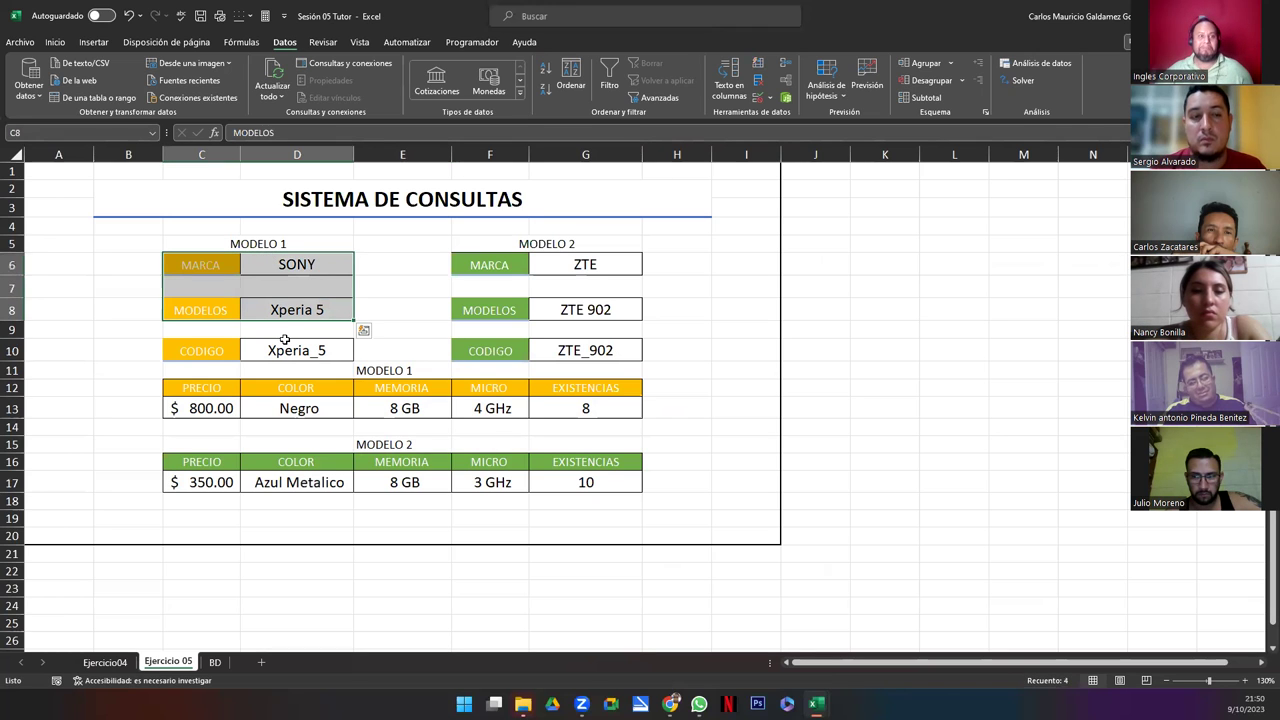
click(380, 312)
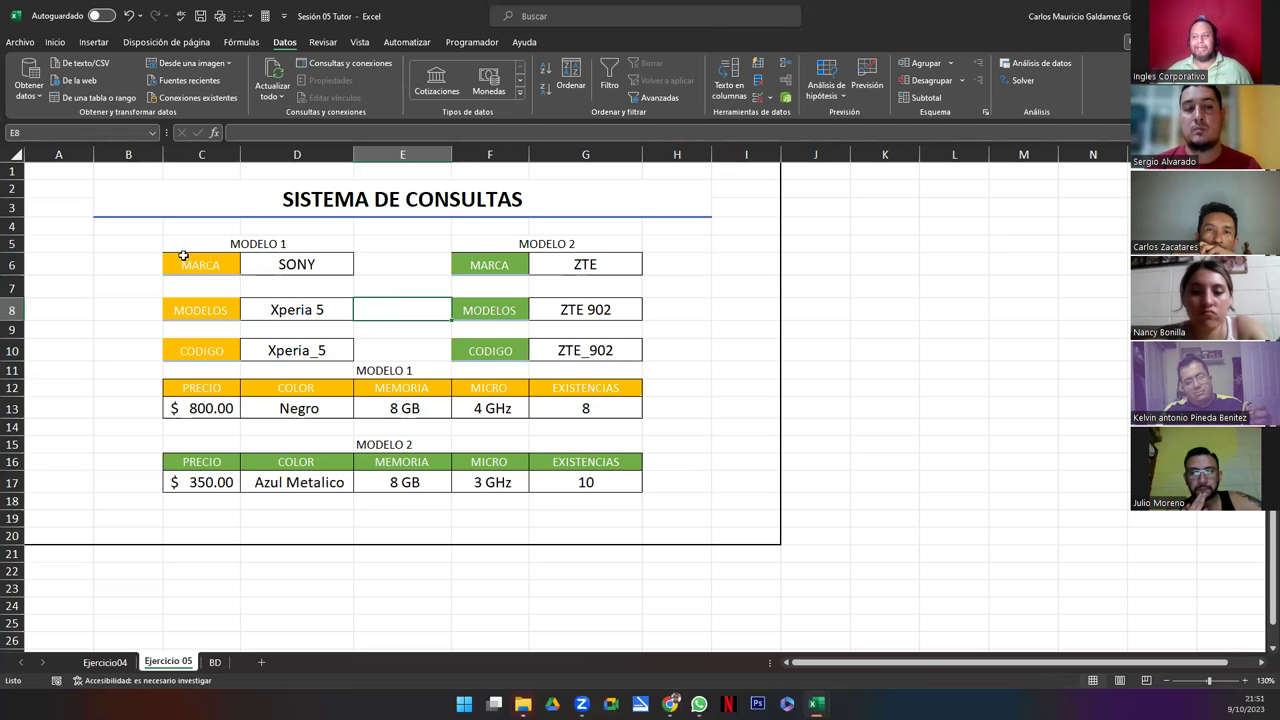
drag(183, 256, 285, 312)
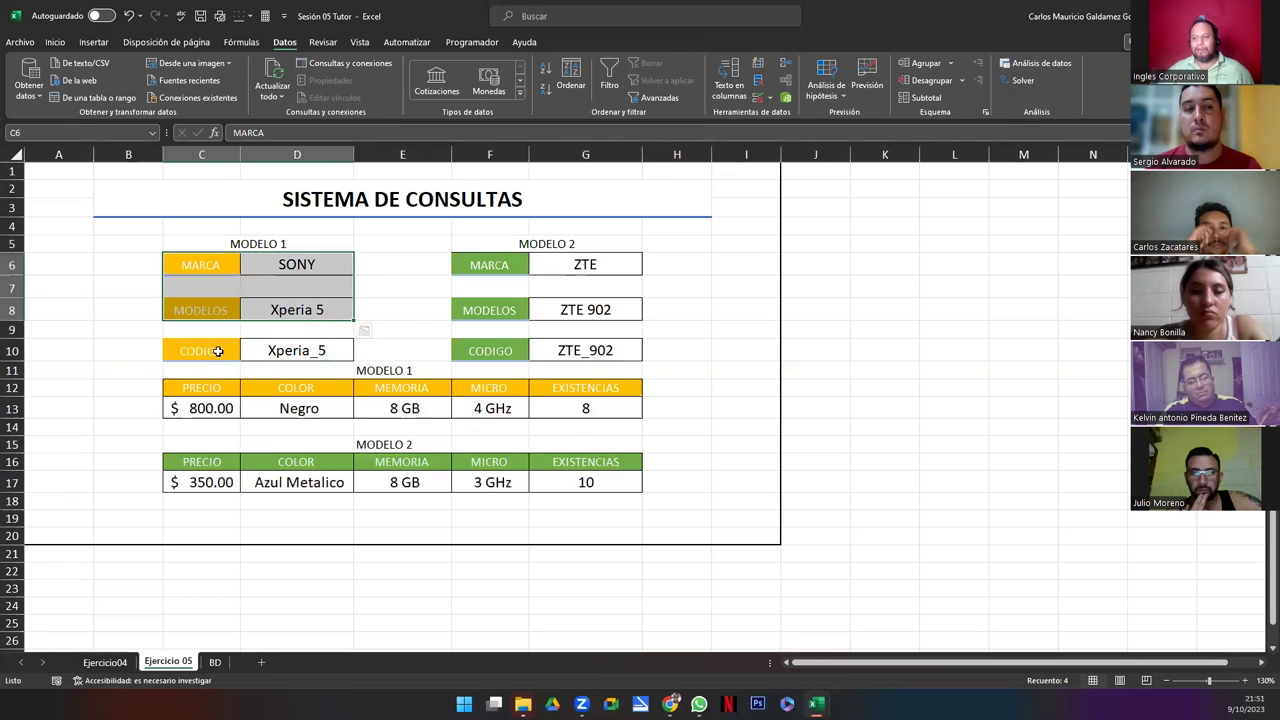
drag(218, 351, 290, 350)
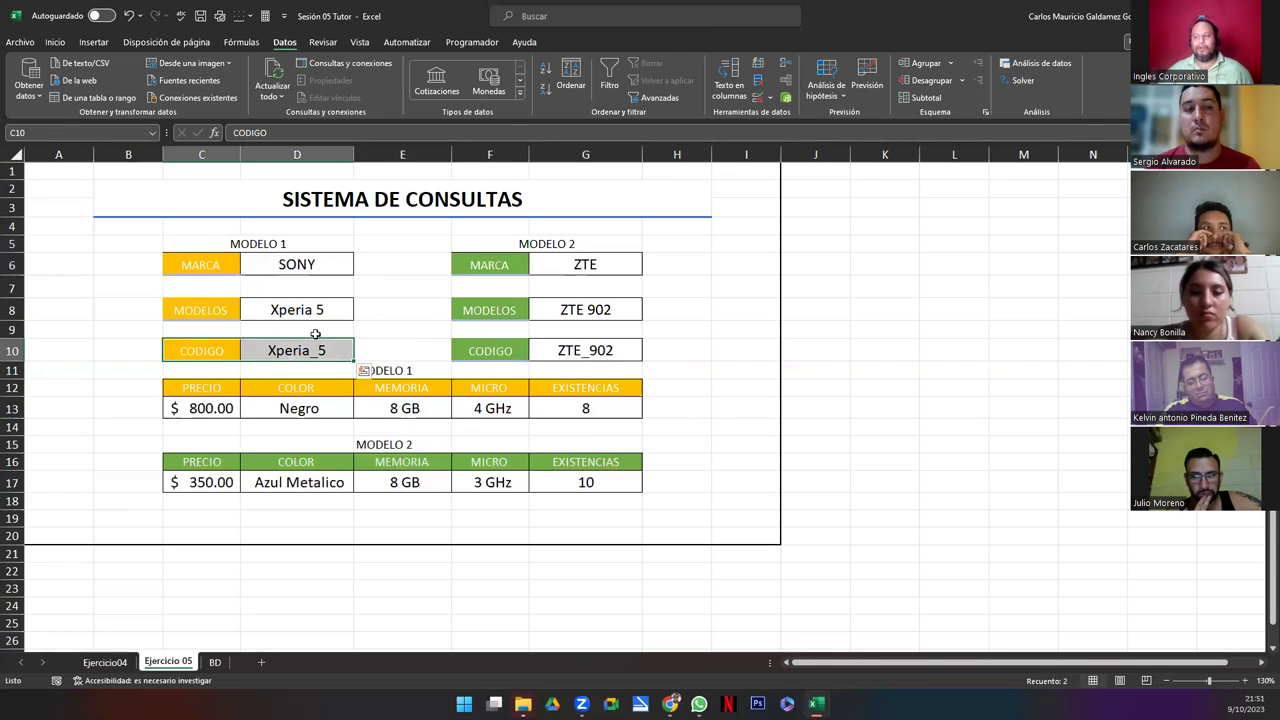
Step: Compare the colors, model names and prices of the two Lg K10 rows on the BD sheet
click(215, 662)
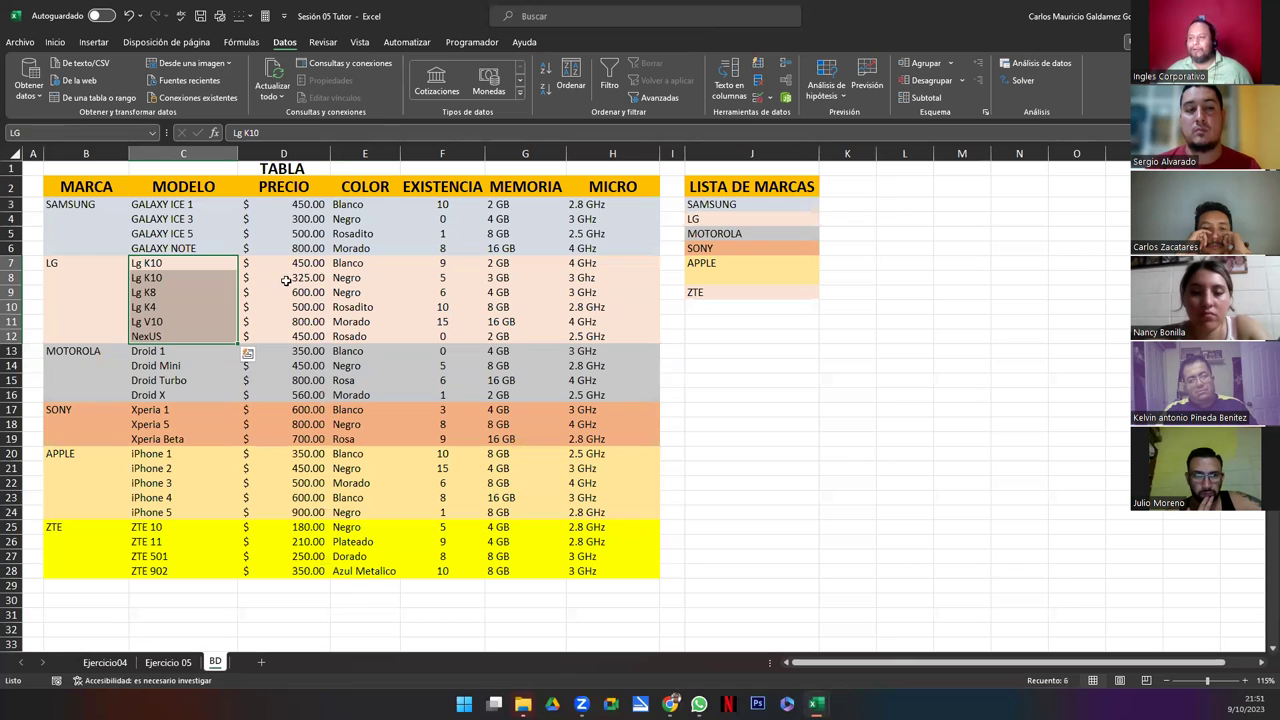
click(356, 277)
click(365, 264)
click(363, 277)
drag(175, 263, 193, 279)
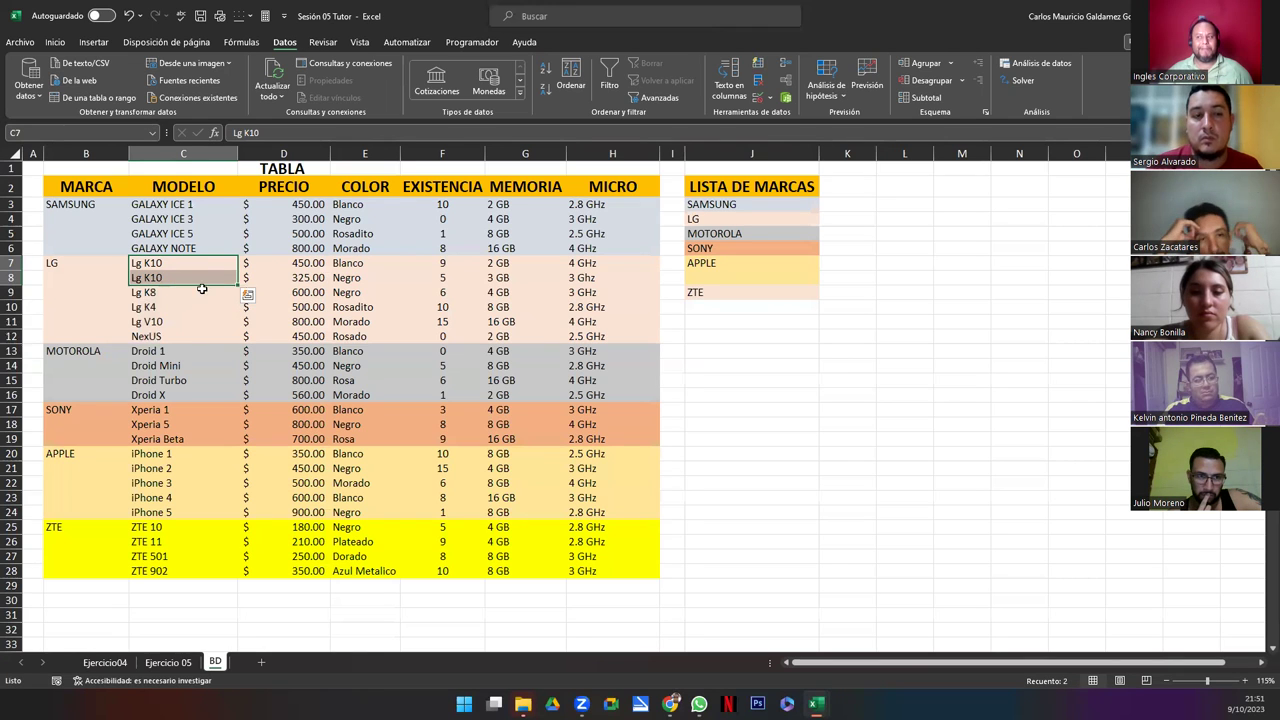
click(168, 264)
click(293, 264)
click(292, 278)
click(159, 265)
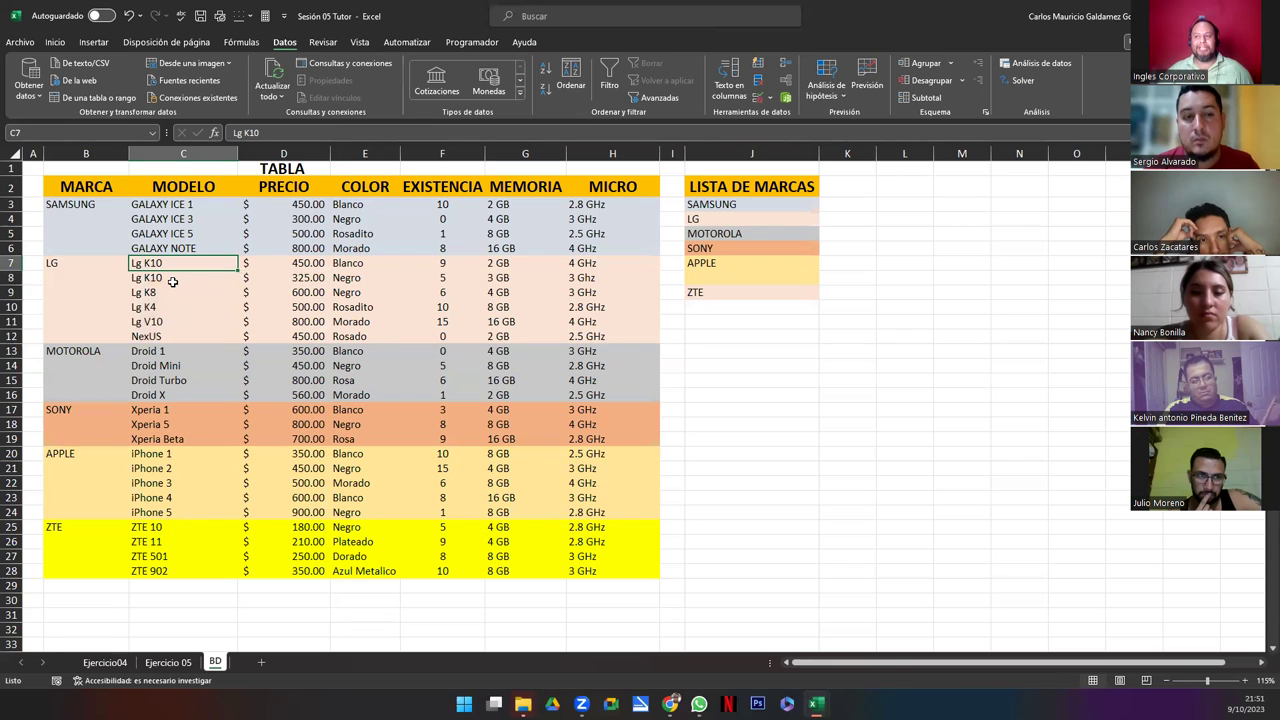
Step: Check the defined names of the two Lg K10 price cells, D7 and D8
click(275, 263)
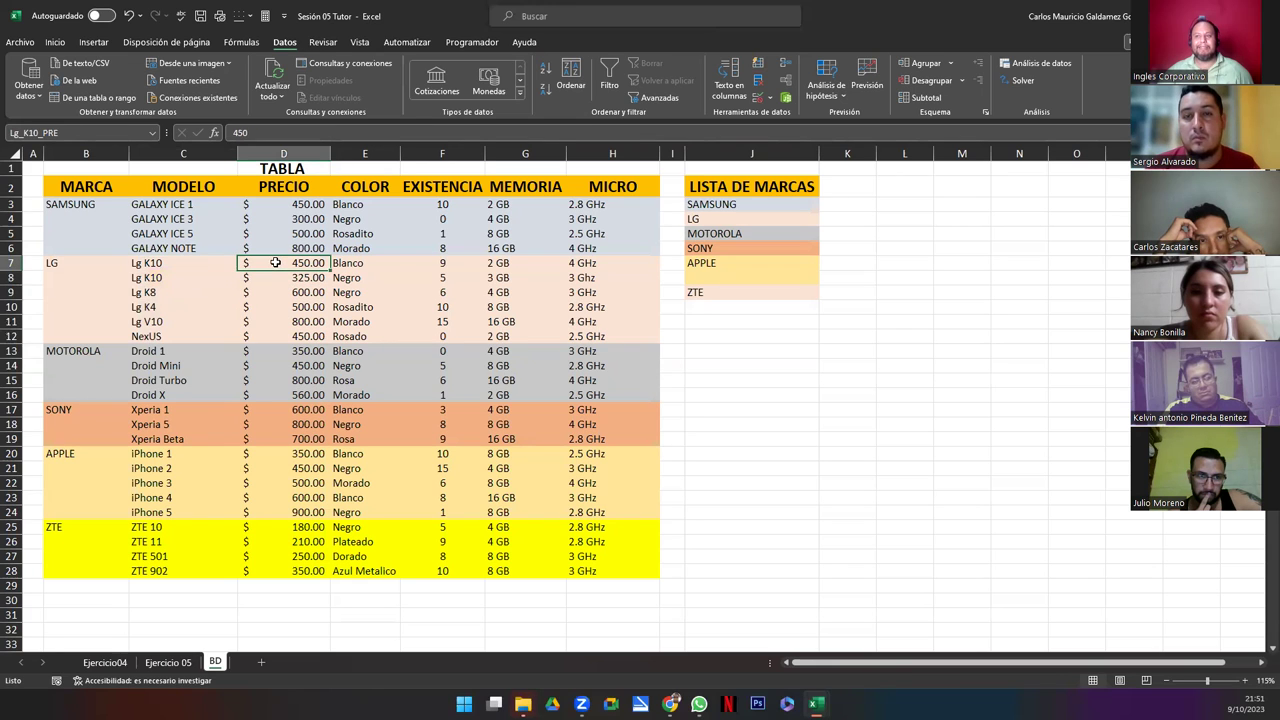
click(275, 276)
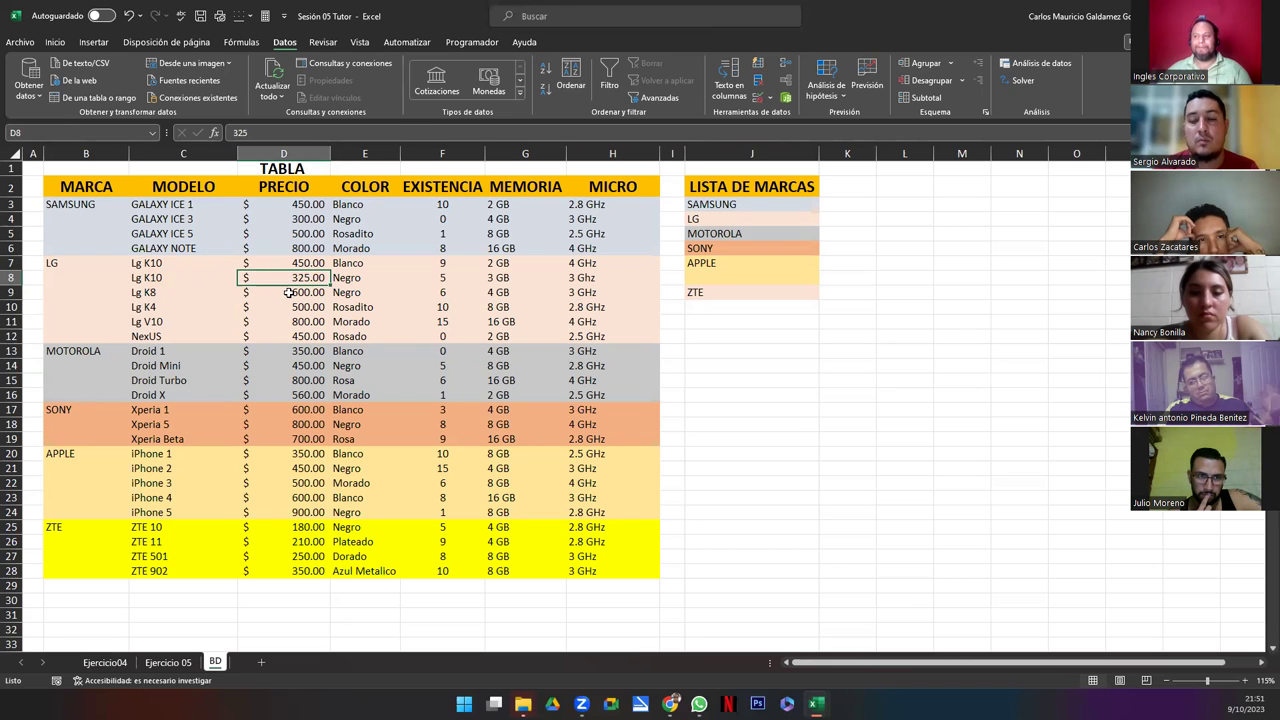
click(266, 262)
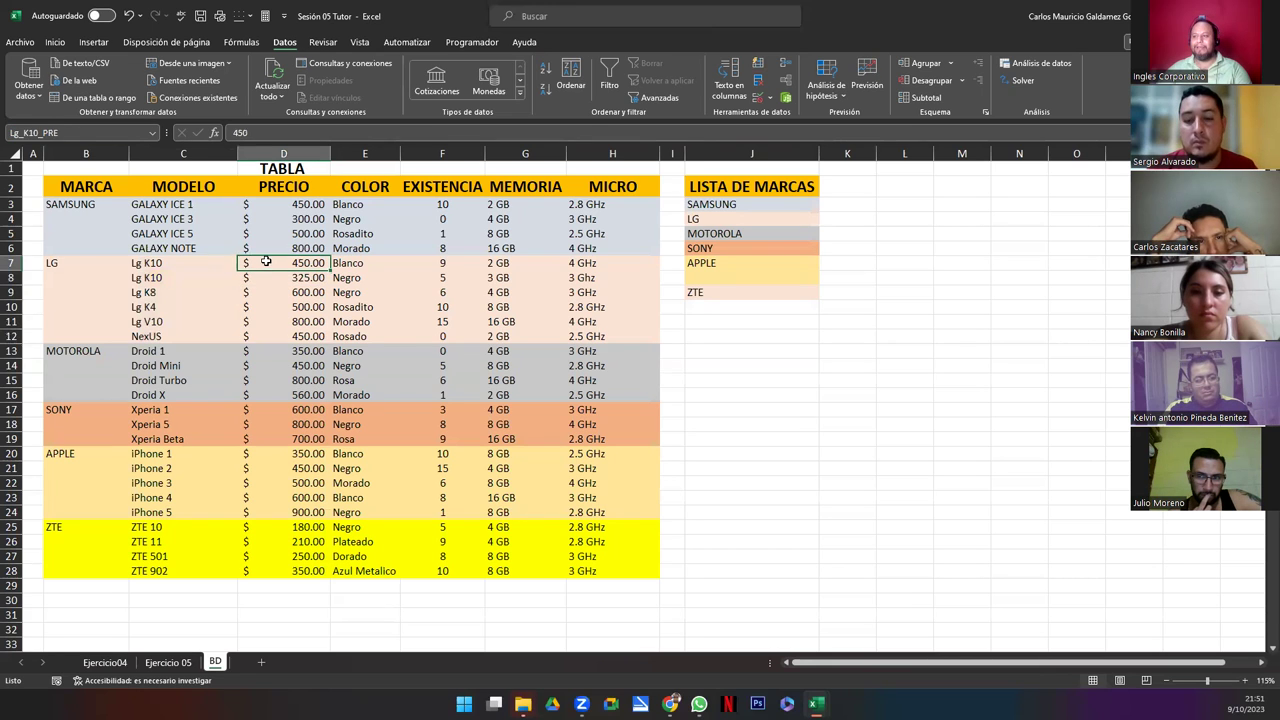
click(85, 132)
click(260, 277)
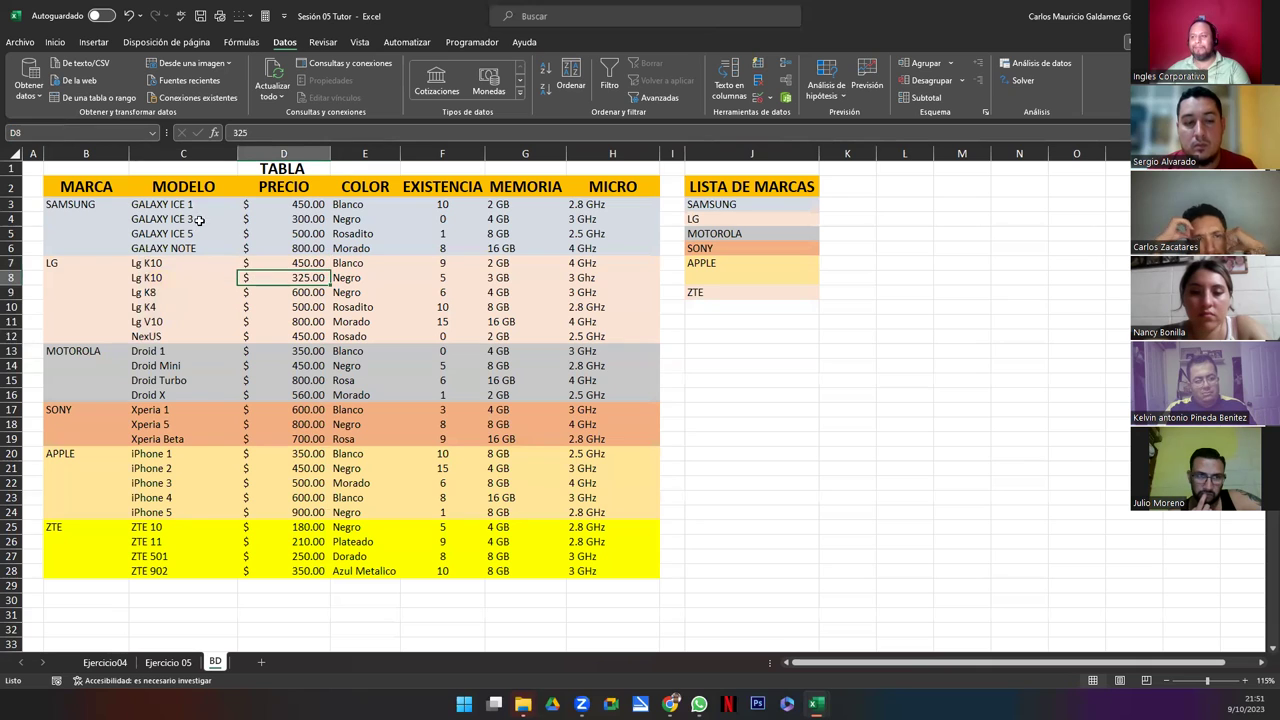
key(Return)
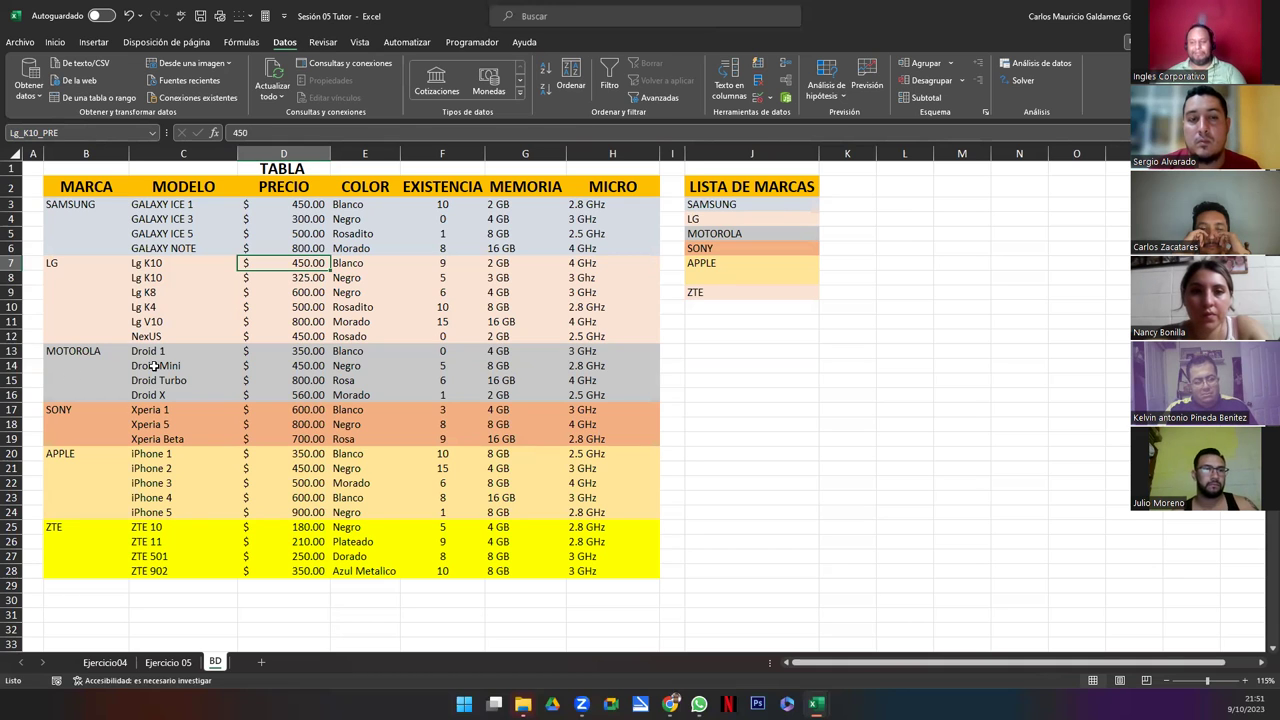
Step: Undo all edits to the second Lg K10 entry, including its row insertion, and clear the copy selection
key(ctrl+z)
key(ctrl+z)
key(ctrl+z)
key(ctrl+z)
key(ctrl+z)
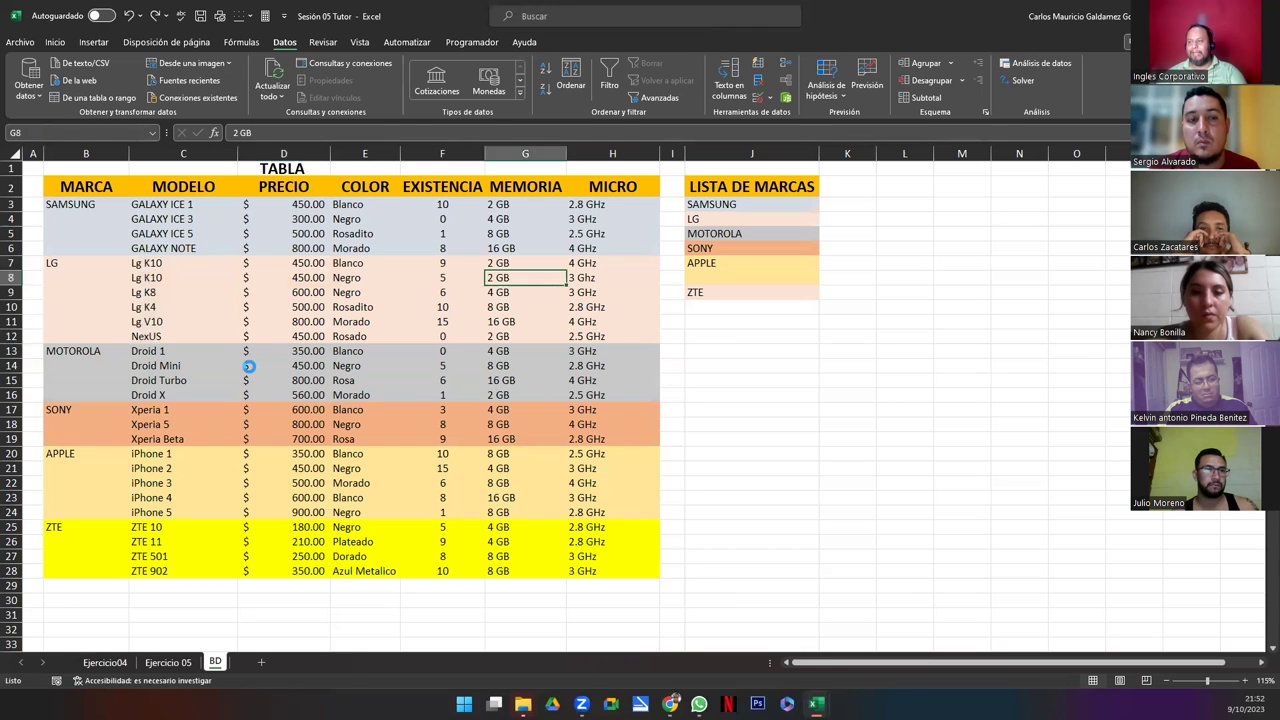
key(ctrl+z)
key(ctrl+z)
key(ctrl+z)
key(ctrl+z)
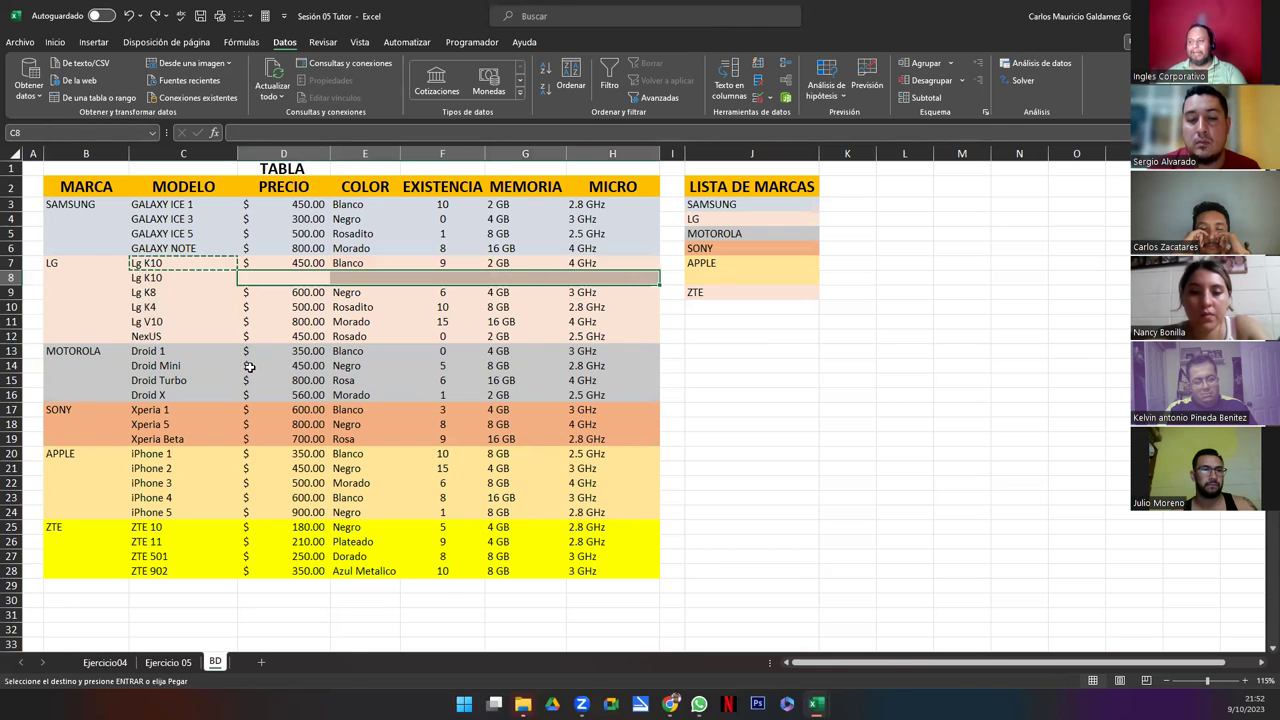
key(ctrl+z)
click(249, 367)
key(Escape)
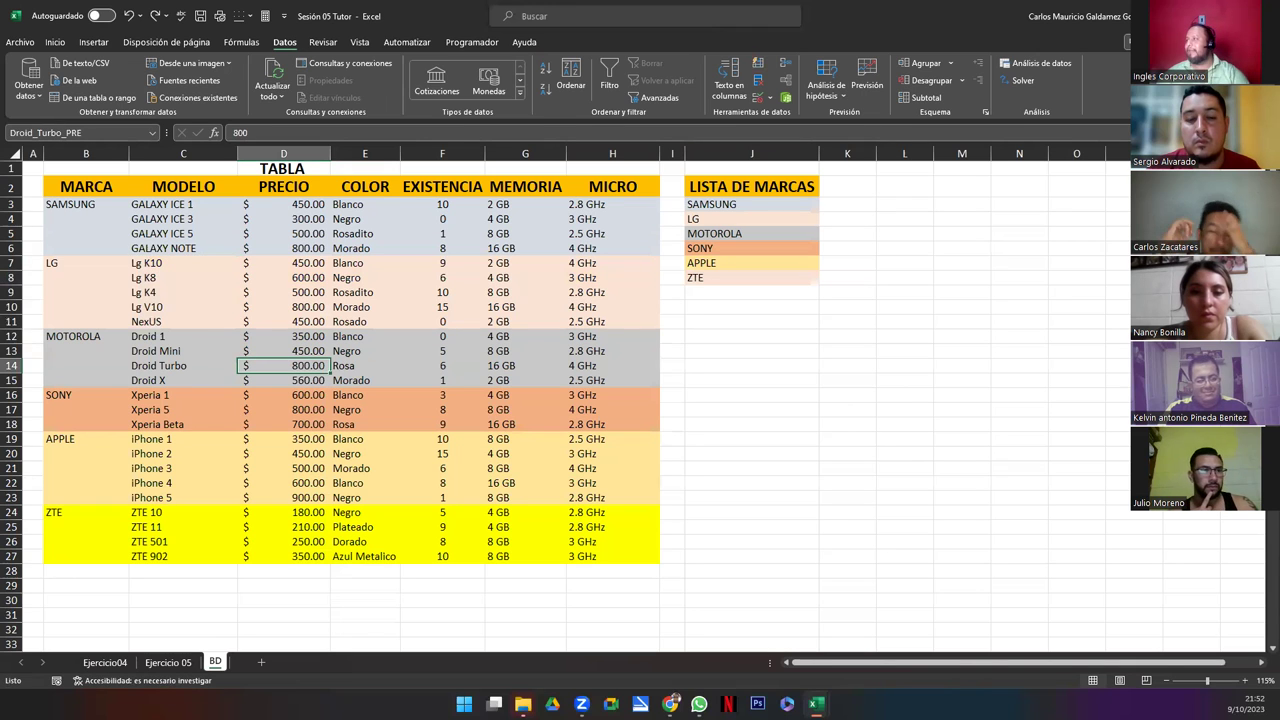
Step: Switch to the browser to view the Ejercicio 9.pdf document, and return to the Excel workbook
key(alt+Tab)
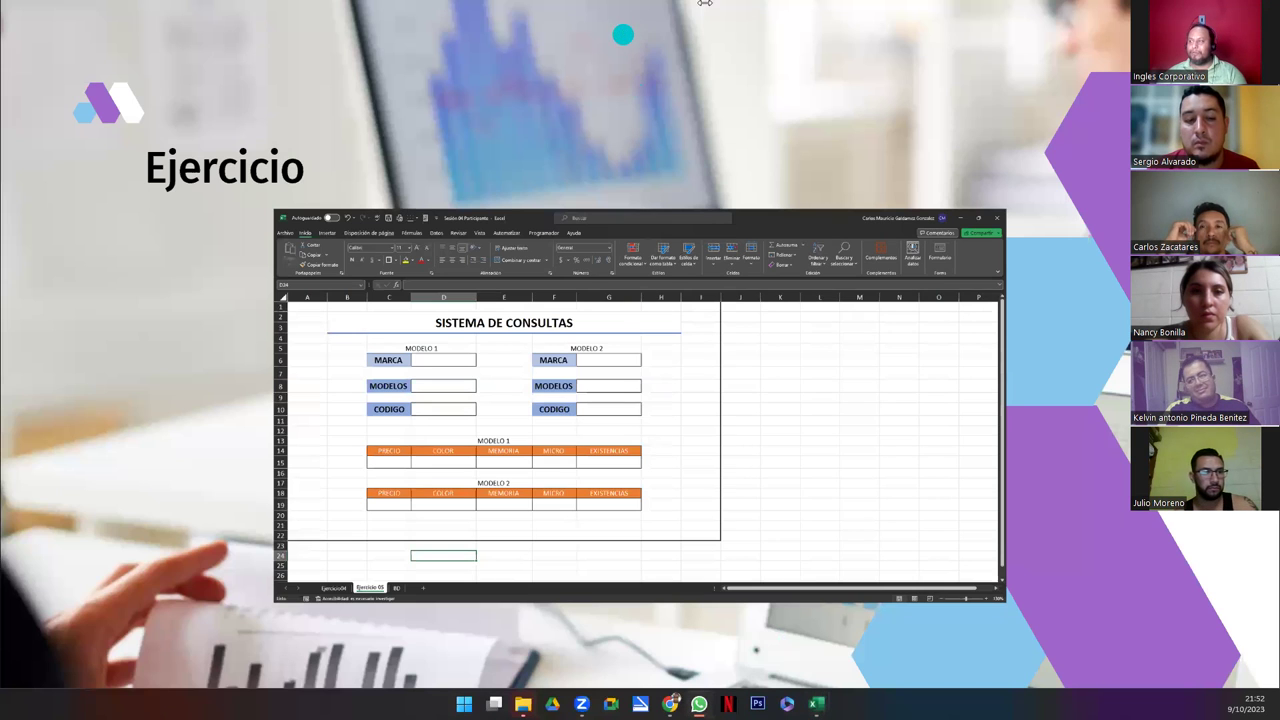
mouse_move(771, 14)
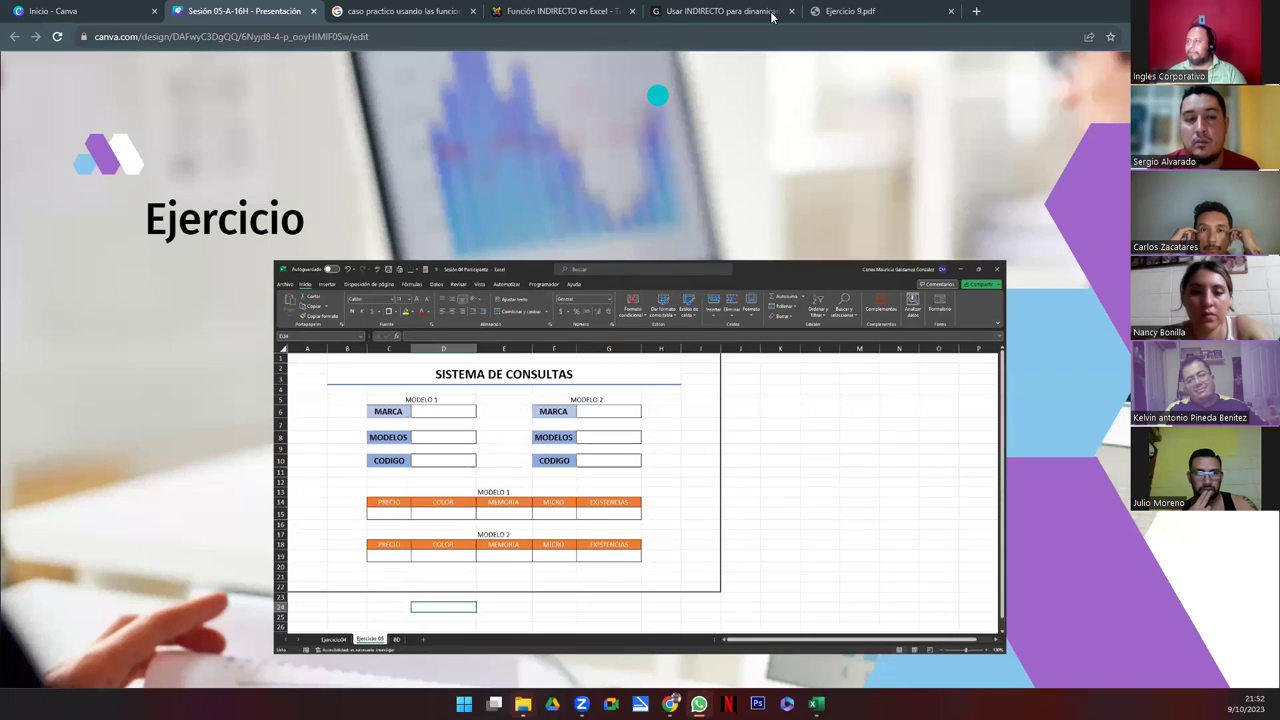
click(855, 15)
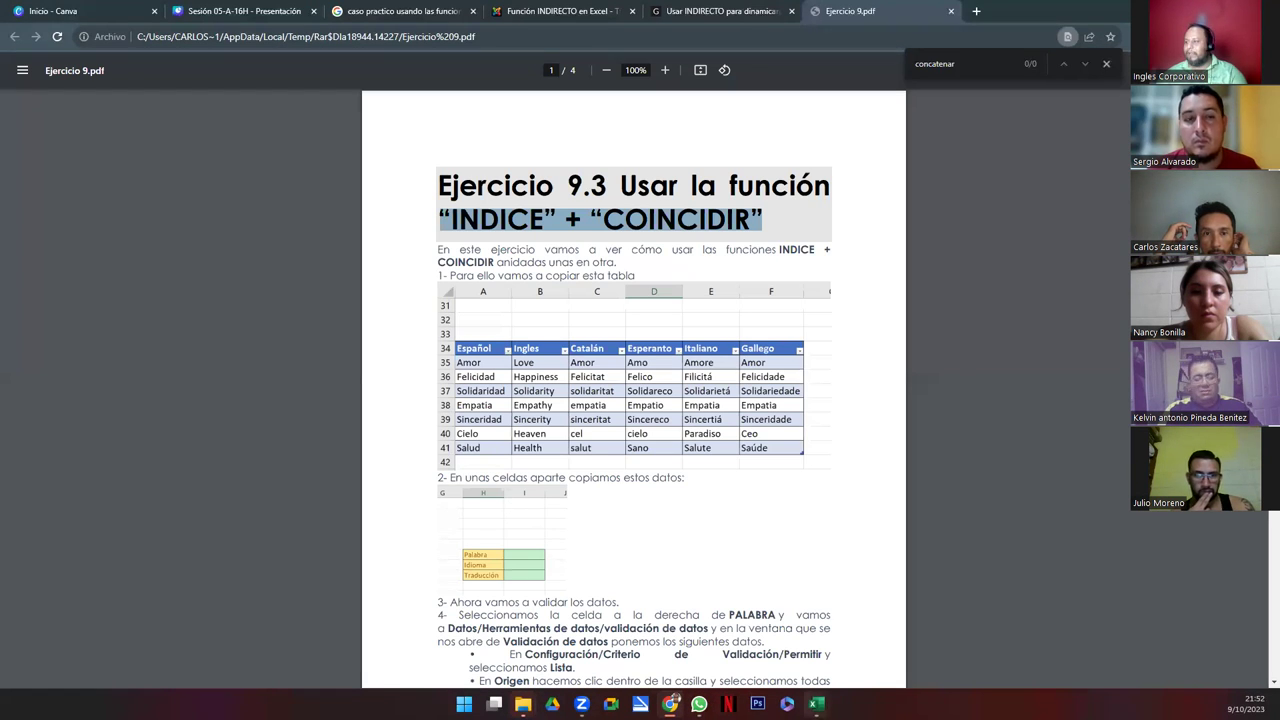
key(alt+Tab)
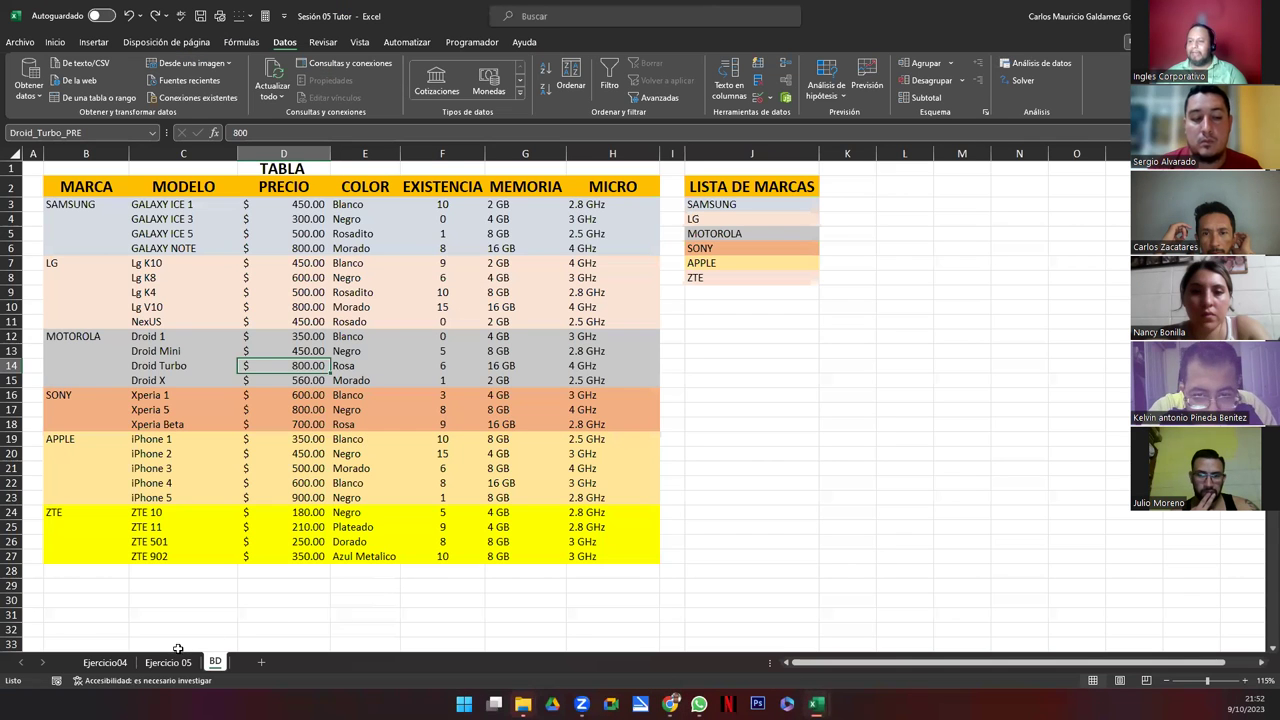
Step: Open the Ejercicio 05 sheet and select the empty cells A30:I30 below the two-model form
click(168, 662)
scroll(163, 577, down, 4)
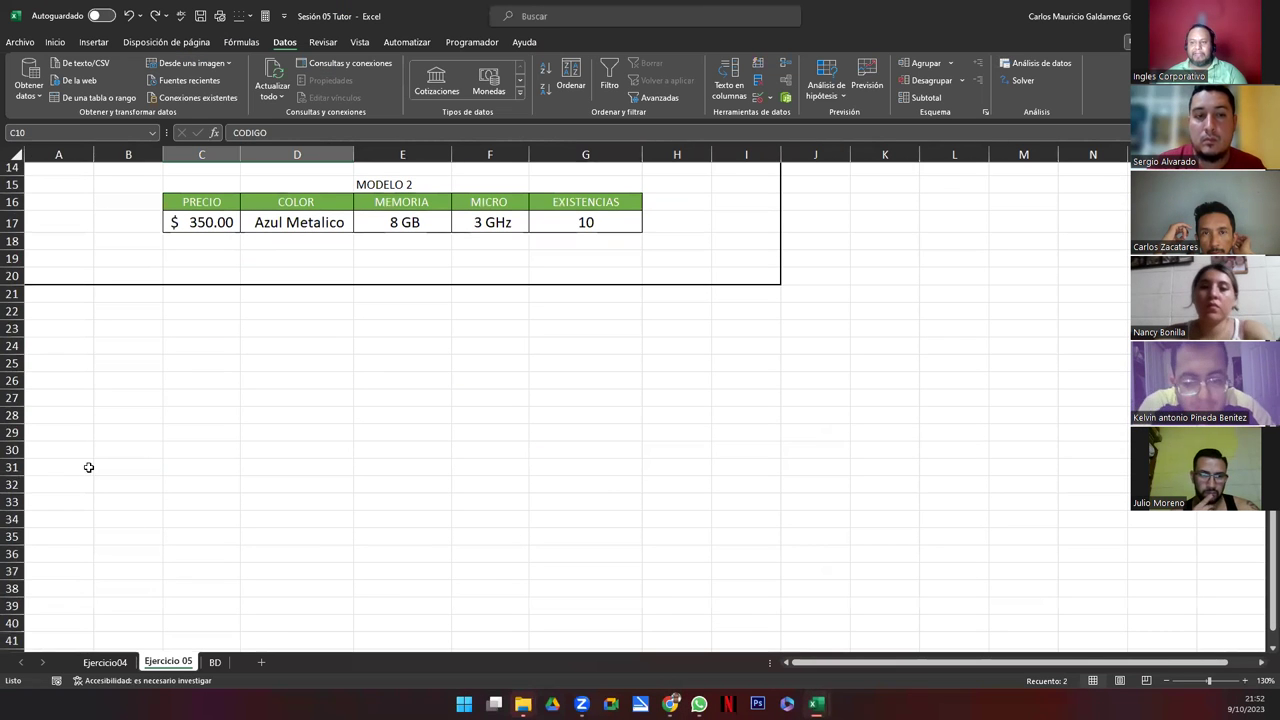
drag(63, 449, 750, 453)
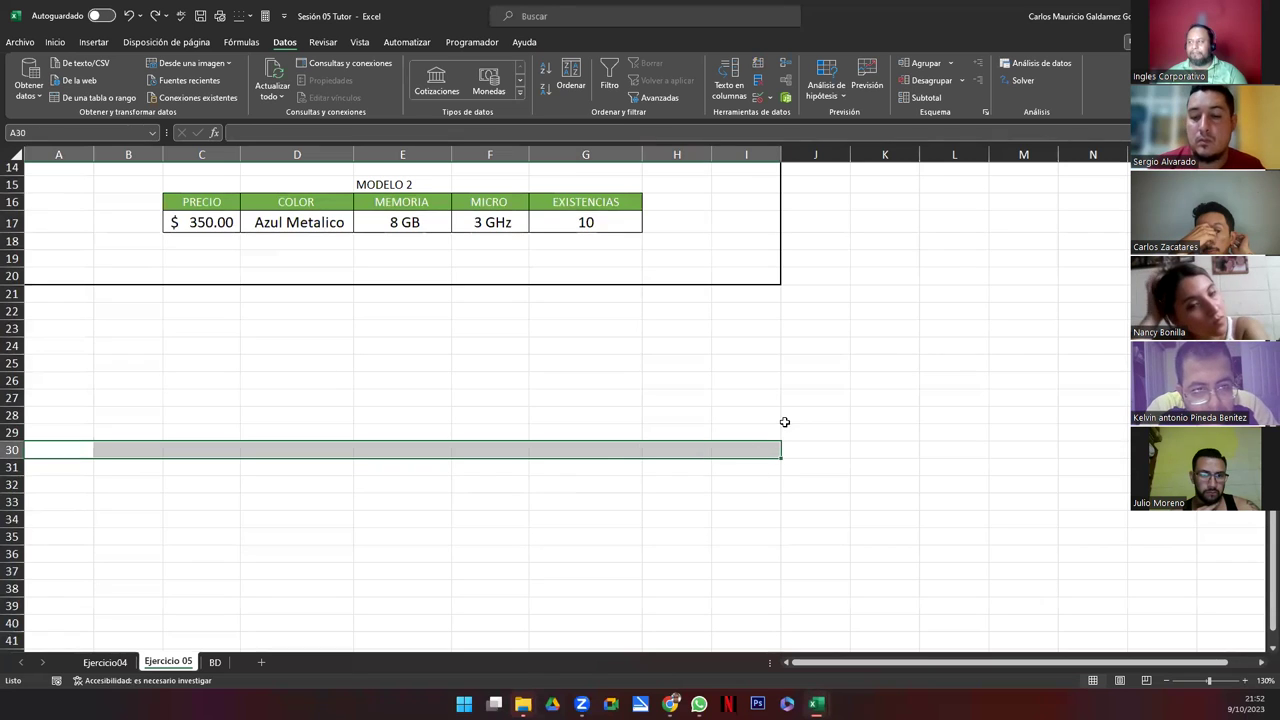
Step: Switch to the browser's Ejercicio 9.pdf and highlight the Ejercicio 9.3 heading on using INDICE + COINCIDIR
key(alt+Tab)
click(468, 229)
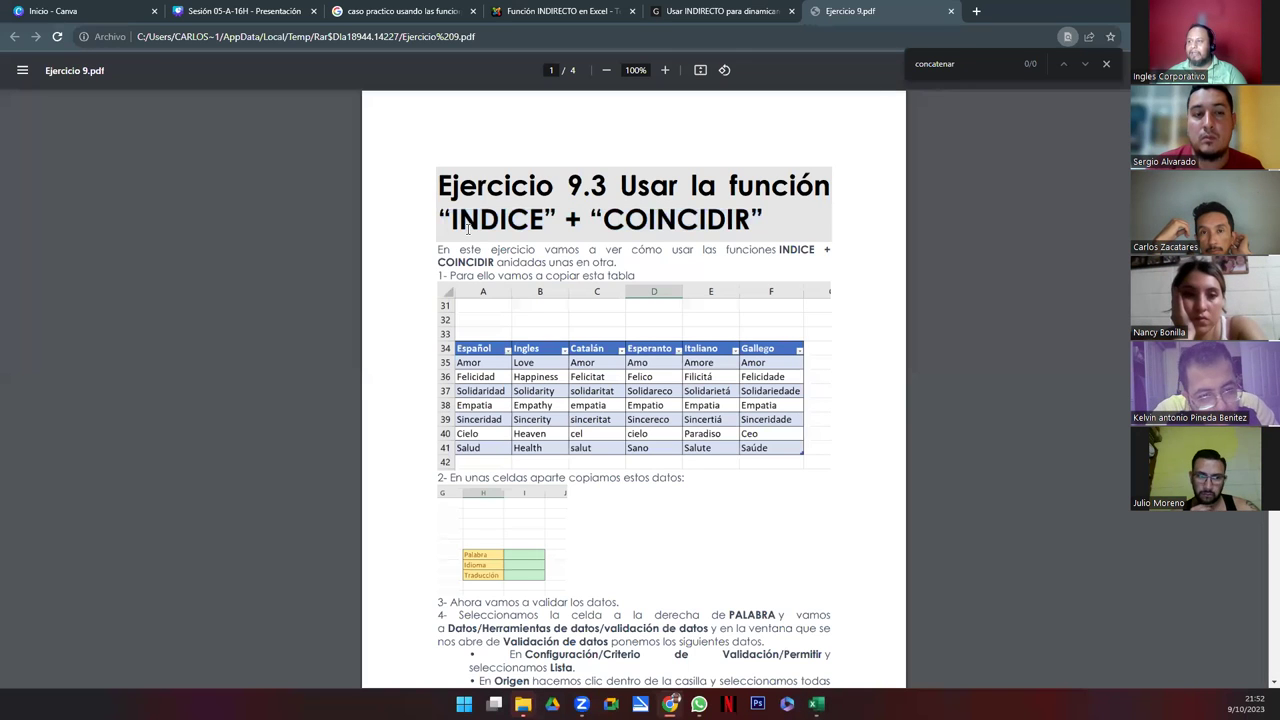
drag(440, 185, 605, 185)
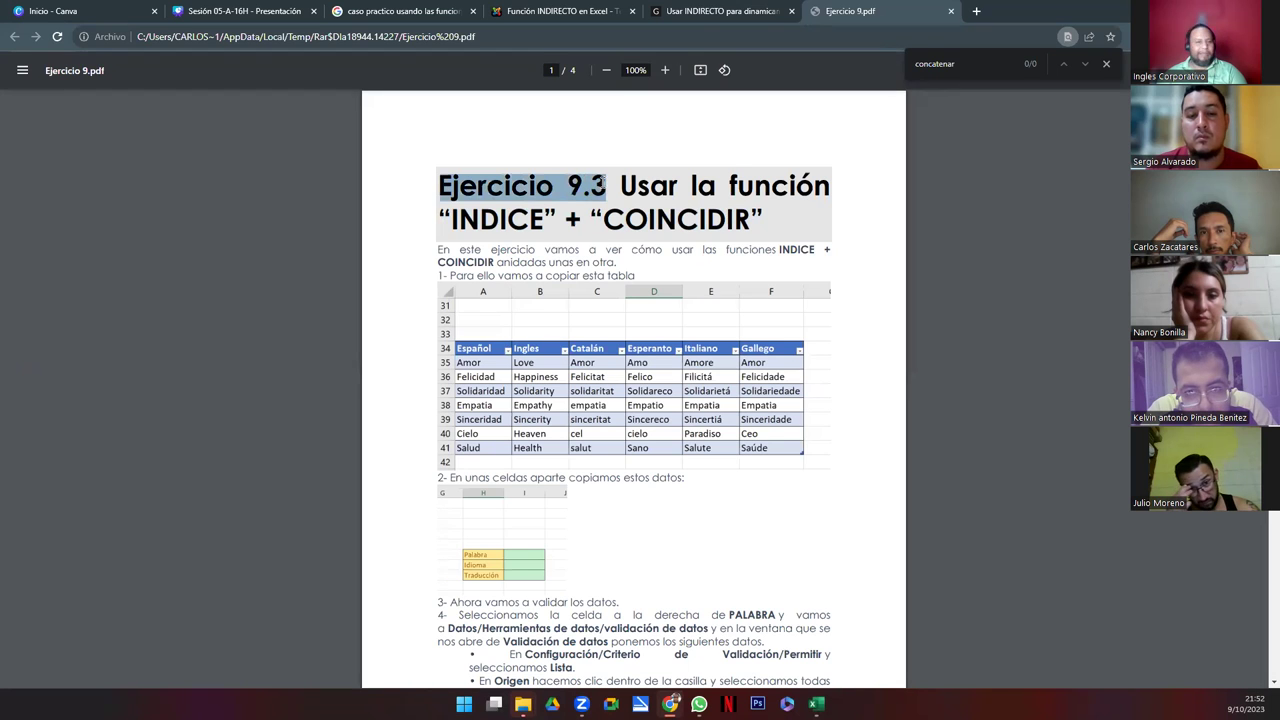
click(605, 185)
drag(440, 185, 778, 226)
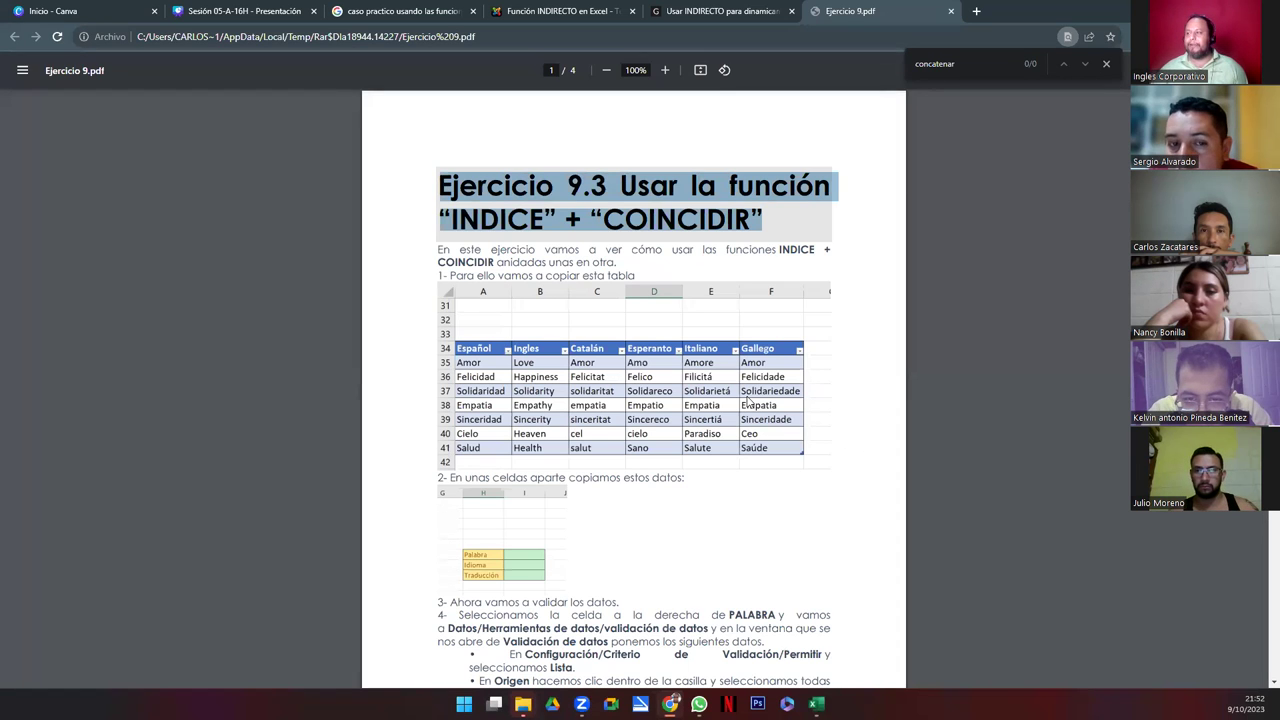
Step: Highlight the PDF text from the Ejercicio 9.3 heading through instruction 1, and minimize the Cursos Finalizados folder window
click(699, 399)
drag(526, 265, 636, 276)
click(642, 270)
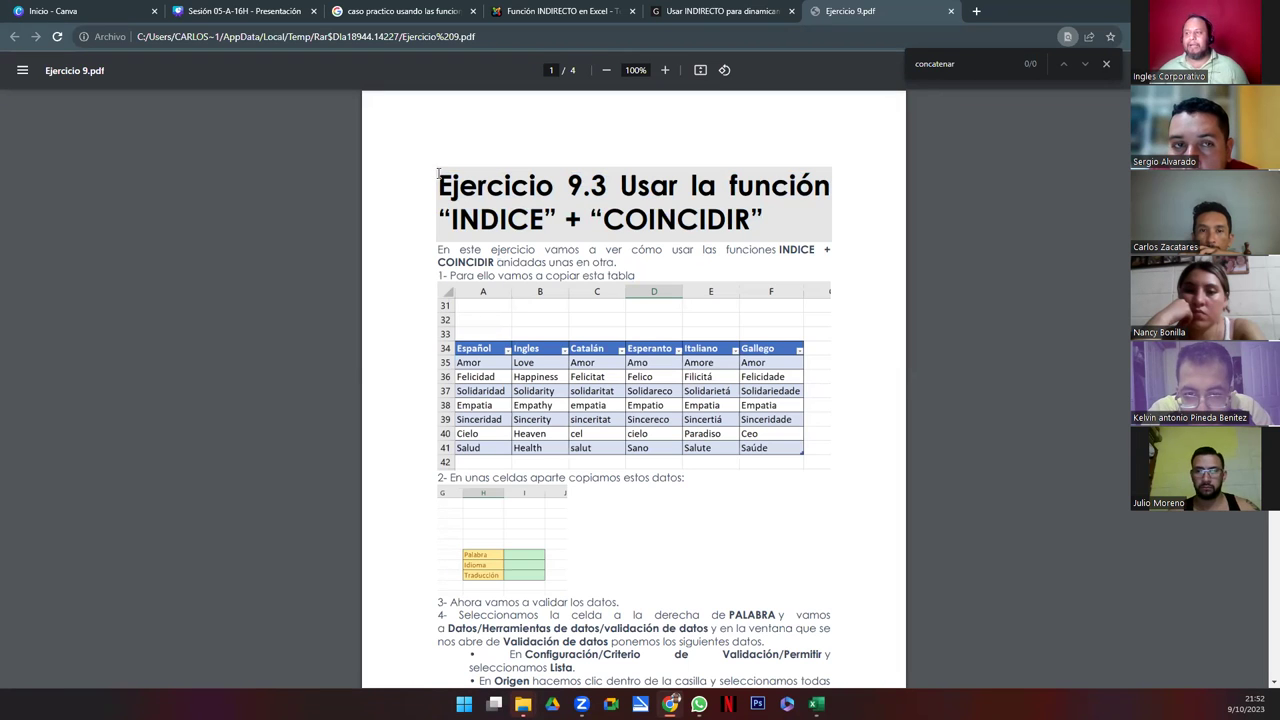
drag(440, 178, 636, 276)
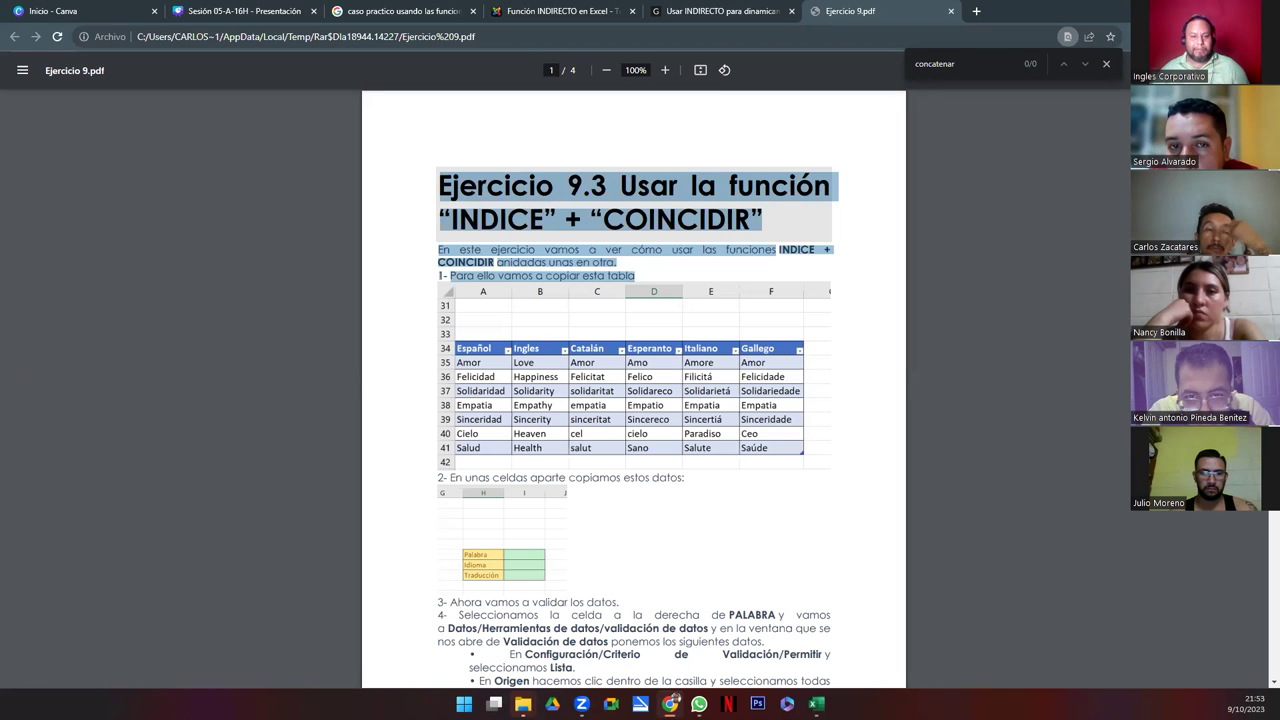
key(alt+Tab)
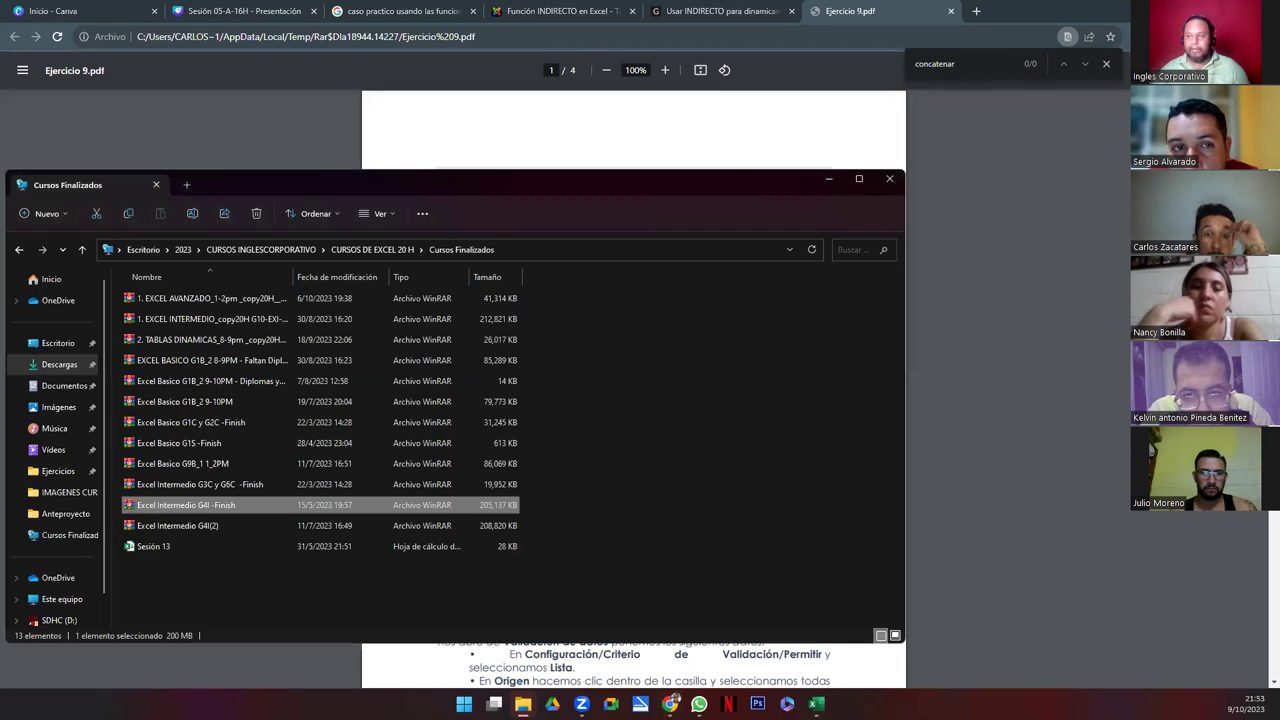
click(828, 178)
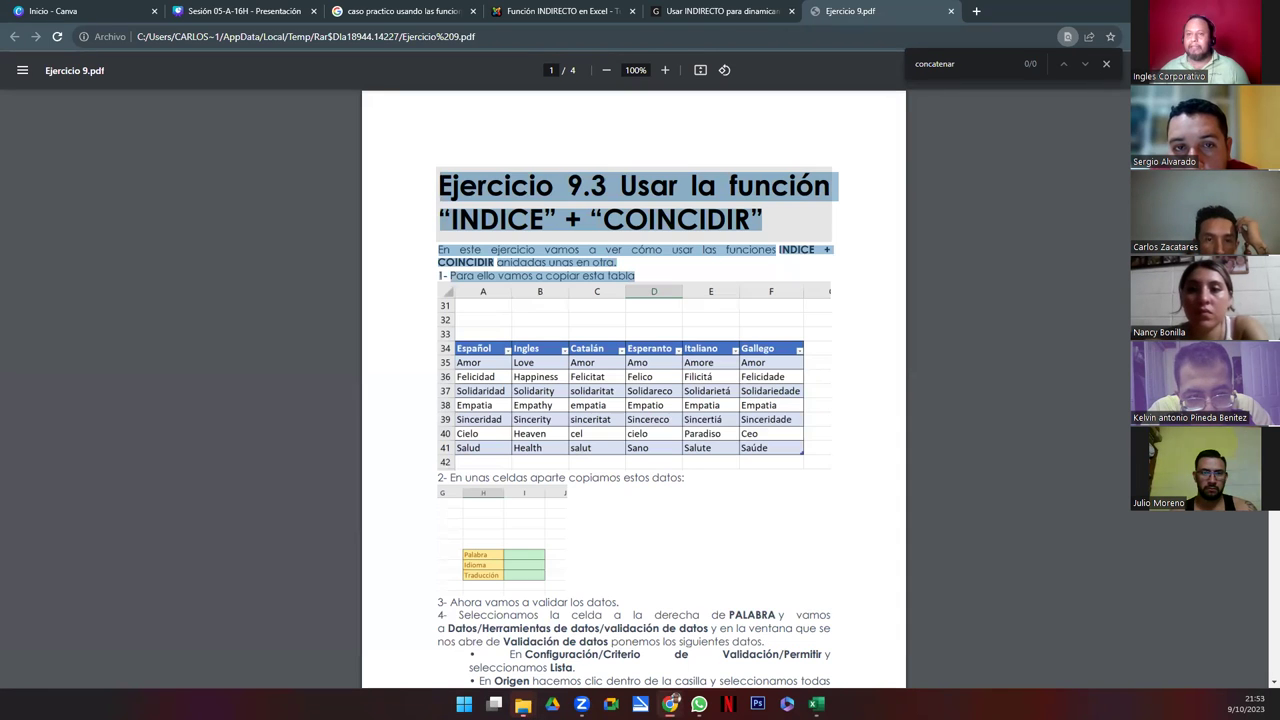